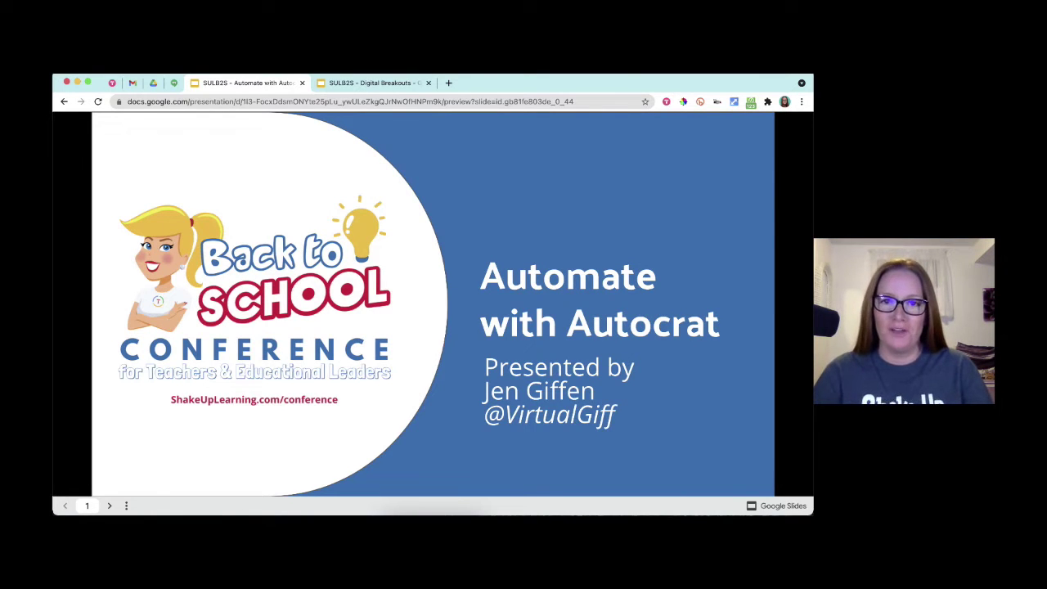
# - Advance the preview from the title slide to slide 4, 'Before we begin… please fill out the form'
pyautogui.press('Right')
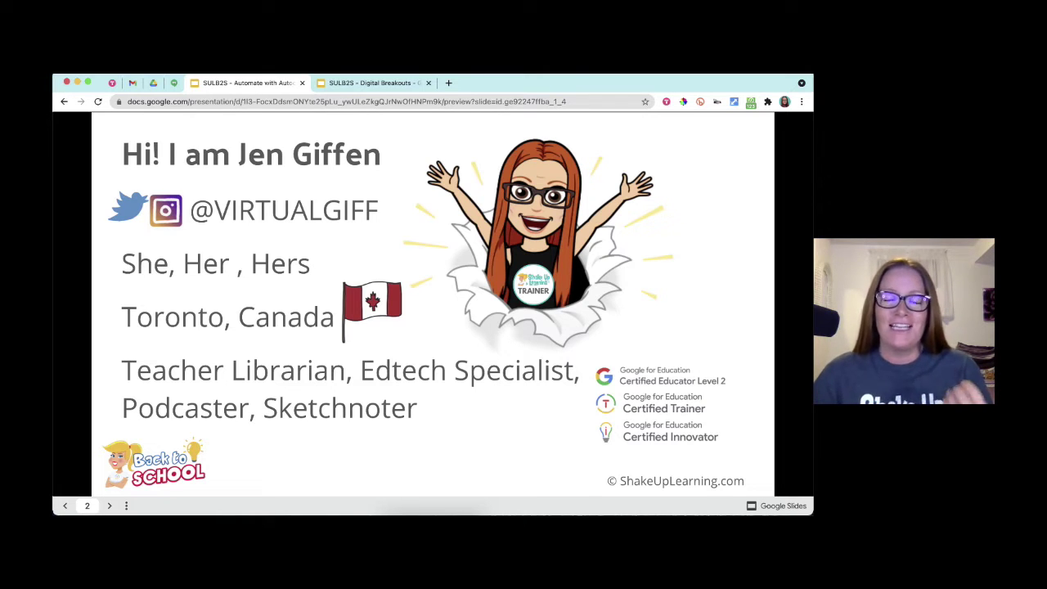
pyautogui.press('Right')
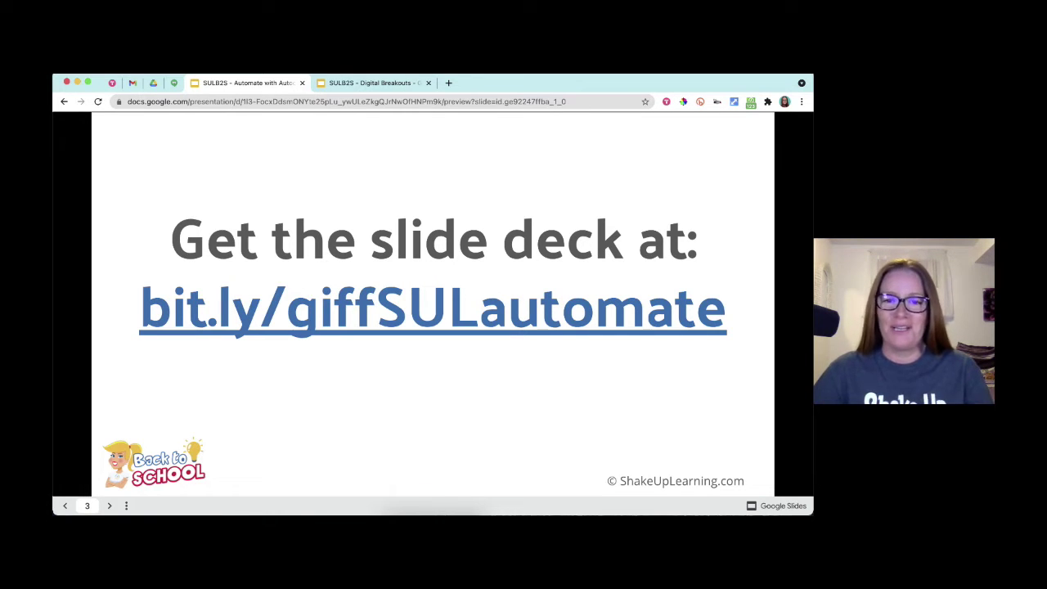
pyautogui.press('Right')
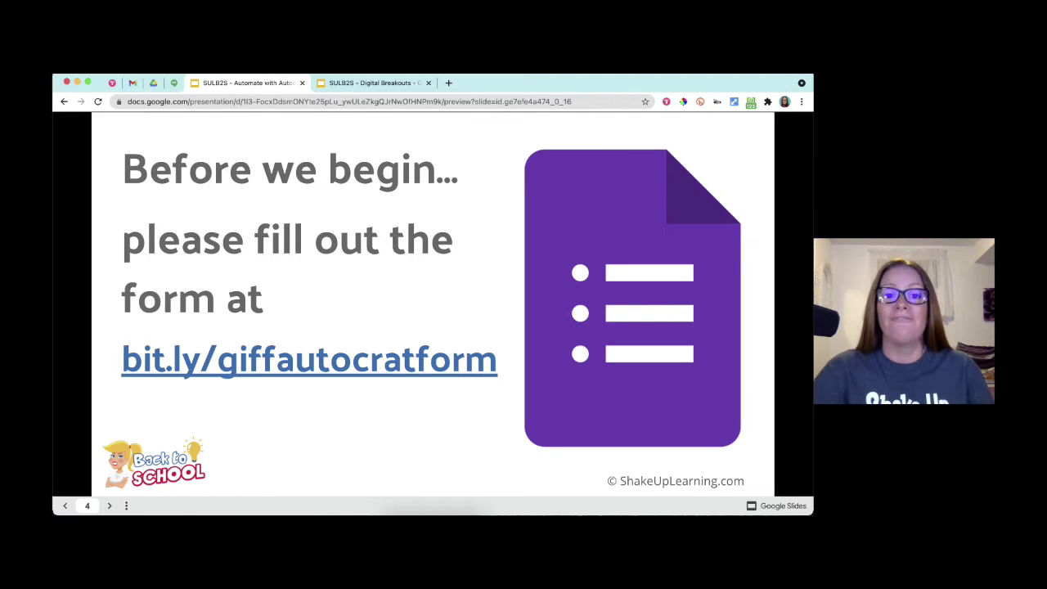
# - Open the bit.ly form, scroll to its Submit button, then return to slide 5, 'What is Autocrat?'
pyautogui.click(429, 353)
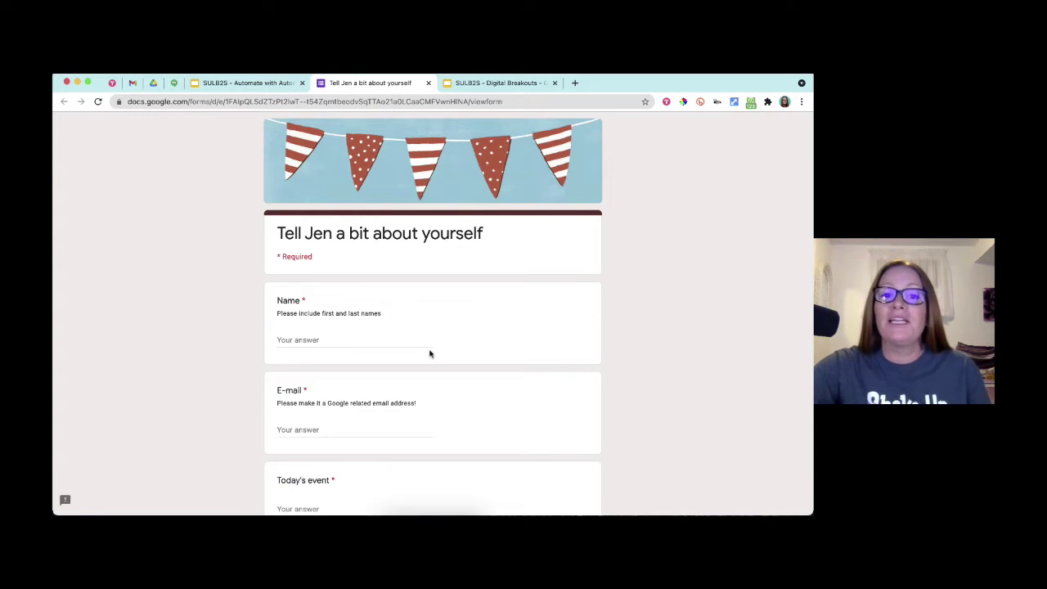
pyautogui.scroll(-5, 654, 347)
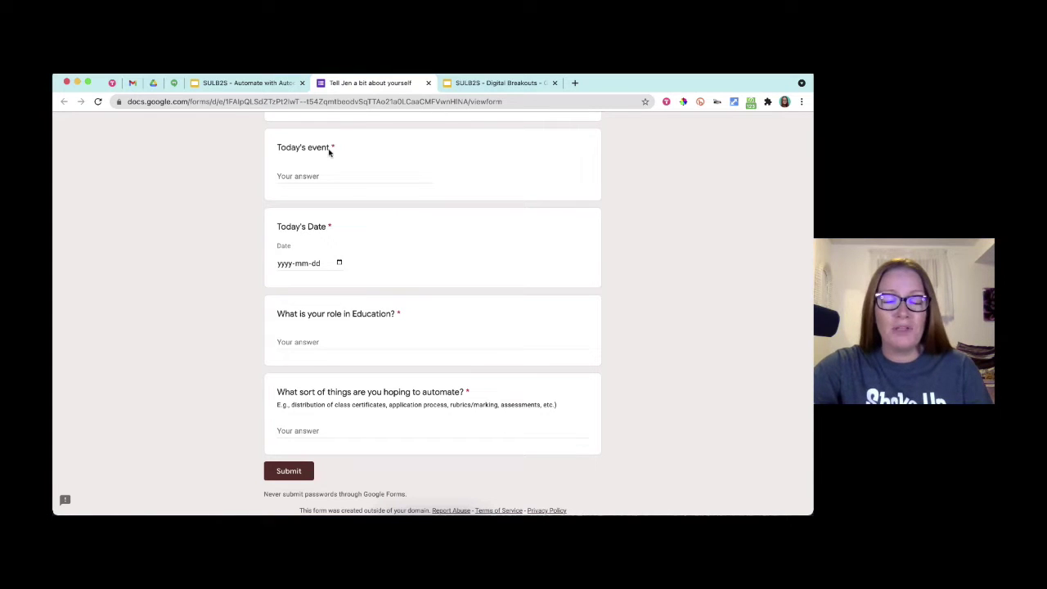
pyautogui.click(239, 84)
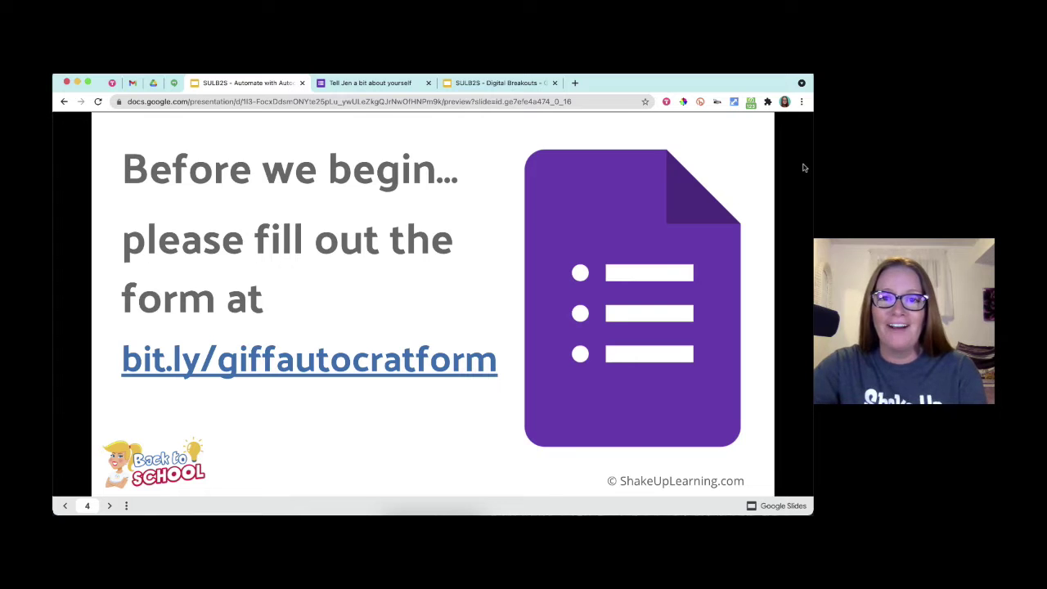
pyautogui.press('Right')
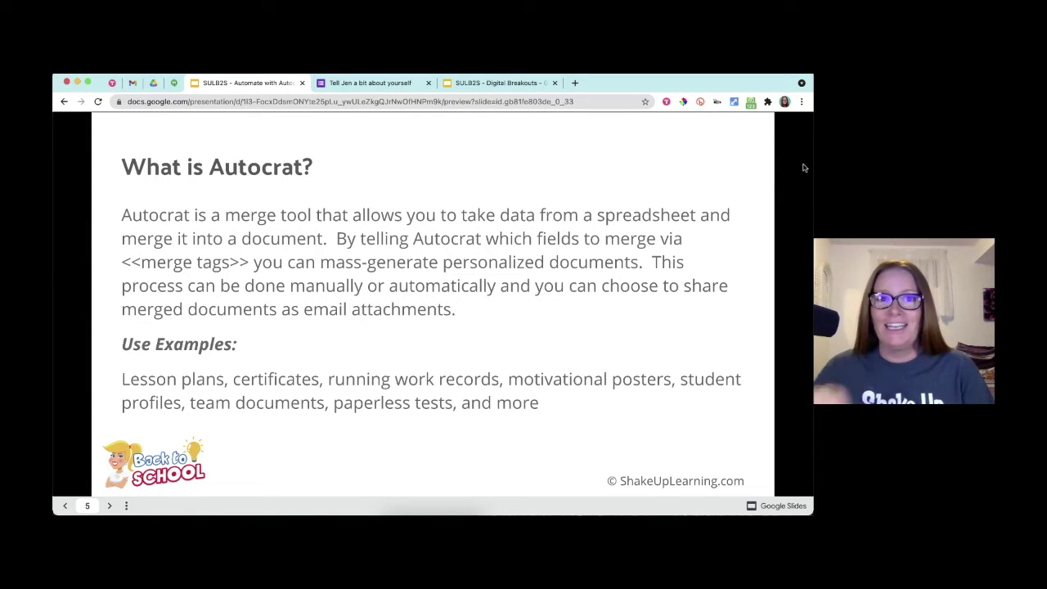
# - Advance past slide 6 '…you can Autocrat!' to slide 7, 'What does it look like??'
pyautogui.press('Right')
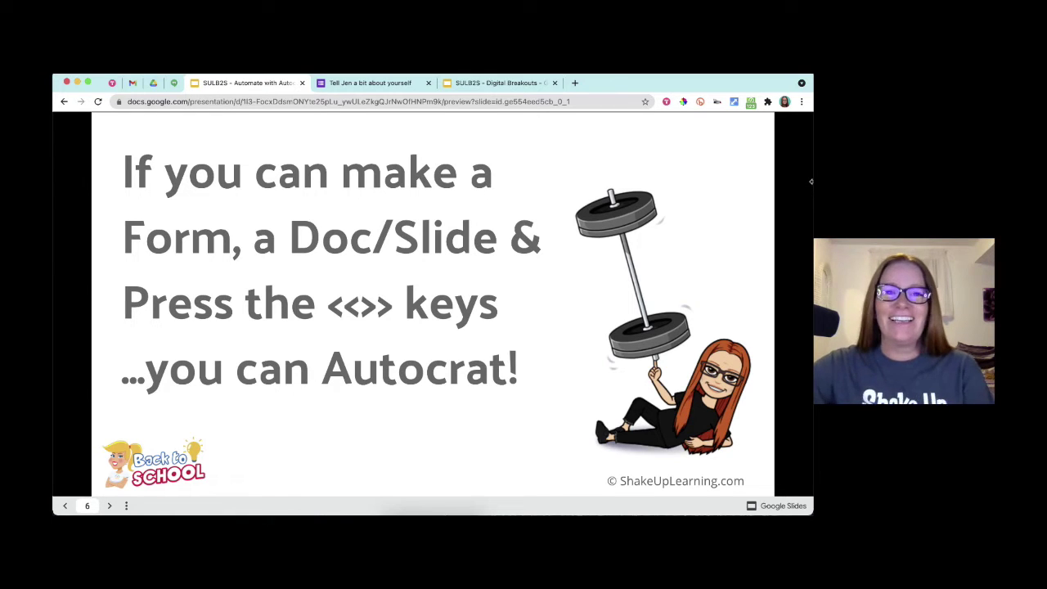
pyautogui.press('Right')
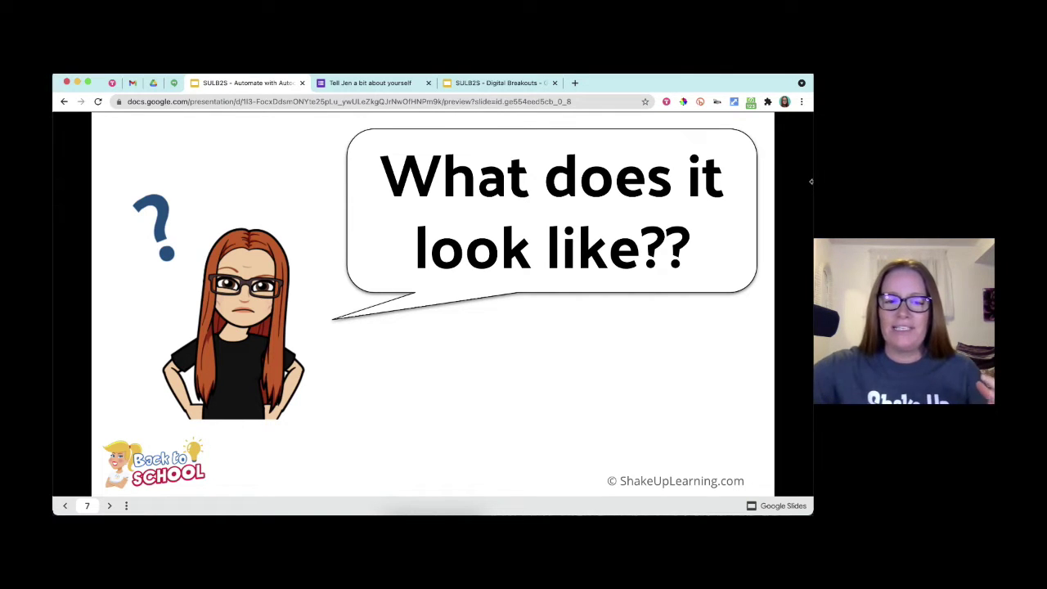
# - Step through the Bake Sale form and incident report examples to slide 12, 'Paperless Tests'
pyautogui.press('Right')
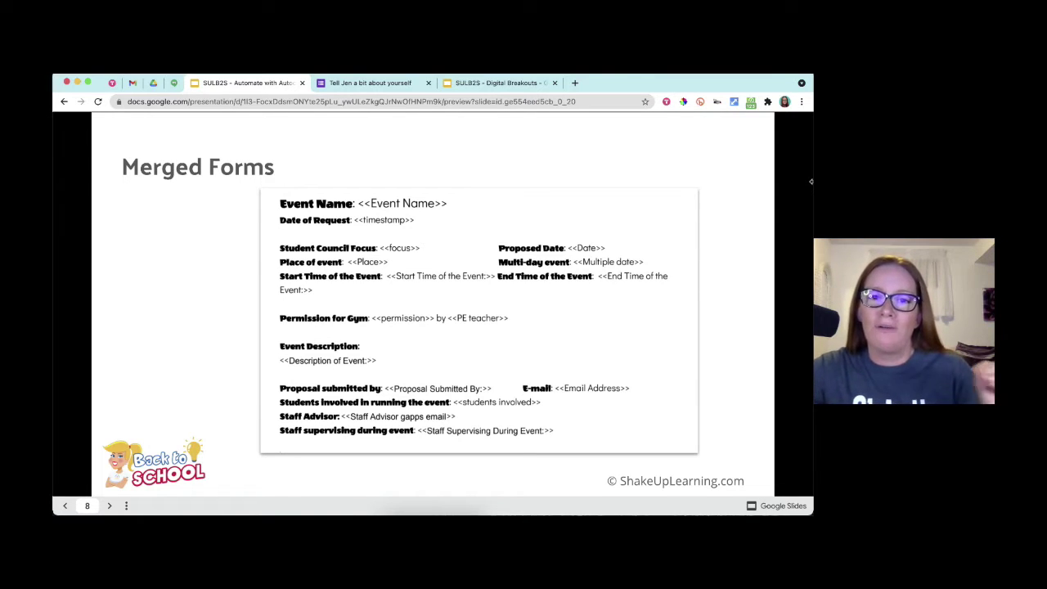
pyautogui.press('Right')
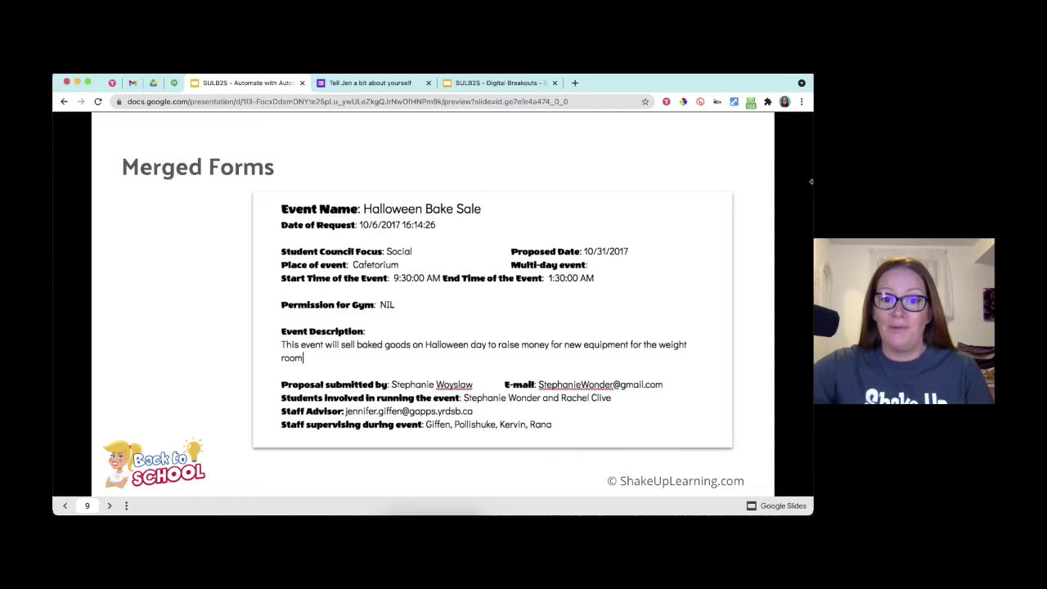
pyautogui.press('Right')
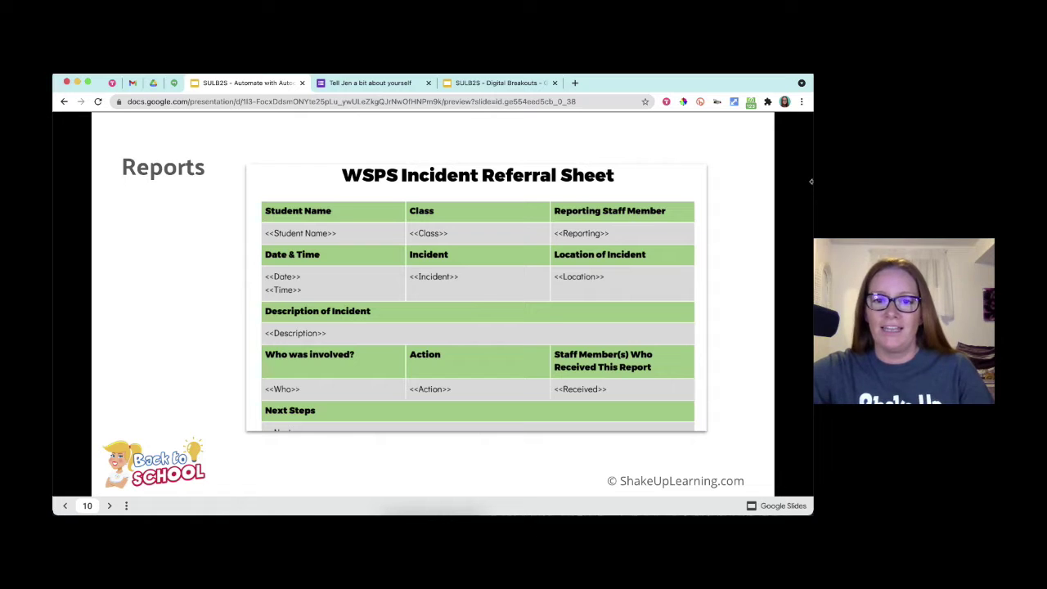
pyautogui.press('Right')
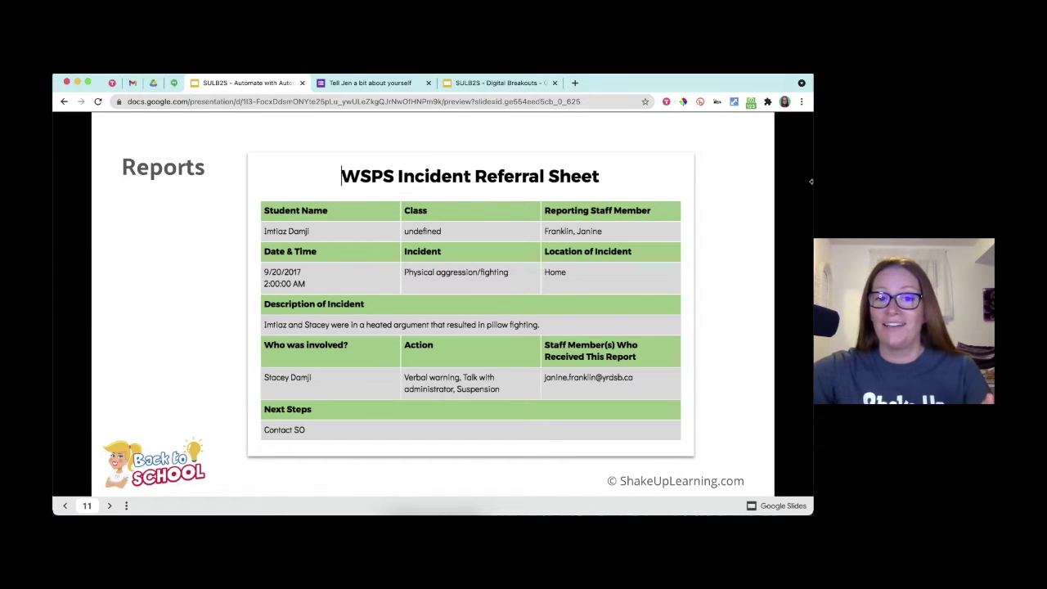
pyautogui.press('Right')
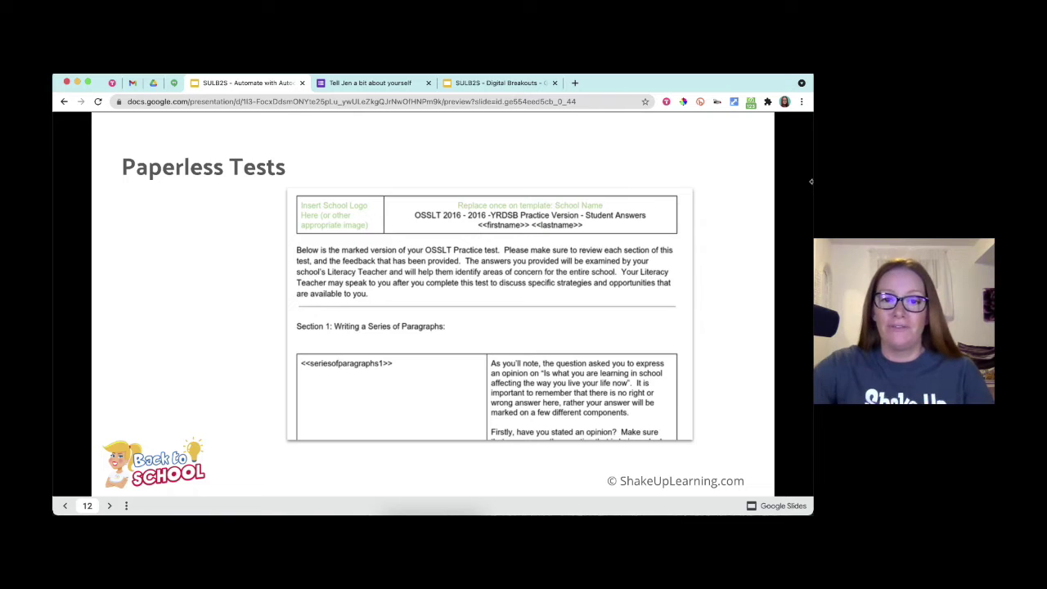
# - Show the filled-in Mapleview test, then go to slide 14, 'Did you Check your e-mail?'
pyautogui.press('Right')
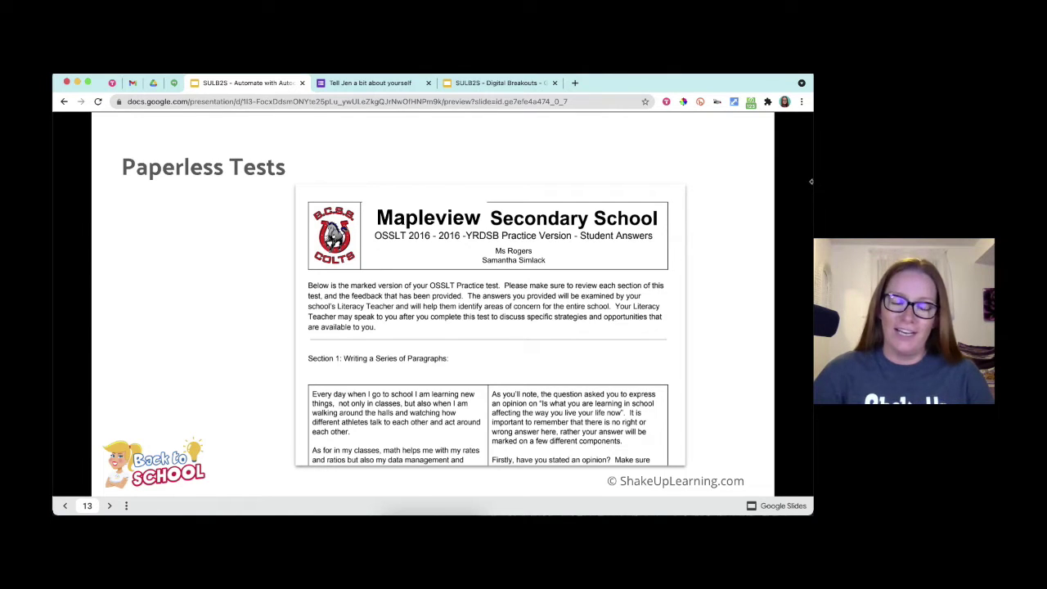
pyautogui.press('Right')
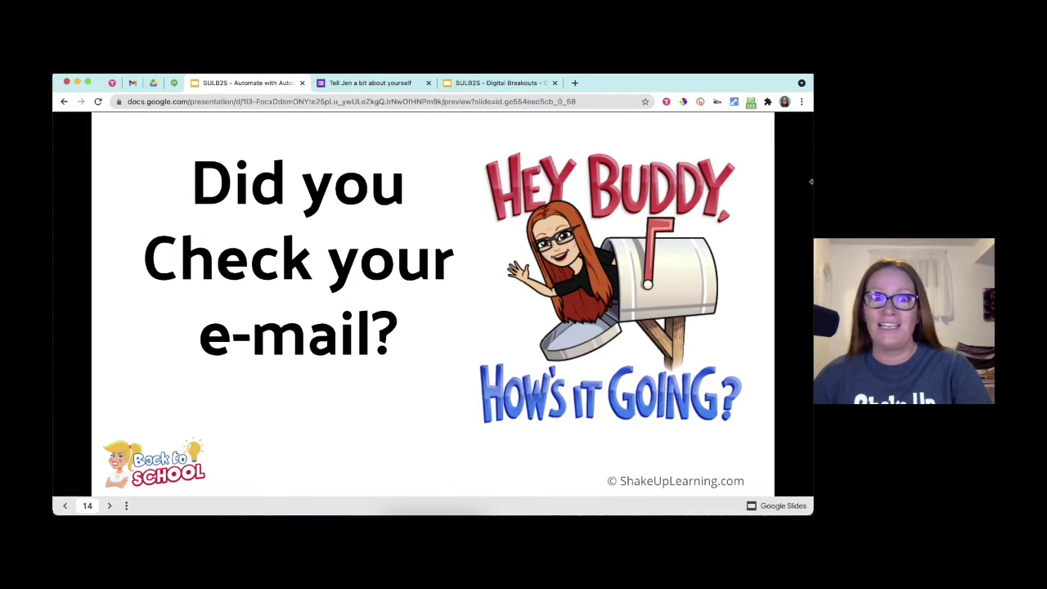
# - Advance from slide 14 to slide 15, the 'How It Works' flow diagram
pyautogui.press('Right')
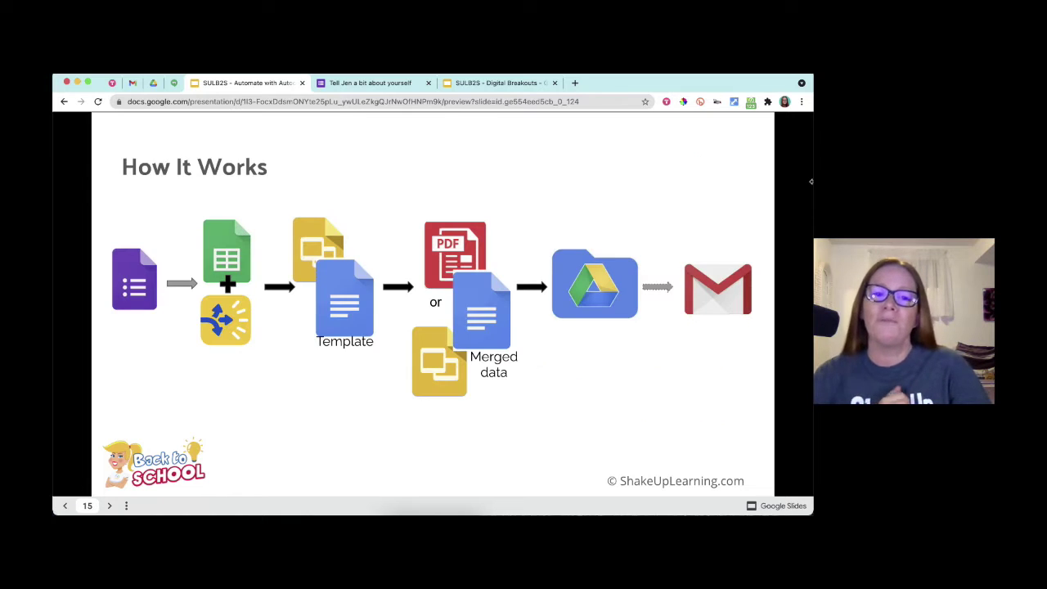
pyautogui.press('Left')
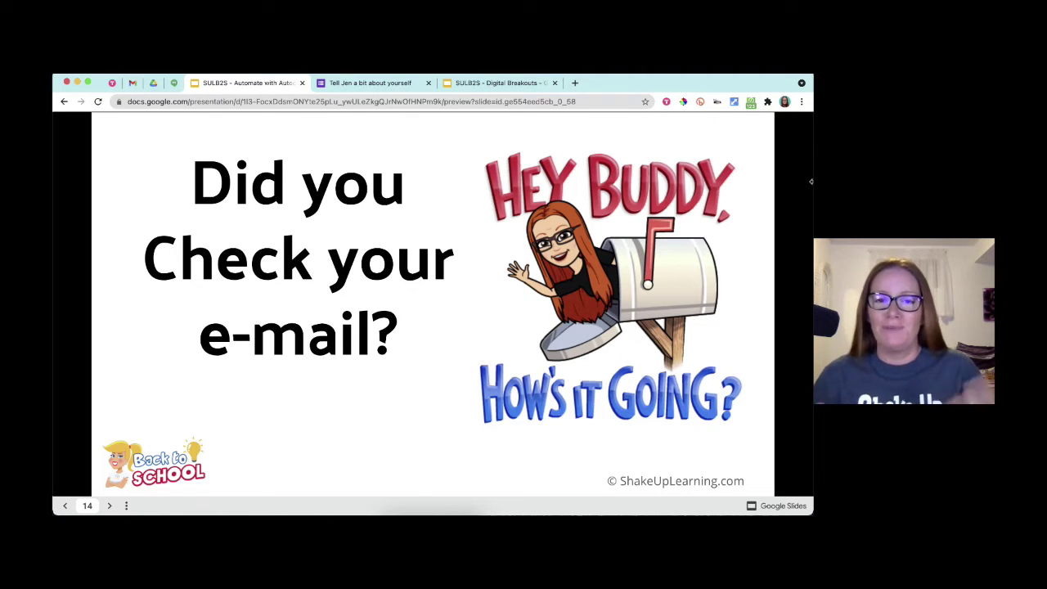
pyautogui.press('Right')
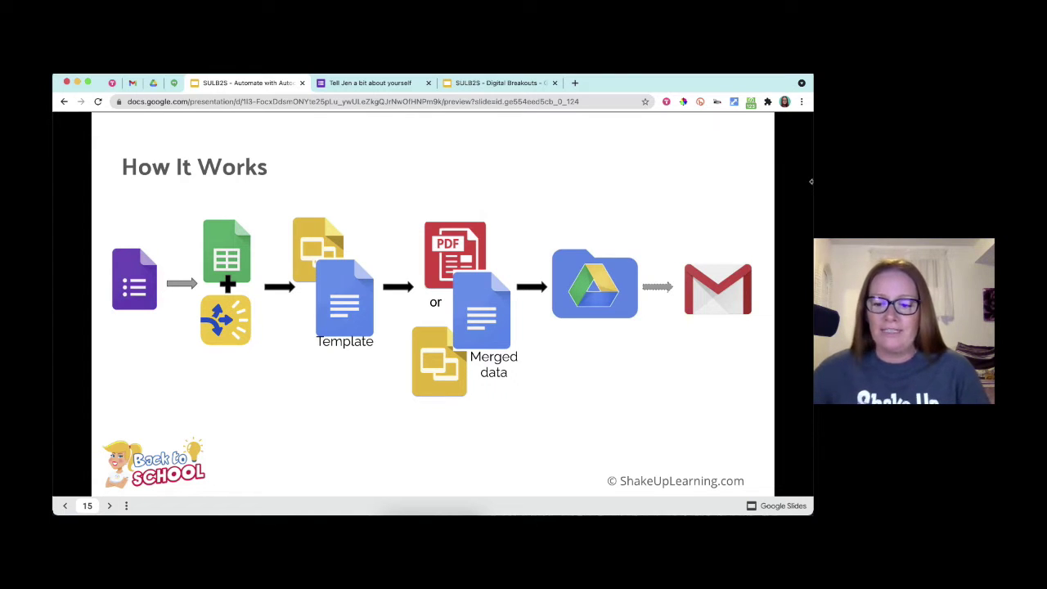
# - Advance through the Make a Folder slide to slide 17's folder instructions
pyautogui.press('Right')
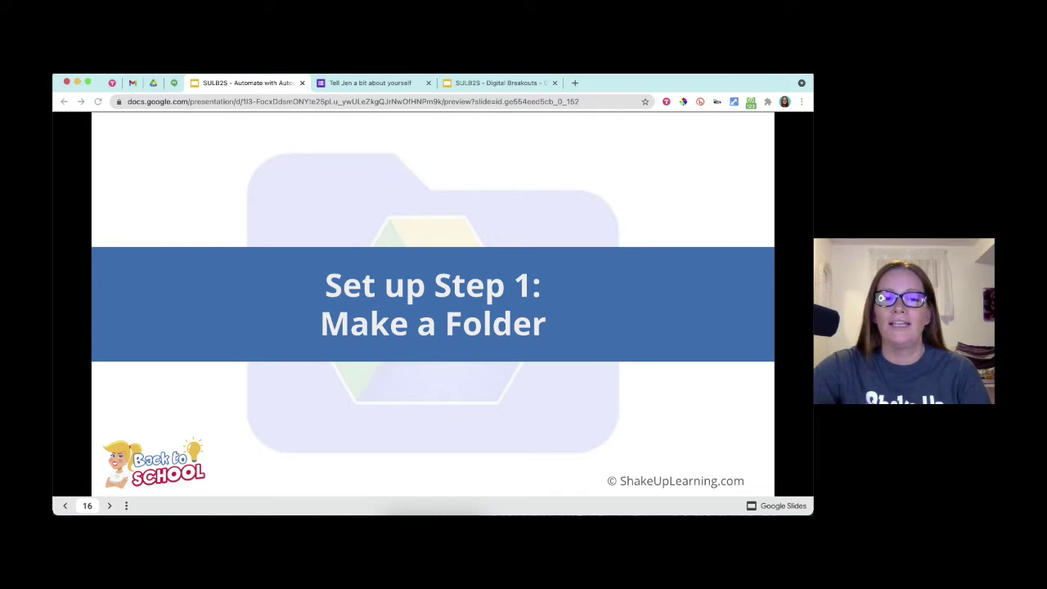
pyautogui.press('Right')
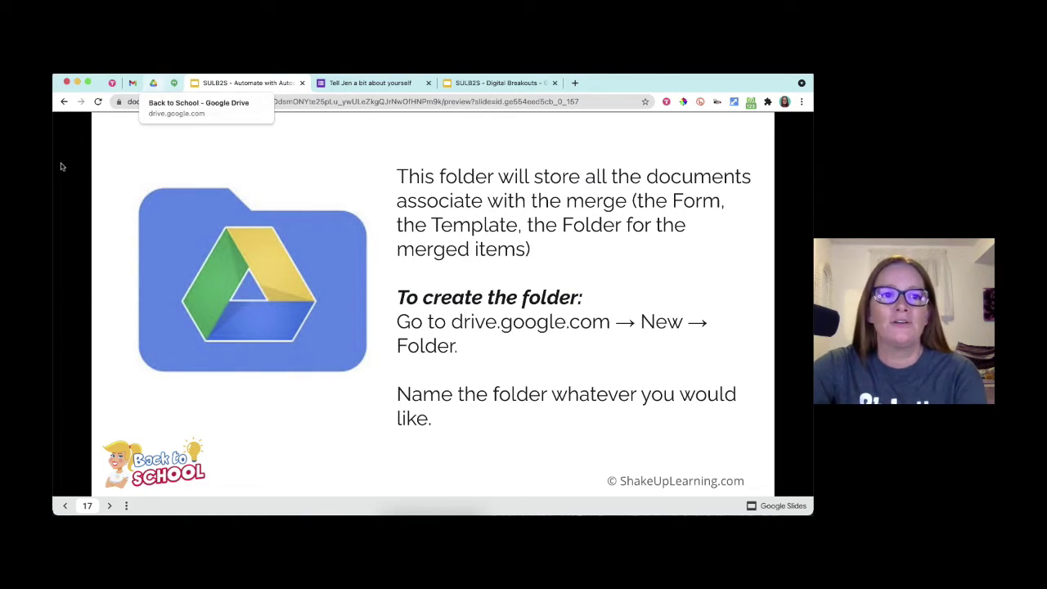
# - Create an 'Autocrat certificates' folder inside the Back to School Drive folder, then return to the slides
pyautogui.click(153, 82)
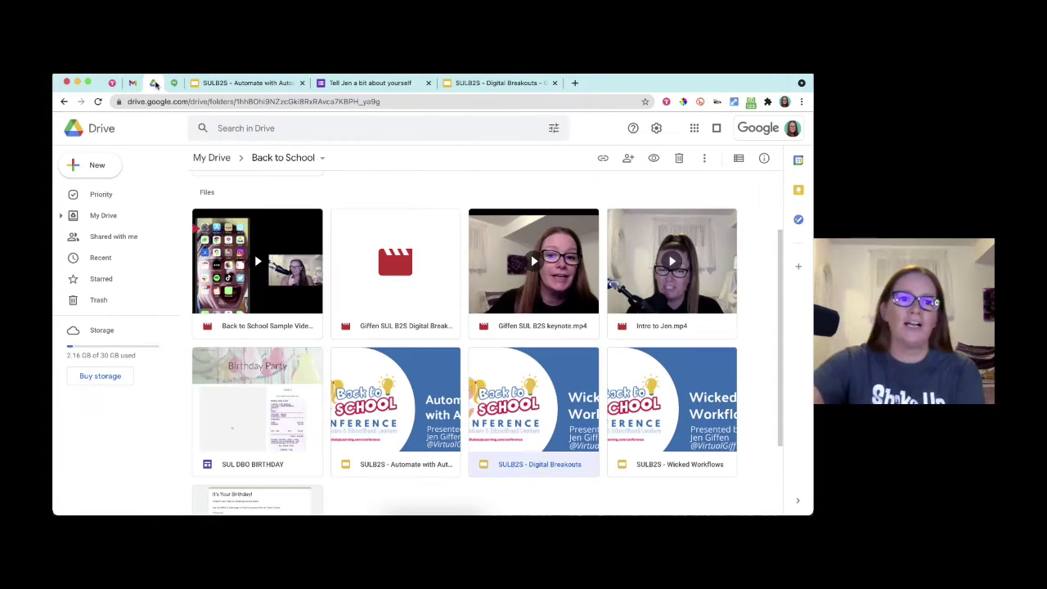
pyautogui.click(98, 166)
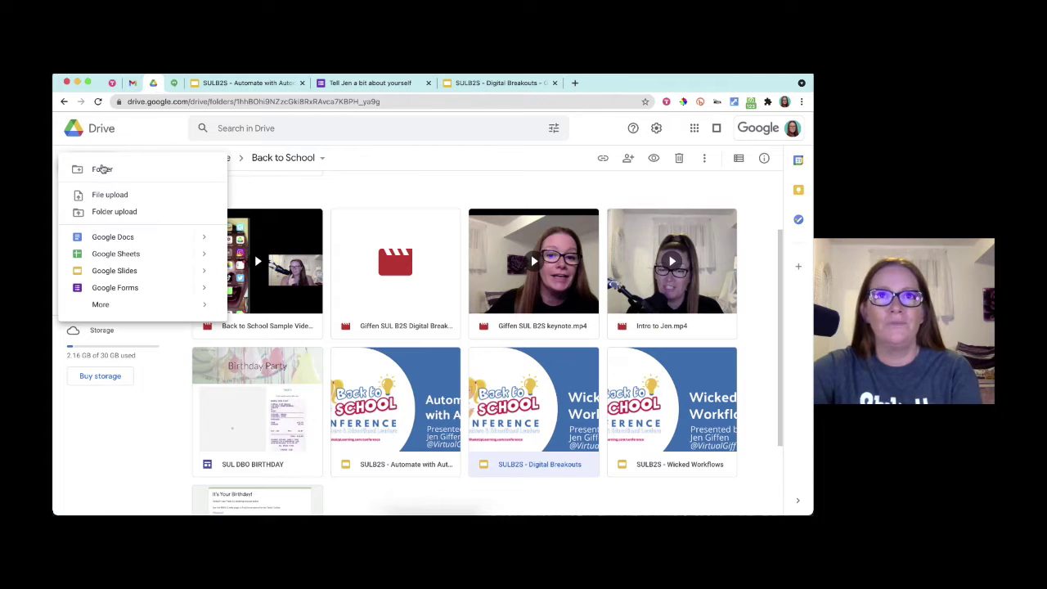
pyautogui.click(102, 169)
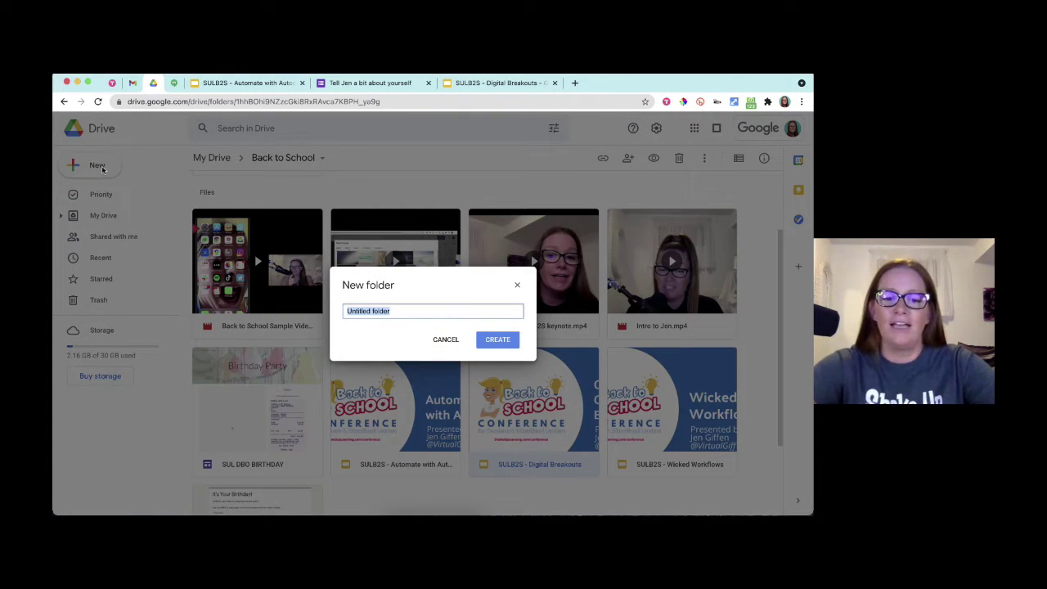
pyautogui.write('Auto')
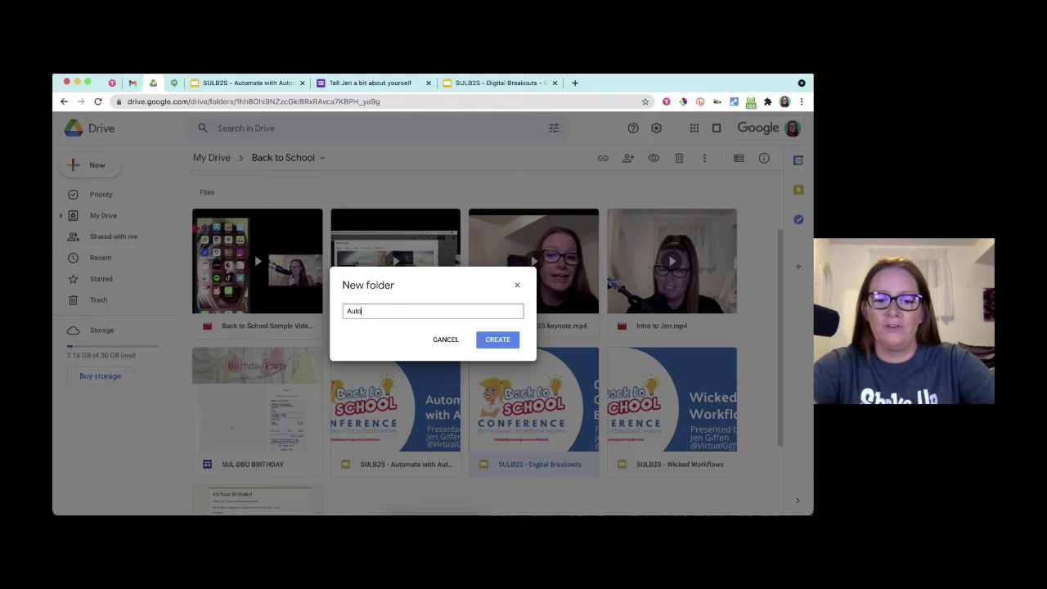
pyautogui.write('crat certifi')
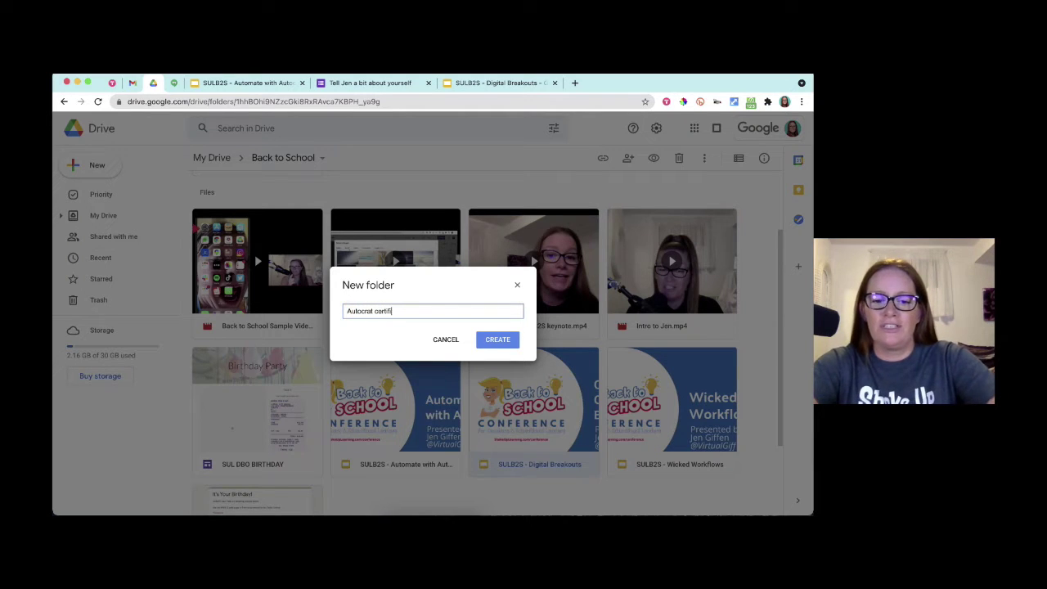
pyautogui.write('cates')
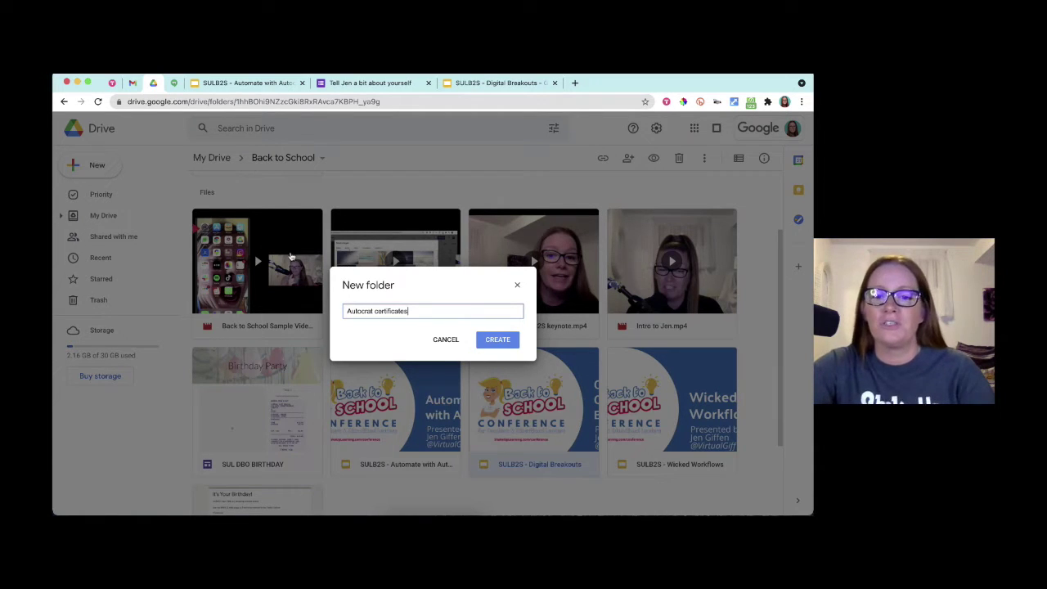
pyautogui.click(497, 339)
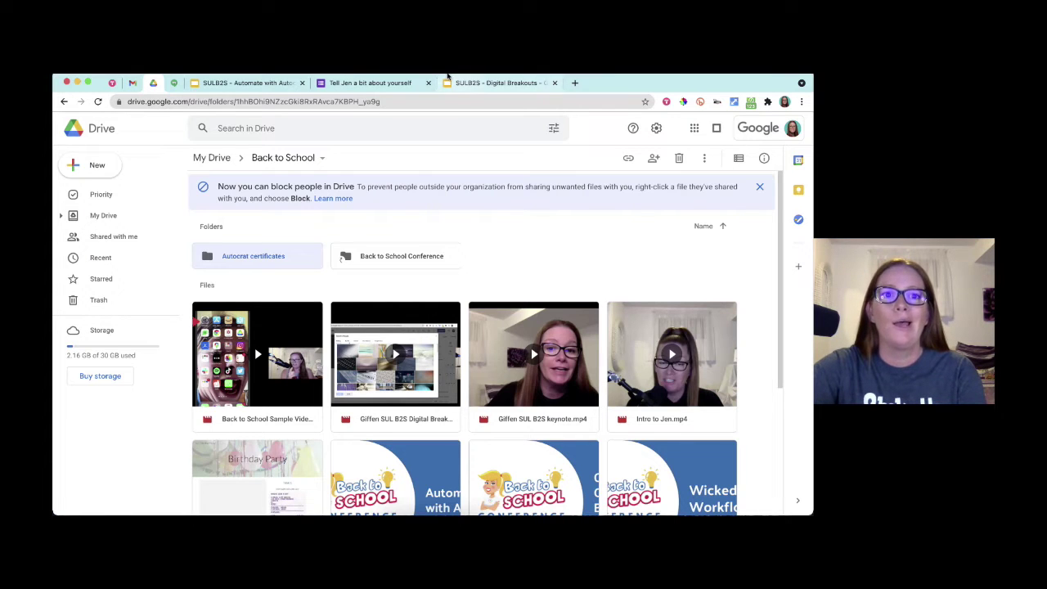
pyautogui.click(243, 83)
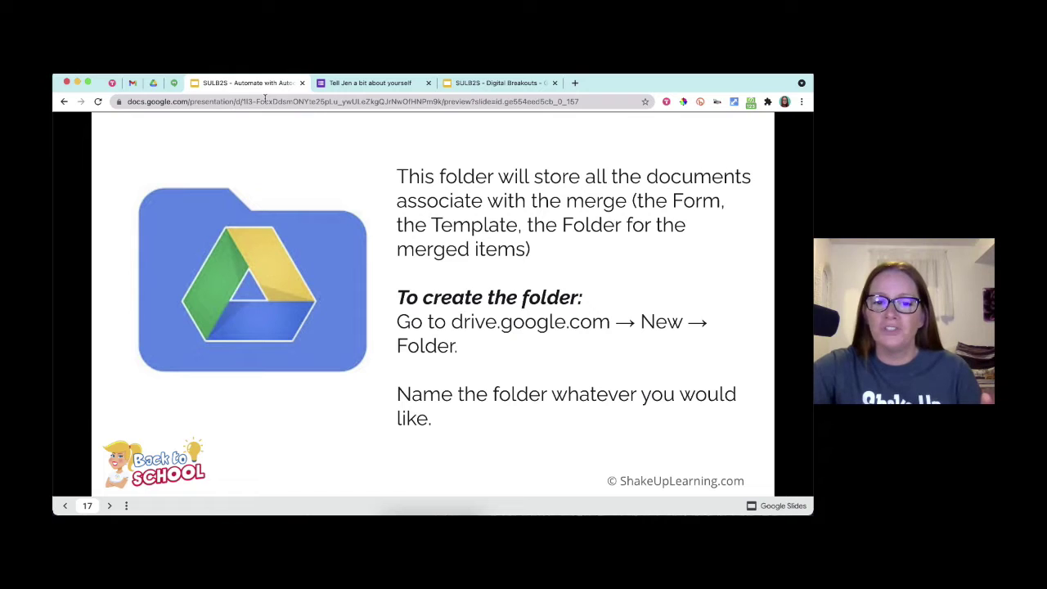
# - Advance to slide 18, 'Set up Step 2: Create the Form', then switch to the Drive tab
pyautogui.press('Right')
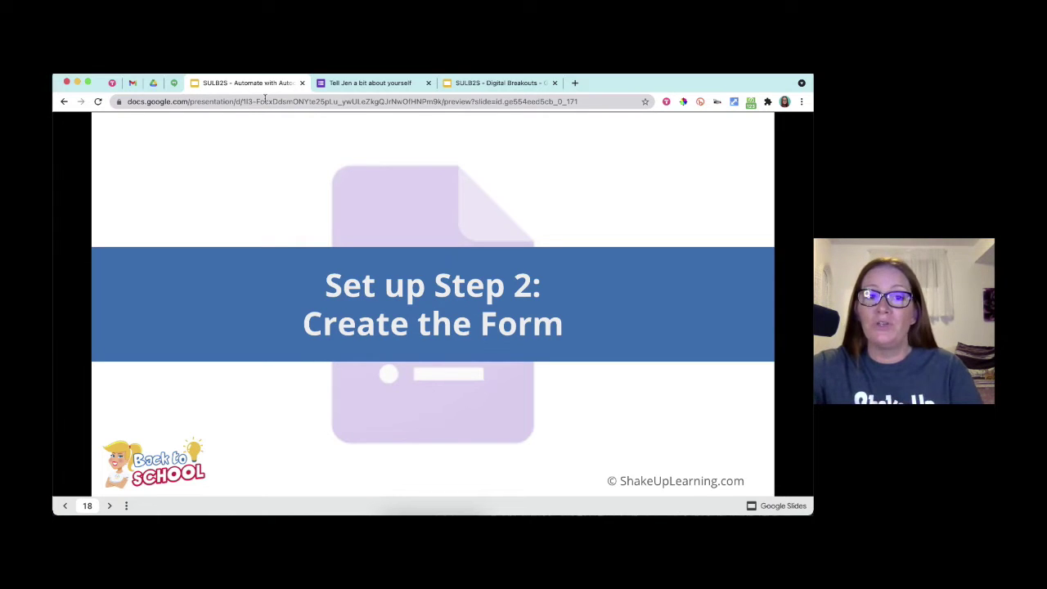
pyautogui.press('super+3')
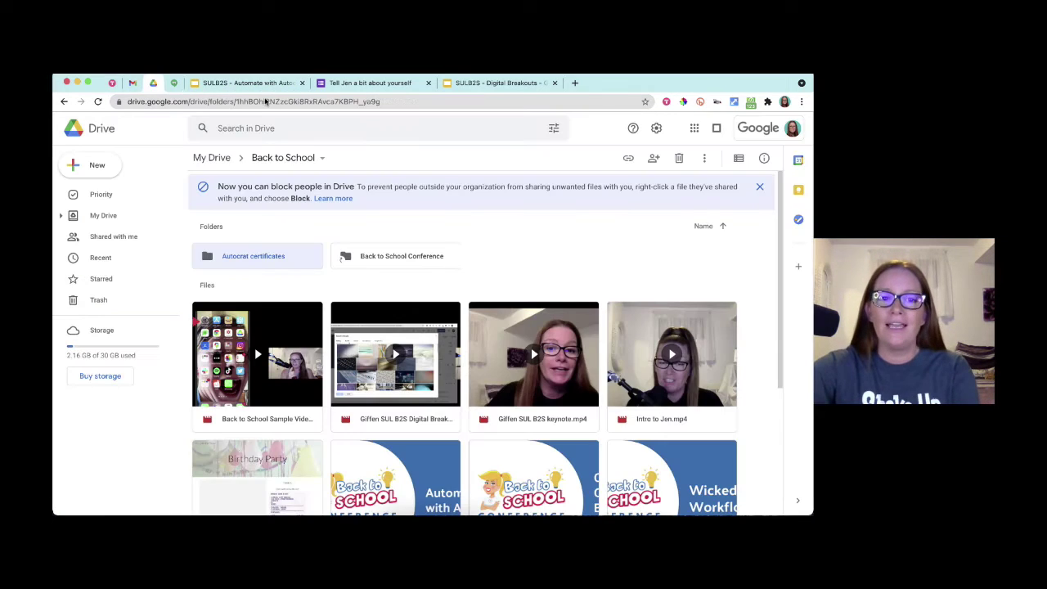
# - Create a new blank Google Form inside the Autocrat certificates folder
pyautogui.doubleClick(272, 258)
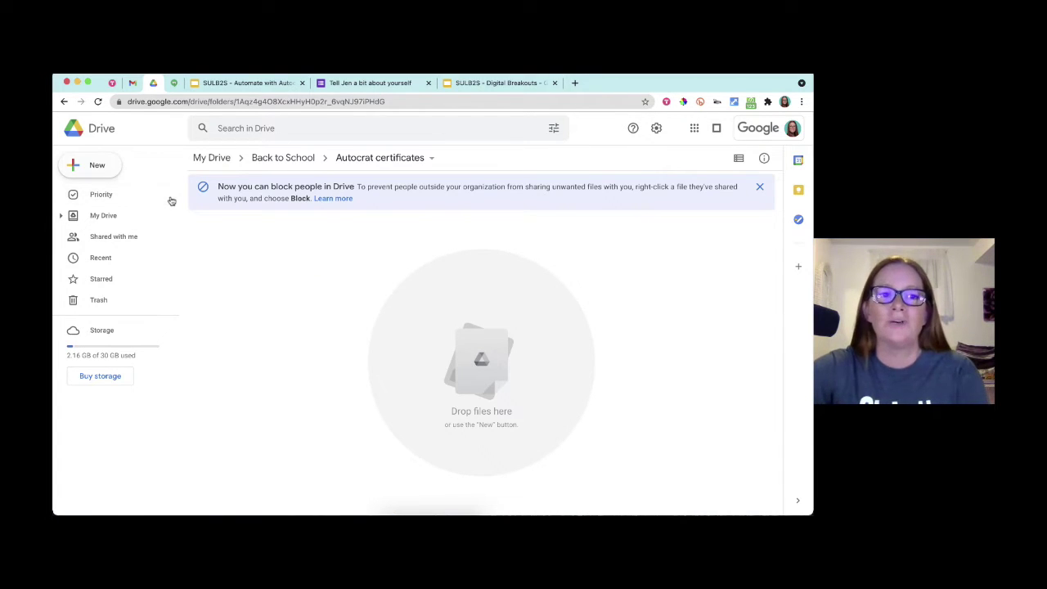
pyautogui.click(109, 168)
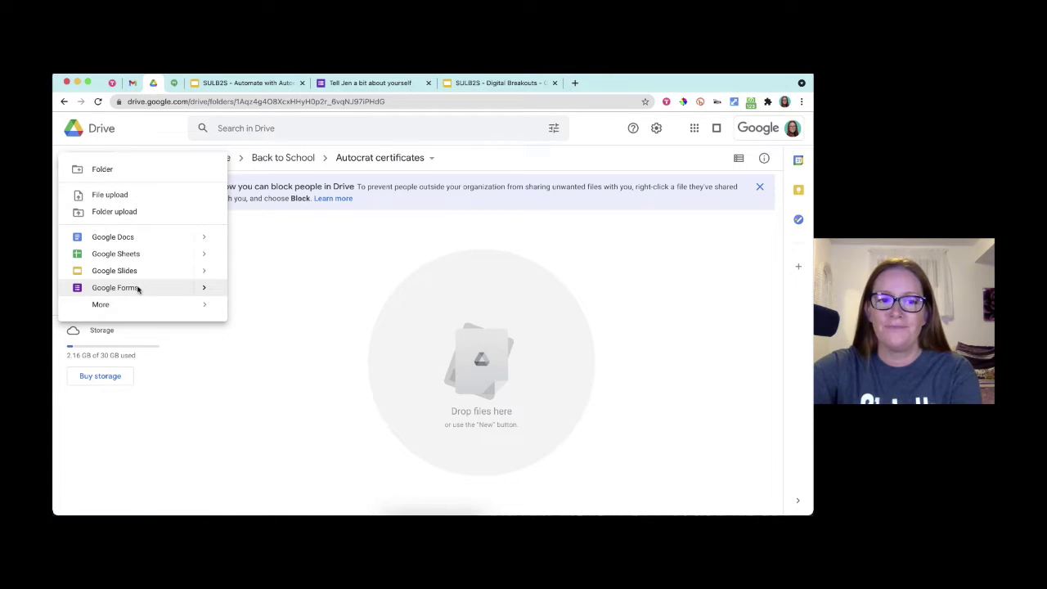
pyautogui.click(138, 289)
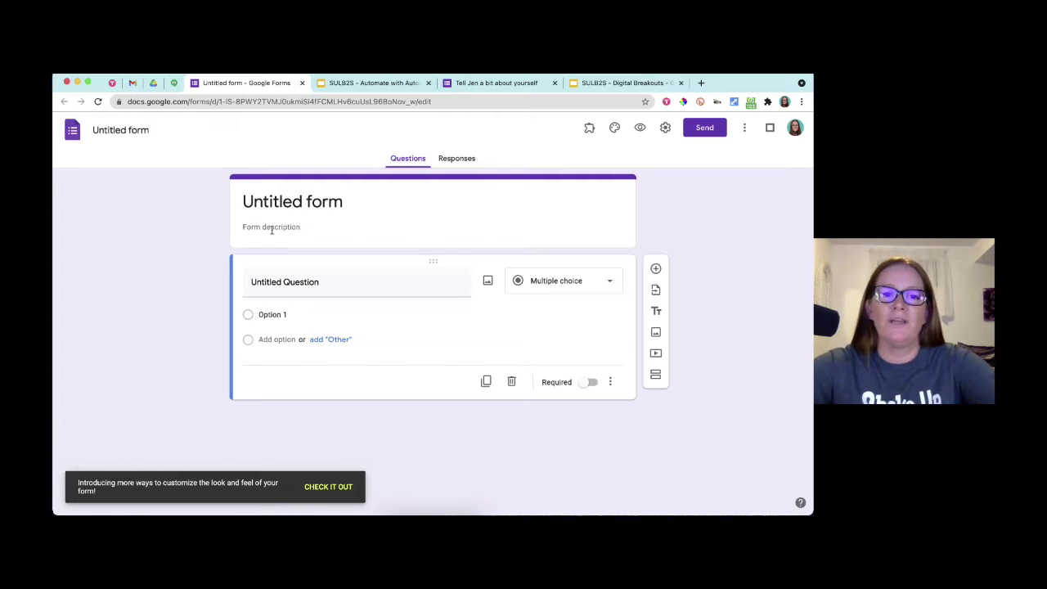
# - Retitle the form 'You Did Great Certificate'
pyautogui.click(278, 205)
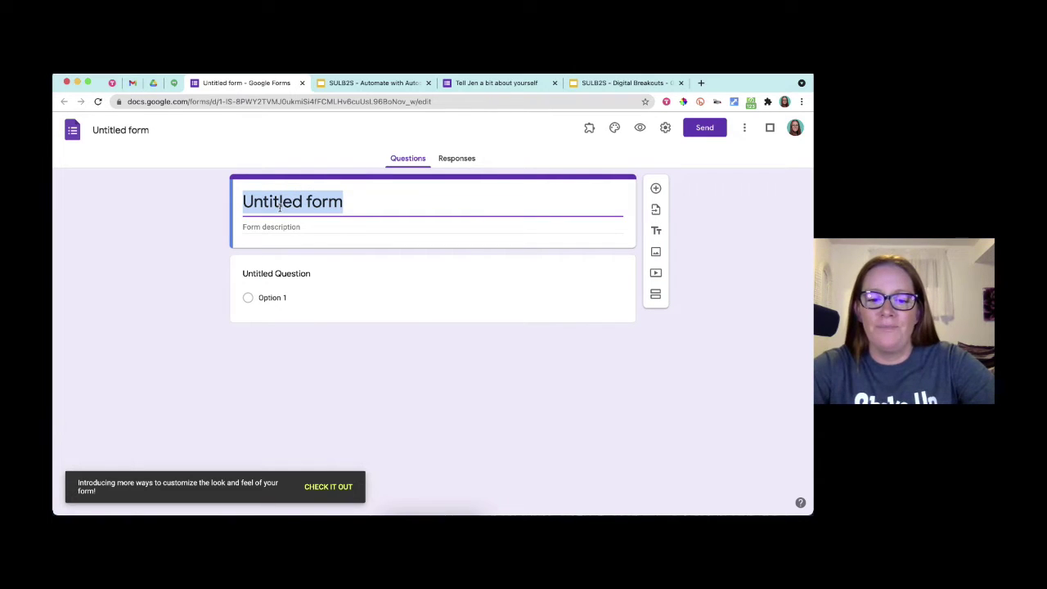
pyautogui.write('You')
pyautogui.click(226, 489)
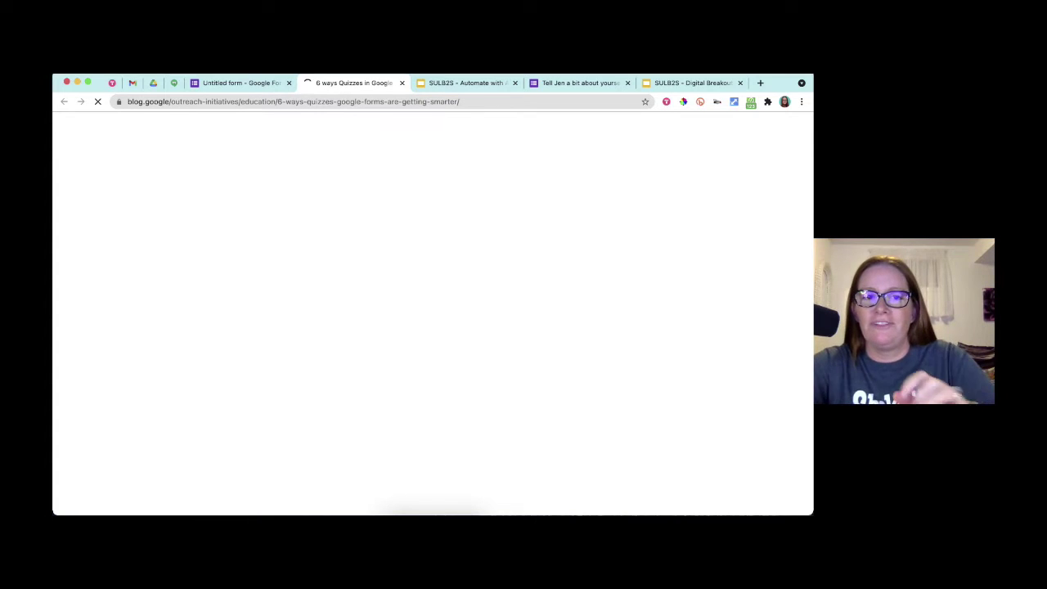
pyautogui.press('super+w')
pyautogui.doubleClick(278, 204)
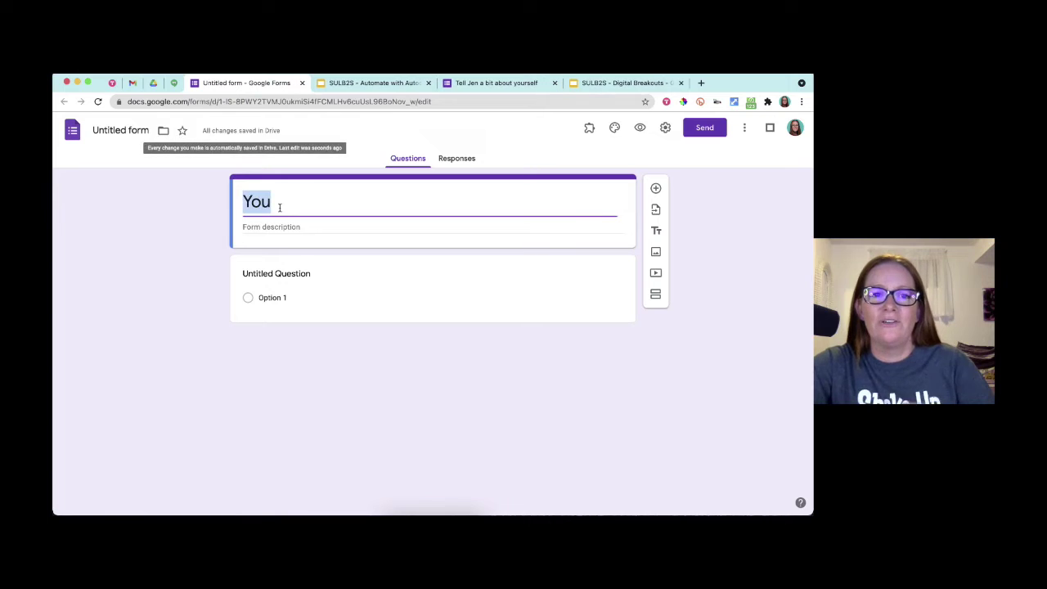
pyautogui.click(274, 201)
pyautogui.write('Did G')
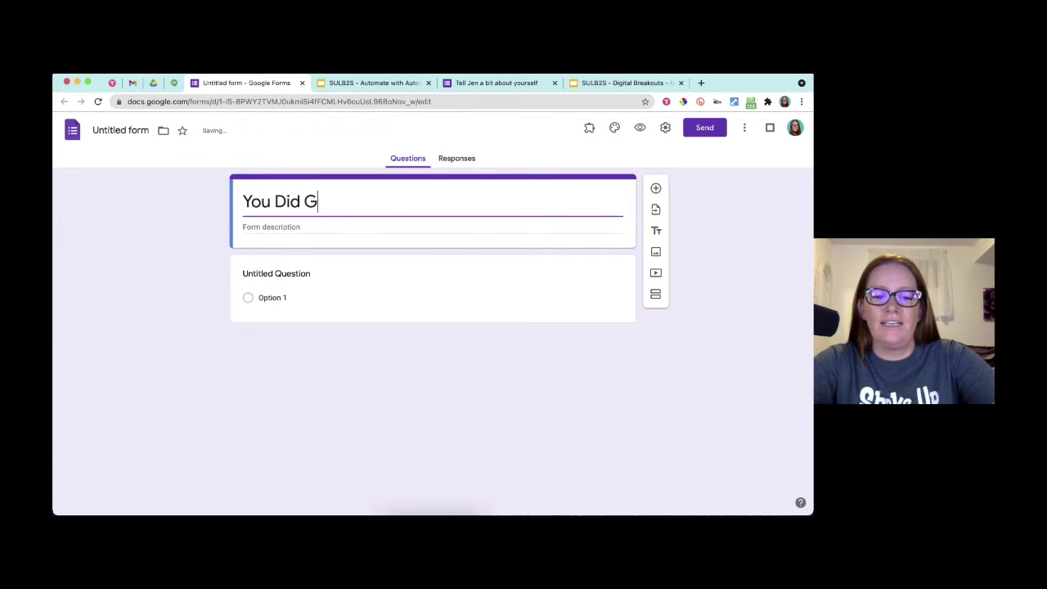
pyautogui.write('reat Certificate')
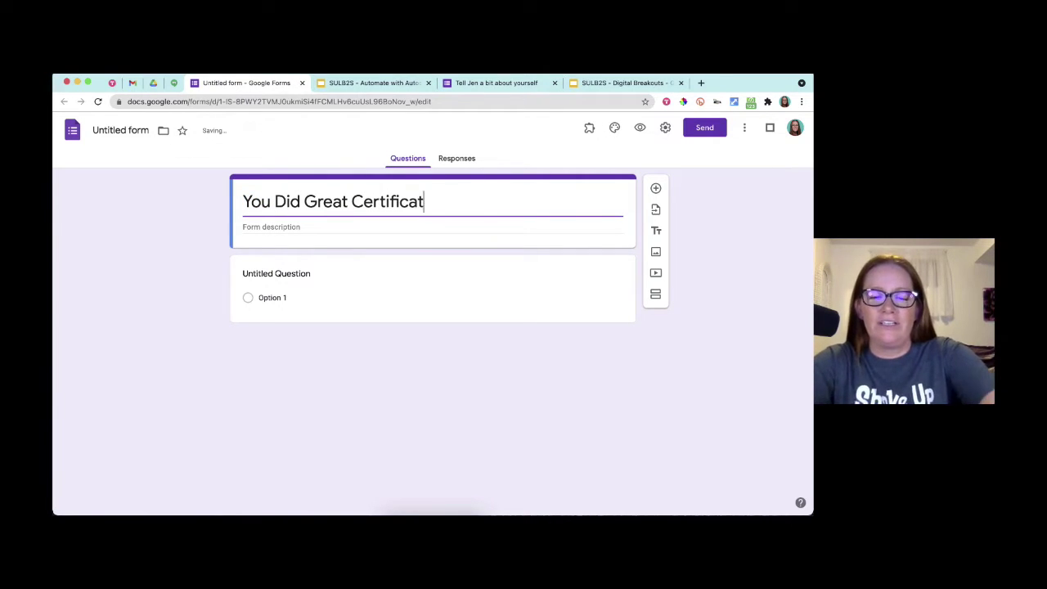
# - Title the first question 'Name'
pyautogui.click(277, 274)
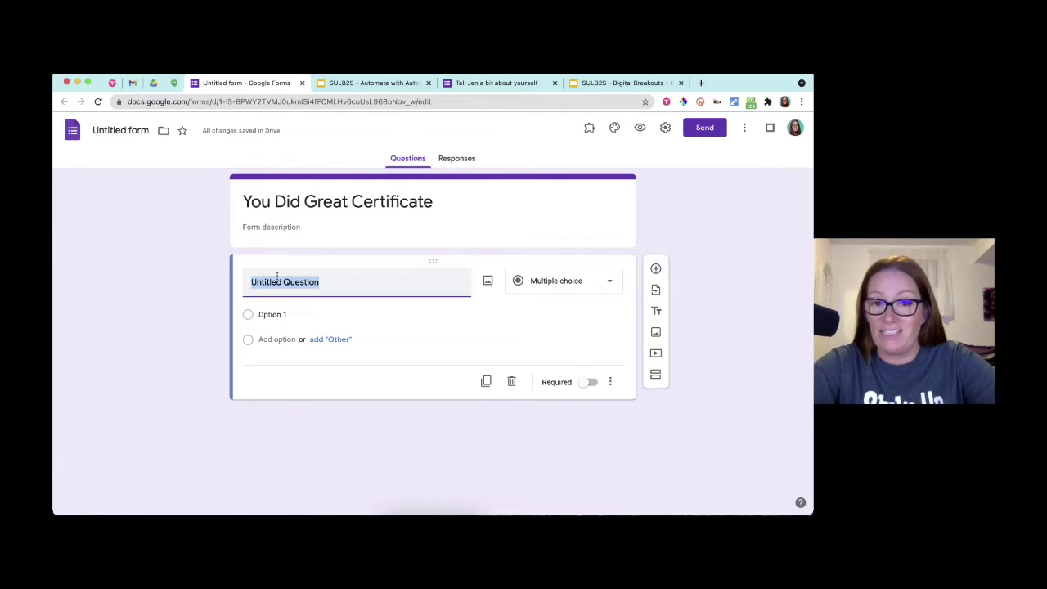
pyautogui.write('NAme')
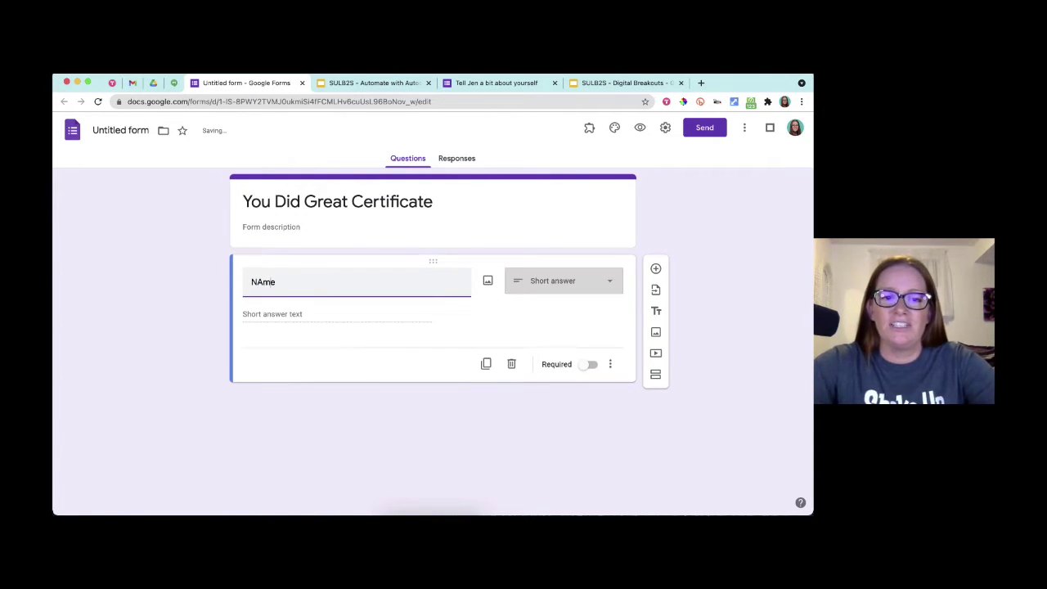
pyautogui.press('BackSpace')
pyautogui.write('a')
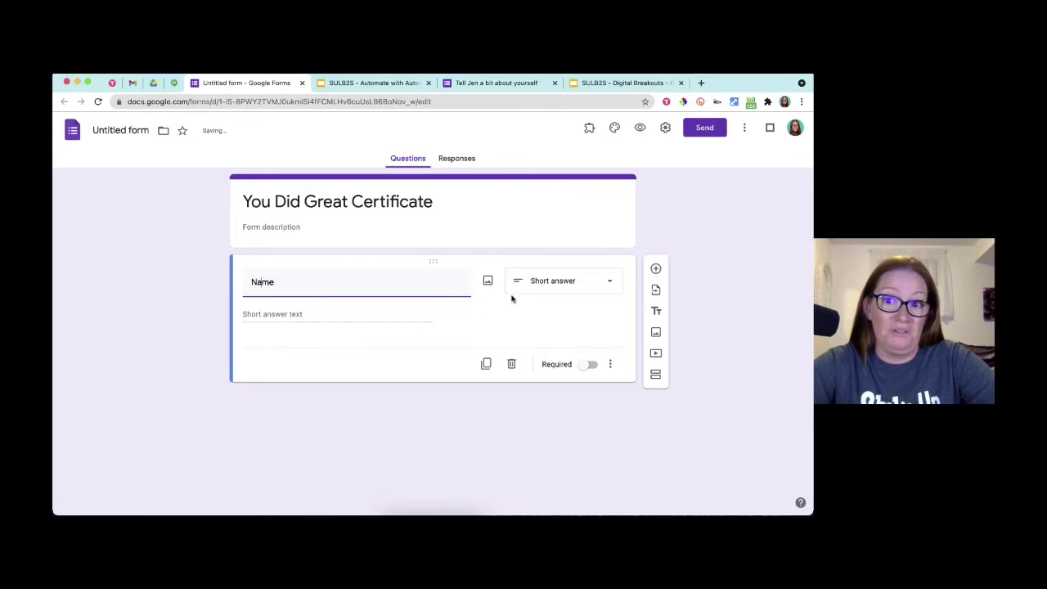
# - Add a 'Date' question of type Date below Name
pyautogui.click(656, 270)
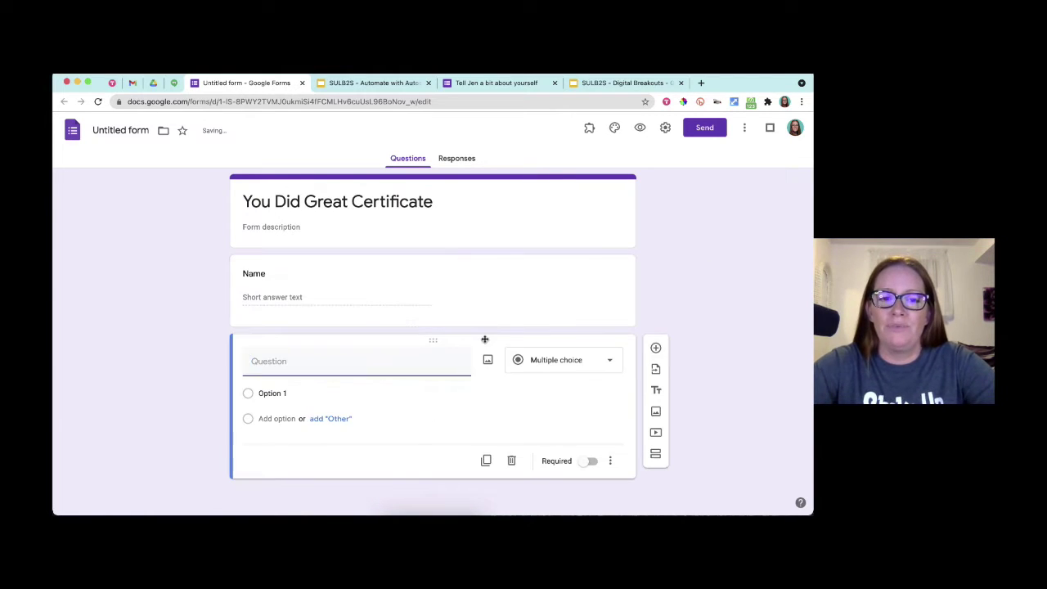
pyautogui.write('Date')
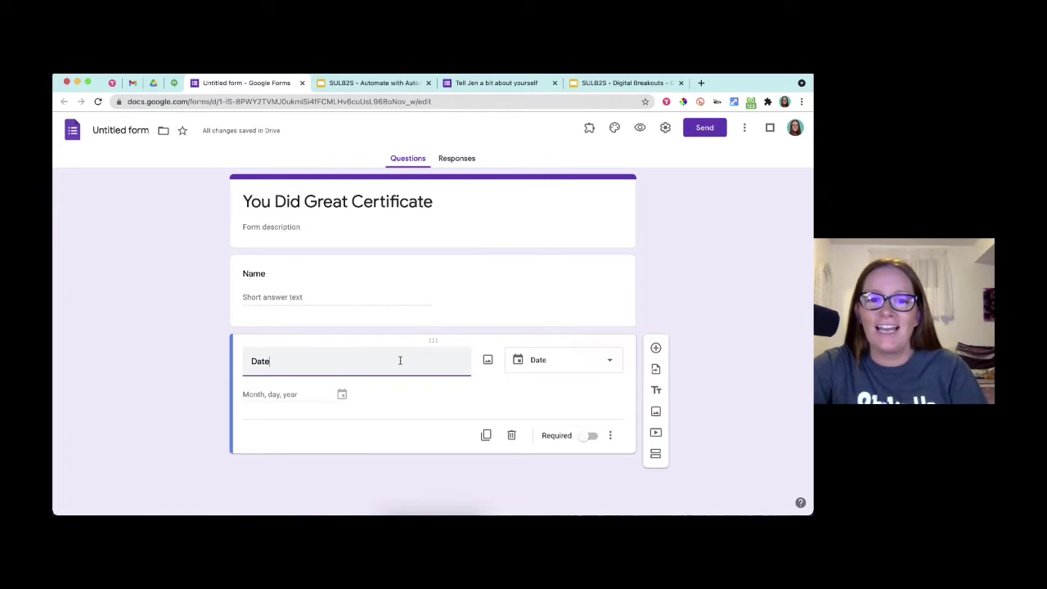
pyautogui.click(534, 368)
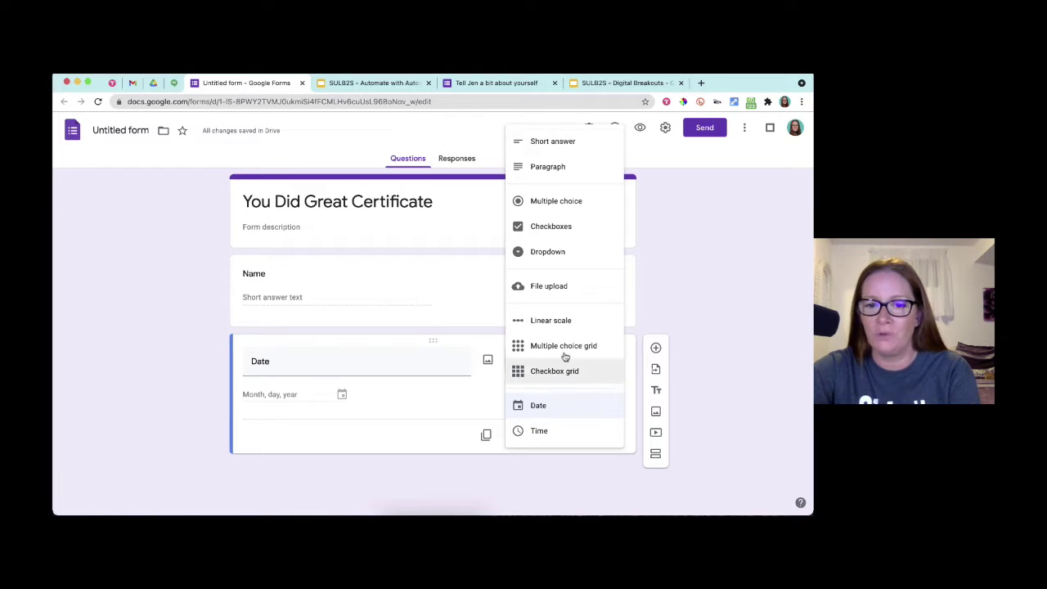
pyautogui.click(559, 407)
# - Make both the Name and Date questions required
pyautogui.click(549, 306)
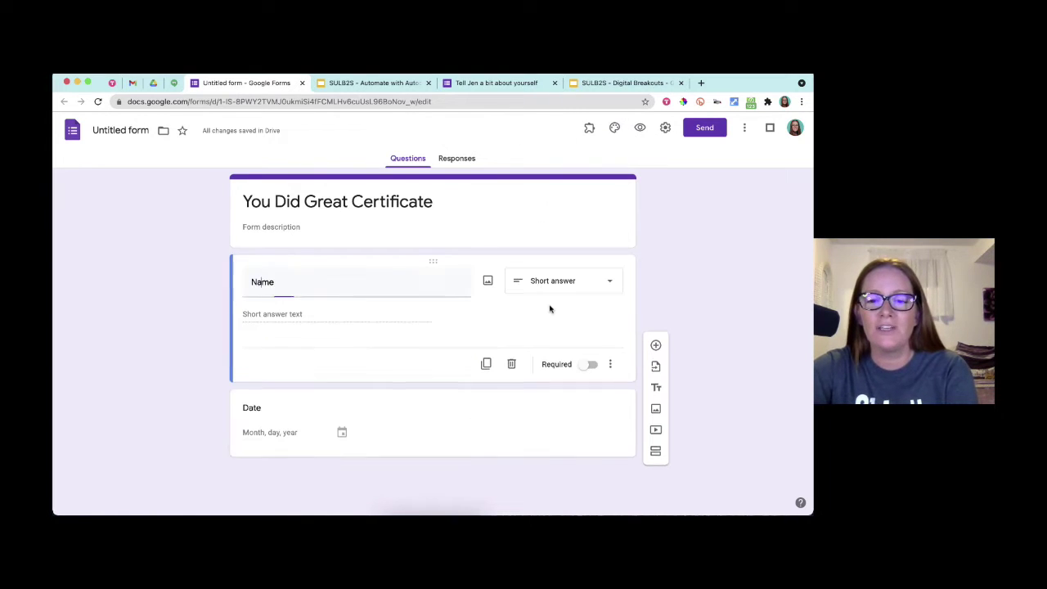
pyautogui.click(588, 365)
pyautogui.click(594, 414)
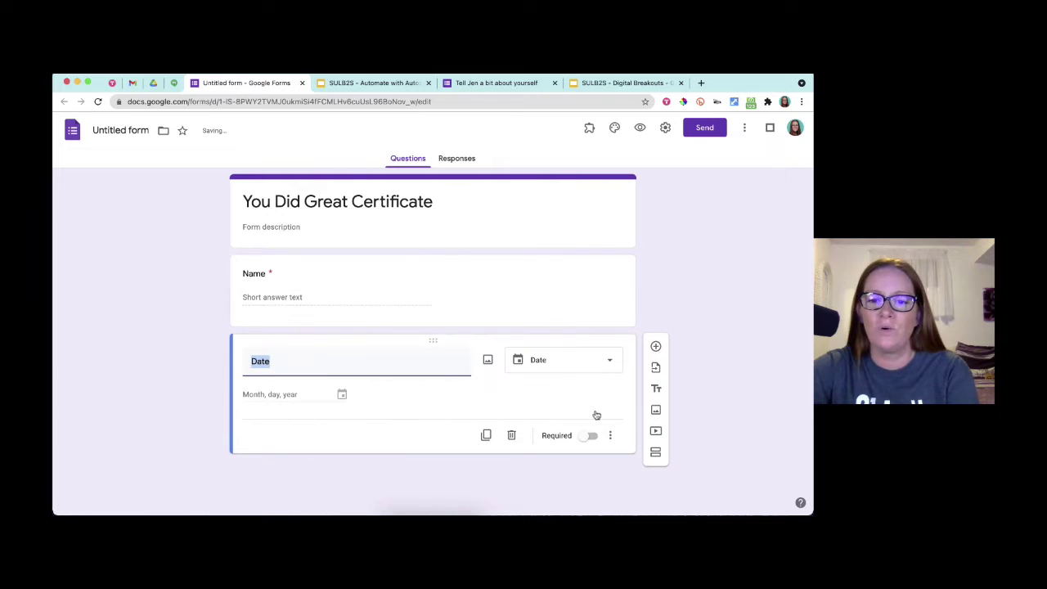
pyautogui.click(589, 436)
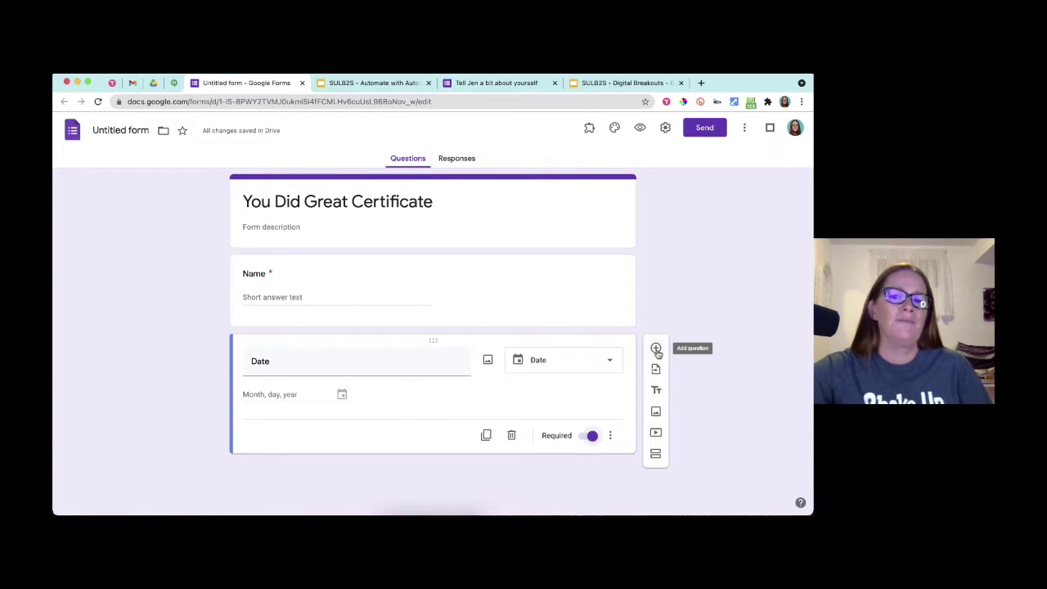
# - Add a required 'What You Did' question below Date, with a blank question after it
pyautogui.click(655, 349)
pyautogui.write('What ')
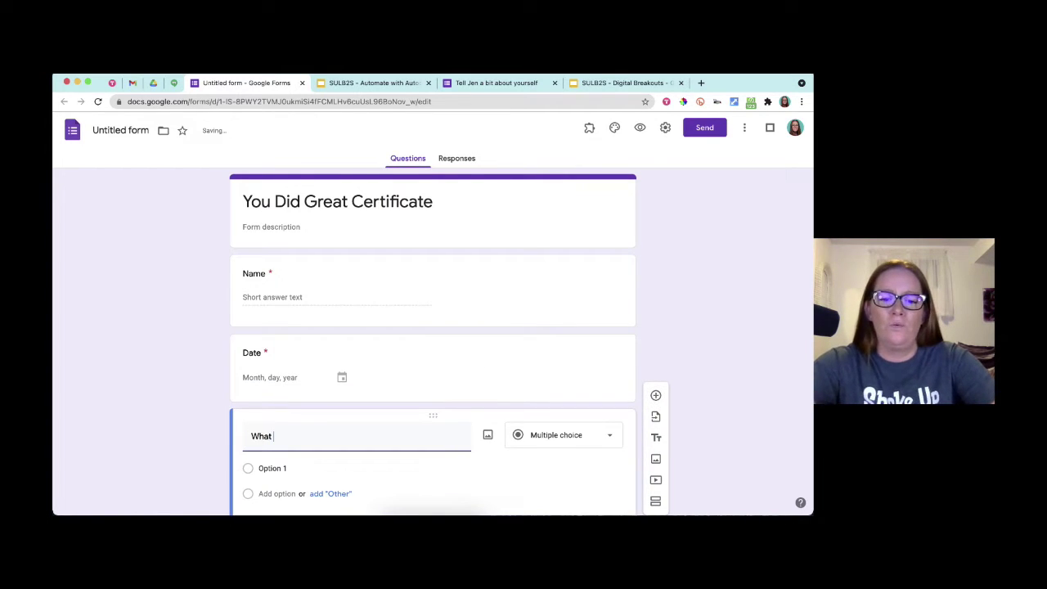
pyautogui.write('You Did')
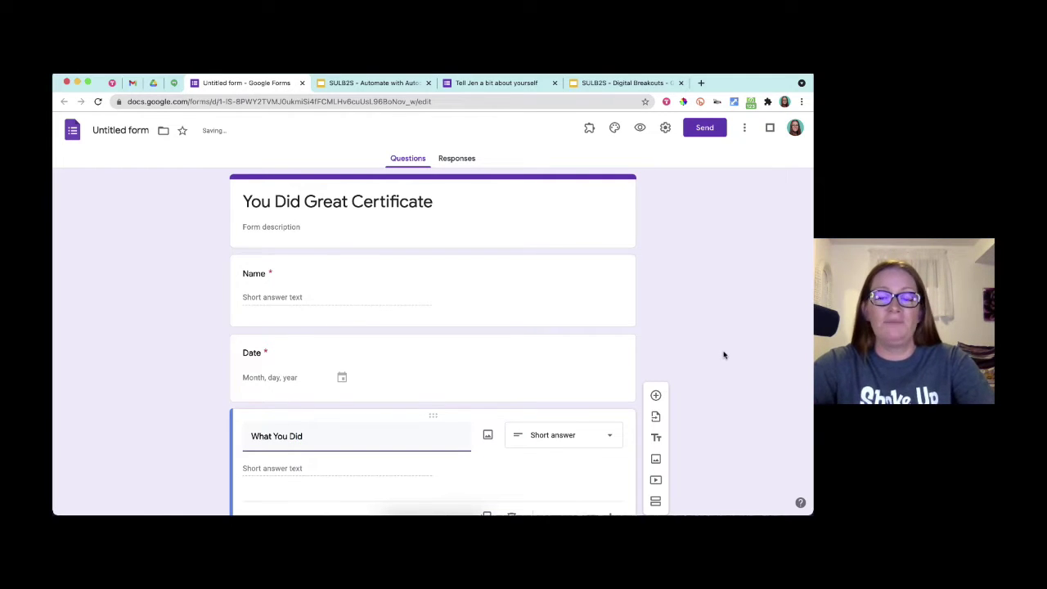
pyautogui.scroll(-1, 694, 362)
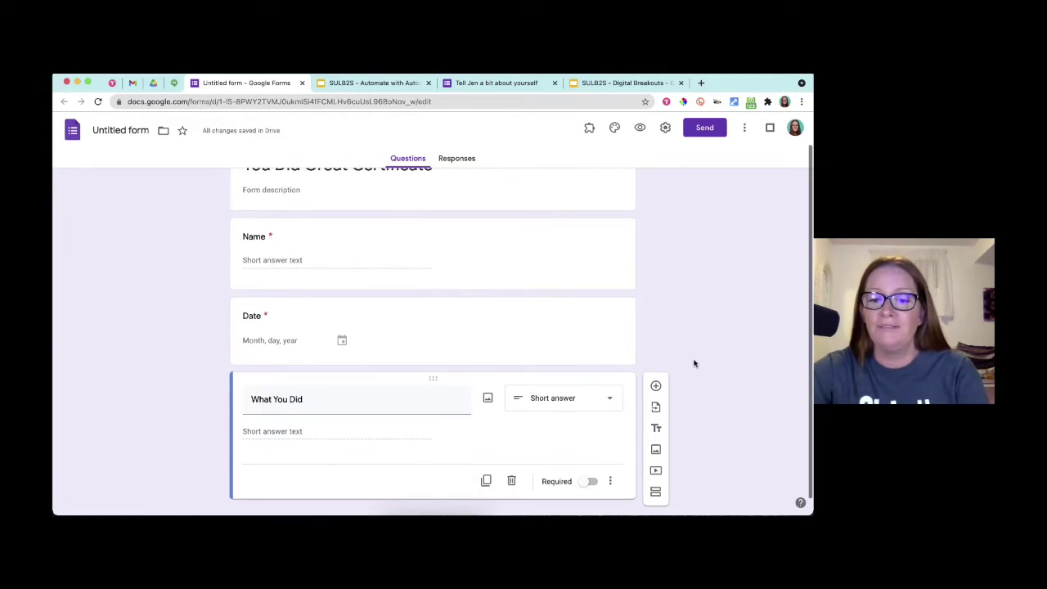
pyautogui.click(590, 481)
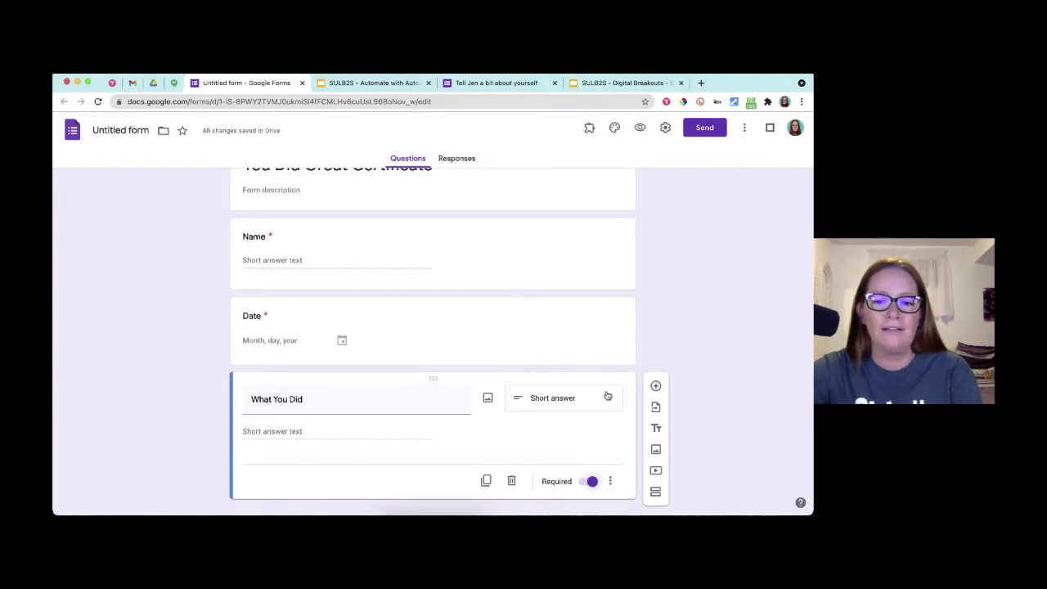
pyautogui.scroll(1, 607, 396)
pyautogui.scroll(-2, 606, 395)
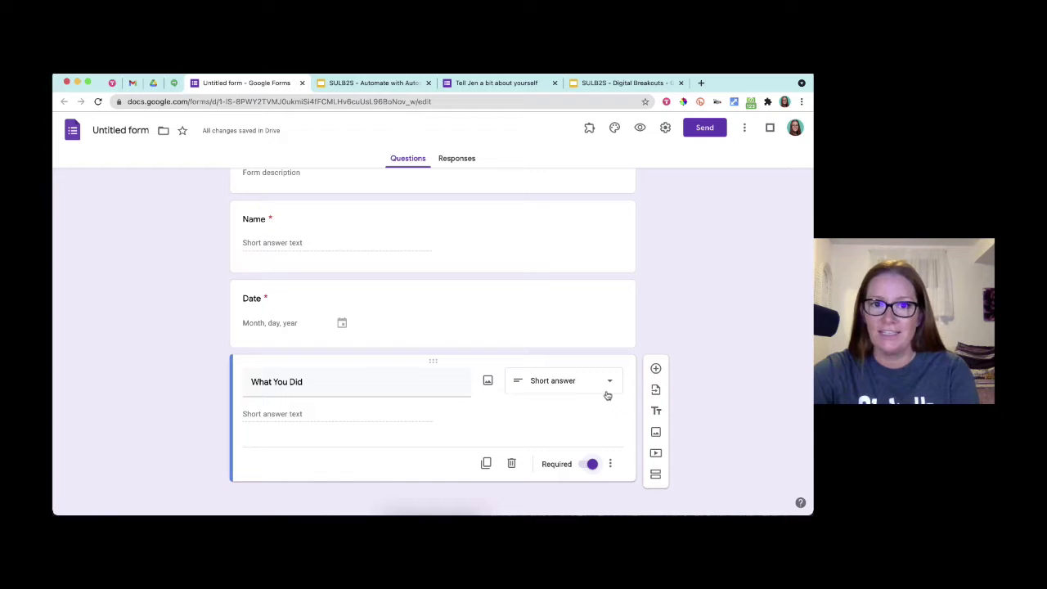
pyautogui.click(655, 369)
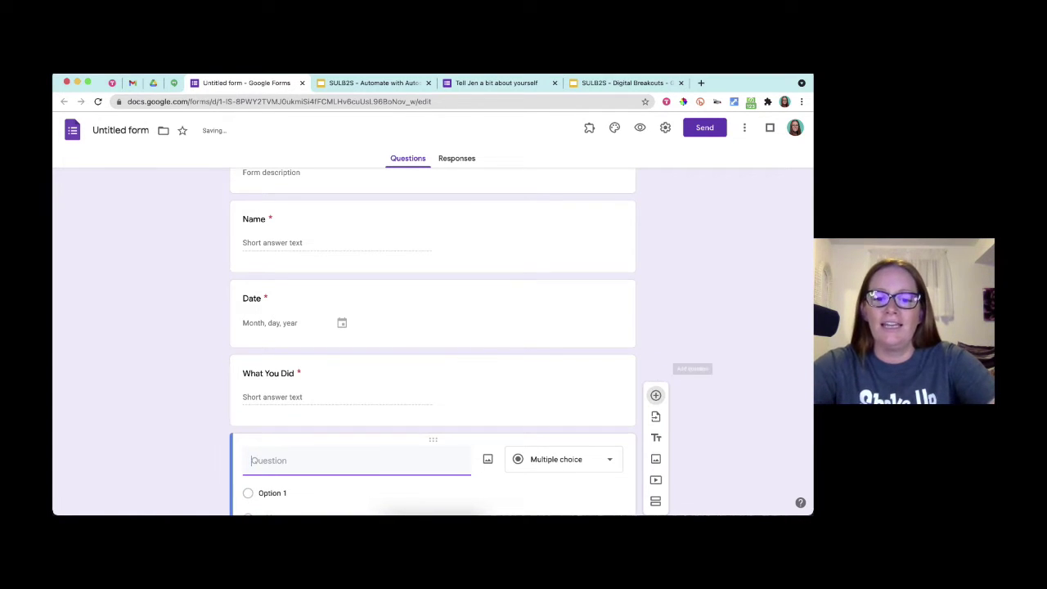
# - Title the new question 'Email'
pyautogui.write('email')
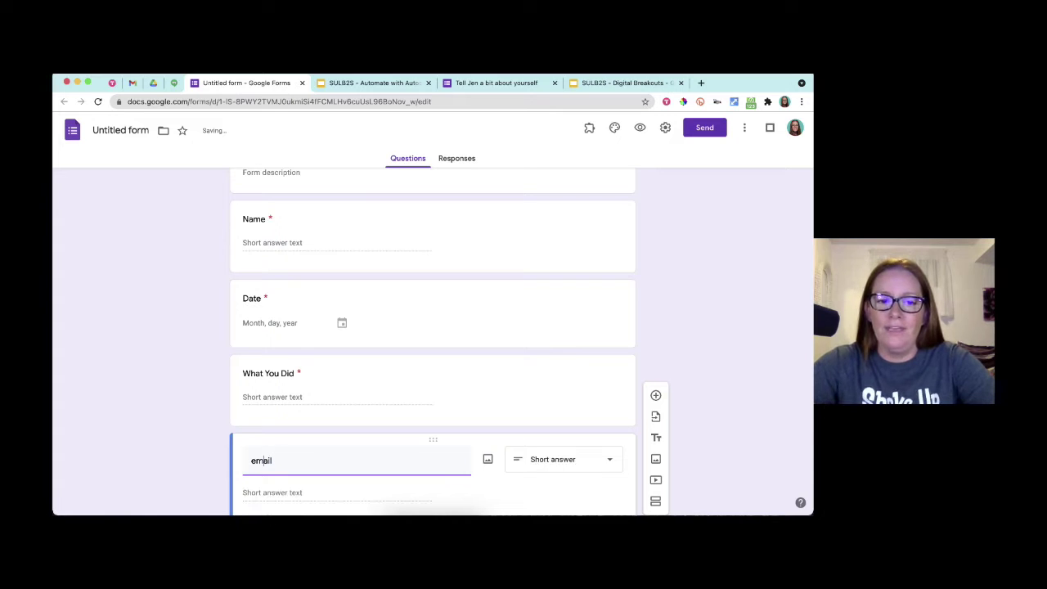
pyautogui.press('BackSpace')
pyautogui.write('E')
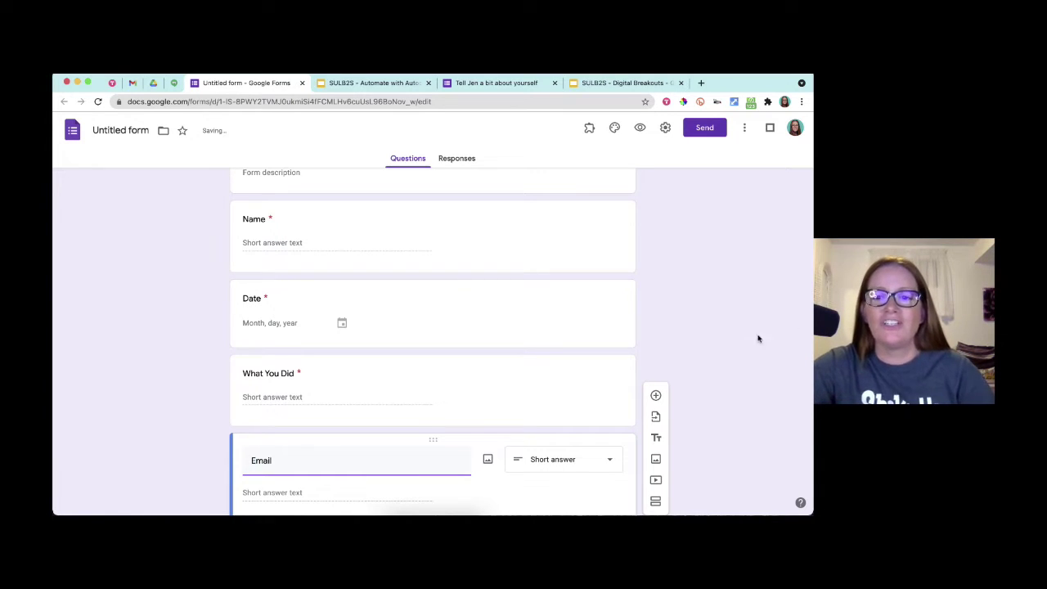
pyautogui.click(745, 343)
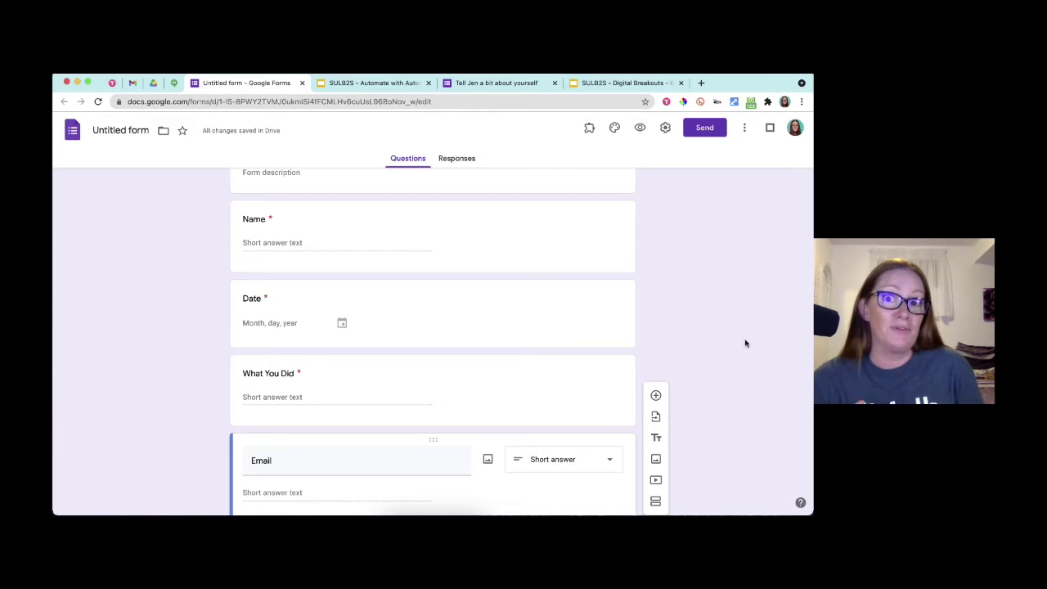
# - Add a 'Parent/Guardian Email' question below Email
pyautogui.click(655, 395)
pyautogui.write('Pare')
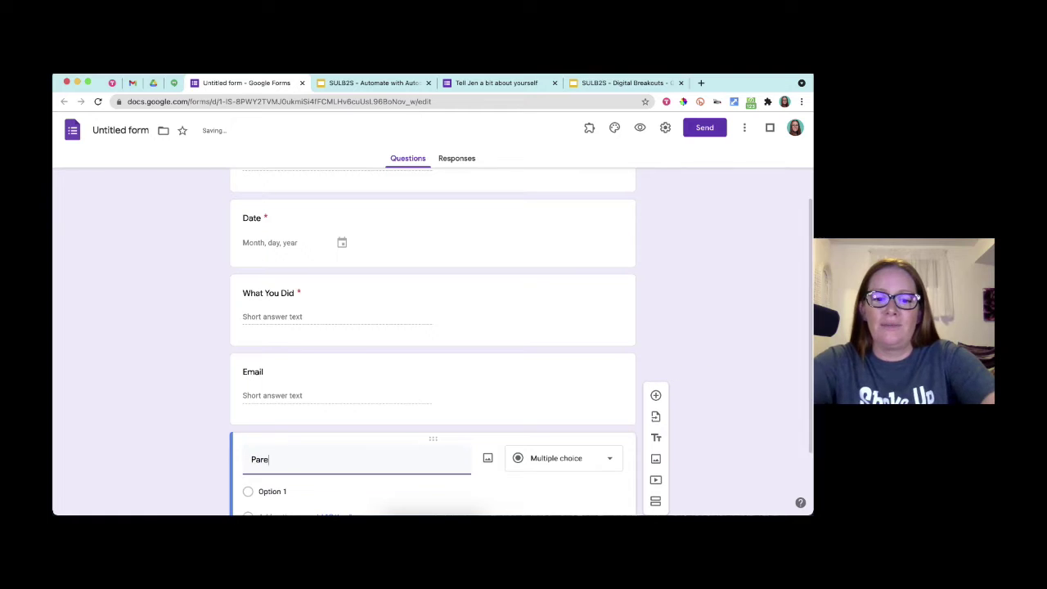
pyautogui.write('nt Email')
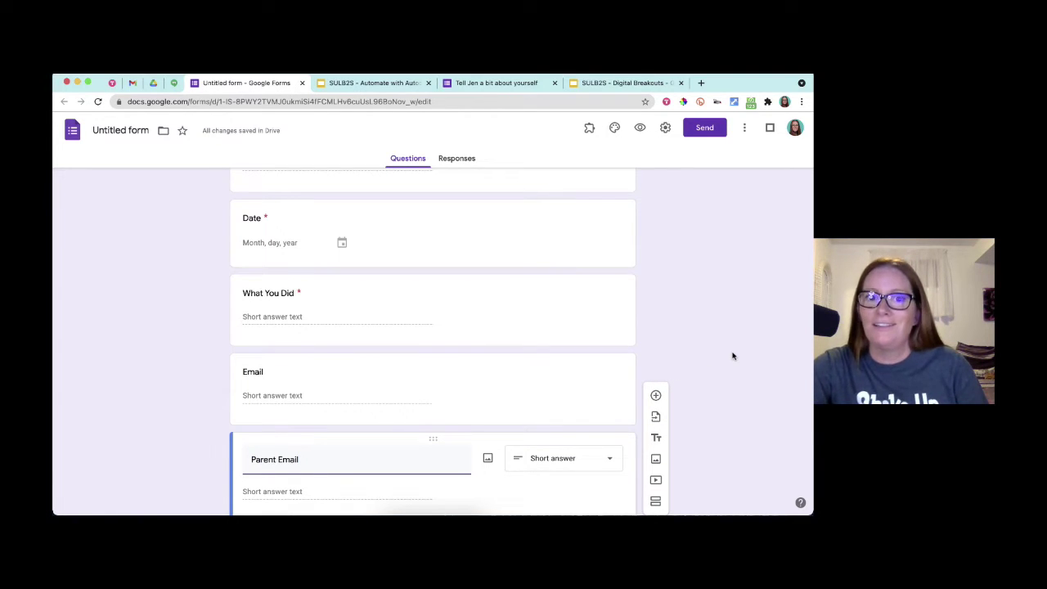
pyautogui.click(274, 461)
pyautogui.write('/Guard')
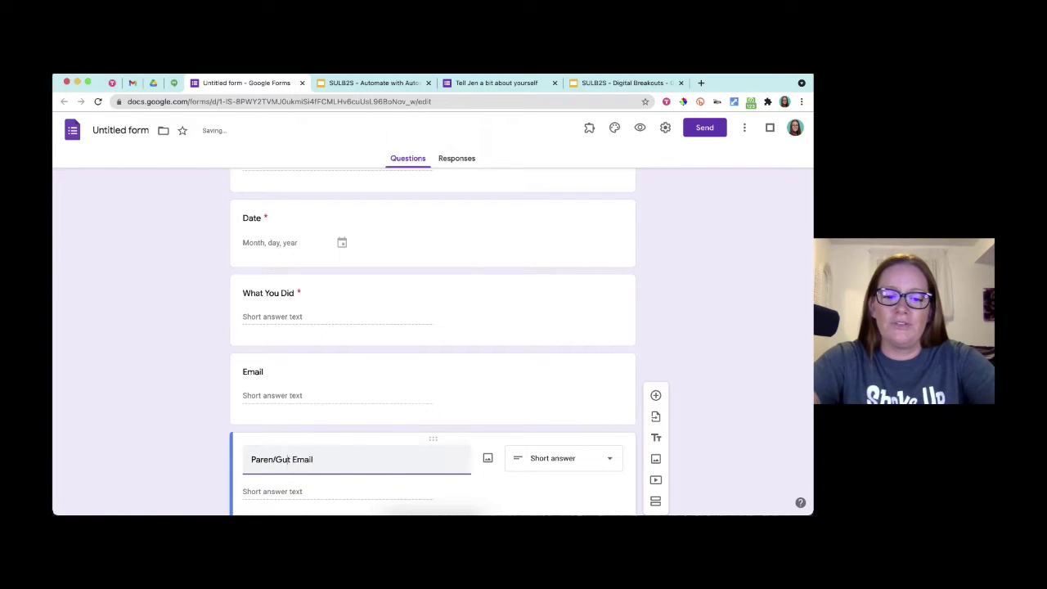
pyautogui.write('ian')
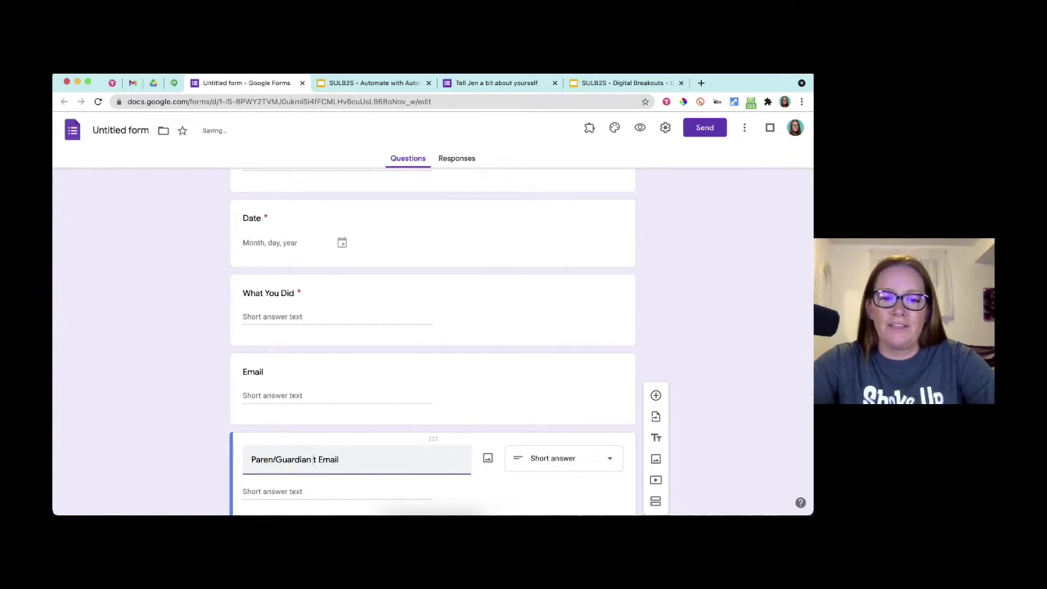
pyautogui.press('BackSpace')
pyautogui.press('BackSpace')
pyautogui.click(274, 458)
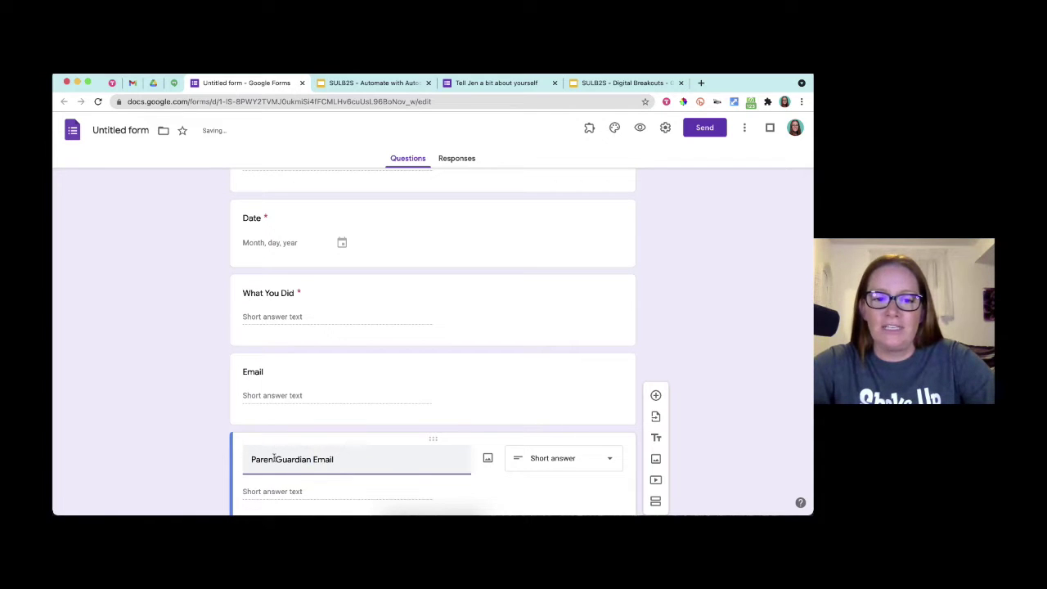
pyautogui.write('t')
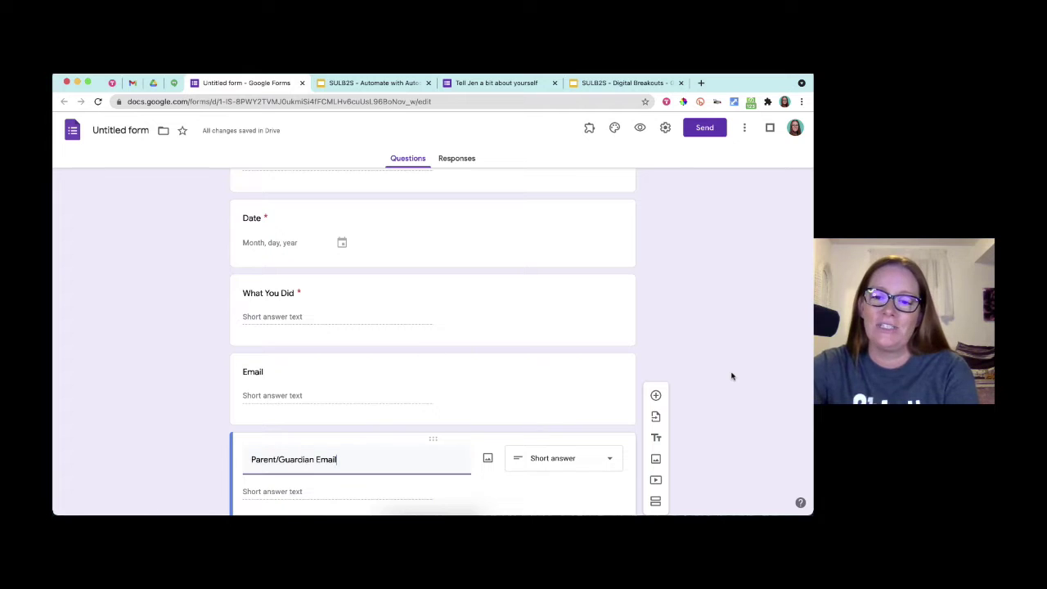
pyautogui.scroll(3, 732, 376)
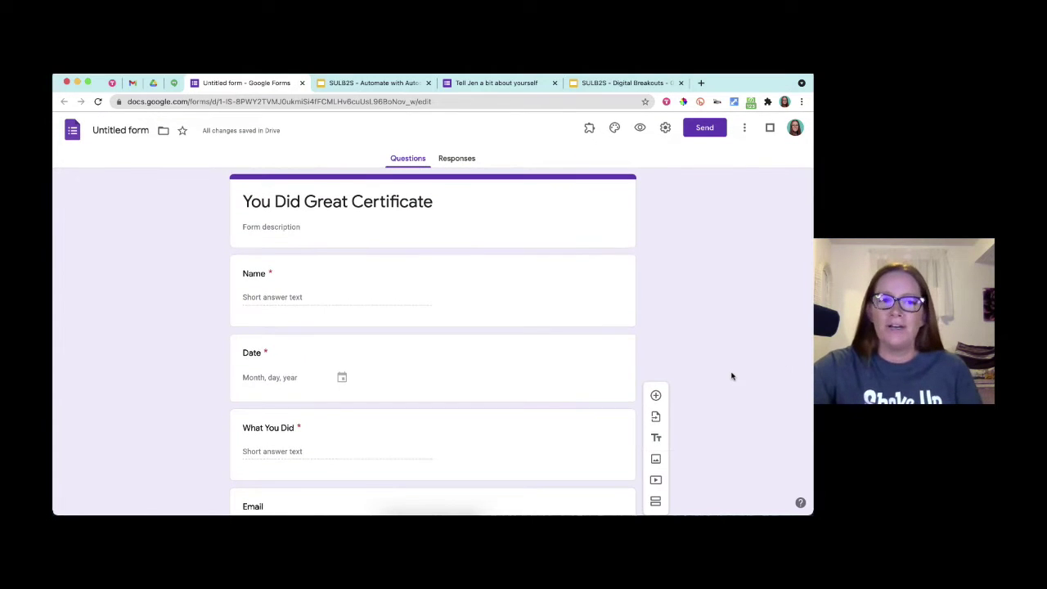
# - Name the form file 'You Did Great Certificate' and go to tutorial slide 19
pyautogui.click(144, 132)
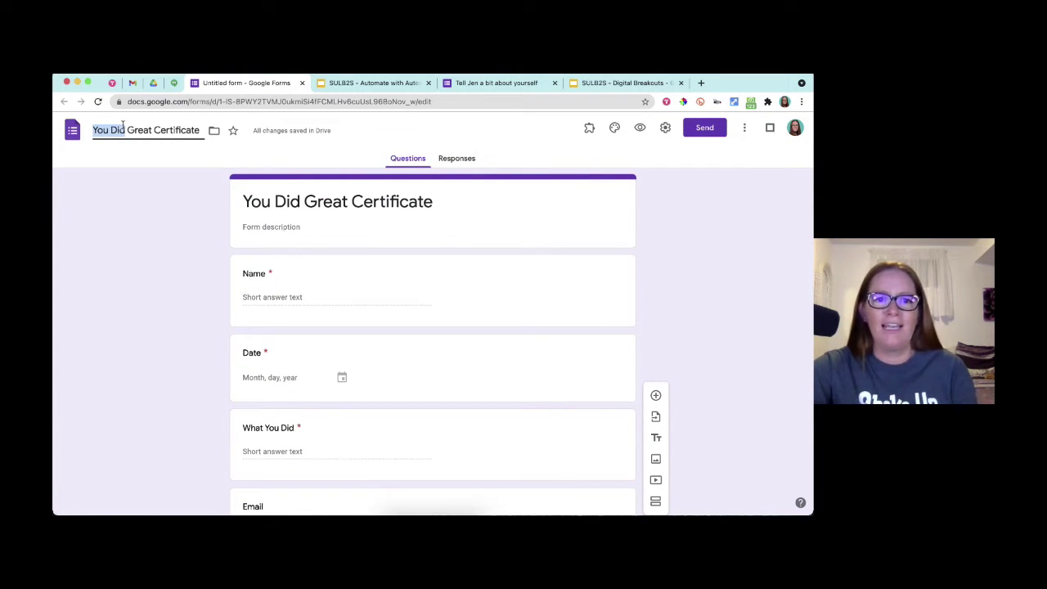
pyautogui.press('Return')
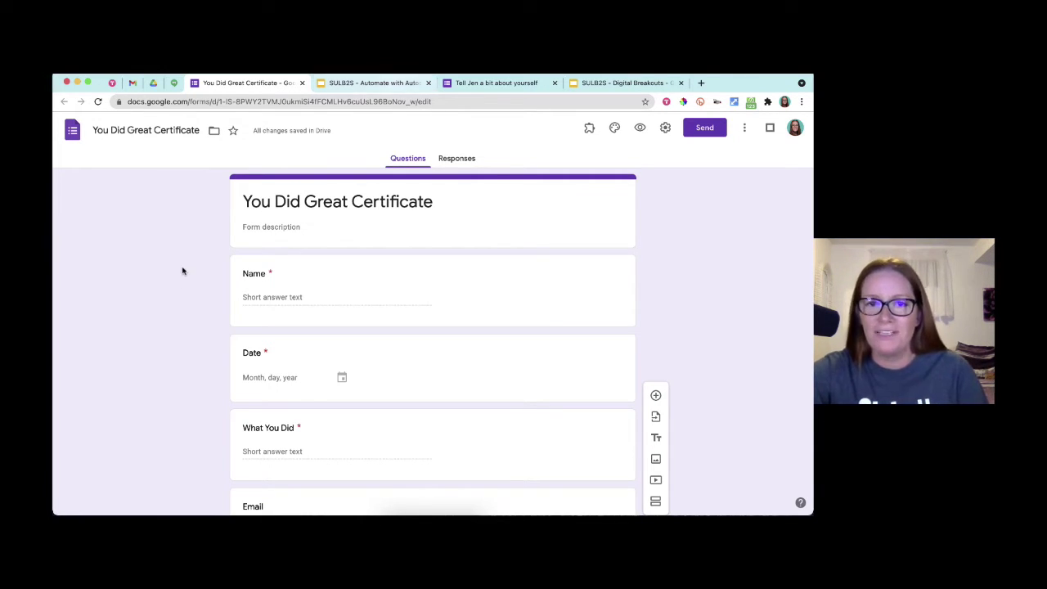
pyautogui.click(374, 83)
pyautogui.press('Right')
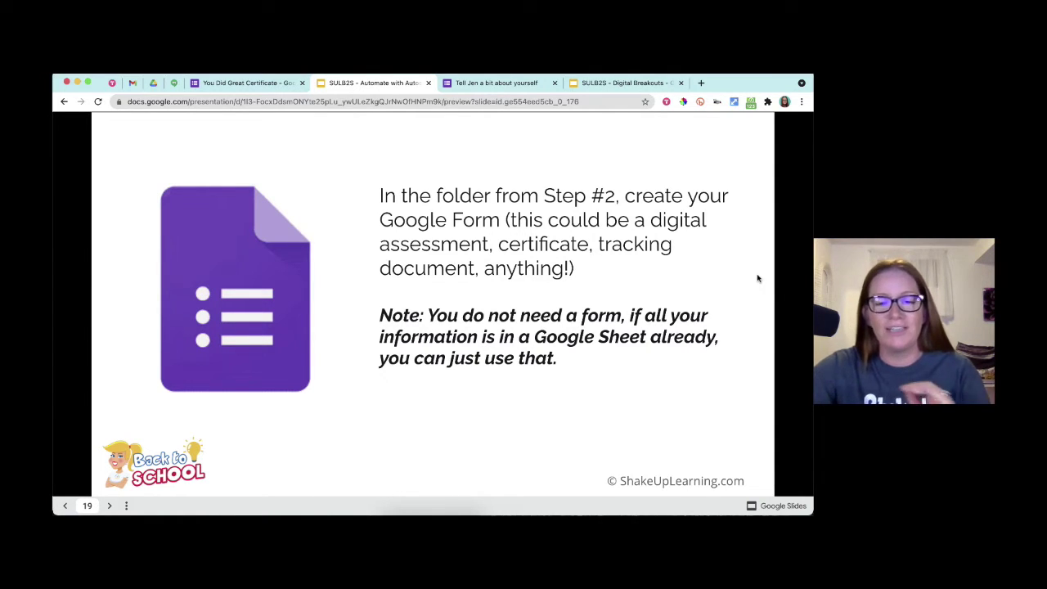
# - Advance to slide 20, 'Set up Step 3: Create the Sheet', then return to the form
pyautogui.press('Right')
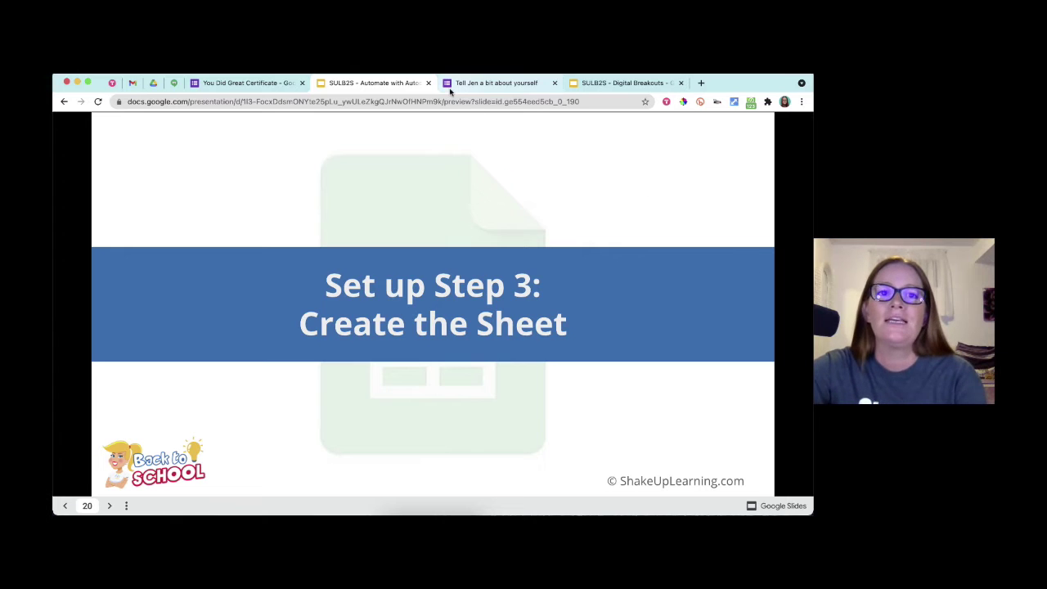
pyautogui.click(277, 85)
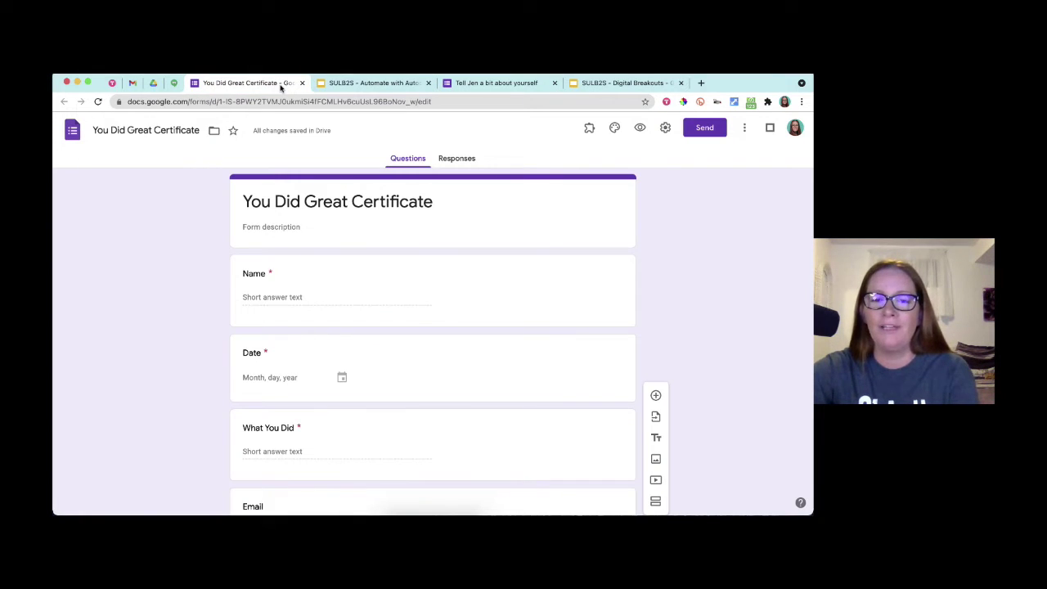
# - Link the form's responses to a newly created spreadsheet
pyautogui.click(458, 159)
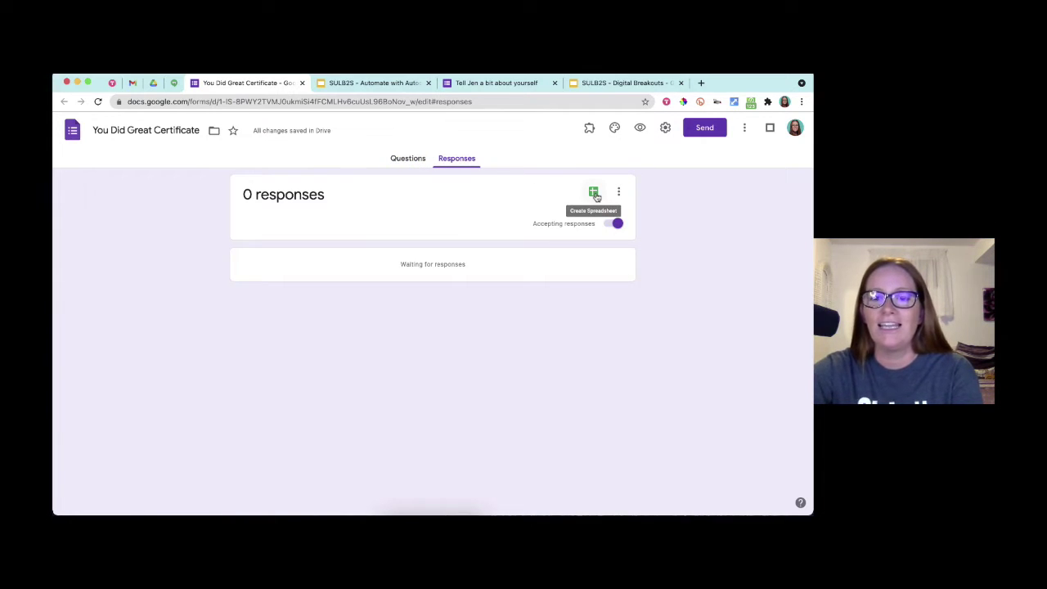
pyautogui.scroll(5, 597, 196)
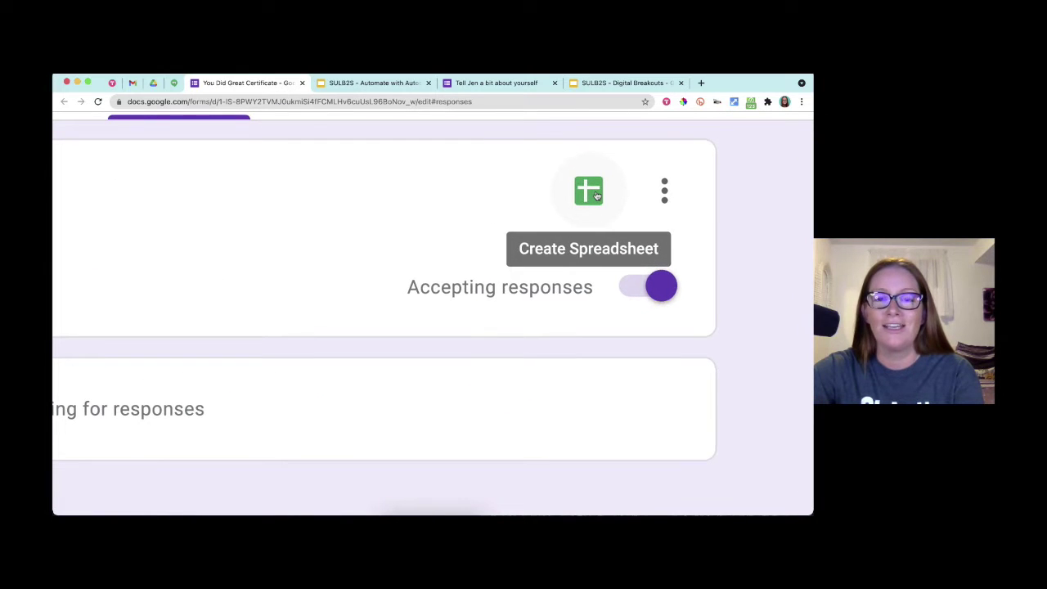
pyautogui.scroll(-5, 596, 194)
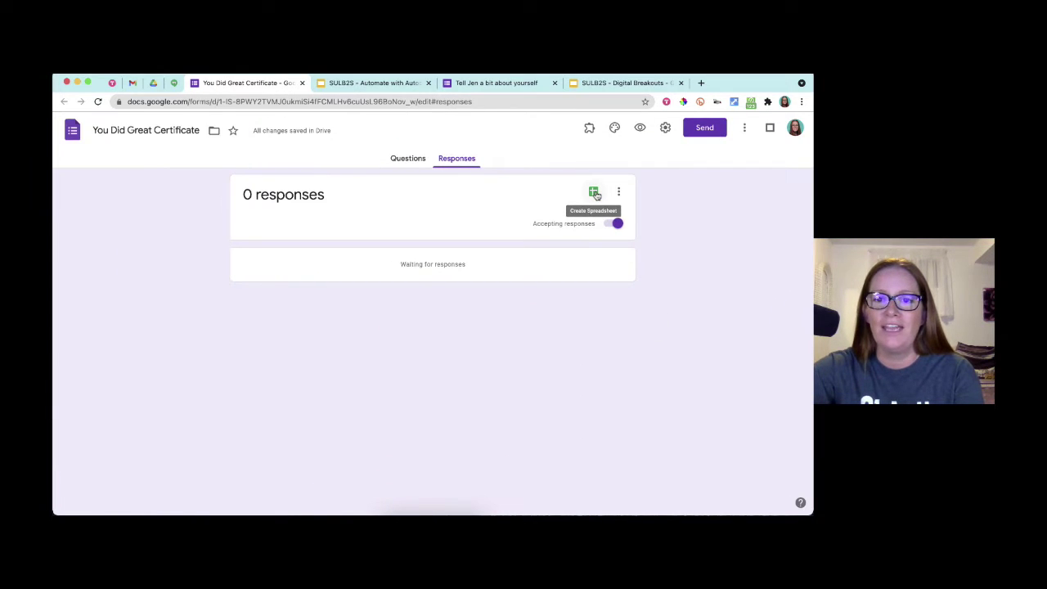
pyautogui.click(594, 193)
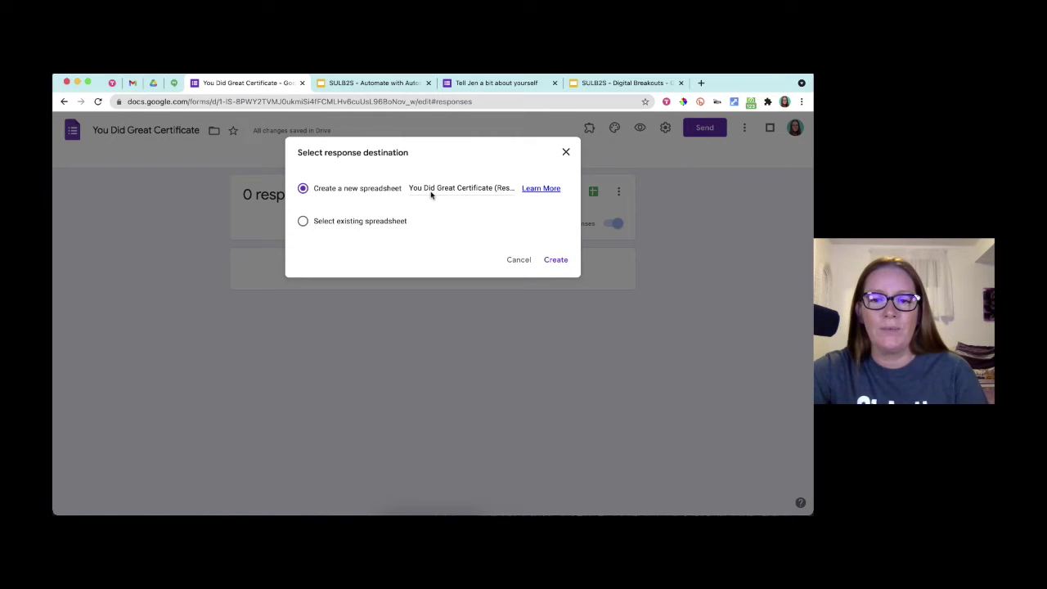
pyautogui.press('Return')
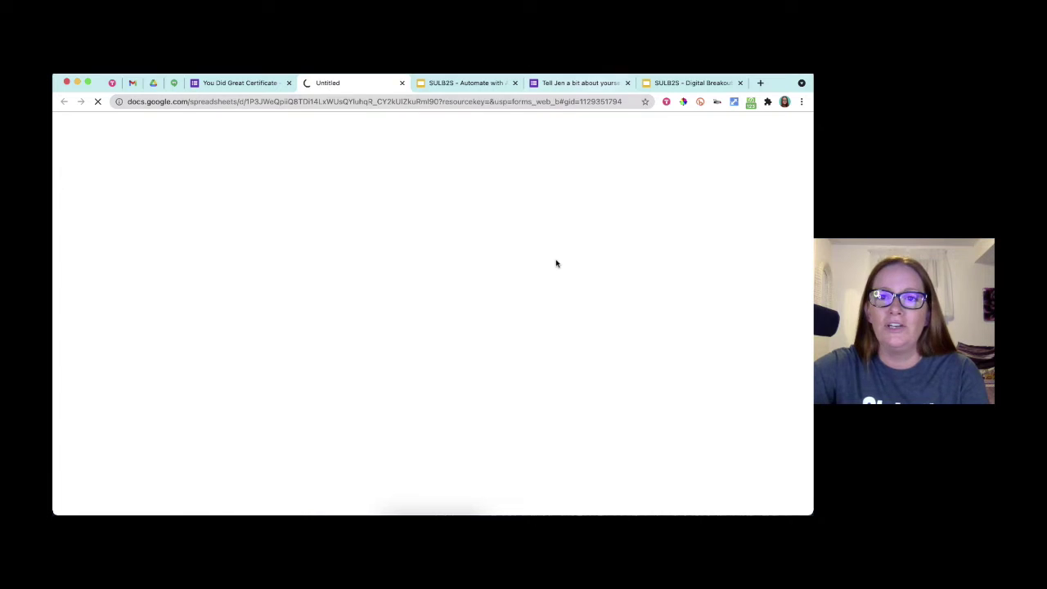
# - Close two extra browser tabs and advance the tutorial deck to slide 21
pyautogui.click(627, 82)
pyautogui.click(628, 83)
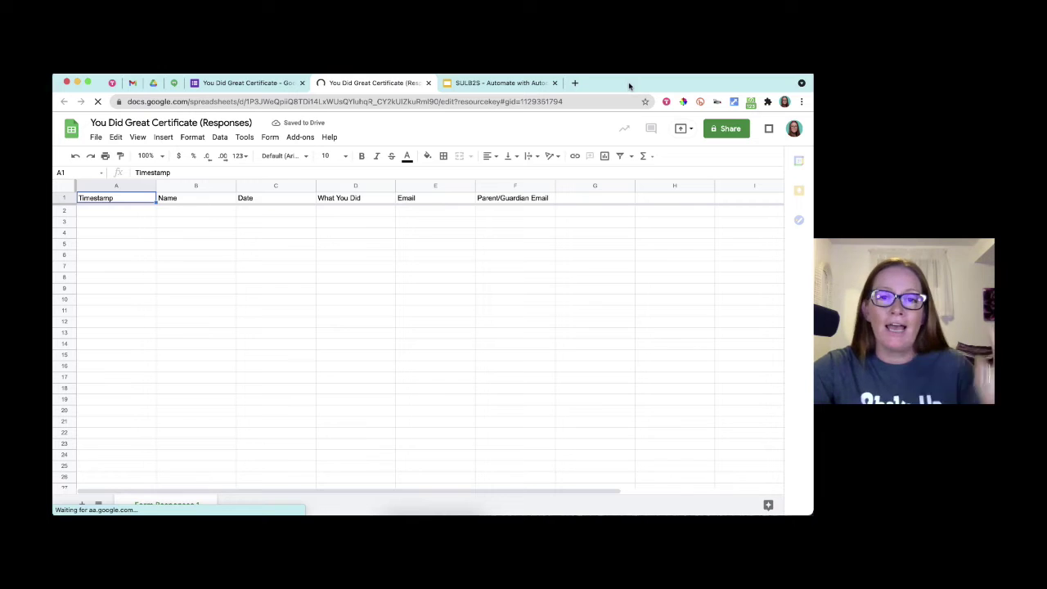
pyautogui.click(468, 79)
pyautogui.press('Right')
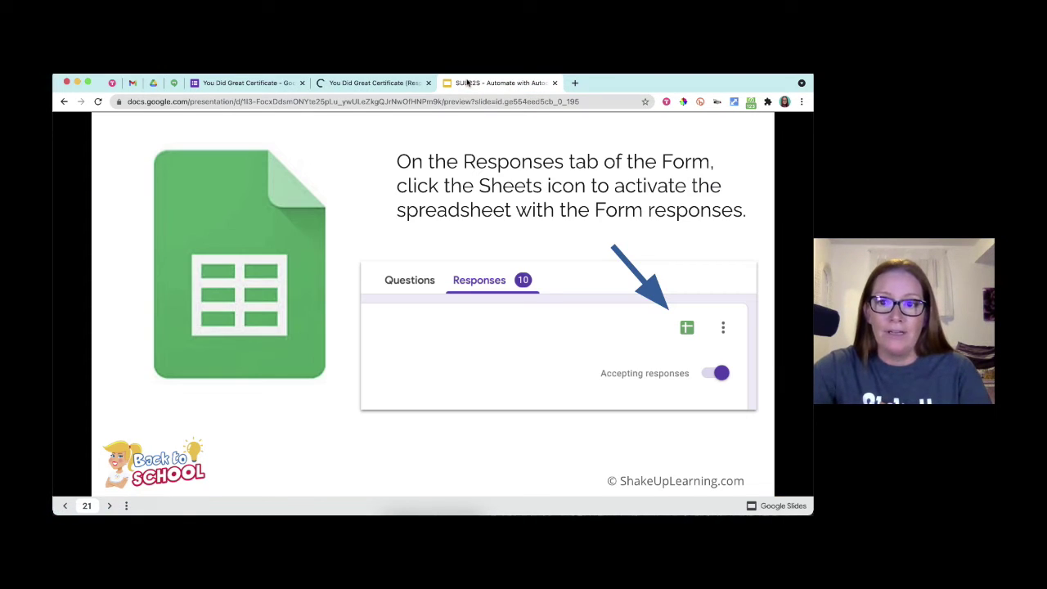
# - Advance to slide 23 on the template, then open the Autocrat certificates folder in Drive
pyautogui.press('Right')
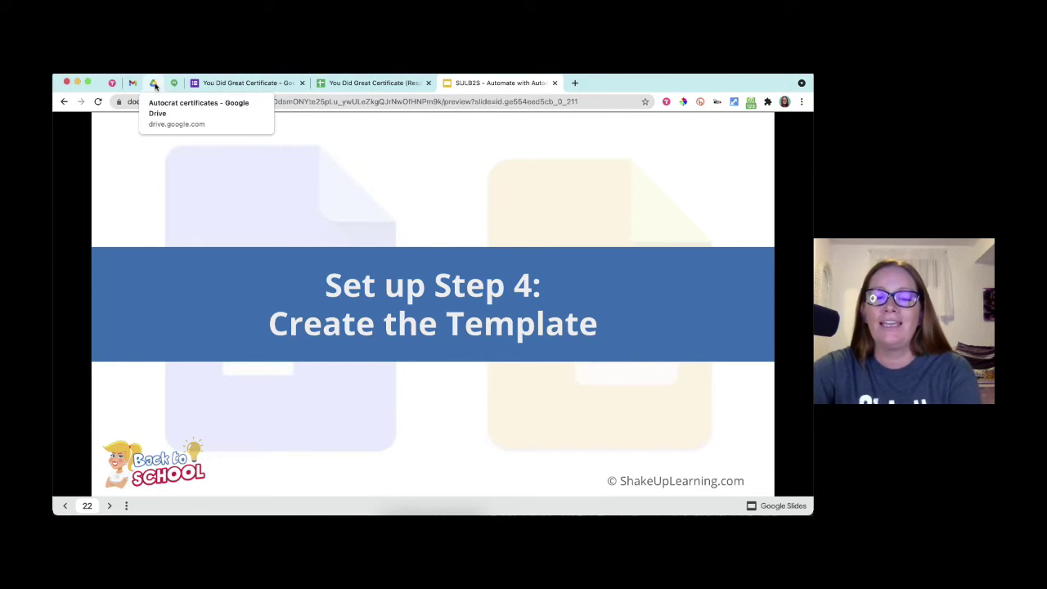
pyautogui.press('Right')
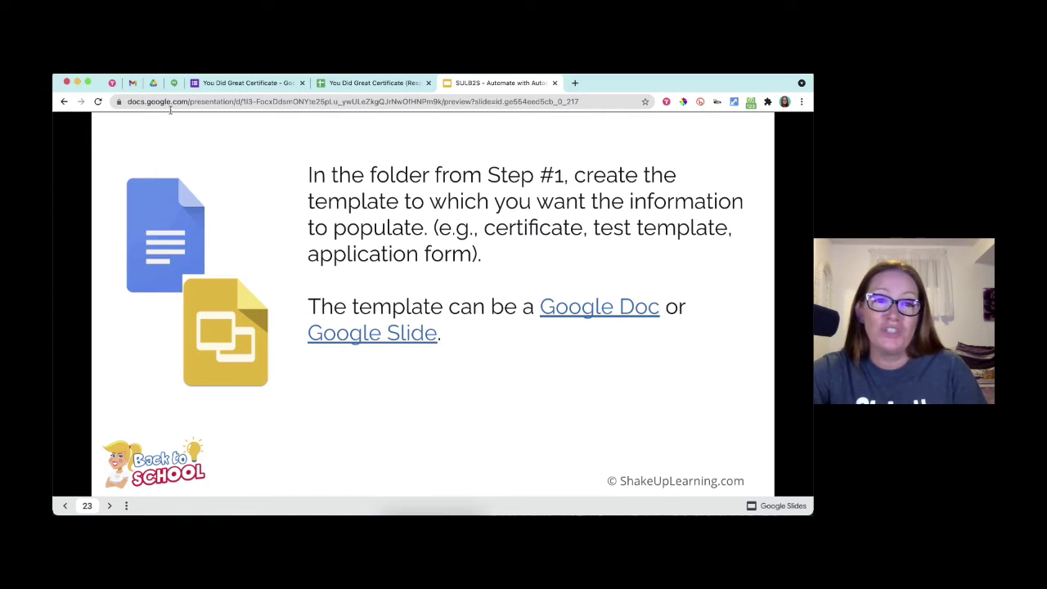
pyautogui.click(150, 88)
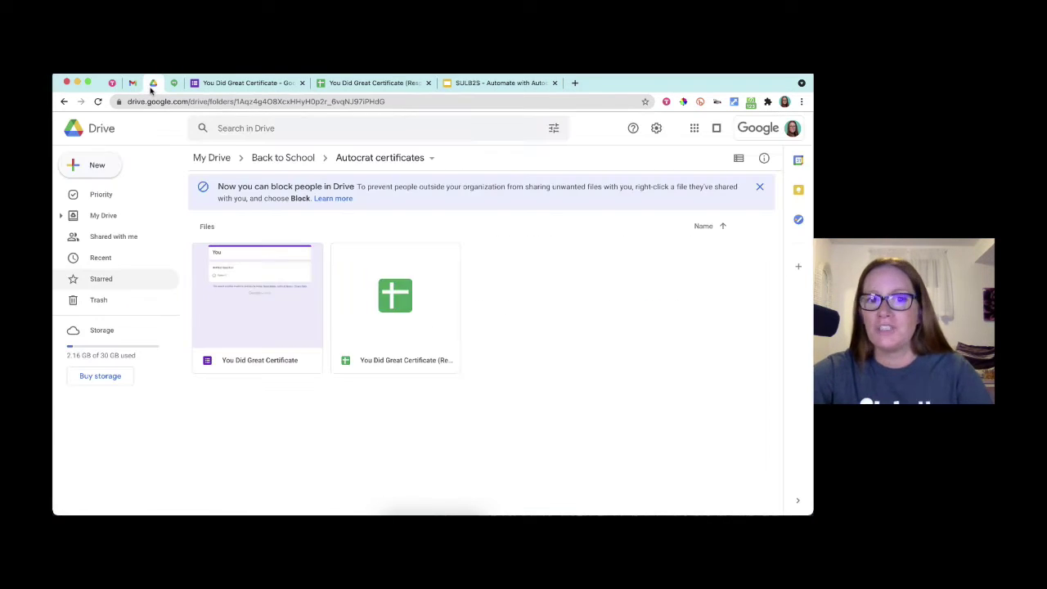
# - Create a blank Google Slides presentation in the Autocrat certificates folder
pyautogui.click(95, 172)
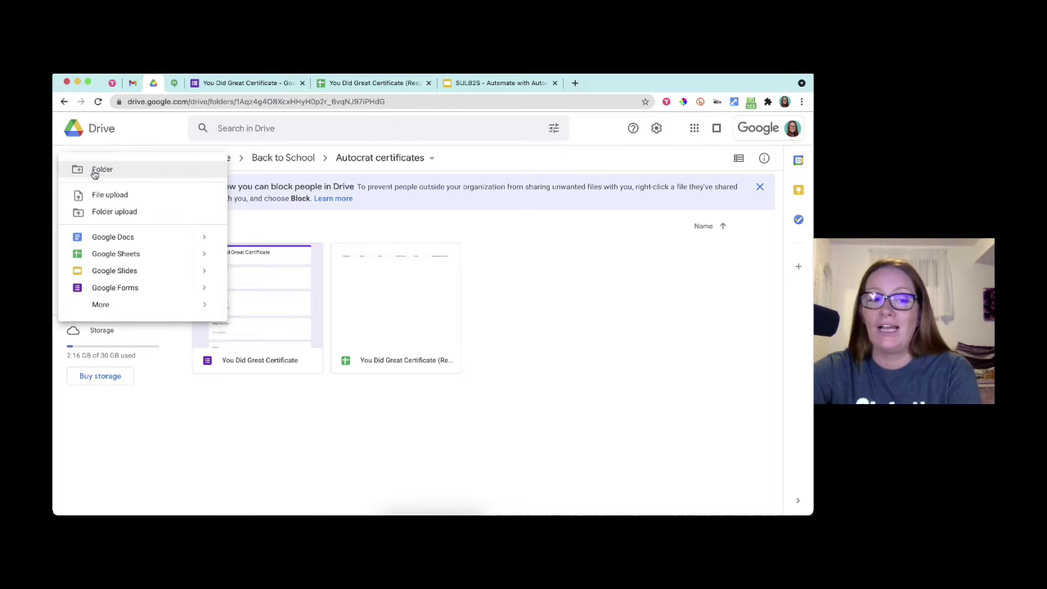
pyautogui.click(108, 271)
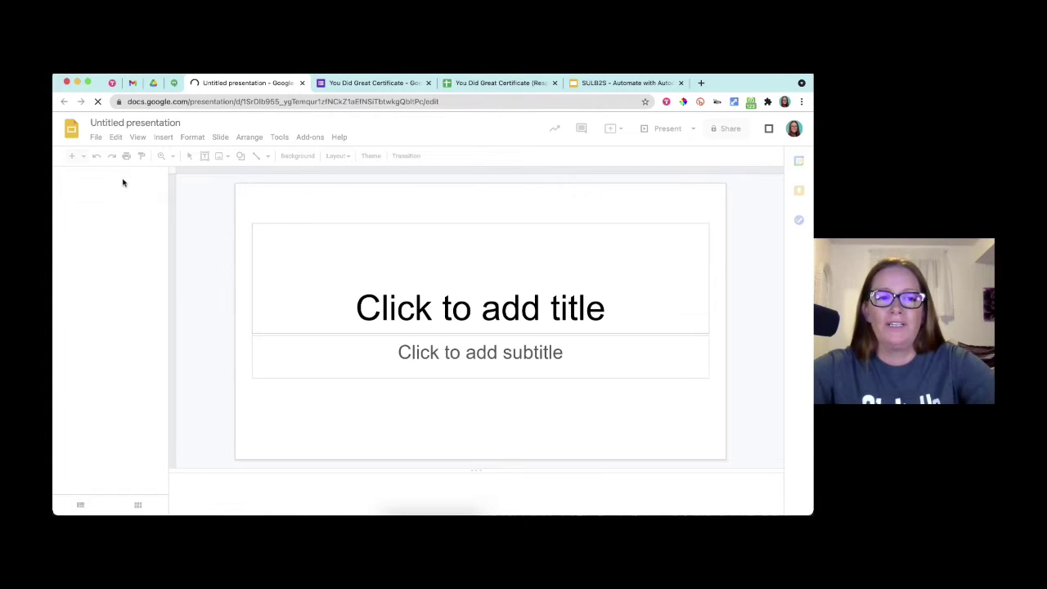
# - Rename the presentation to 'You Did Great Certificate' and close the themes panel
pyautogui.click(115, 121)
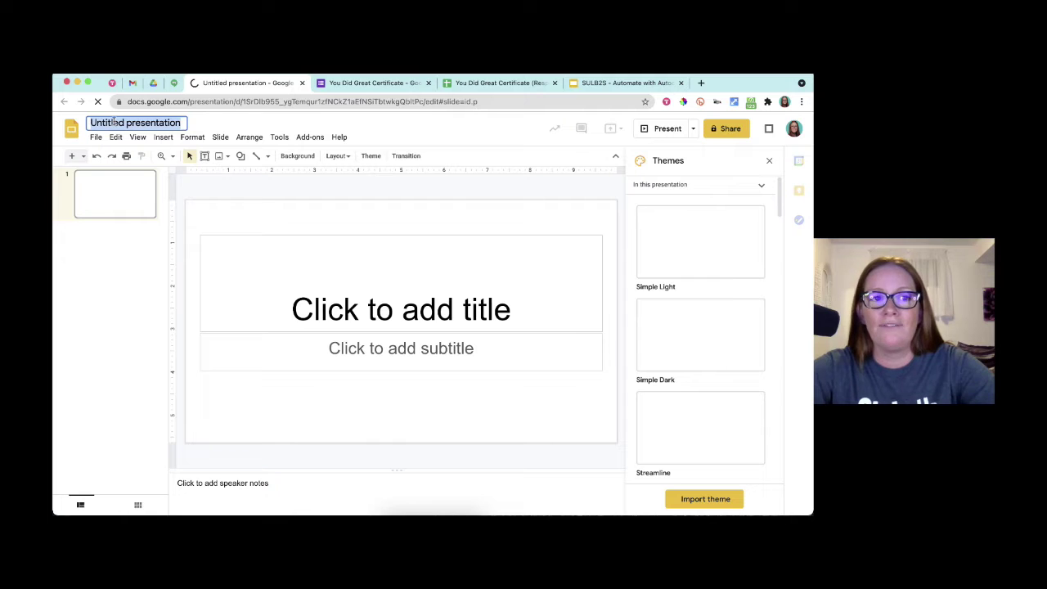
pyautogui.click(115, 121)
pyautogui.write('You')
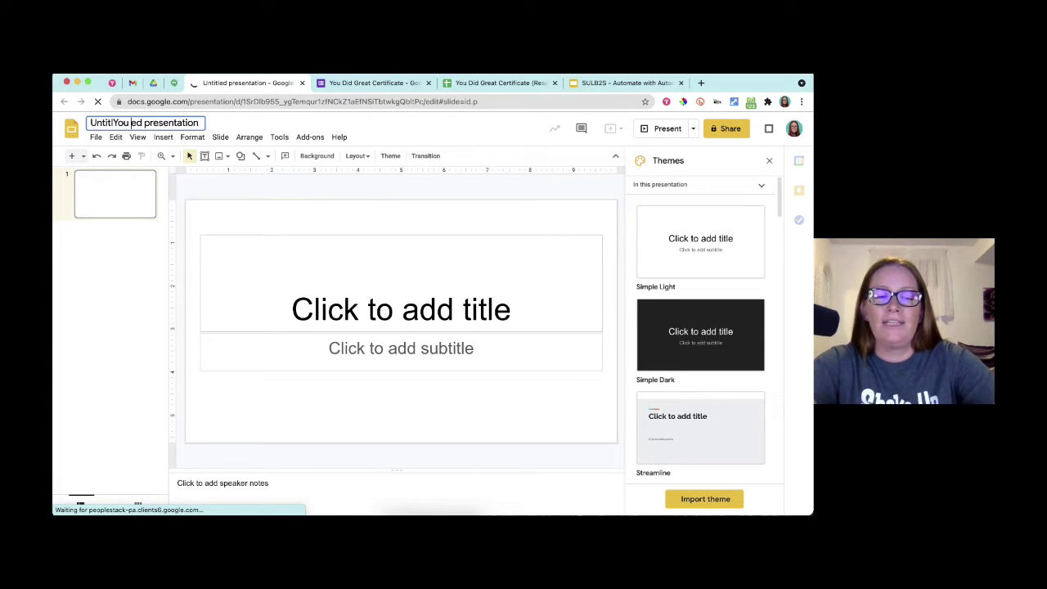
pyautogui.hotkey('ctrl', 'z')
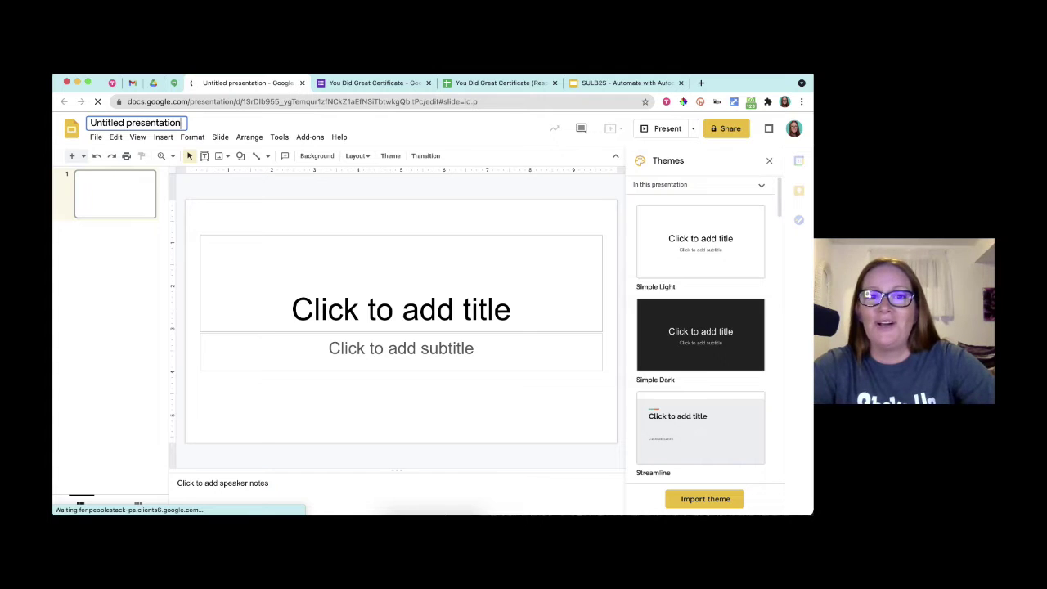
pyautogui.write('You')
pyautogui.hotkey('ctrl', 'a')
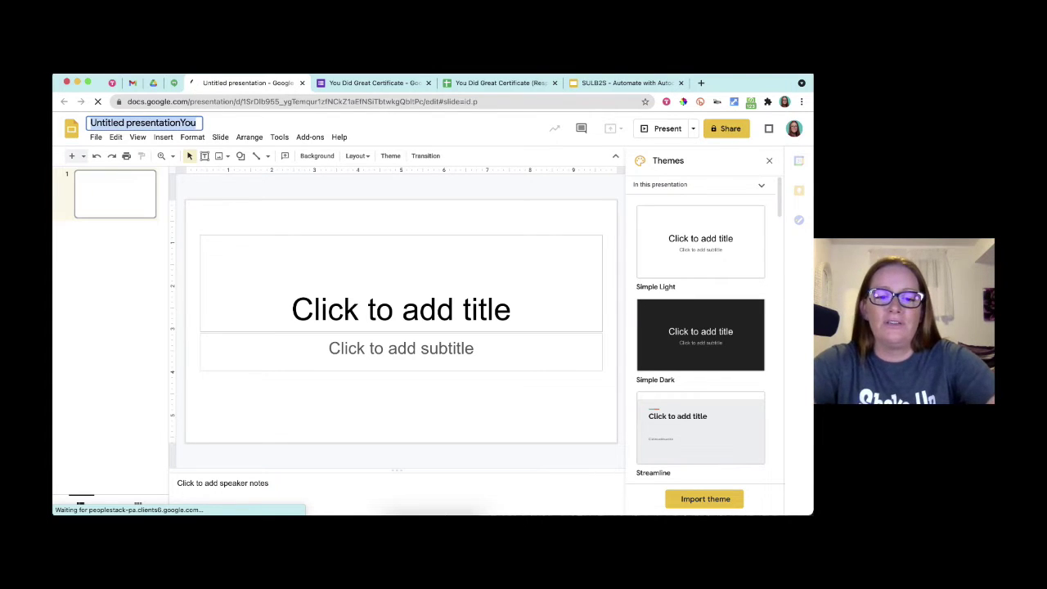
pyautogui.write('You Did')
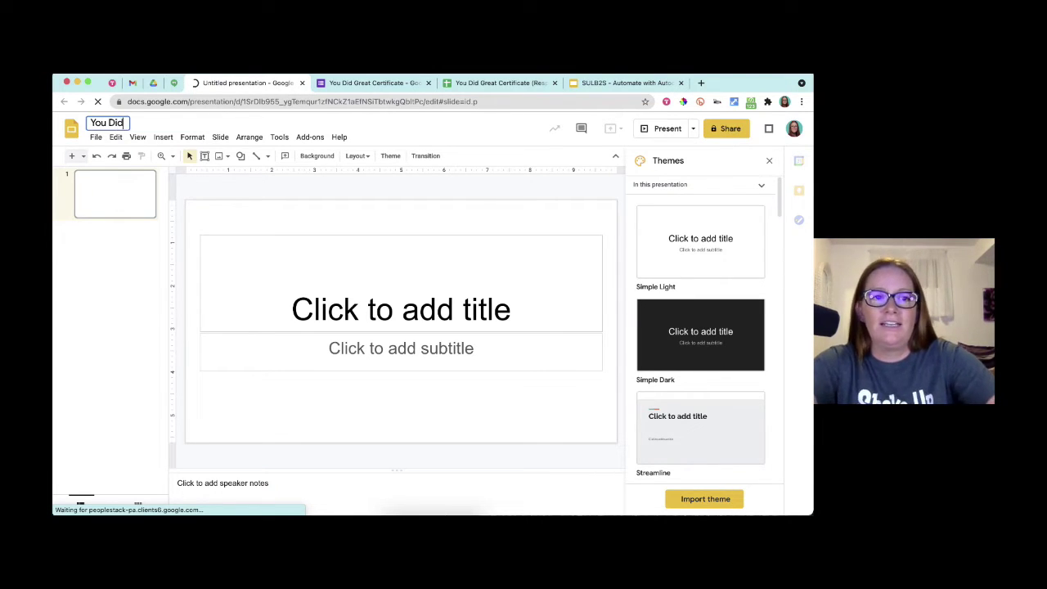
pyautogui.write(' Great Cert')
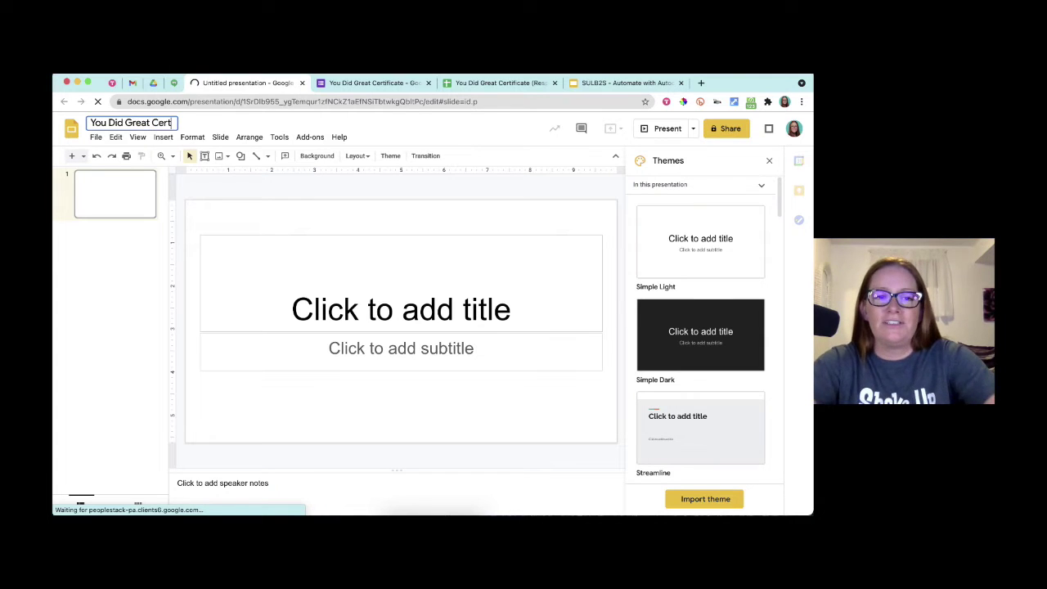
pyautogui.write('ificate')
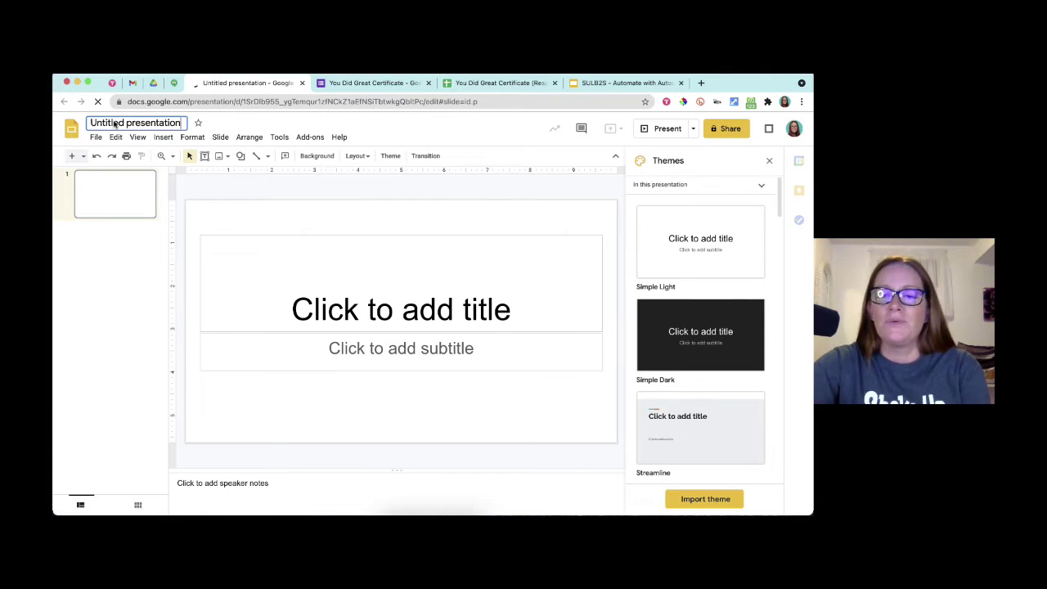
pyautogui.click(769, 160)
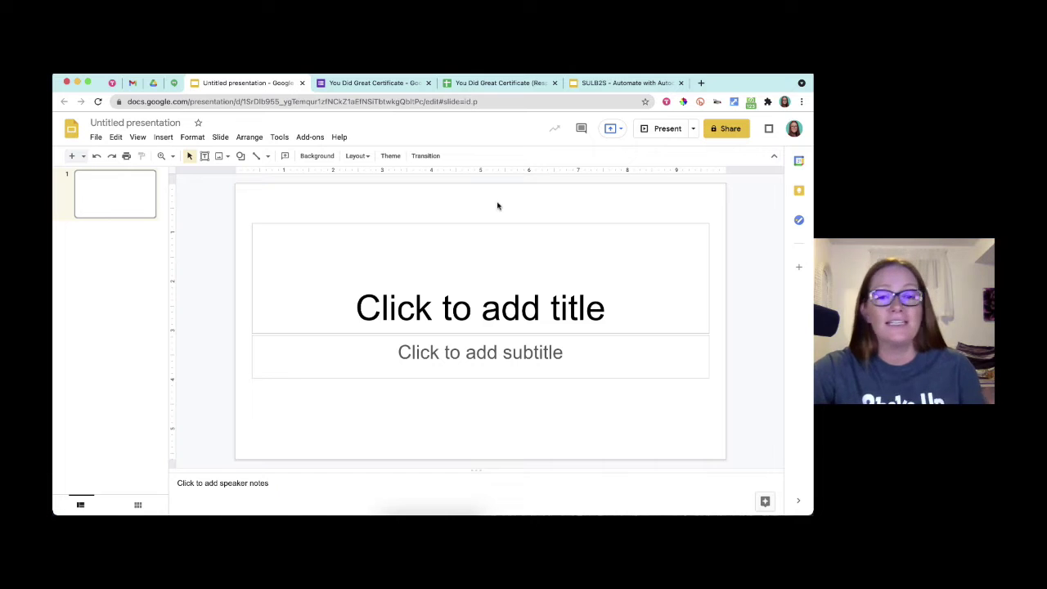
# - Draw a rectangle covering most of the slide
pyautogui.click(241, 156)
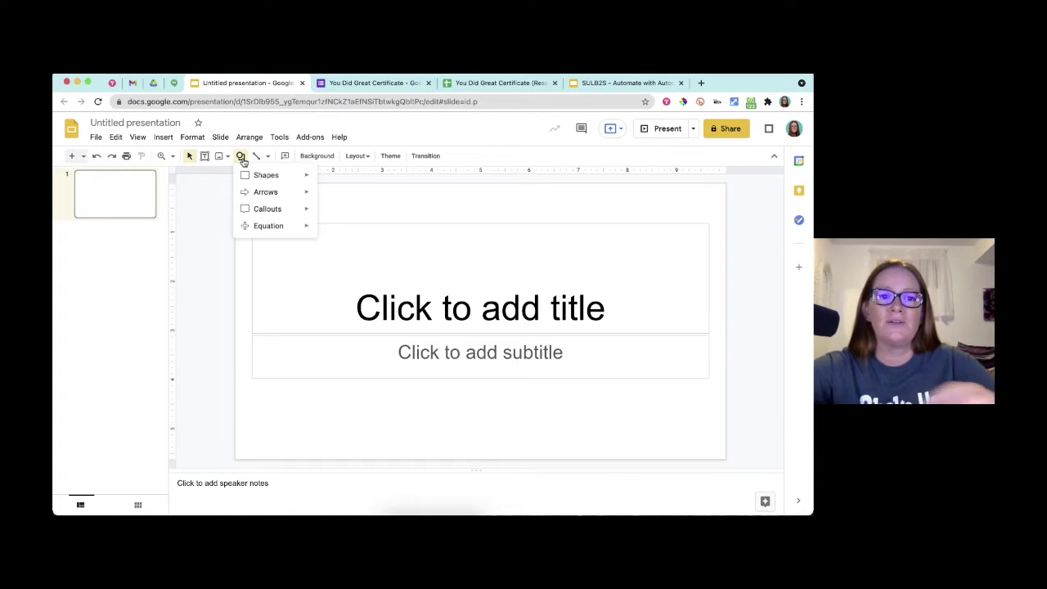
pyautogui.moveTo(256, 178)
pyautogui.click(325, 179)
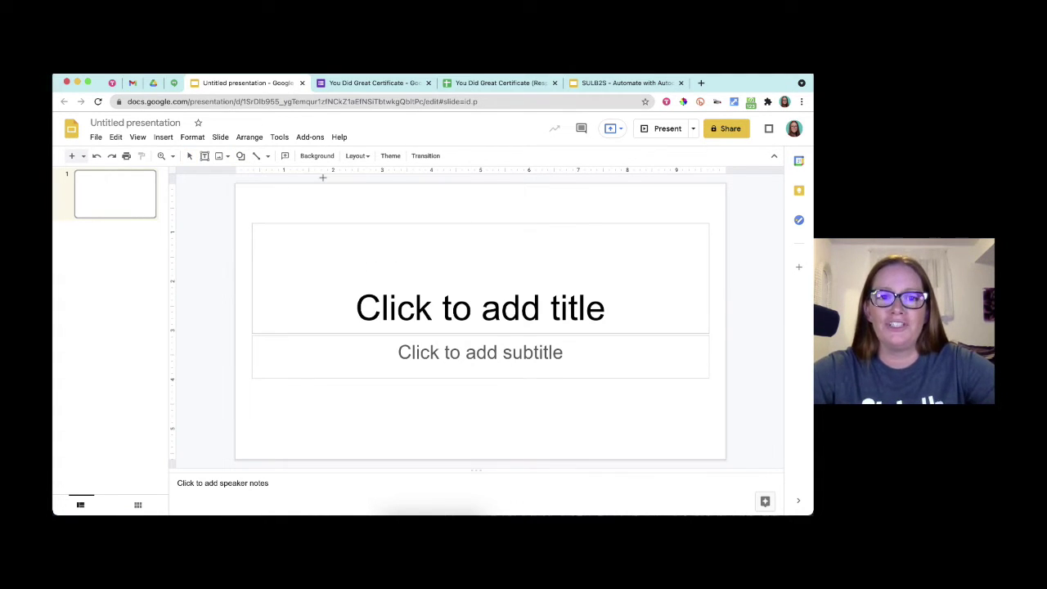
pyautogui.moveTo(253, 198)
pyautogui.mouseDown()
pyautogui.moveTo(490, 367)
pyautogui.moveTo(659, 451)
pyautogui.moveTo(711, 448)
pyautogui.mouseUp()
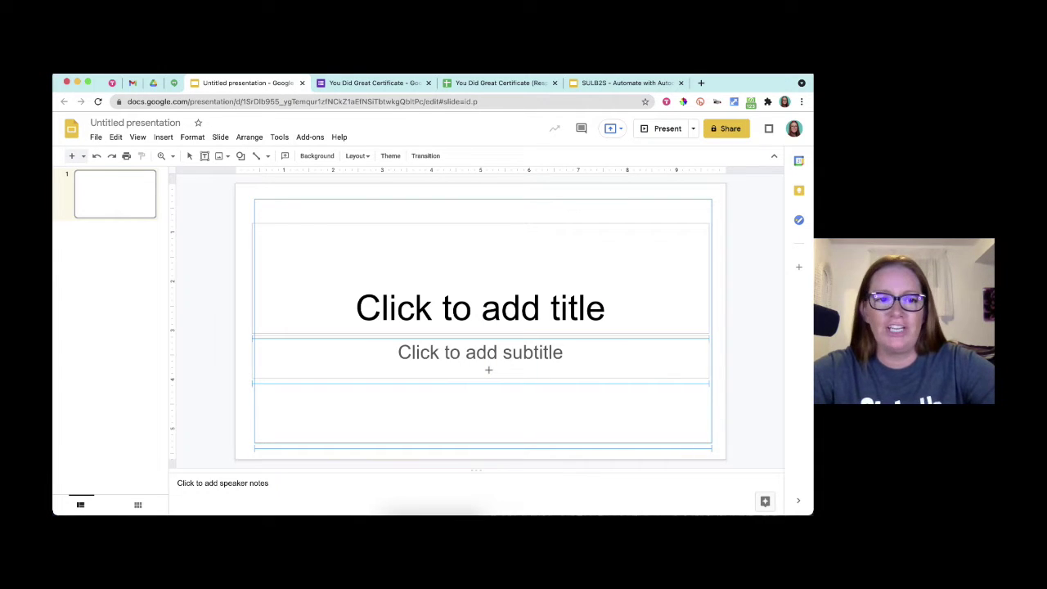
# - Apply the Blank layout to slide 1
pyautogui.rightClick(99, 202)
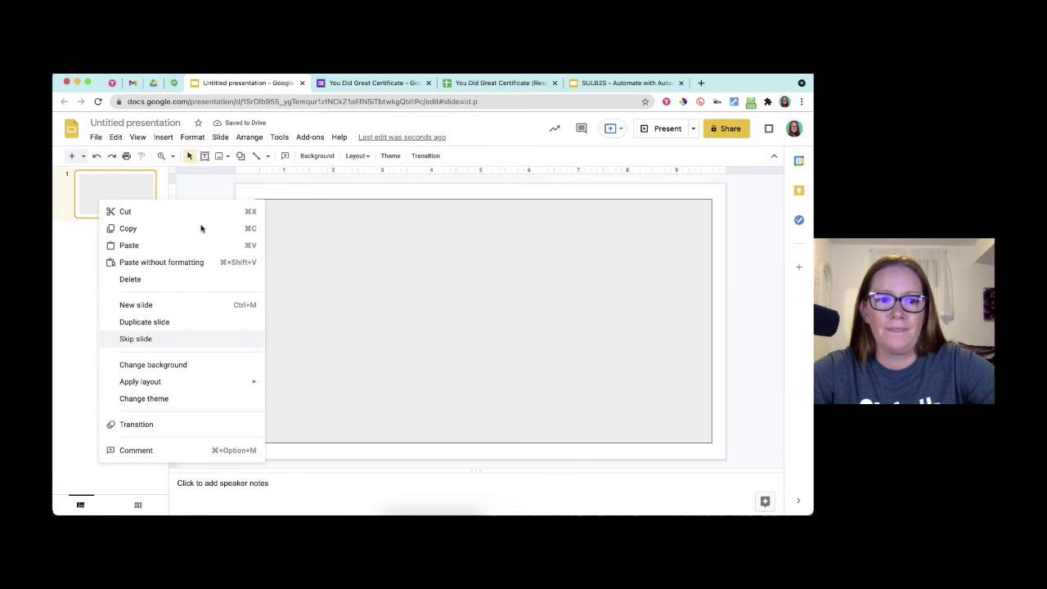
pyautogui.moveTo(154, 381)
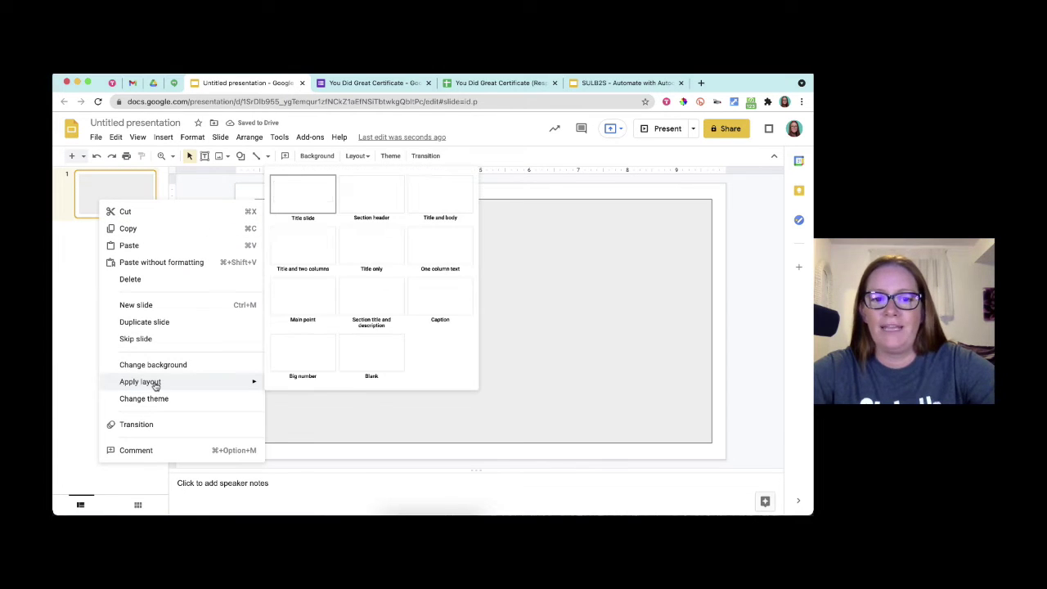
pyautogui.click(353, 376)
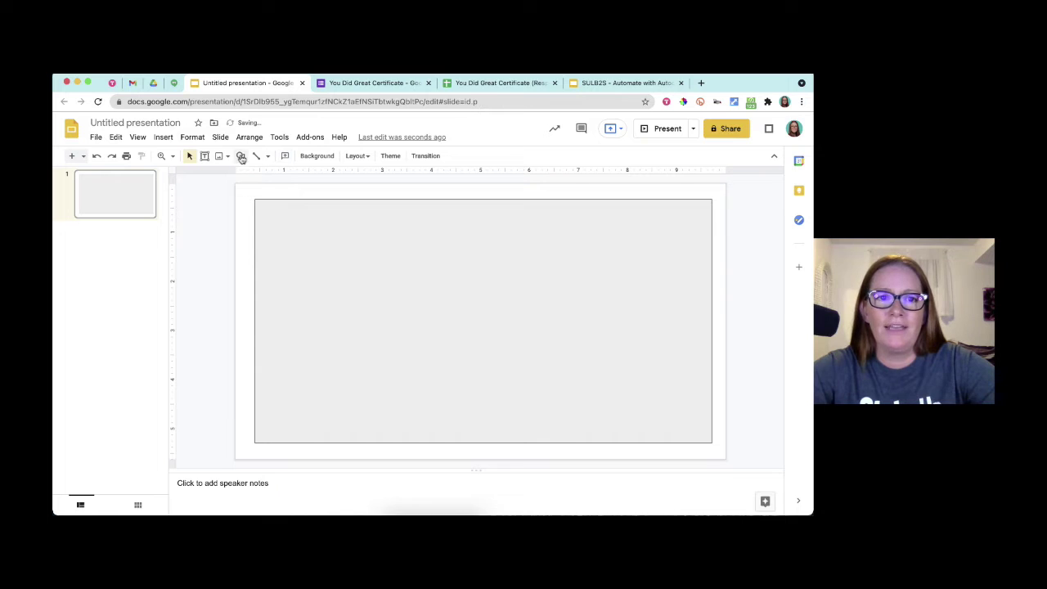
# - Give the rectangle a 16px blue border and a transparent fill
pyautogui.click(295, 233)
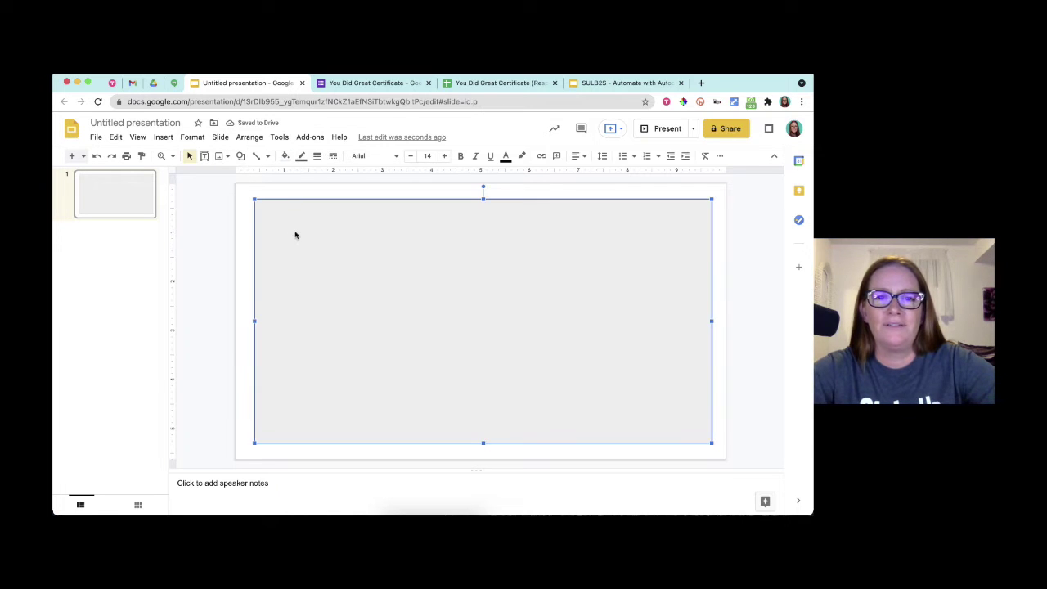
pyautogui.click(316, 160)
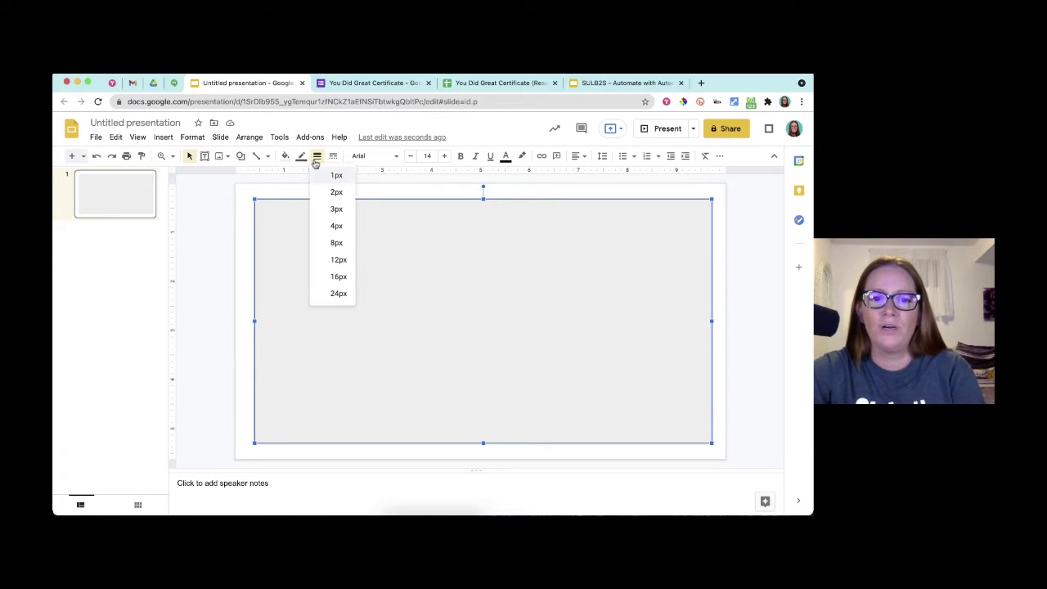
pyautogui.click(328, 276)
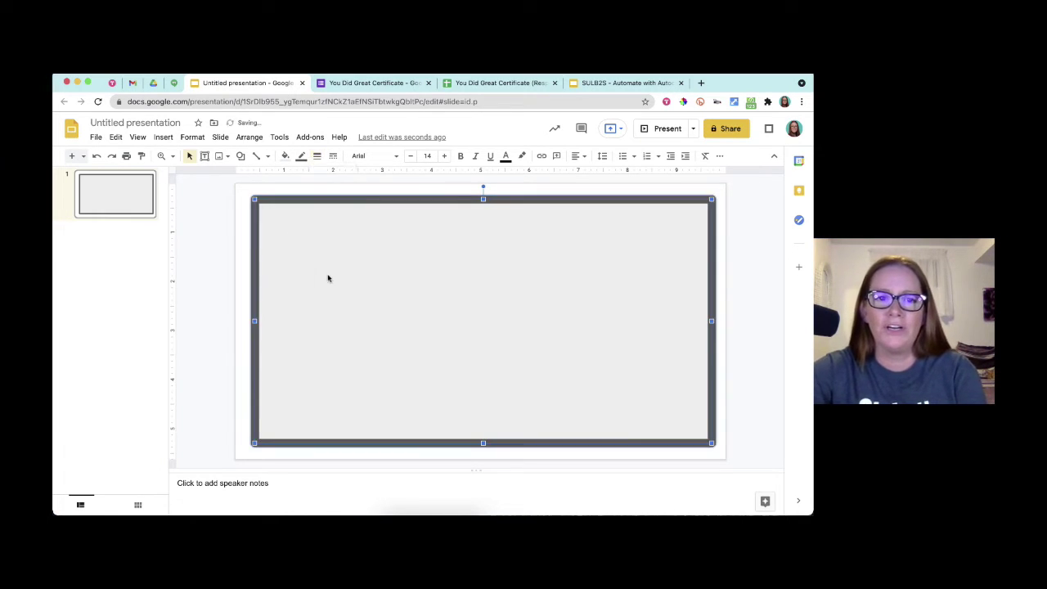
pyautogui.click(301, 157)
pyautogui.click(352, 190)
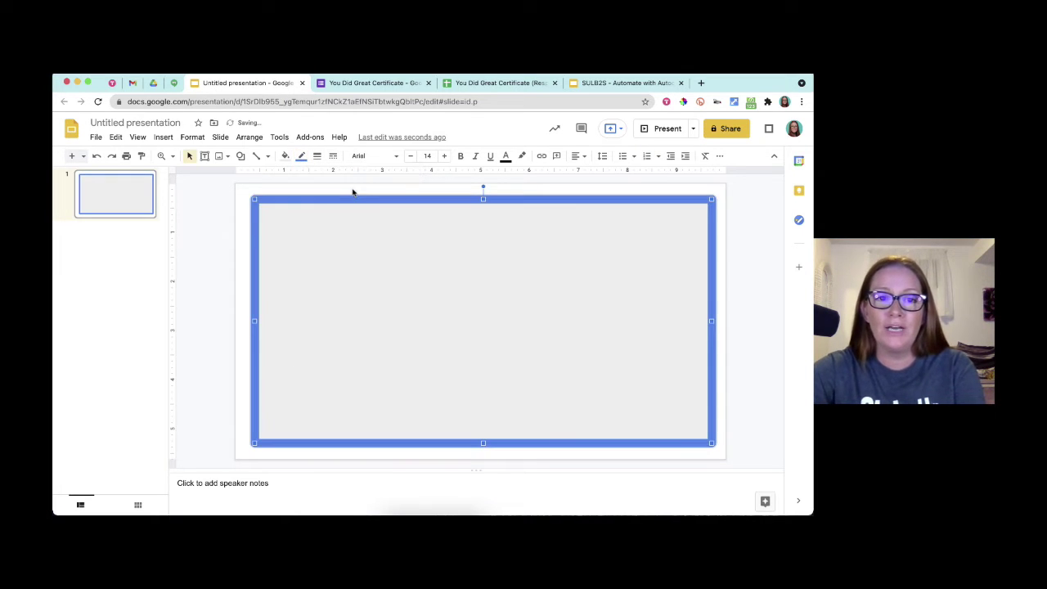
pyautogui.click(285, 156)
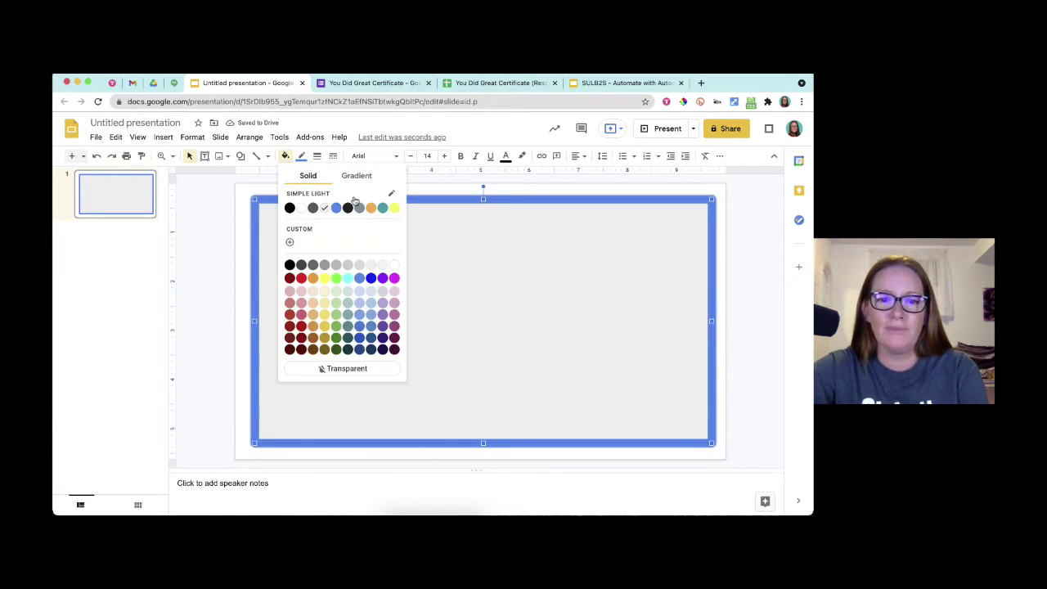
pyautogui.click(375, 368)
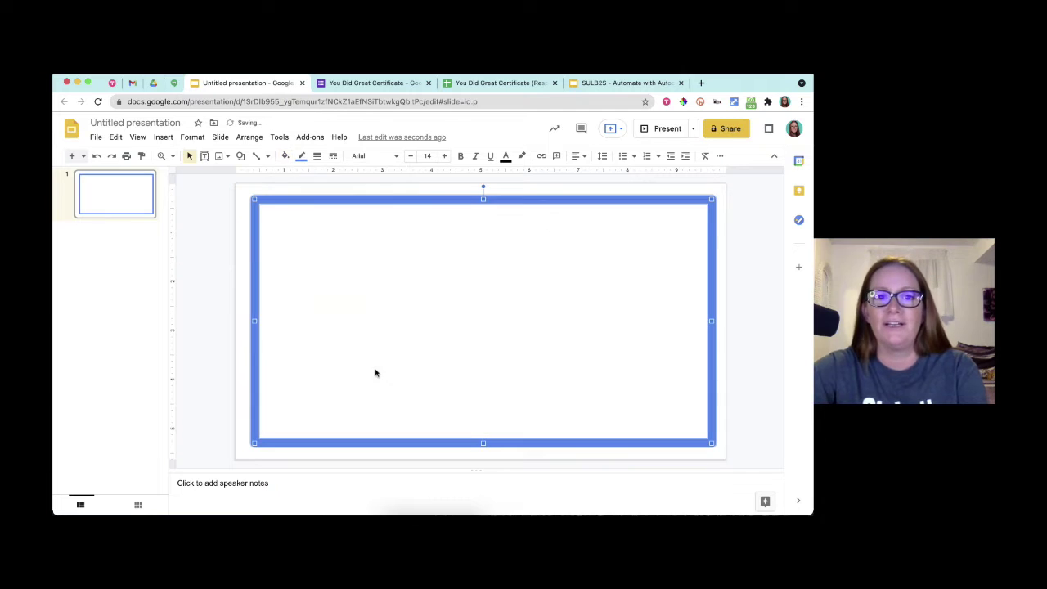
# - Centre the blue-bordered rectangle on the slide
pyautogui.click(767, 317)
pyautogui.click(556, 263)
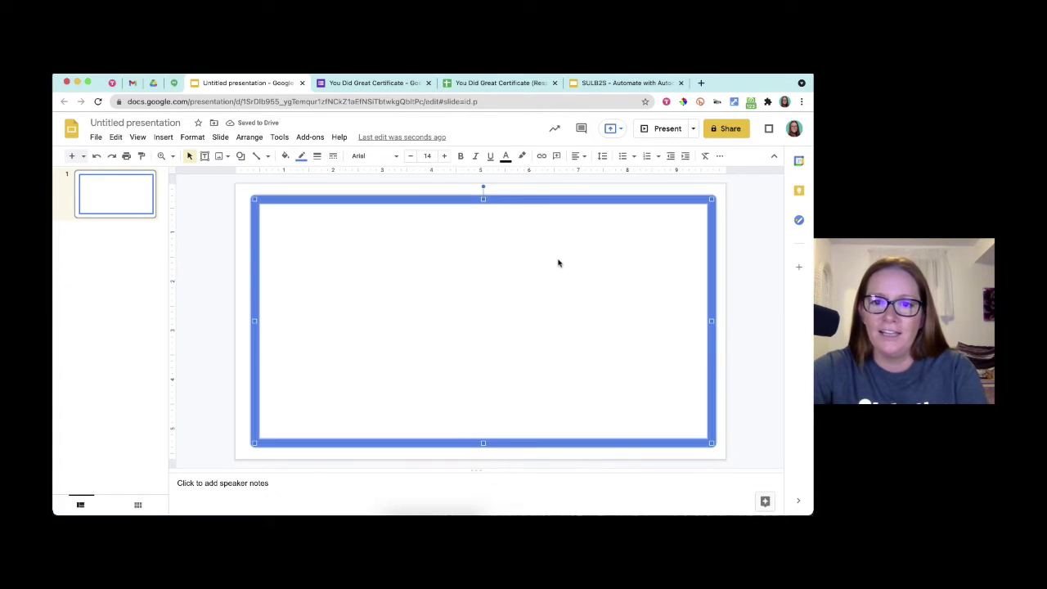
pyautogui.moveTo(530, 258); pyautogui.dragTo(529, 257)
pyautogui.hotkey('ctrl', 'z')
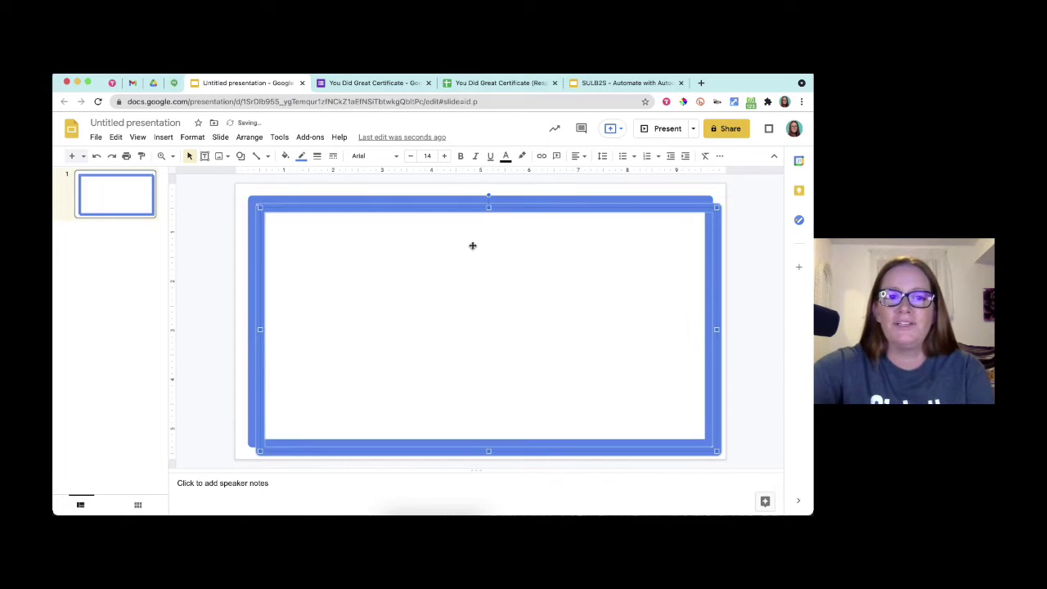
# - Give the copied rectangle a thinner dark red border
pyautogui.click(301, 156)
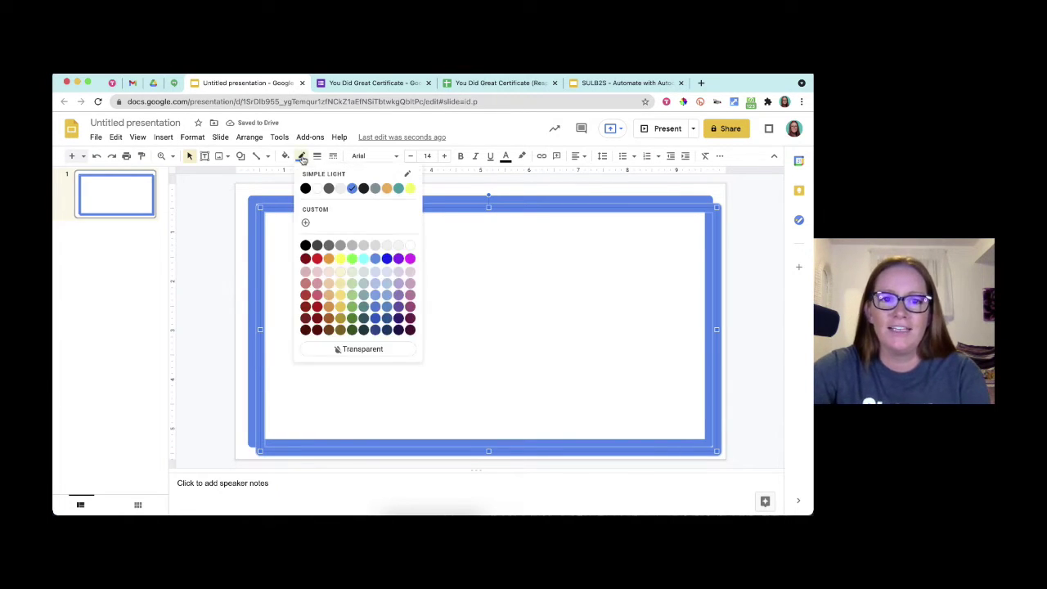
pyautogui.click(318, 307)
pyautogui.click(316, 156)
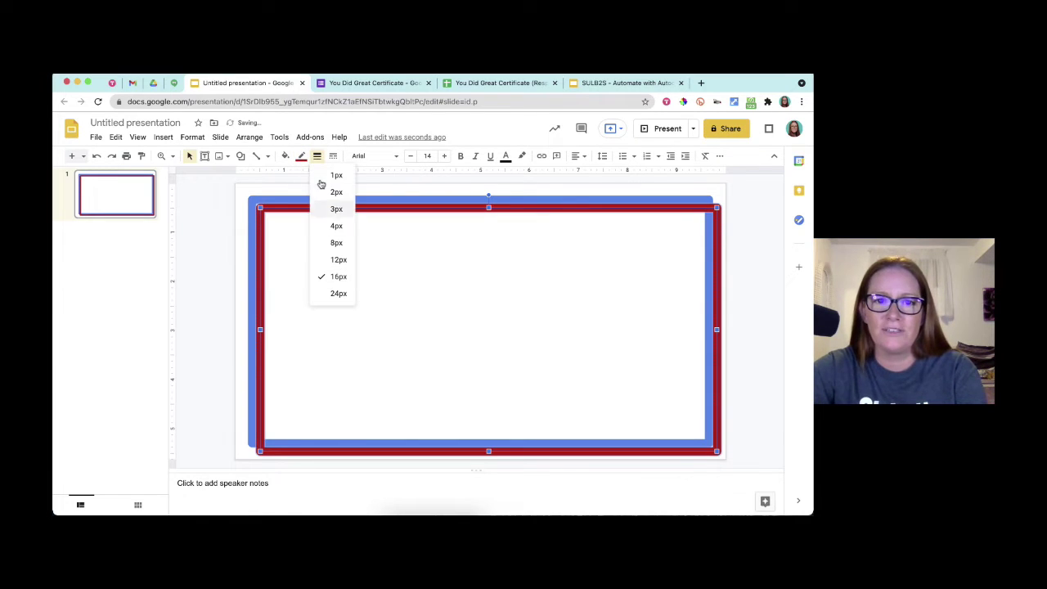
pyautogui.click(333, 235)
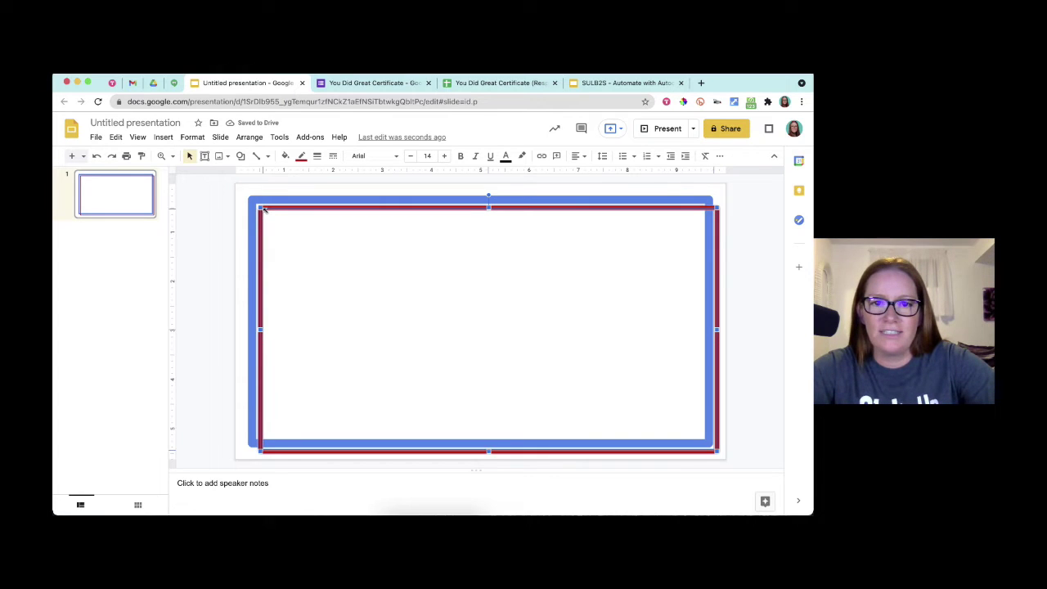
# - Resize and position the red rectangle to sit just inside the blue frame
pyautogui.click(272, 218)
pyautogui.moveTo(273, 217); pyautogui.dragTo(273, 221)
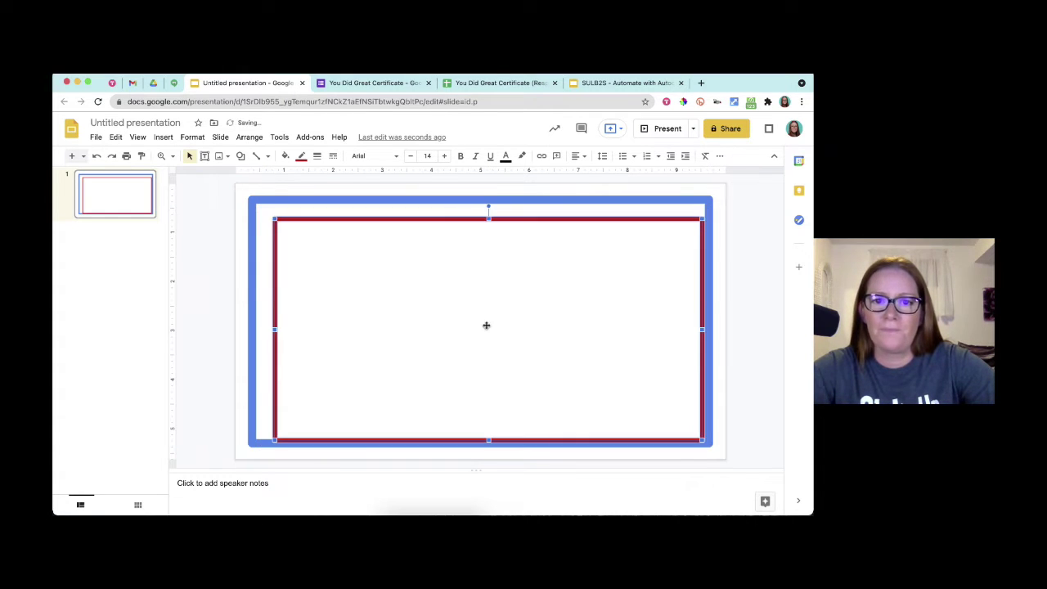
pyautogui.moveTo(486, 324); pyautogui.dragTo(476, 322)
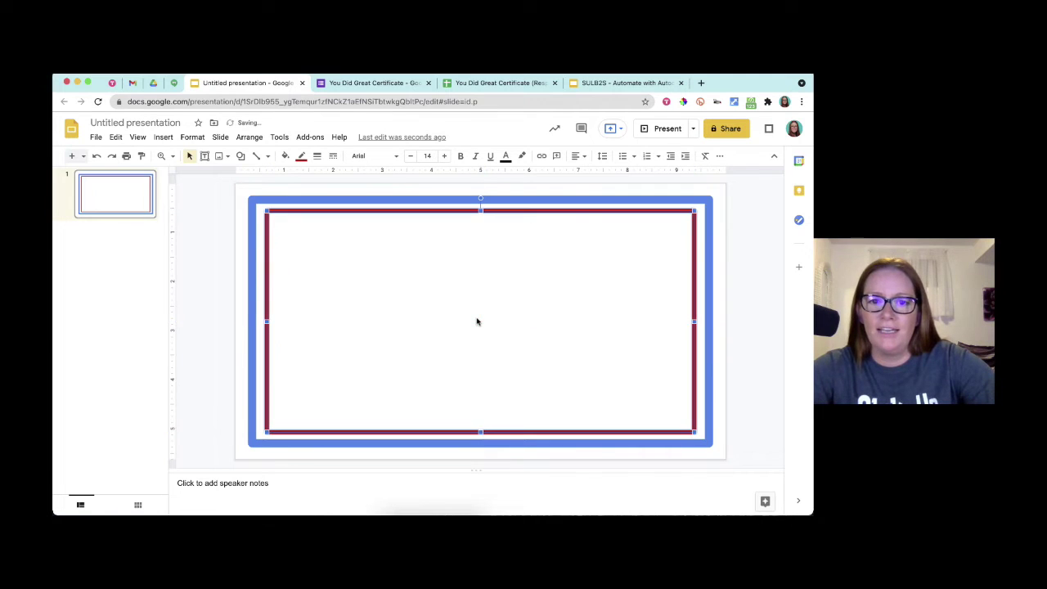
pyautogui.click(753, 337)
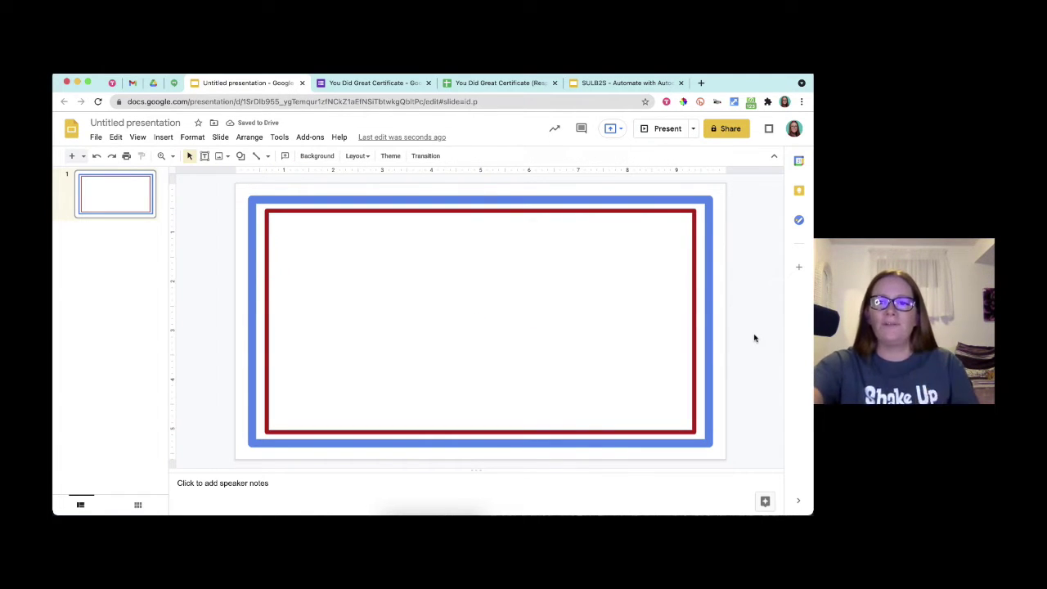
pyautogui.click(269, 347)
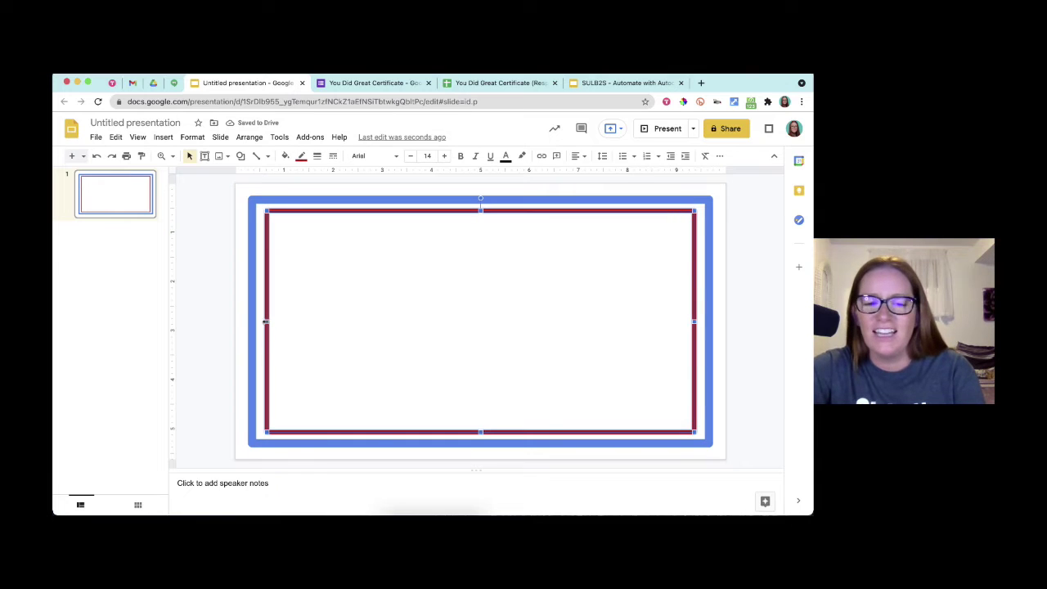
pyautogui.moveTo(265, 321); pyautogui.dragTo(258, 321)
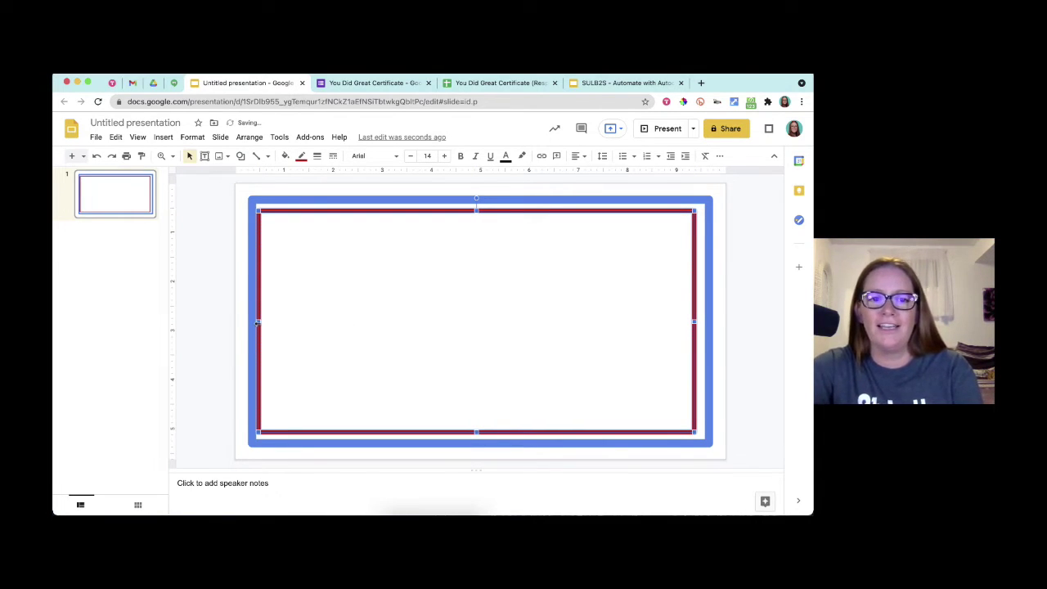
pyautogui.moveTo(258, 323); pyautogui.dragTo(261, 322)
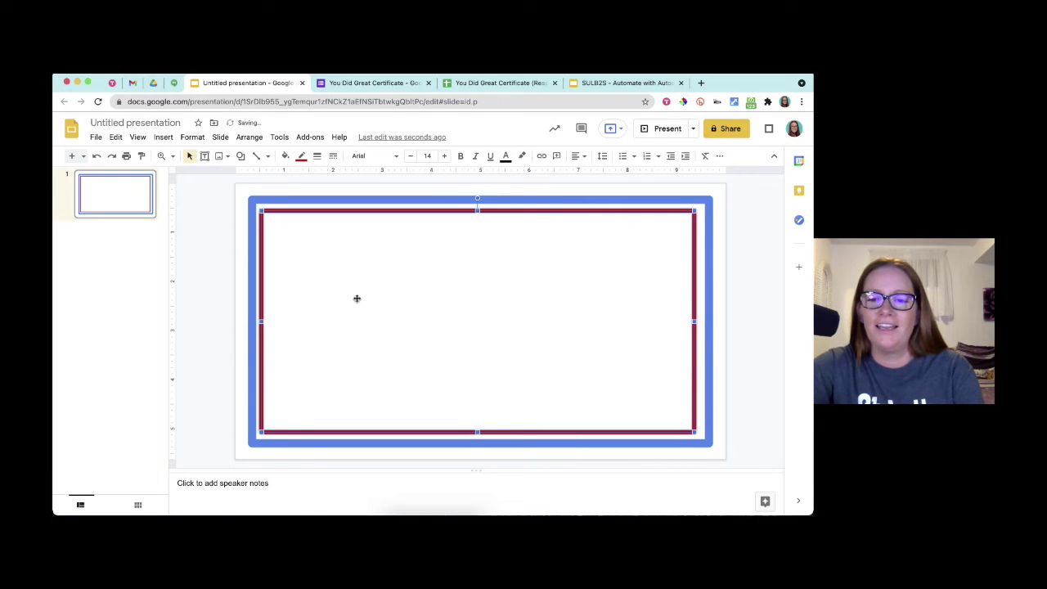
pyautogui.moveTo(695, 322); pyautogui.dragTo(697, 322)
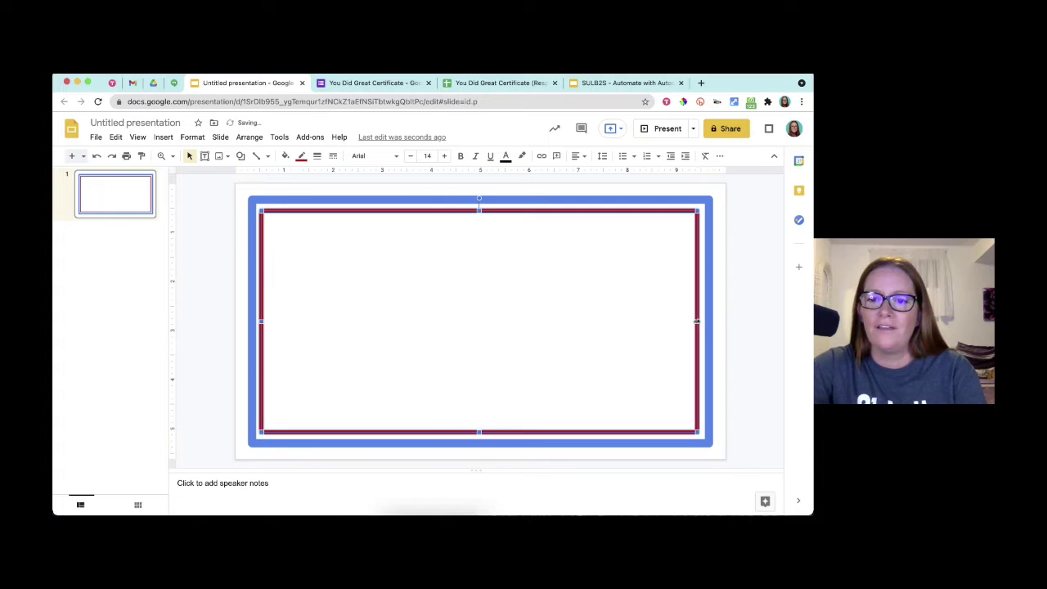
pyautogui.click(744, 320)
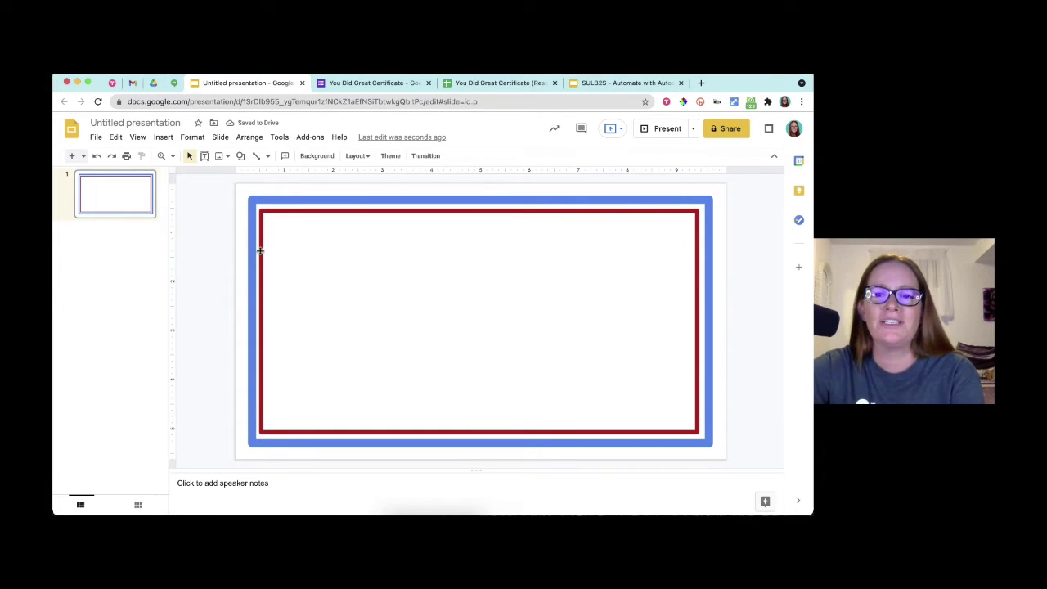
# - Search the web for 'high five' images and browse the results
pyautogui.click(162, 136)
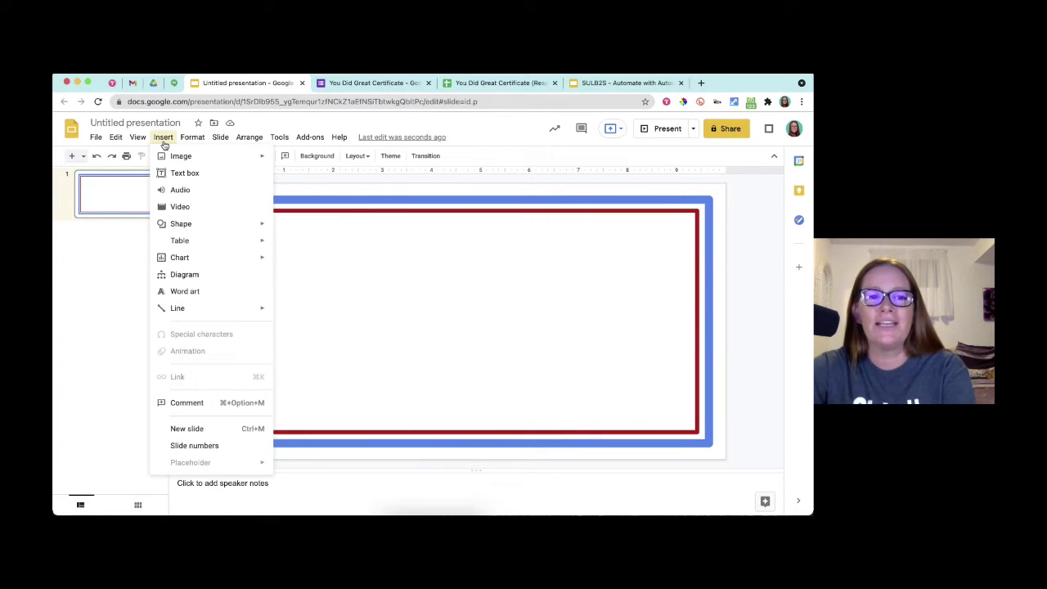
pyautogui.moveTo(174, 156)
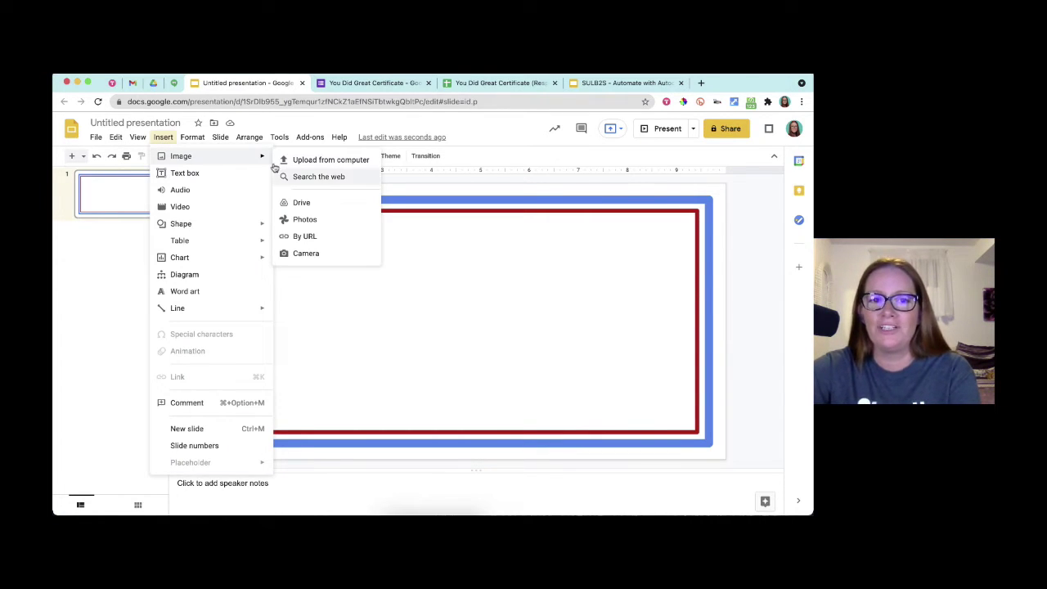
pyautogui.click(319, 178)
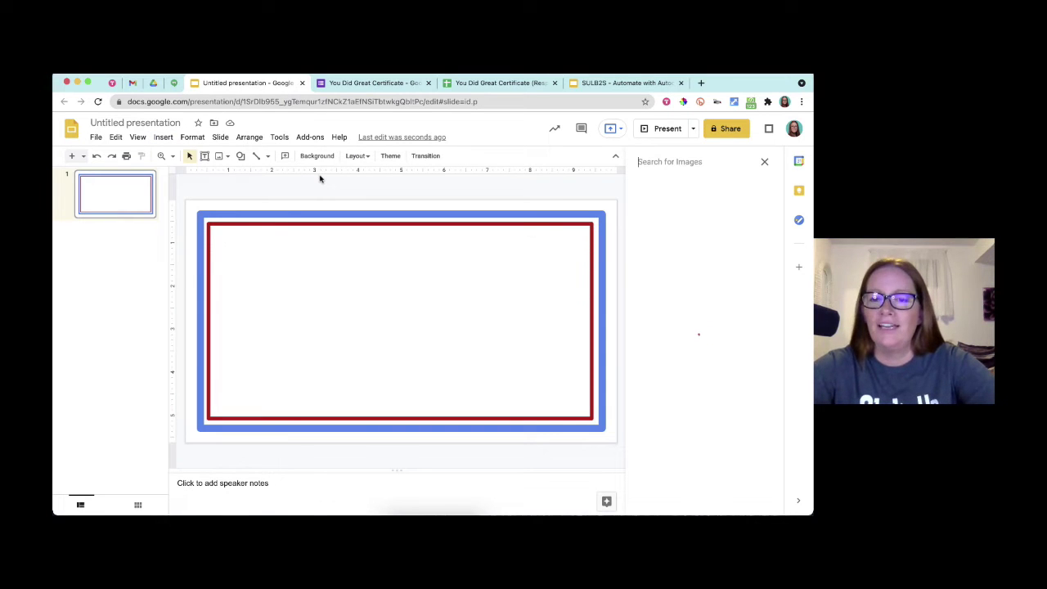
pyautogui.write('high')
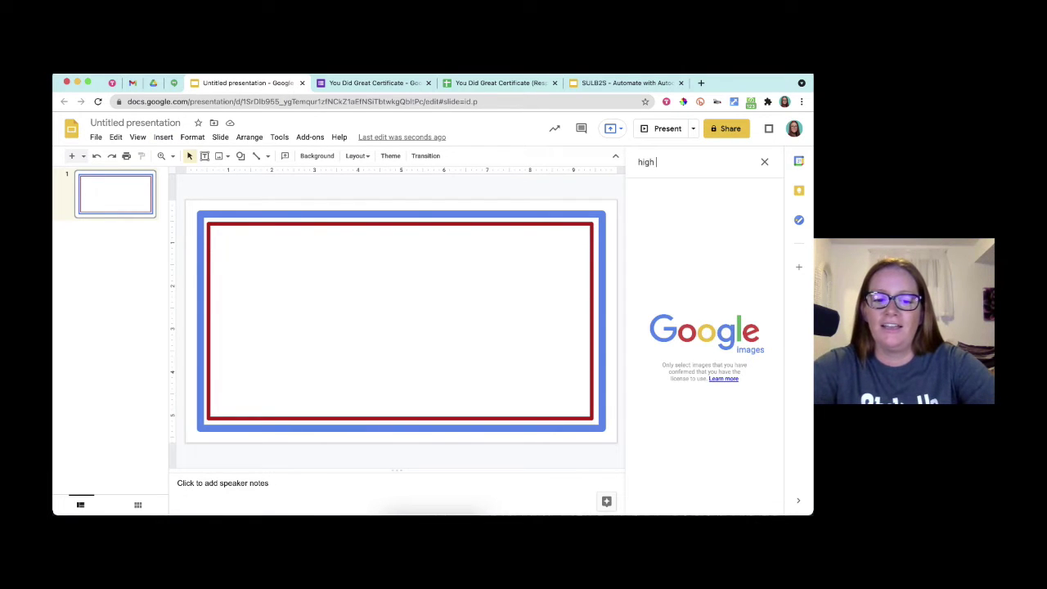
pyautogui.write(' five')
pyautogui.press('Return')
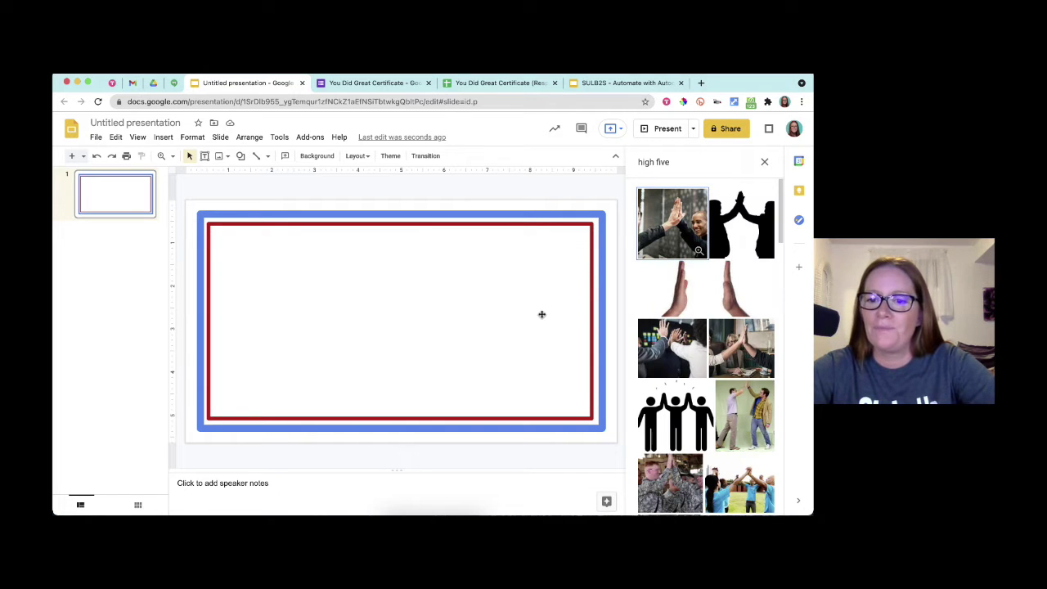
pyautogui.scroll(-2, 700, 368)
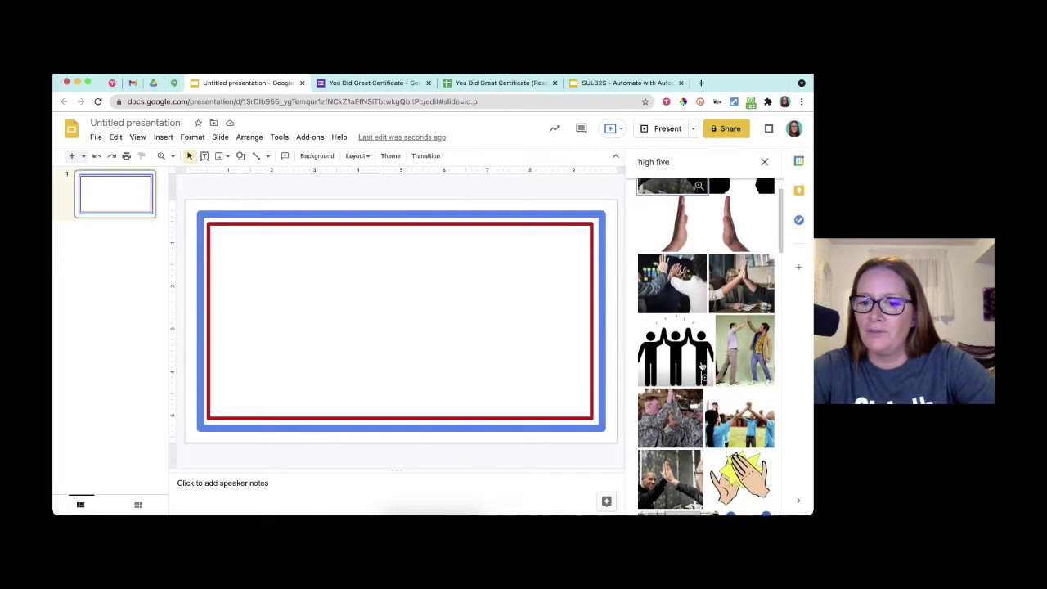
pyautogui.scroll(-4, 701, 367)
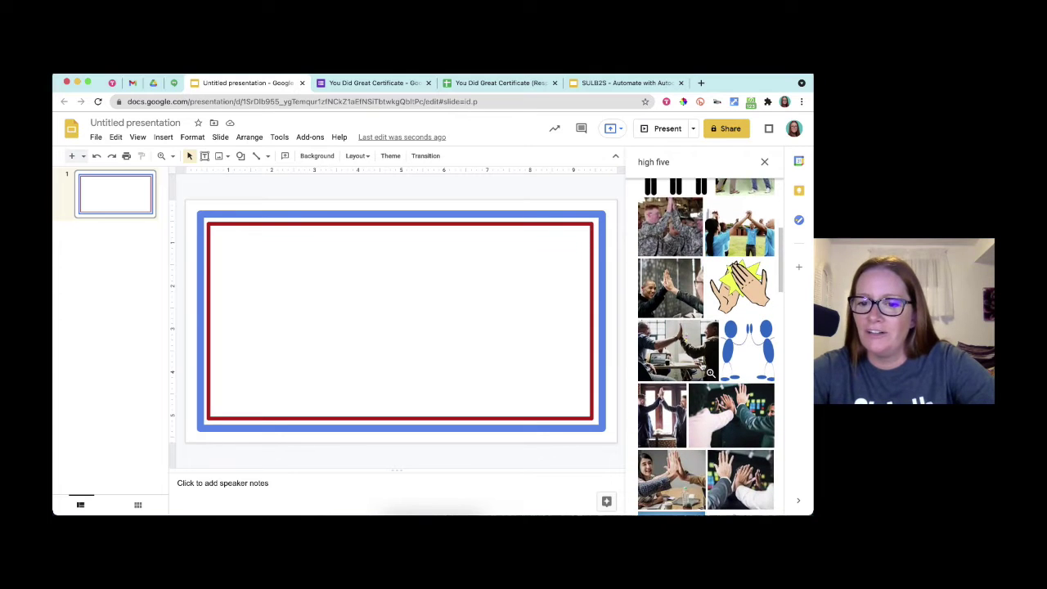
pyautogui.scroll(-6, 701, 366)
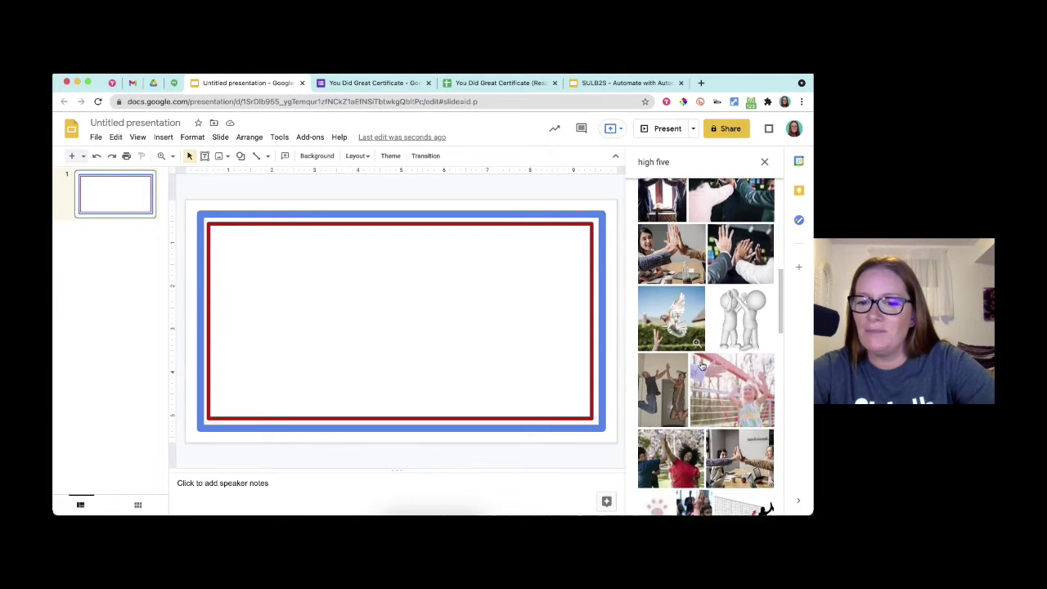
pyautogui.scroll(15, 701, 366)
# - Refine the search to 'high five clipart' and pick the blue stick-figure image
pyautogui.click(672, 162)
pyautogui.write('cl')
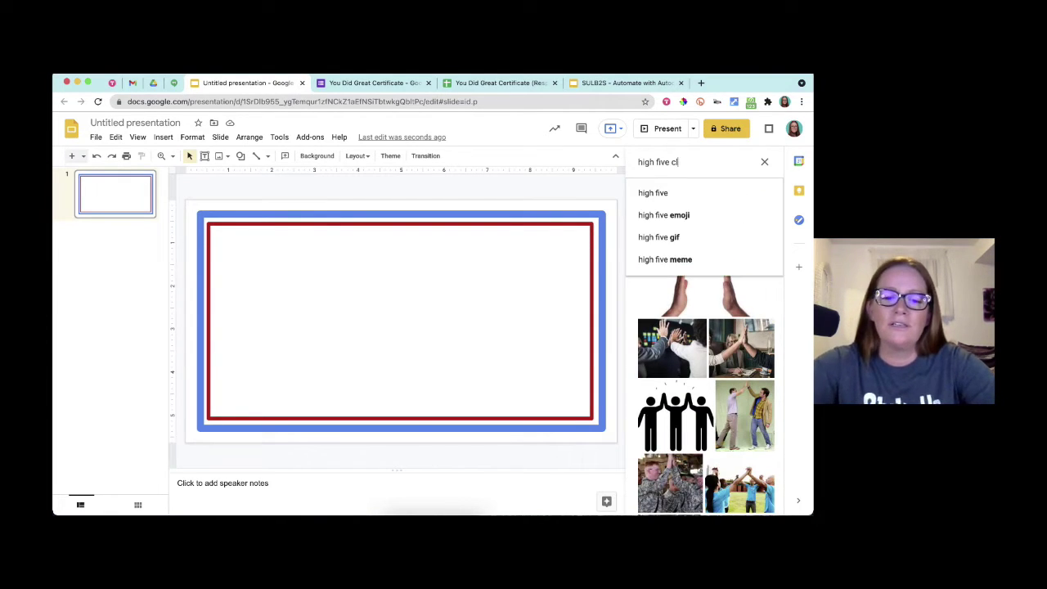
pyautogui.write('ipart')
pyautogui.press('Return')
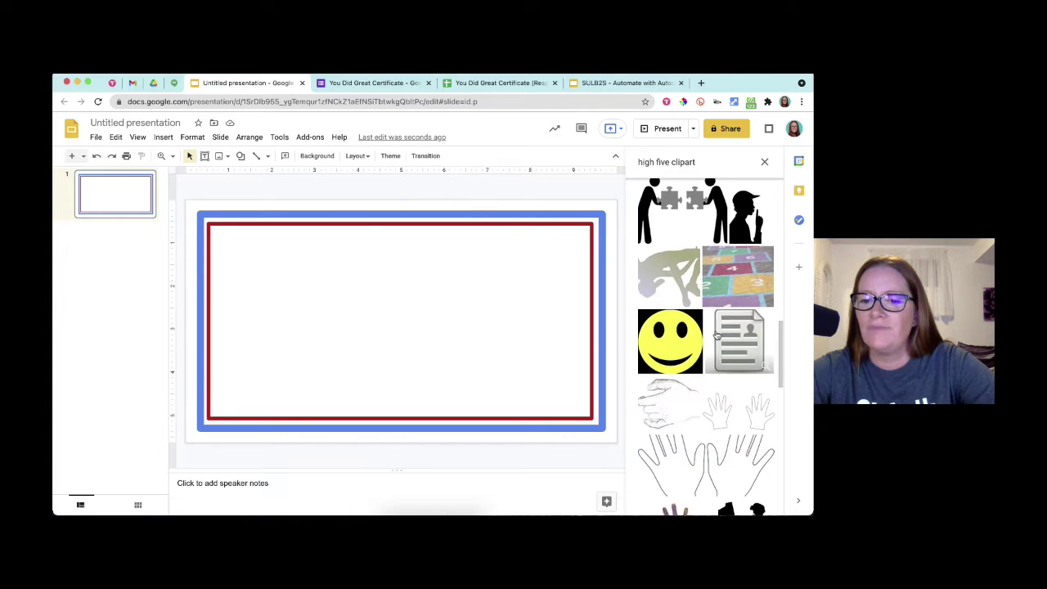
pyautogui.scroll(-5, 717, 335)
pyautogui.scroll(10, 716, 335)
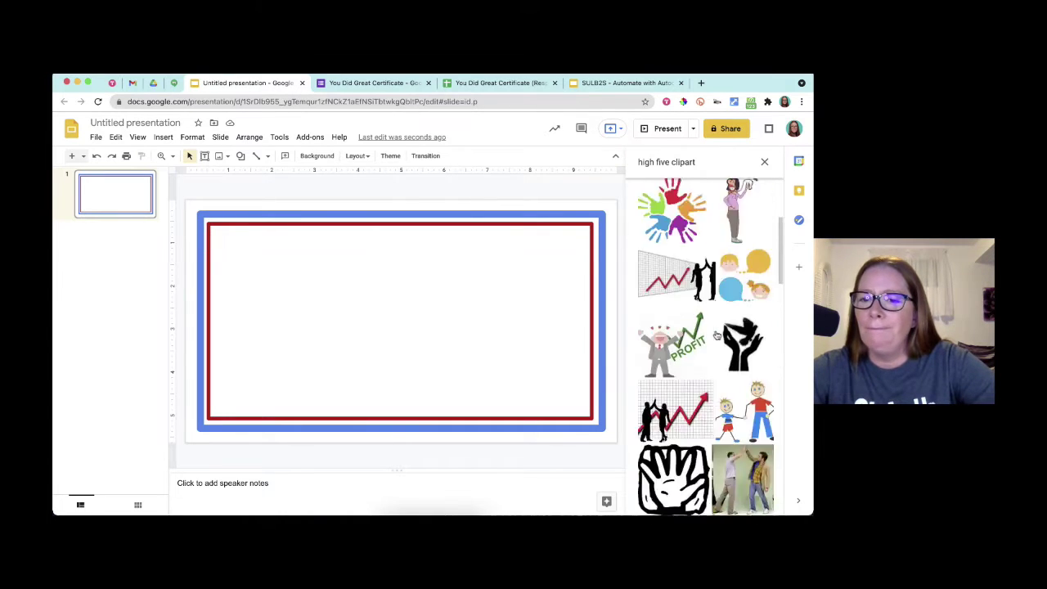
pyautogui.click(739, 233)
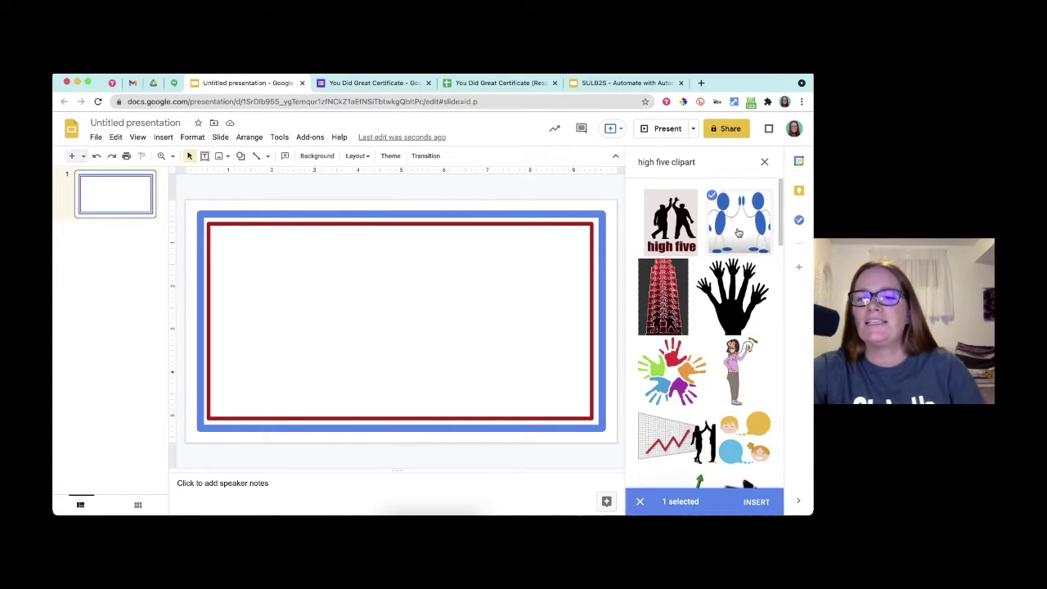
# - Insert the high-five clipart and shrink it into the slide's lower-right corner
pyautogui.click(756, 502)
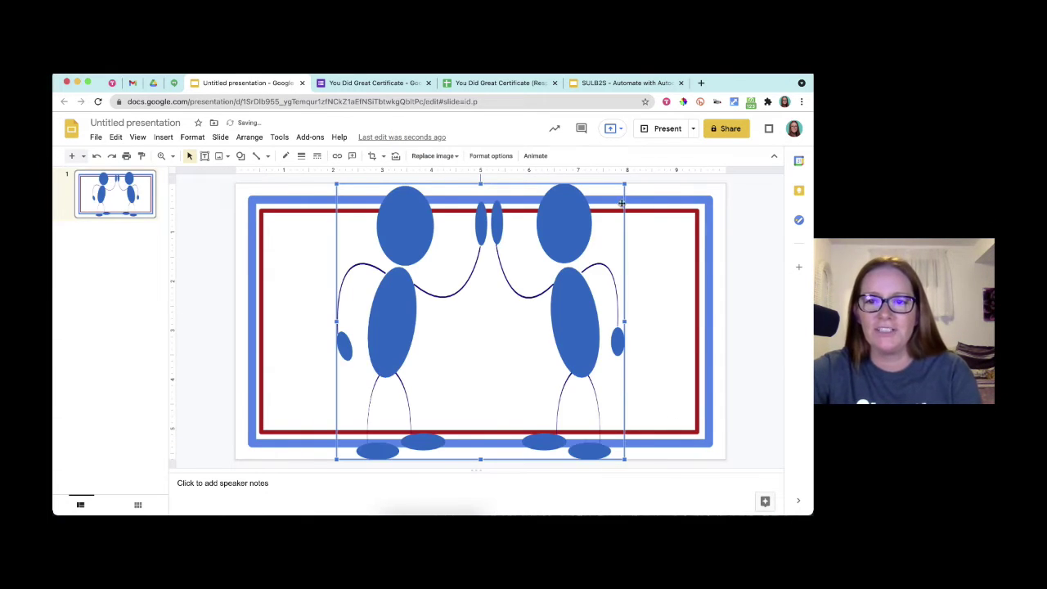
pyautogui.moveTo(617, 188); pyautogui.dragTo(498, 299)
pyautogui.moveTo(451, 351); pyautogui.dragTo(638, 319)
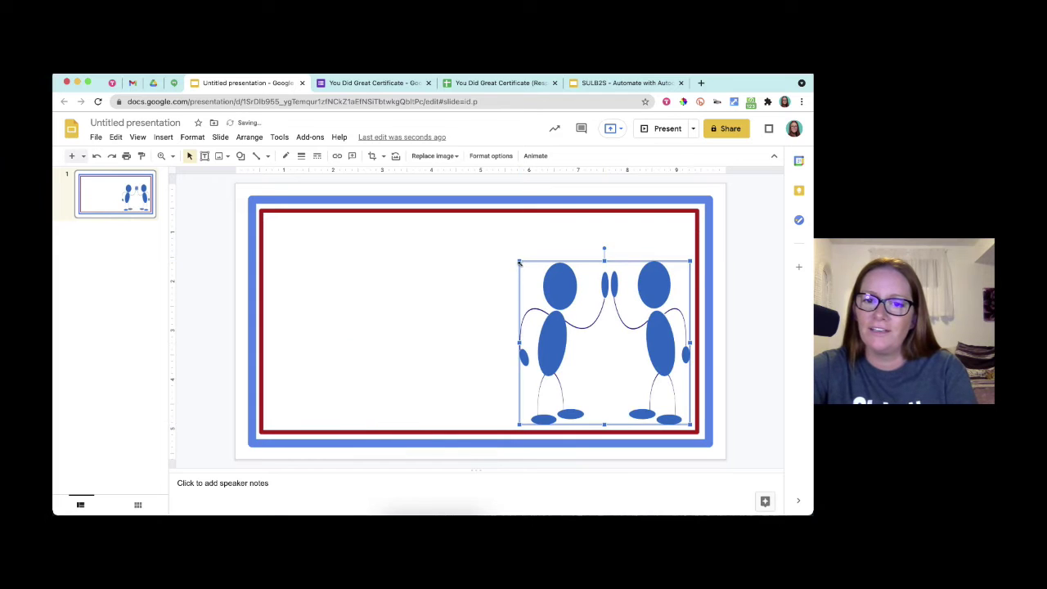
pyautogui.moveTo(519, 261); pyautogui.dragTo(593, 320)
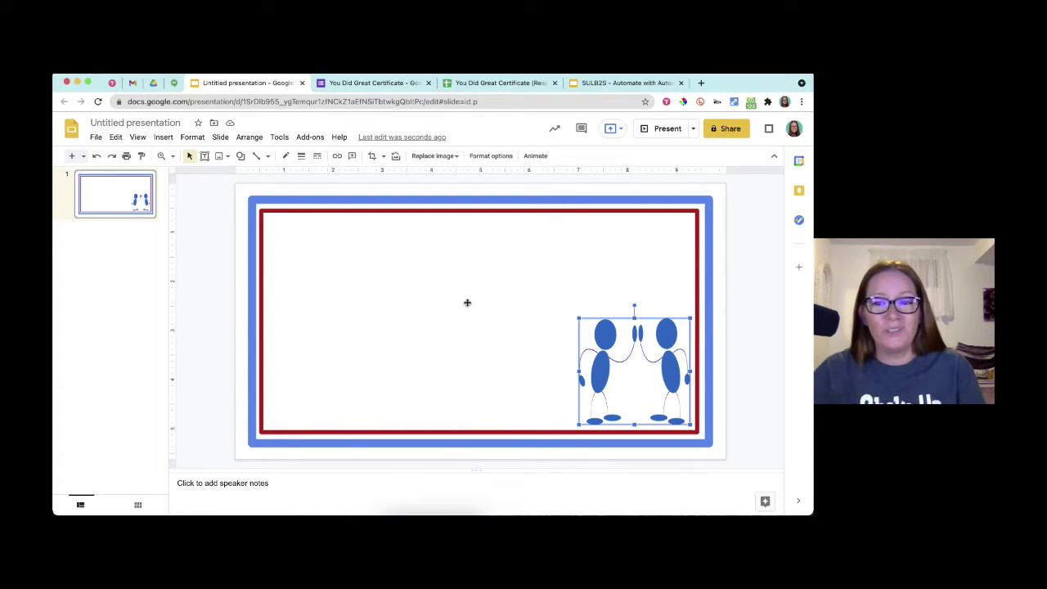
# - Make the red-bordered rectangle's fill transparent
pyautogui.click(467, 304)
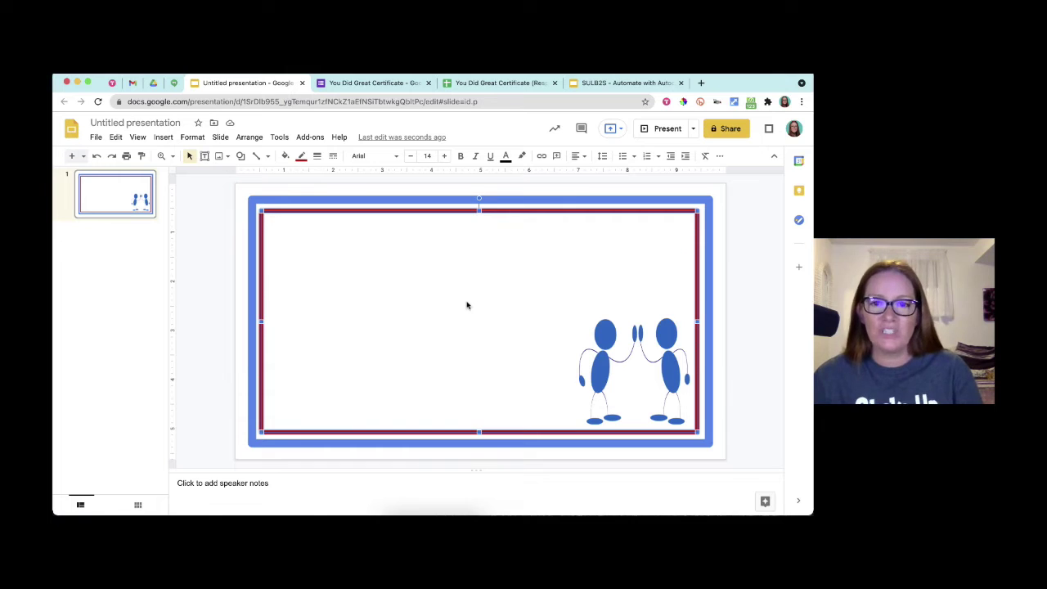
pyautogui.click(285, 156)
pyautogui.click(348, 368)
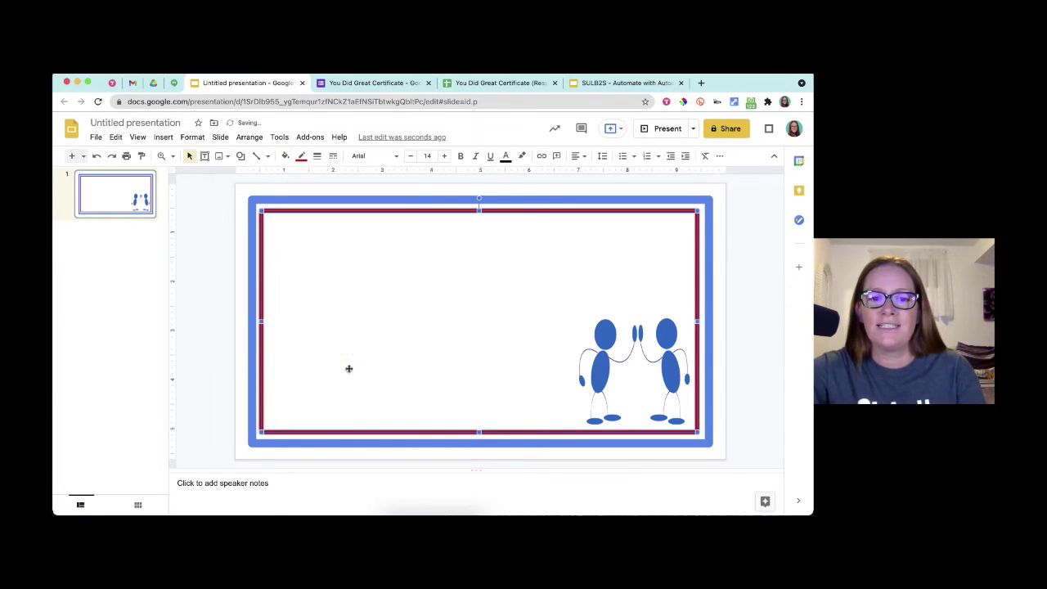
pyautogui.click(740, 295)
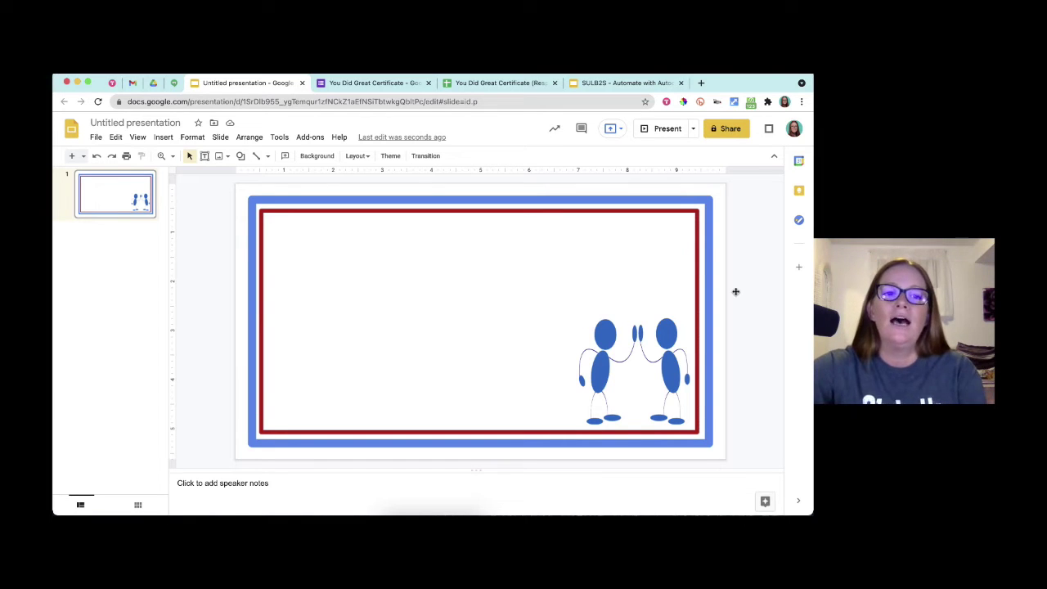
# - Draw a text box on the slide's left and type the <<Name>> placeholder
pyautogui.click(205, 157)
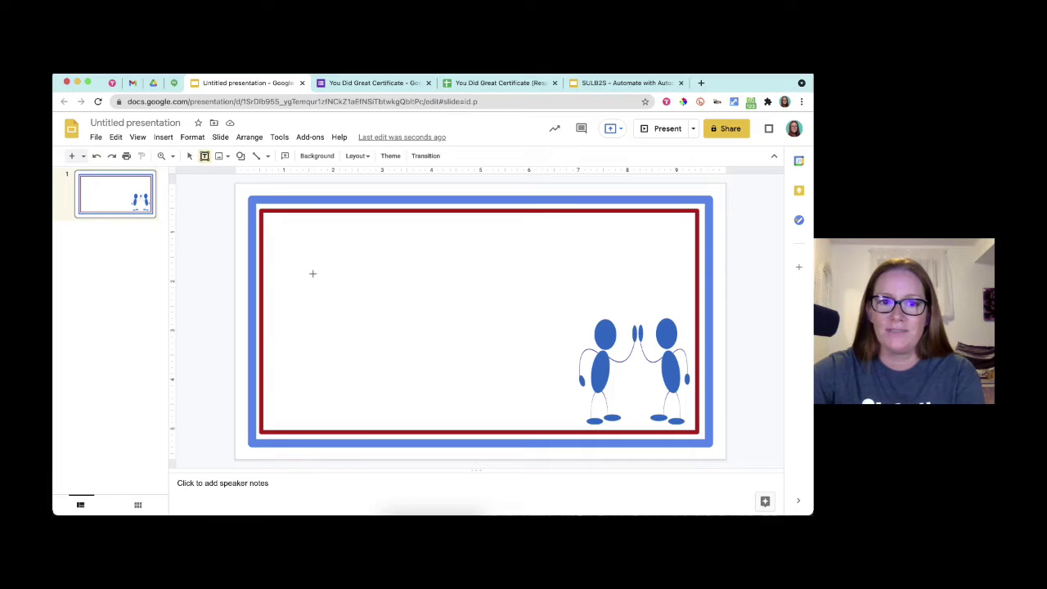
pyautogui.moveTo(287, 275); pyautogui.dragTo(498, 311)
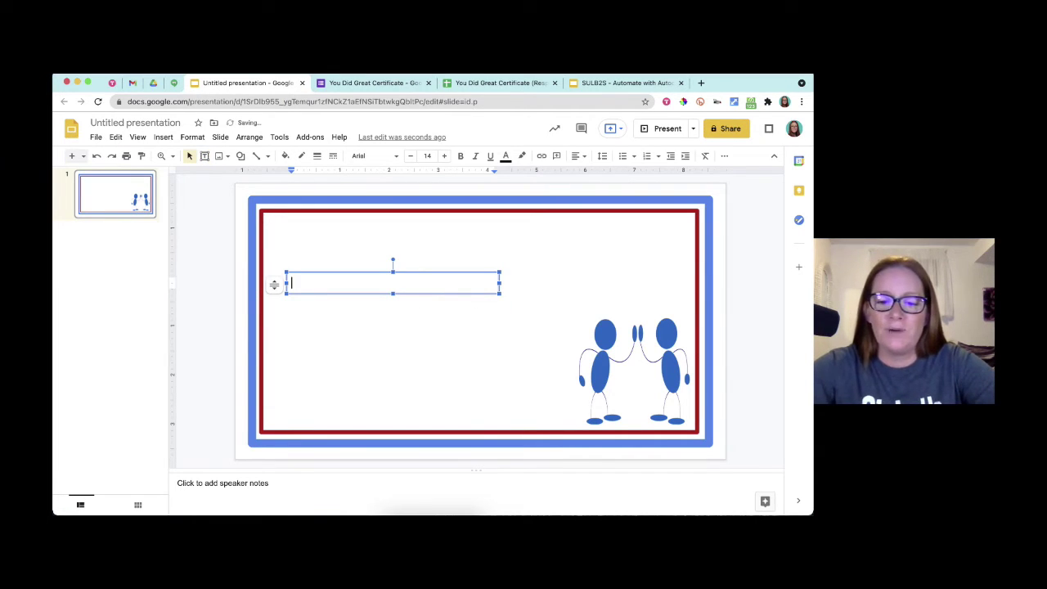
pyautogui.write('<<>>')
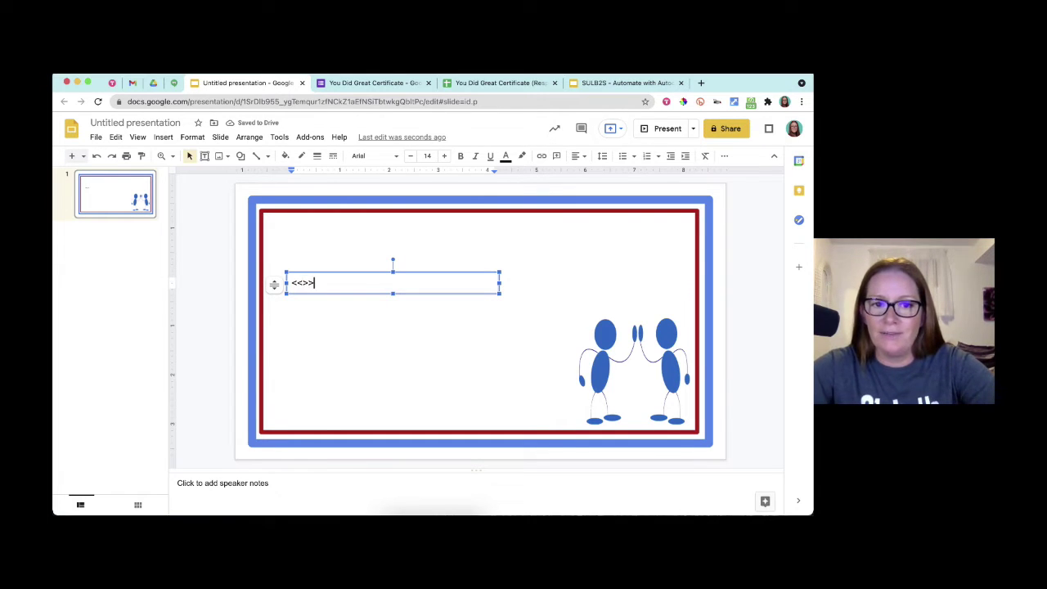
pyautogui.press('BackSpace')
pyautogui.press('BackSpace')
pyautogui.press('BackSpace')
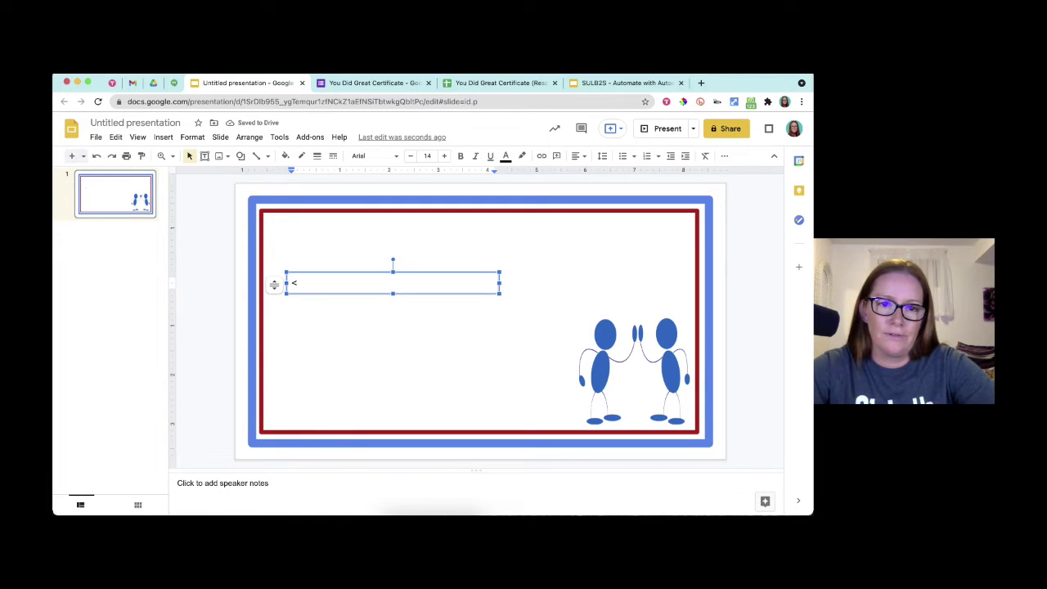
pyautogui.write('<')
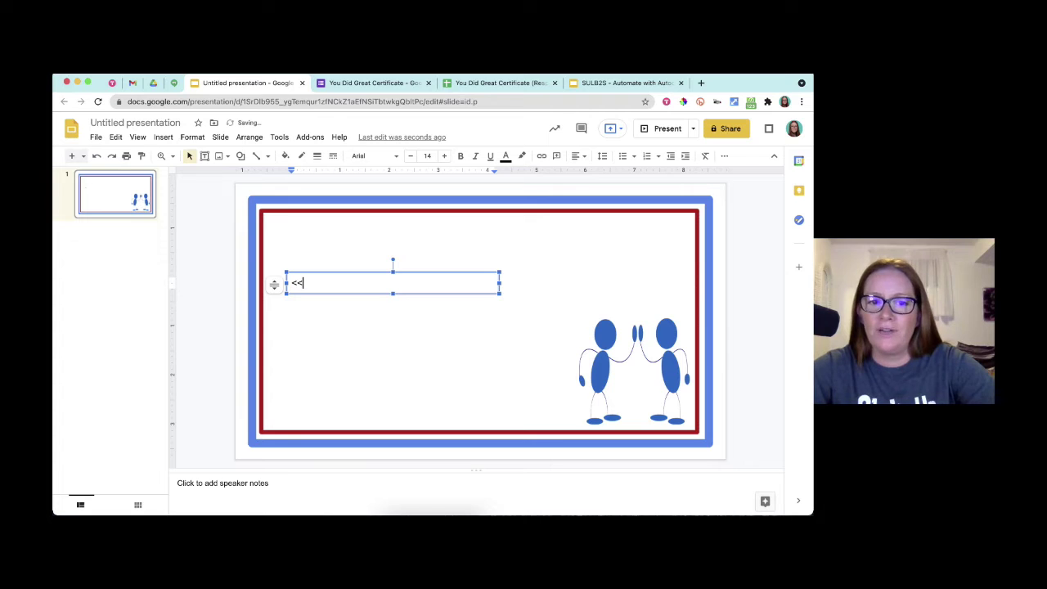
pyautogui.write('Name>>')
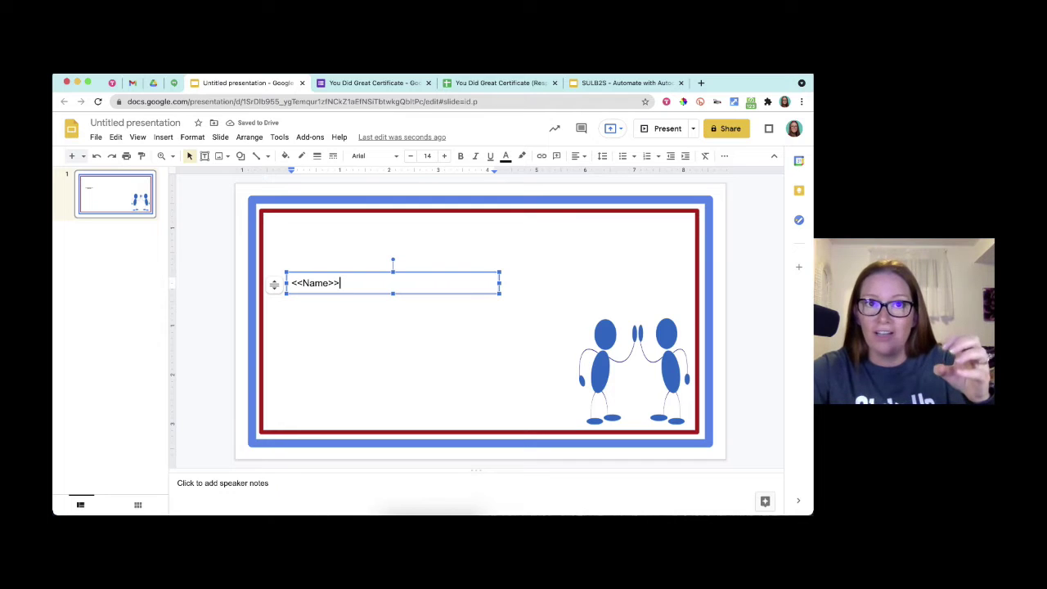
pyautogui.click(388, 85)
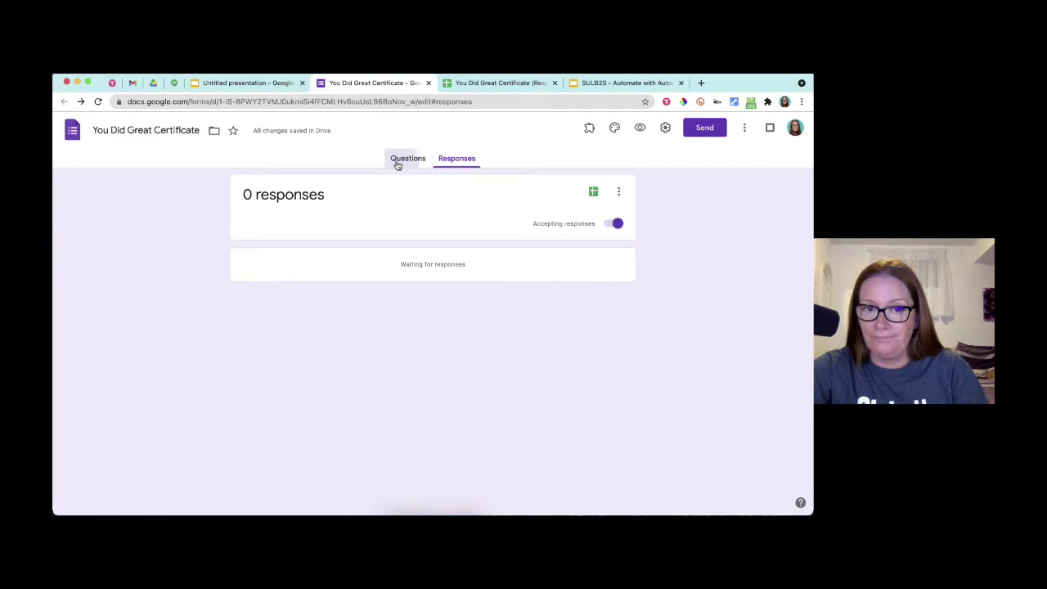
pyautogui.click(398, 162)
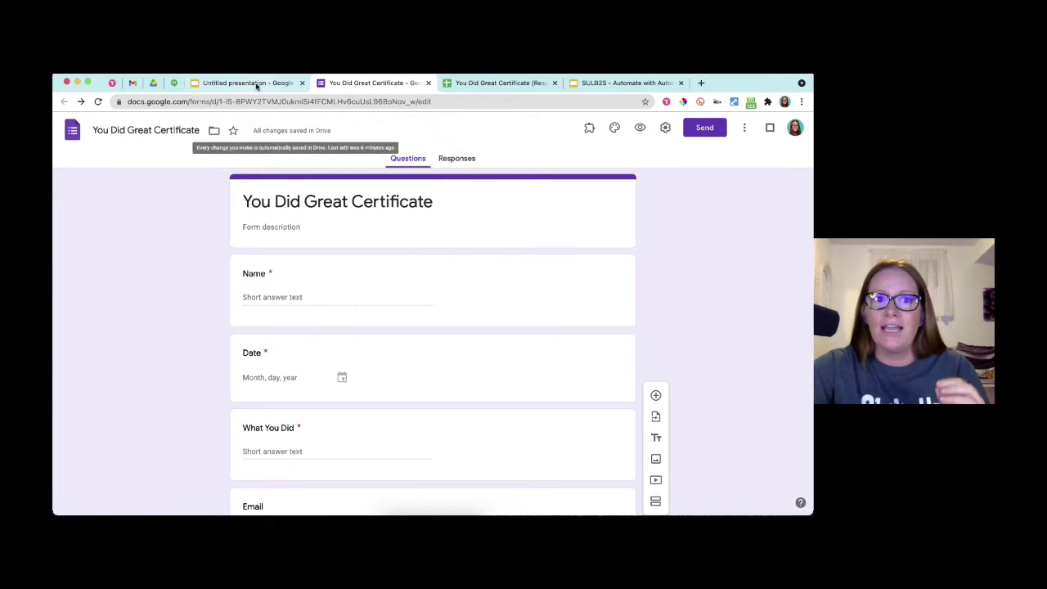
pyautogui.click(255, 84)
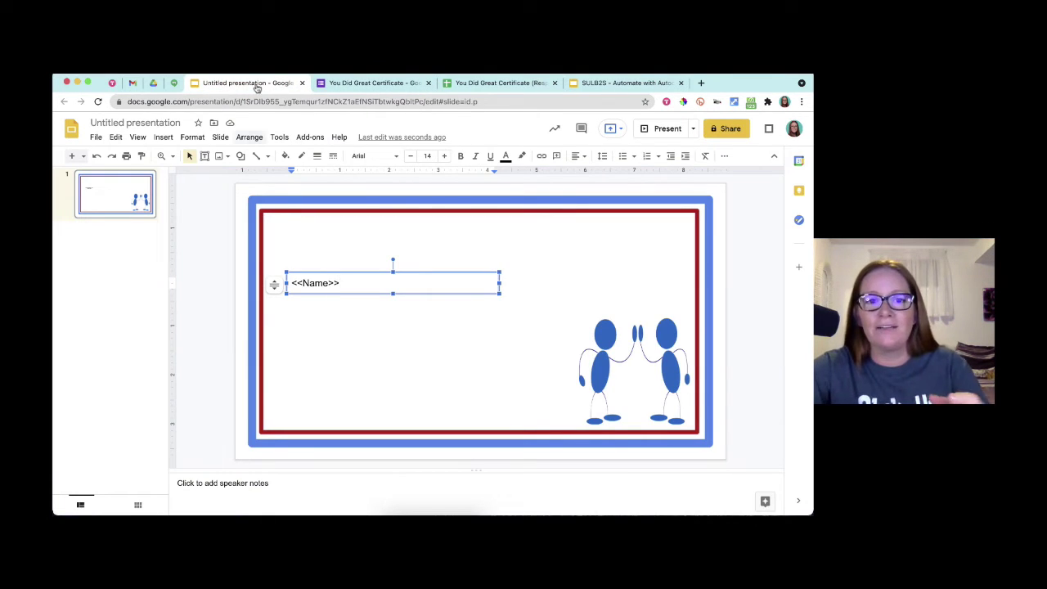
# - Format <<Name>> in Palanquin Dark size 52 and move it up toward the top-left
pyautogui.tripleClick(309, 281)
pyautogui.press('super+shift+period')
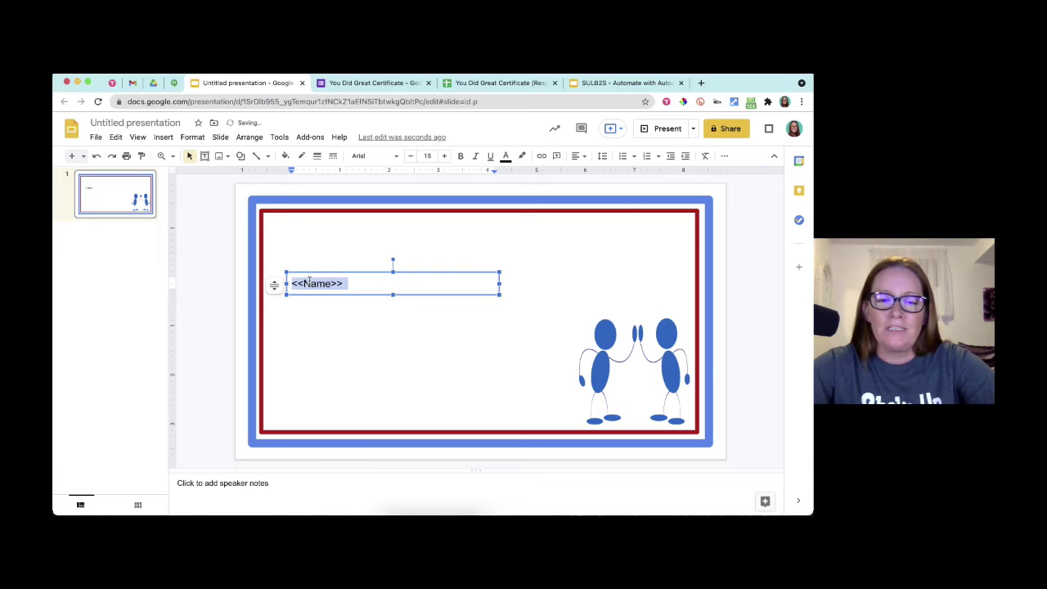
pyautogui.press('super+shift+period')
pyautogui.press('super+shift+period')
pyautogui.press('super+shift+period')
pyautogui.press('super+shift+period')
pyautogui.press('super+shift+period')
pyautogui.press('super+shift+period')
pyautogui.press('super+shift+period')
pyautogui.press('super+shift+period')
pyautogui.press('super+shift+period')
pyautogui.press('super+shift+period')
pyautogui.press('super+shift+period')
pyautogui.press('super+shift+period')
pyautogui.press('super+shift+period')
pyautogui.press('super+shift+period')
pyautogui.press('super+shift+period')
pyautogui.press('super+shift+period')
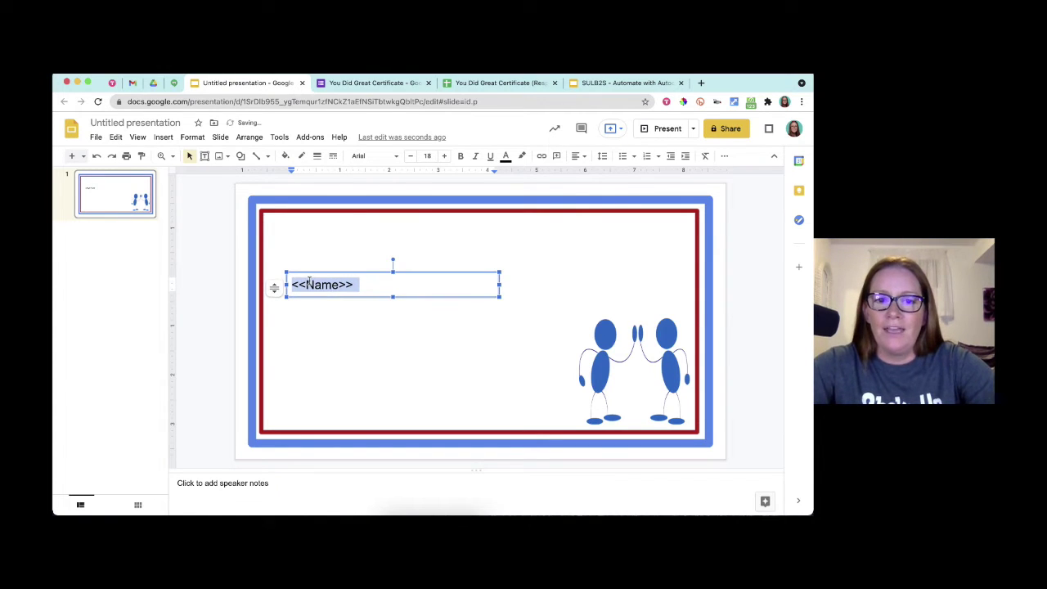
pyautogui.press('super+shift+period')
pyautogui.press('super+shift+period')
pyautogui.press('super+shift+period')
pyautogui.press('super+shift+period')
pyautogui.press('super+shift+period')
pyautogui.press('super+shift+period')
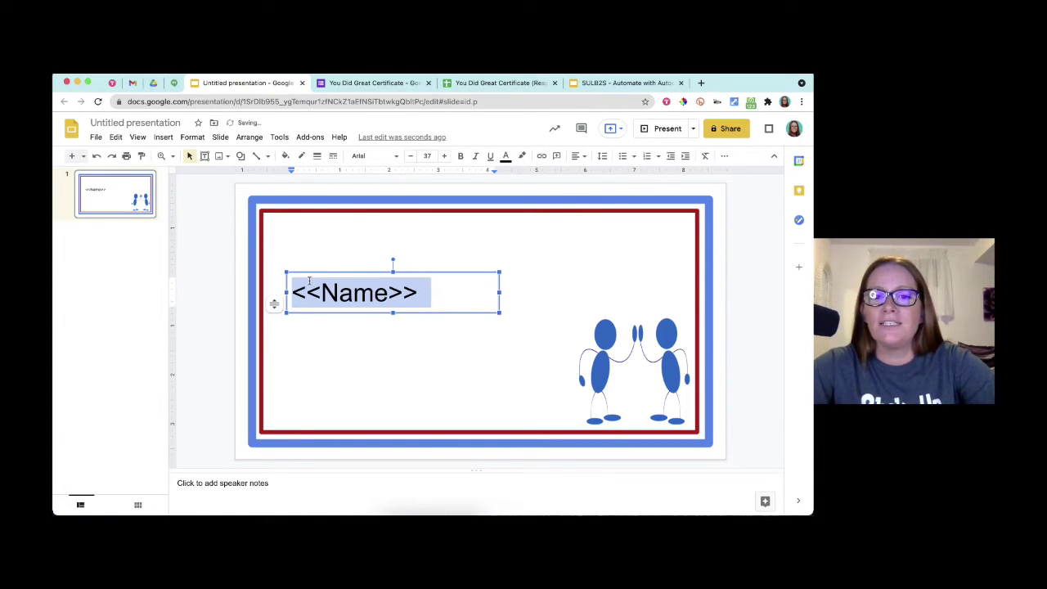
pyautogui.press('super+shift+period')
pyautogui.press('super+shift+period')
pyautogui.press('super+shift+period')
pyautogui.press('super+shift+period')
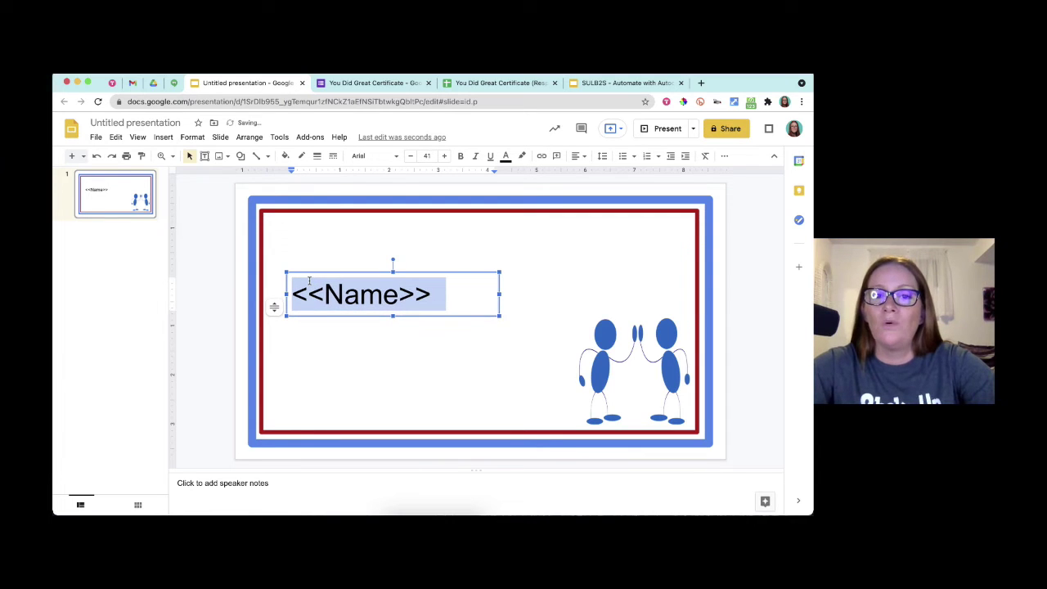
pyautogui.press('super+shift+period')
pyautogui.press('super+shift+period')
pyautogui.click(396, 155)
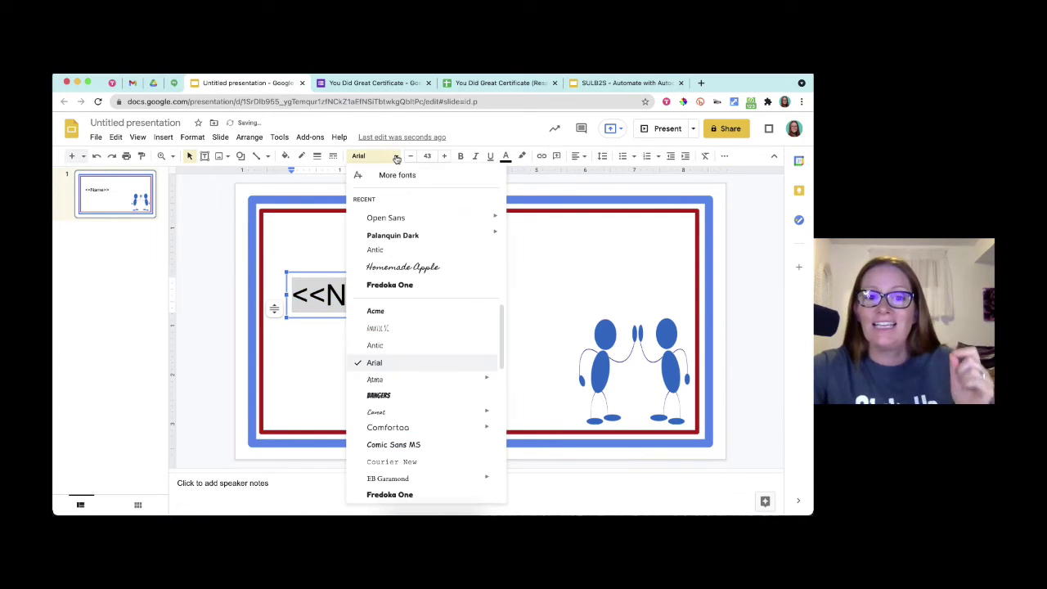
pyautogui.click(379, 238)
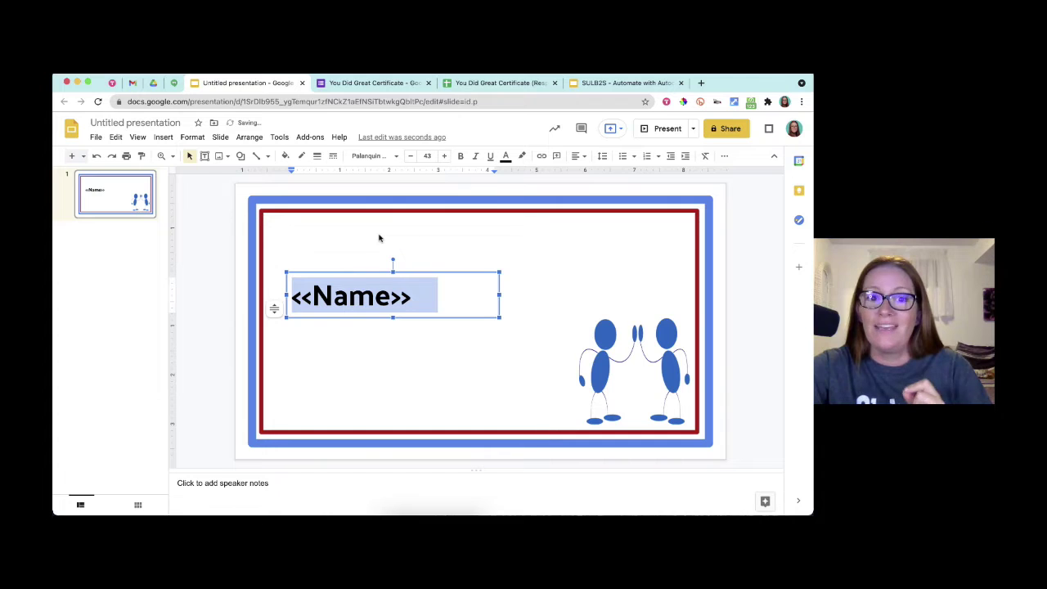
pyautogui.press('super+shift+comma')
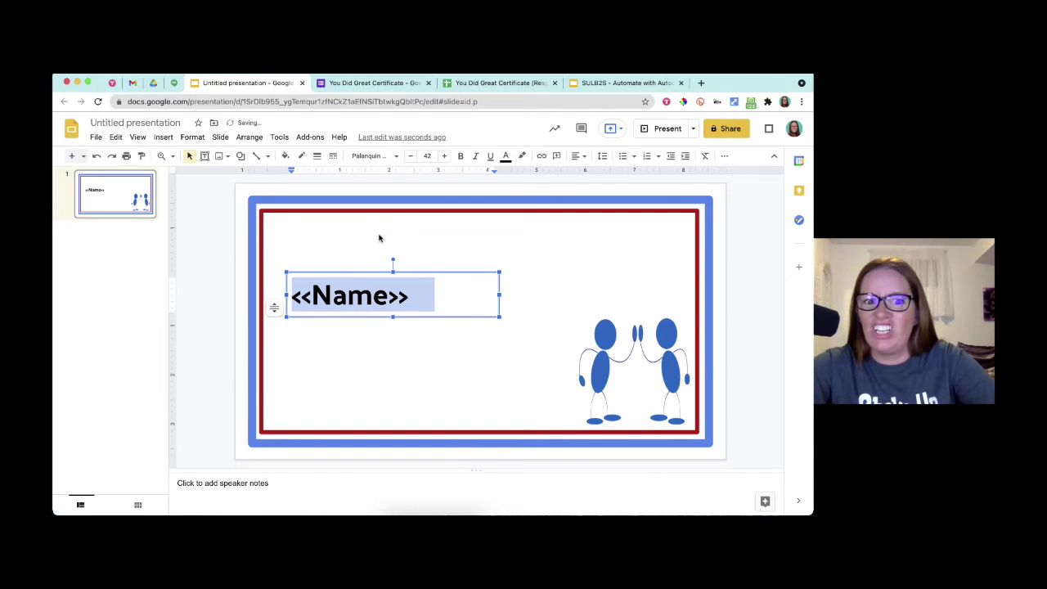
pyautogui.press('super+shift+period')
pyautogui.press('super+shift+period')
pyautogui.press('super+shift+period')
pyautogui.press('super+shift+period')
pyautogui.press('super+shift+period')
pyautogui.press('super+shift+period')
pyautogui.press('super+shift+period')
pyautogui.press('super+shift+period')
pyautogui.press('super+shift+period')
pyautogui.press('super+shift+period')
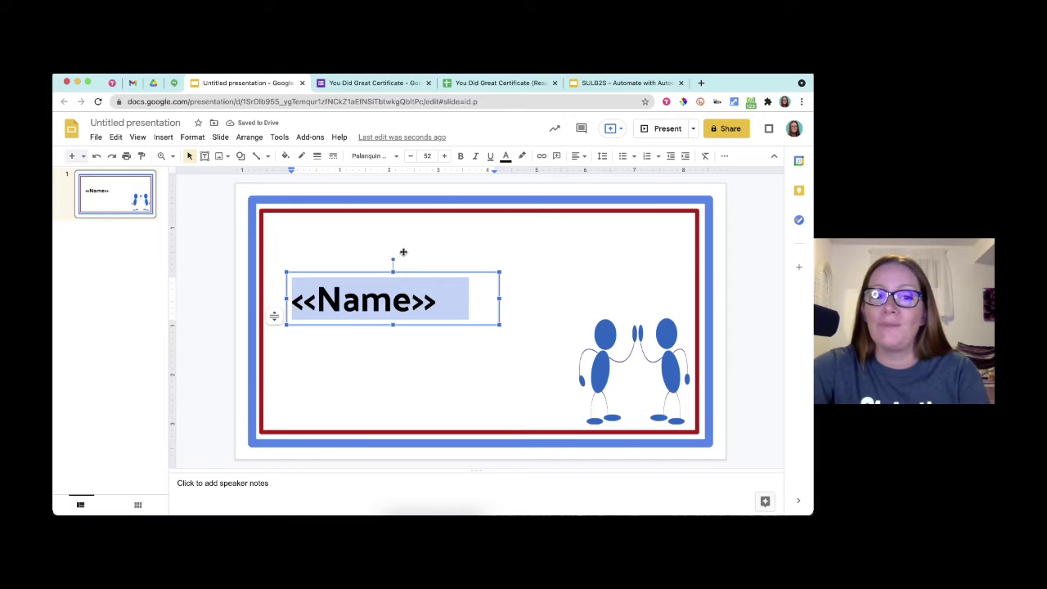
pyautogui.moveTo(403, 252); pyautogui.dragTo(391, 224)
# - Duplicate the <<Name>> box below it, change the text to 'You Did Great!' on one line
pyautogui.click(380, 298)
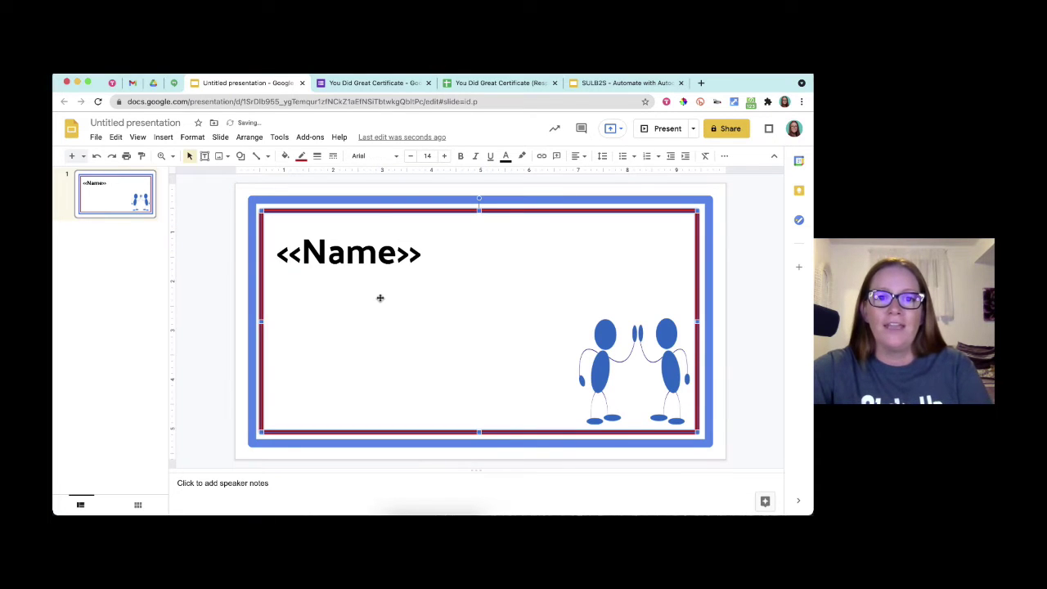
pyautogui.click(368, 237)
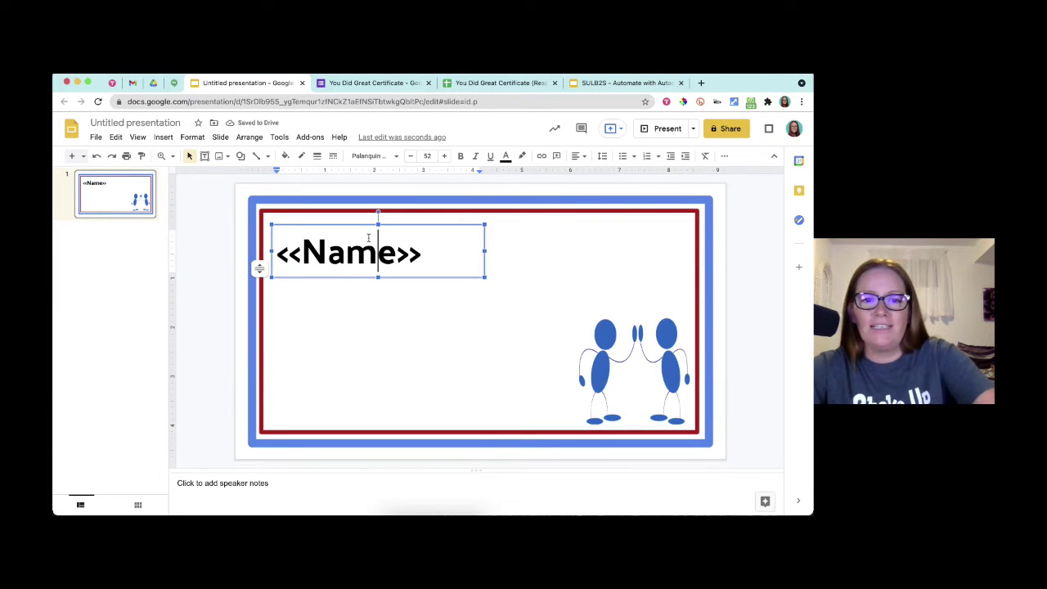
pyautogui.hotkey('ctrl', 'd')
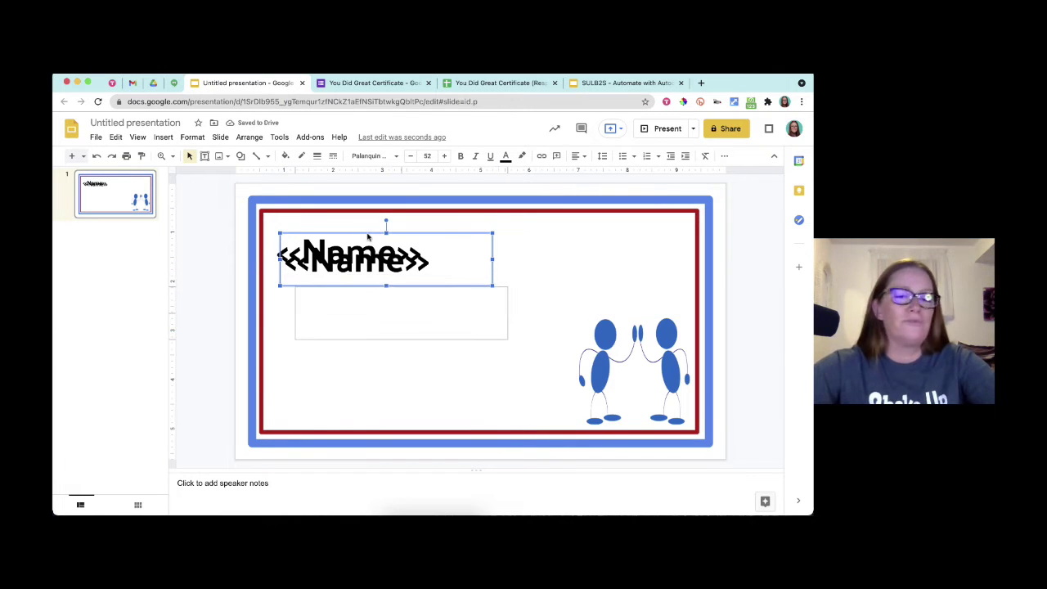
pyautogui.moveTo(369, 237); pyautogui.dragTo(387, 293)
pyautogui.tripleClick(377, 318)
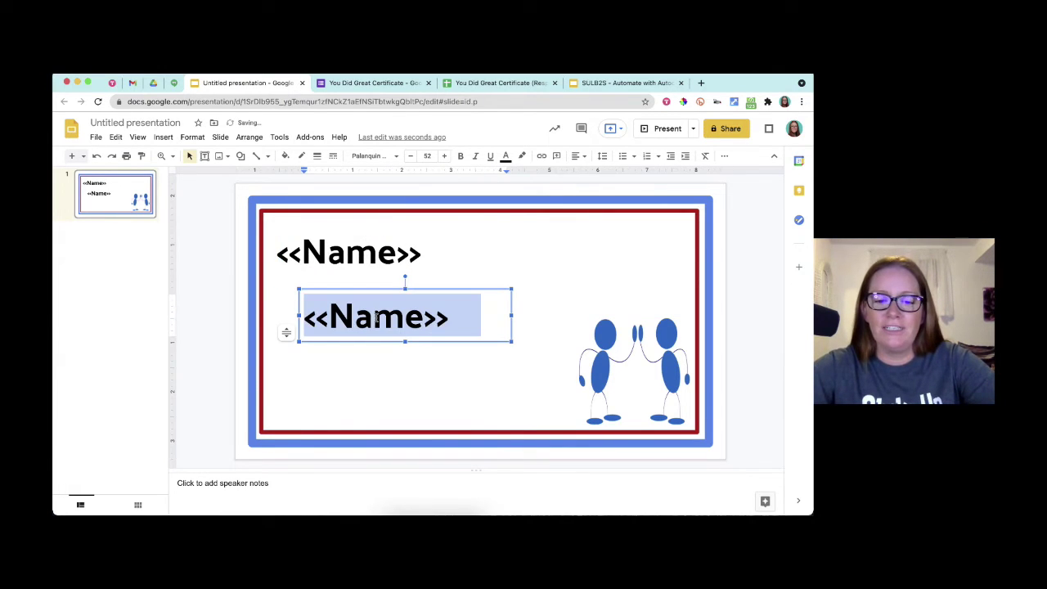
pyautogui.write('You Did Great!')
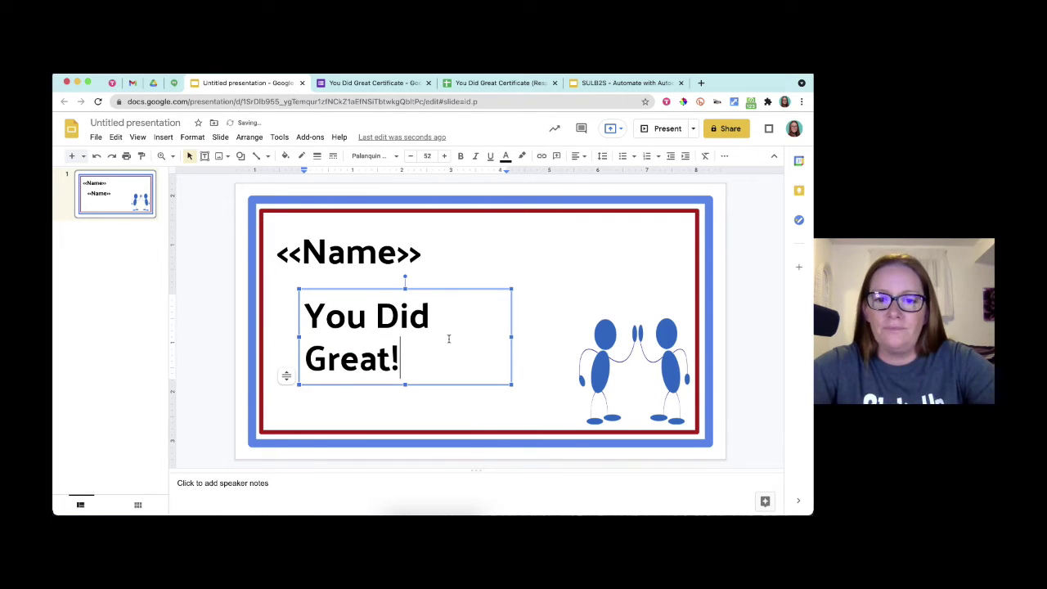
pyautogui.press('Escape')
pyautogui.moveTo(511, 336); pyautogui.dragTo(602, 325)
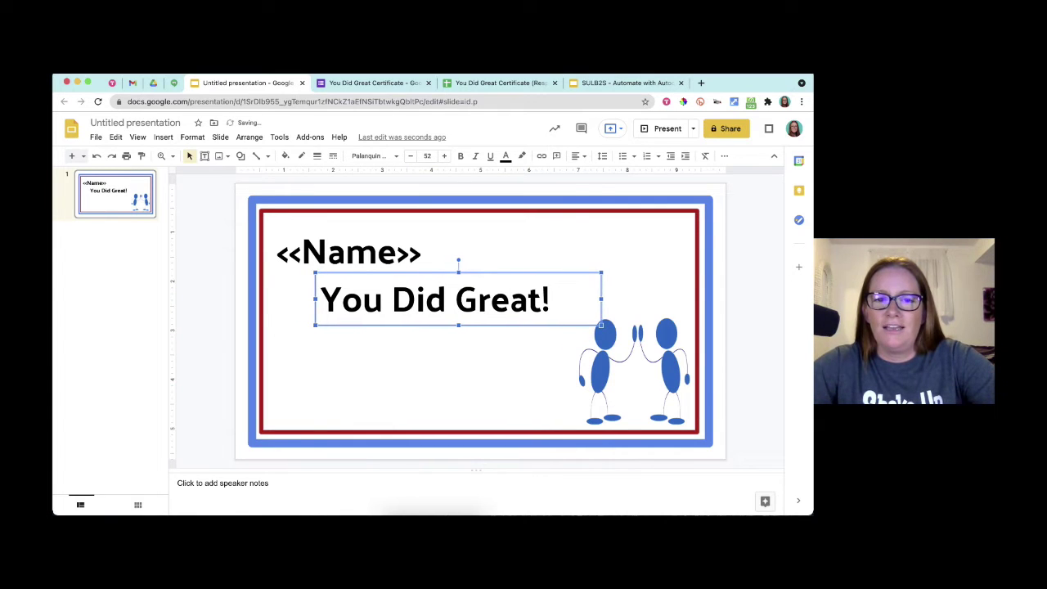
# - Duplicate the 'You Did Great!' box and place the copy beneath the heading
pyautogui.press('super+d')
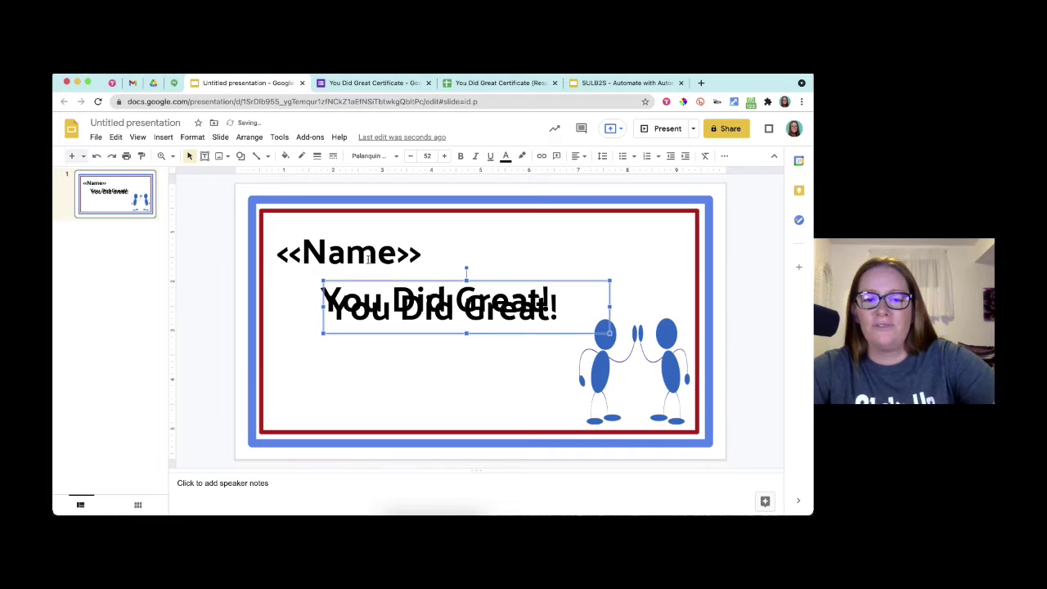
pyautogui.moveTo(407, 282); pyautogui.dragTo(357, 353)
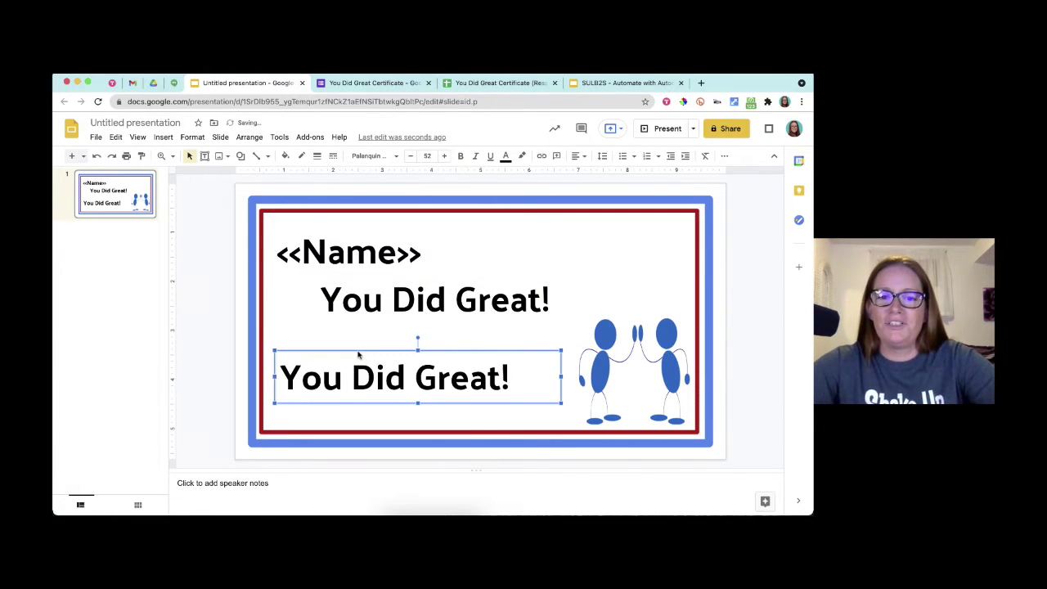
pyautogui.press('Up')
pyautogui.press('Up')
pyautogui.press('Up')
pyautogui.press('Up')
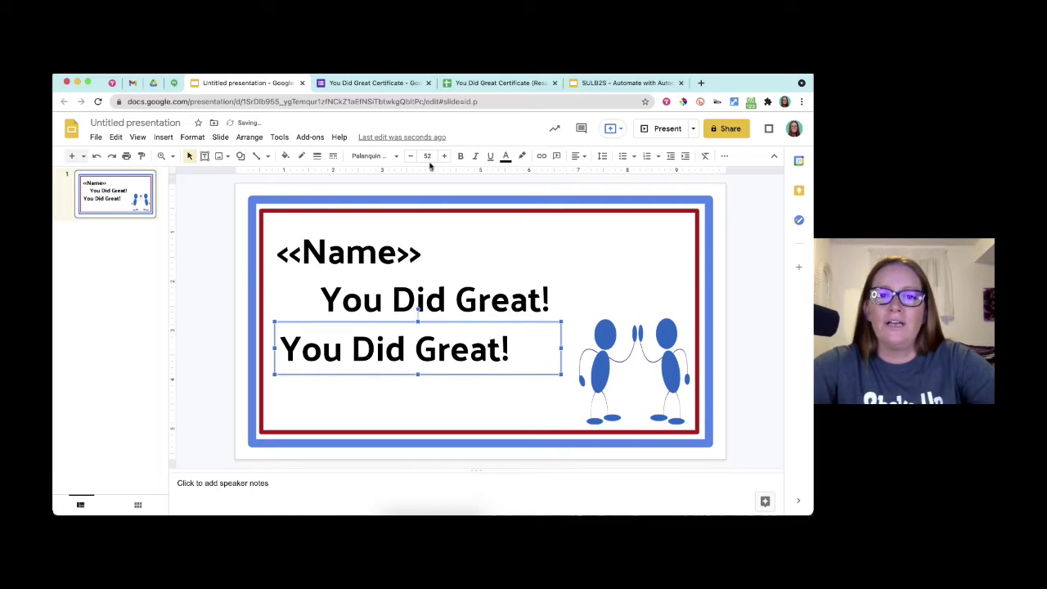
# - Set the lower copy's text to Open Sans, size 30
pyautogui.click(427, 155)
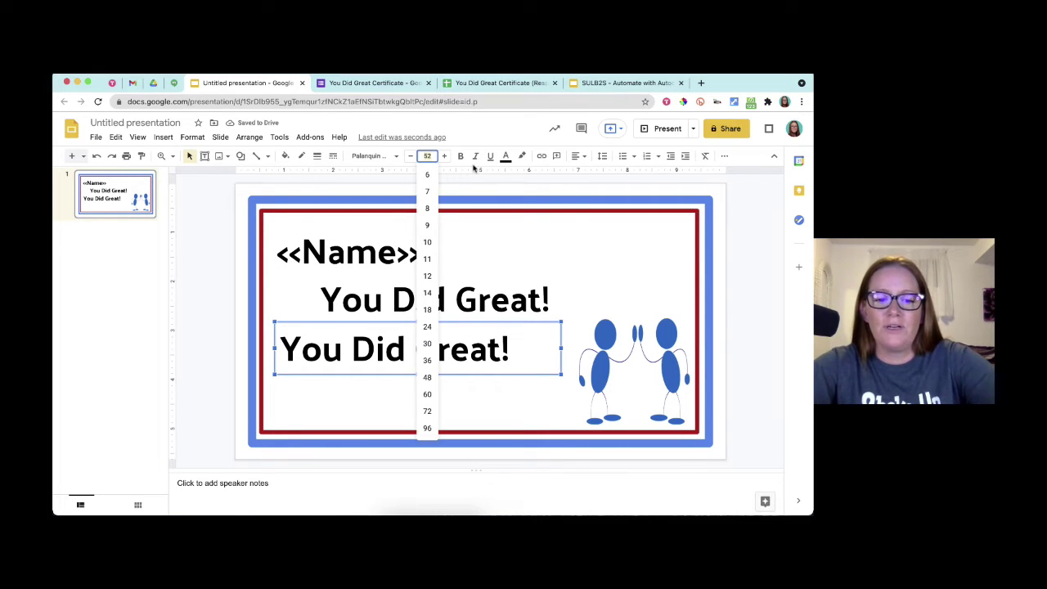
pyautogui.write('30')
pyautogui.press('Return')
pyautogui.click(374, 156)
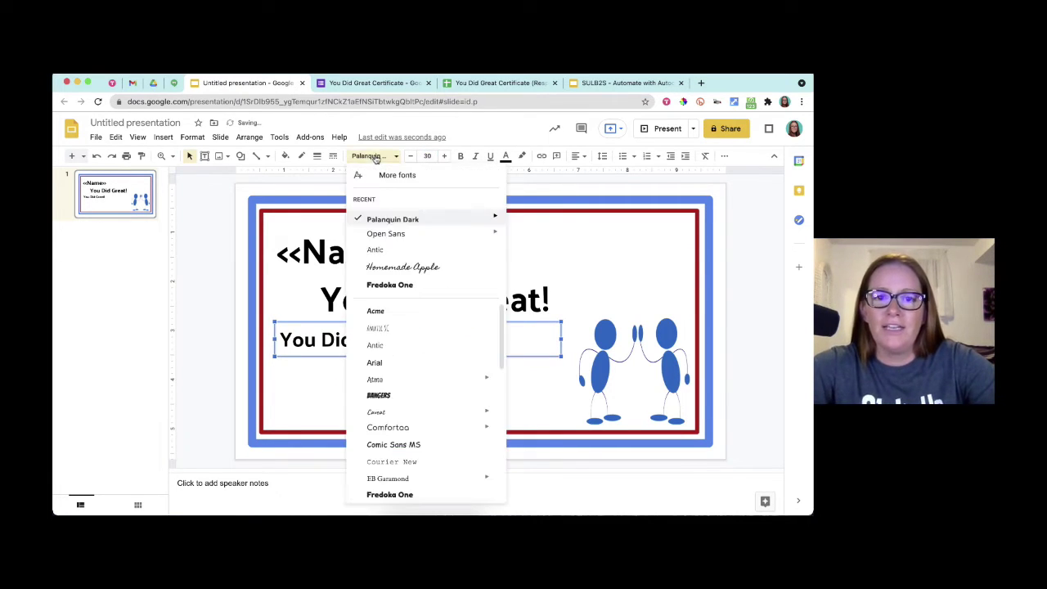
pyautogui.click(391, 234)
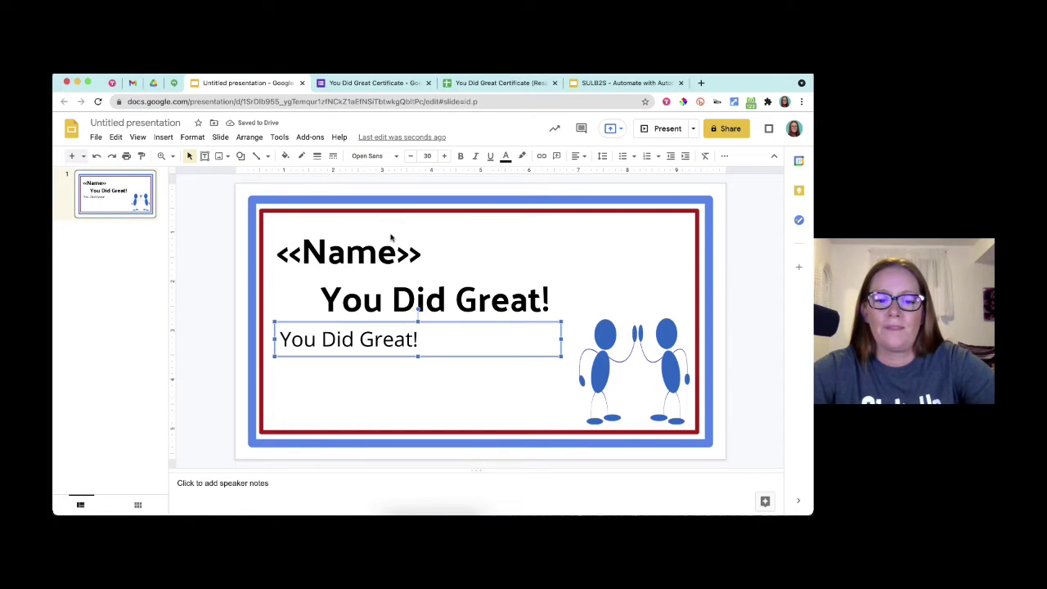
# - Replace its text with 'Today you <<>>', with the caret inside the brackets
pyautogui.write('Today you')
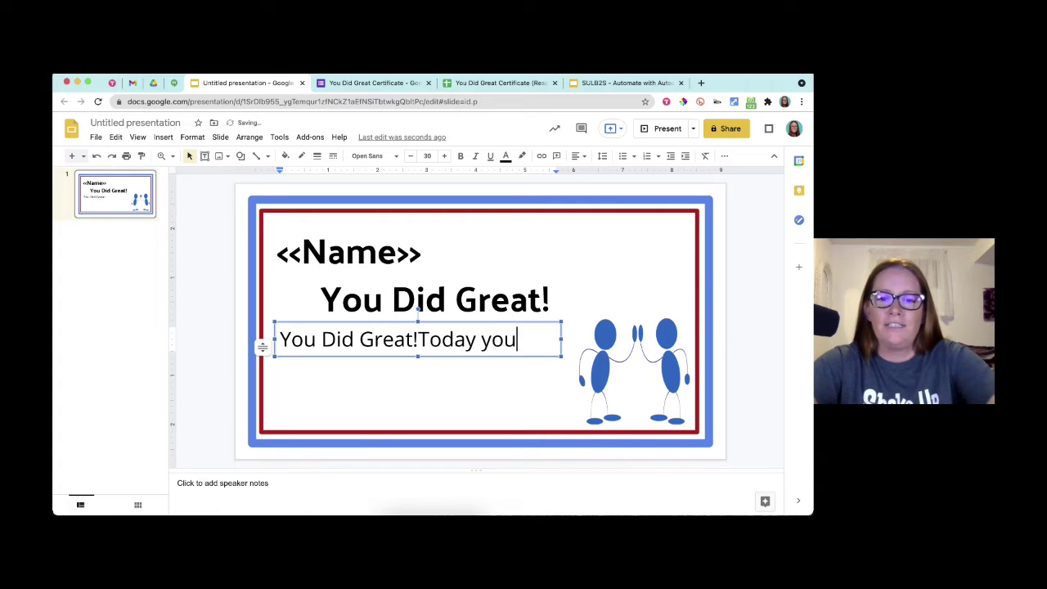
pyautogui.hotkey('ctrl', 'a')
pyautogui.write('T')
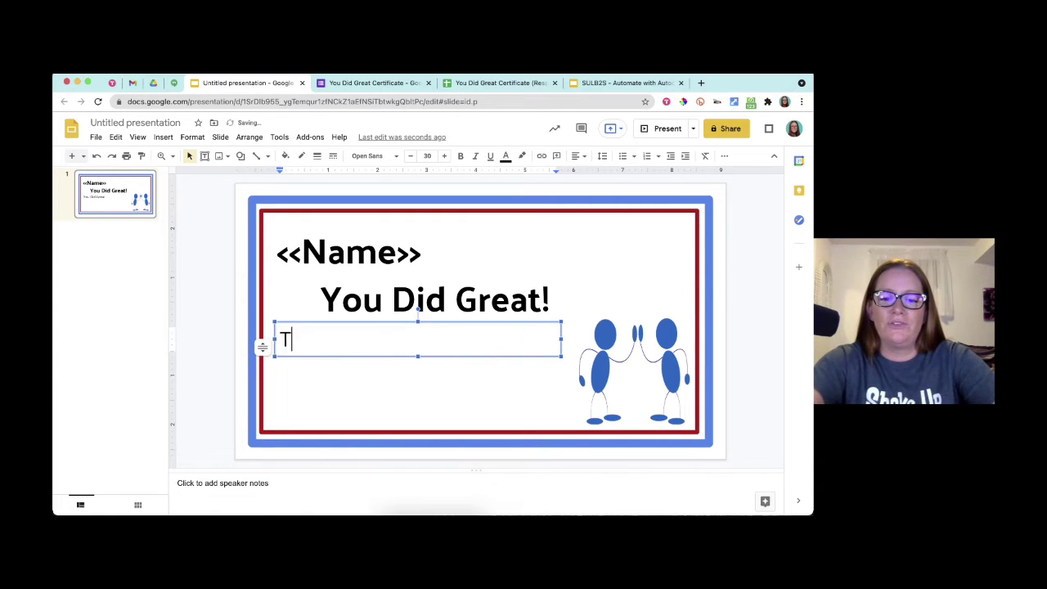
pyautogui.write('oday you..')
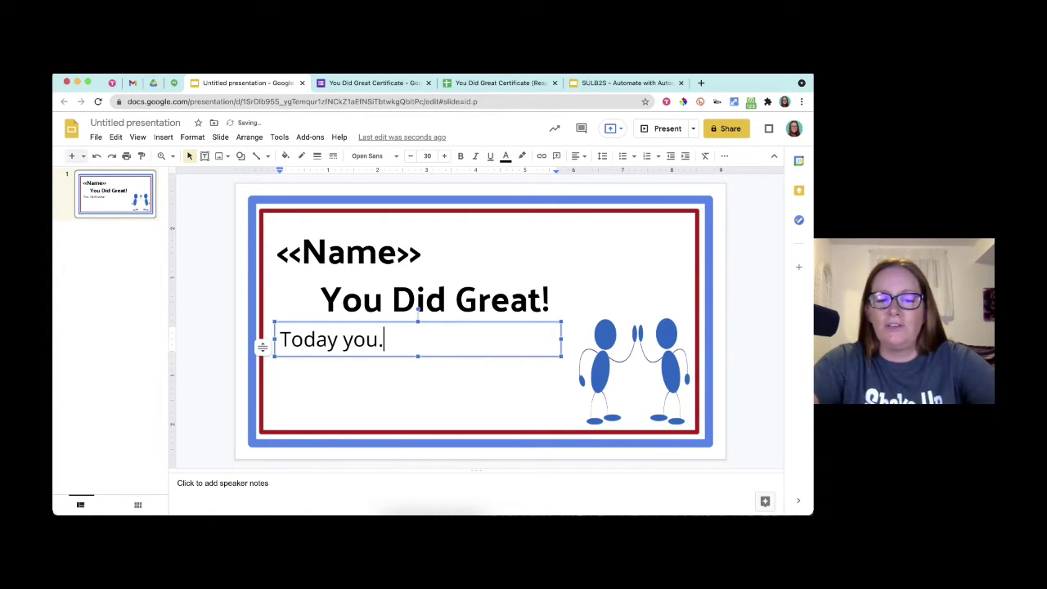
pyautogui.press('BackSpace')
pyautogui.press('BackSpace')
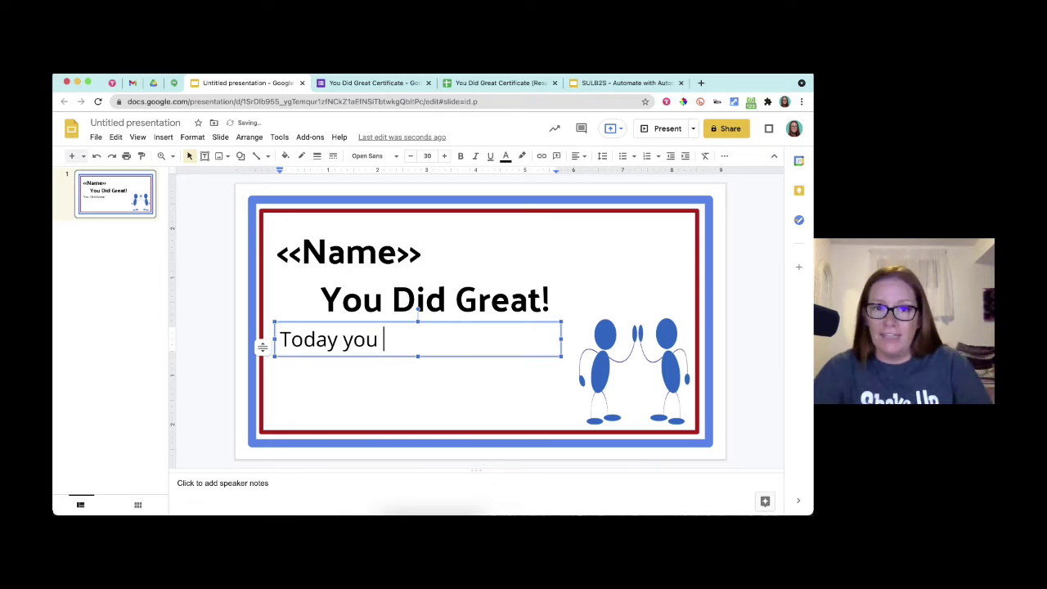
pyautogui.write('<<>>')
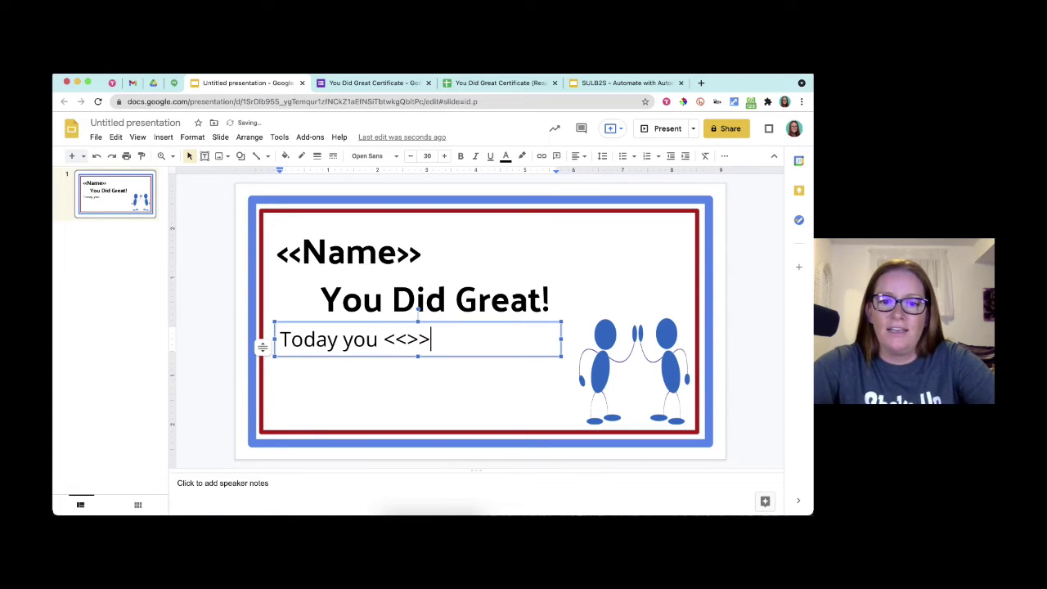
pyautogui.press('Left')
pyautogui.press('Left')
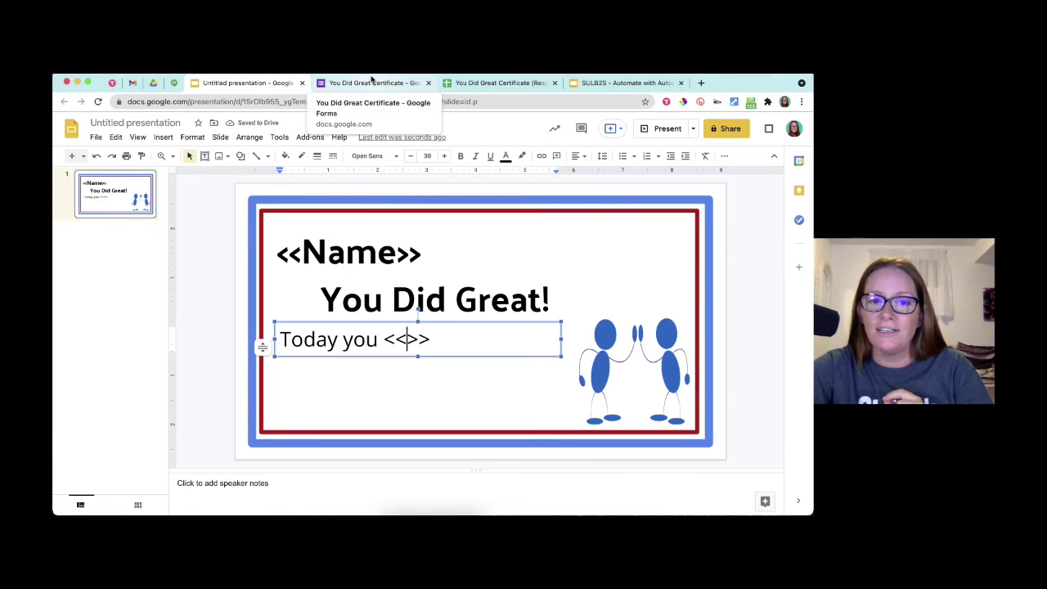
# - Copy the What You Did question title from the form into the slide's merge-tag brackets
pyautogui.click(372, 81)
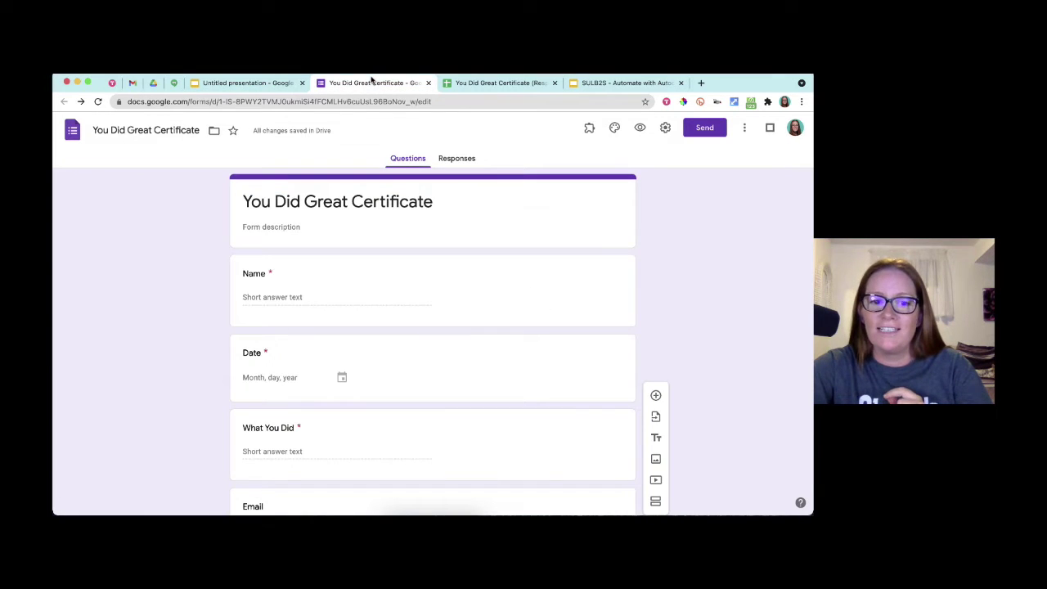
pyautogui.click(245, 431)
pyautogui.press('super+c')
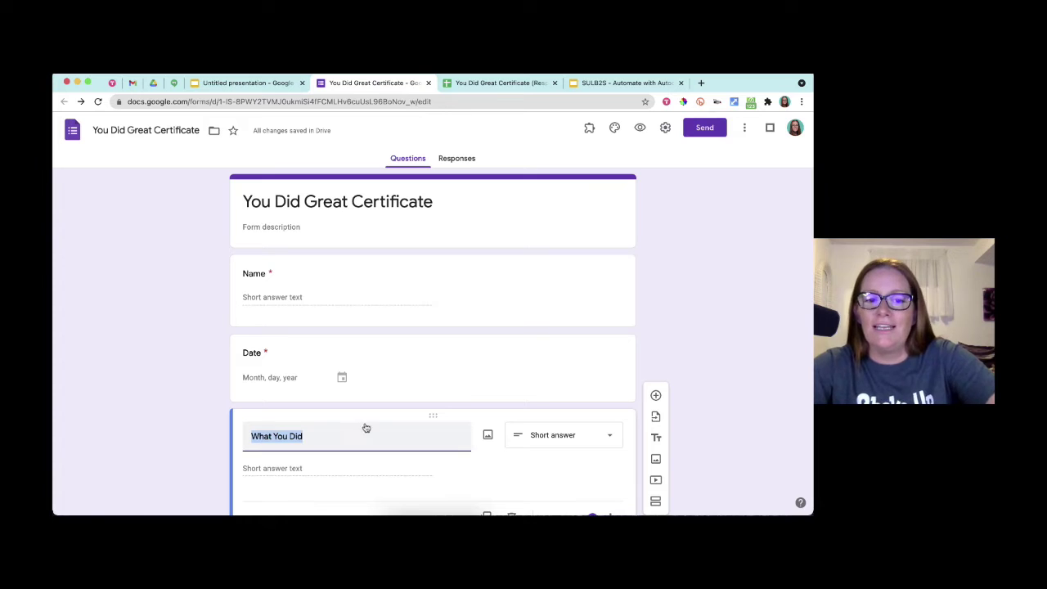
pyautogui.click(256, 85)
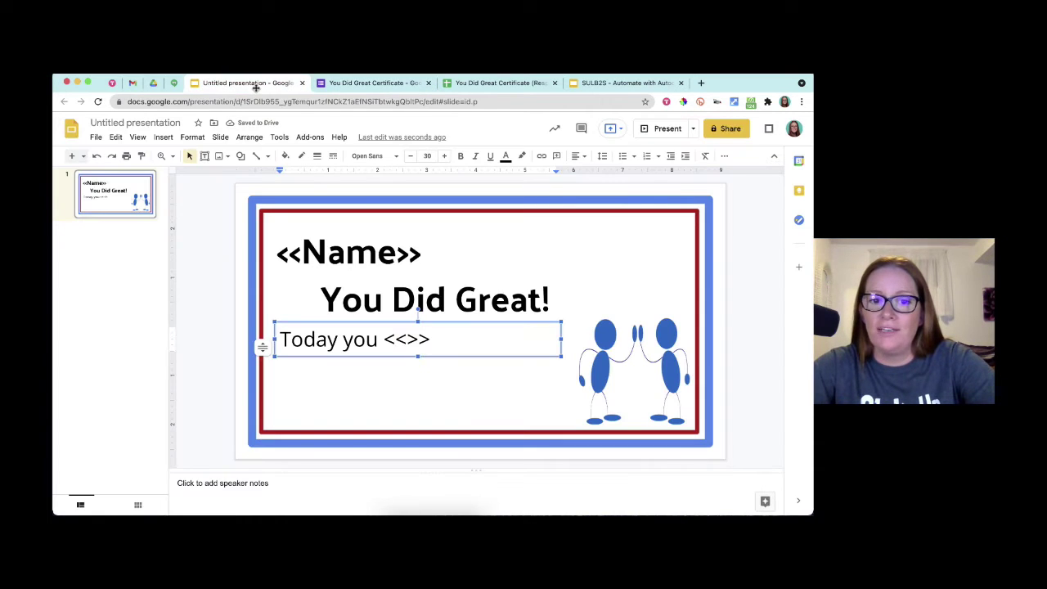
pyautogui.press('super+v')
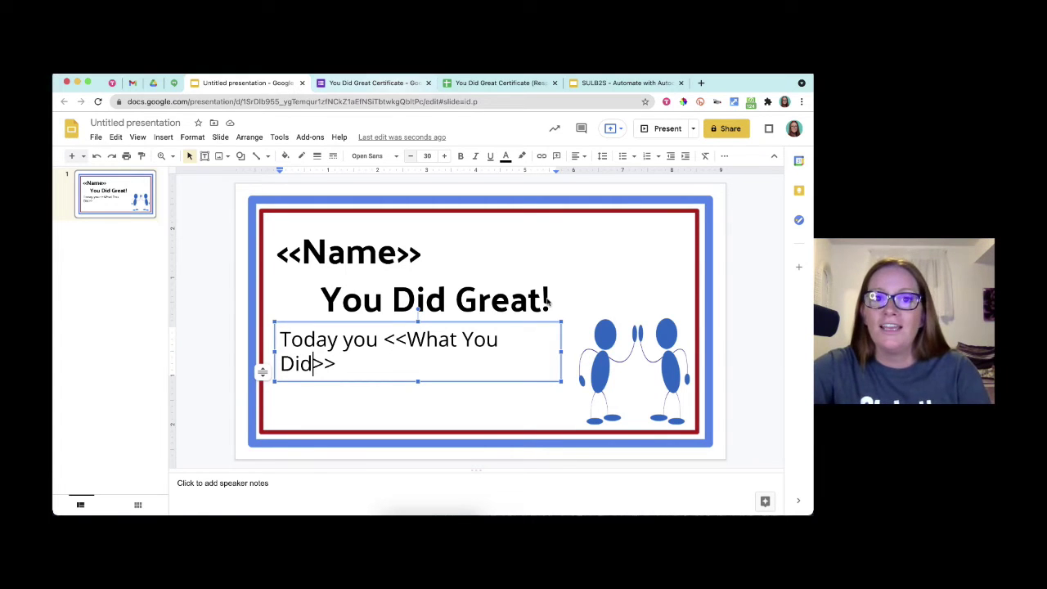
# - Add the description 'Today you...' to the What You Did question
pyautogui.click(382, 85)
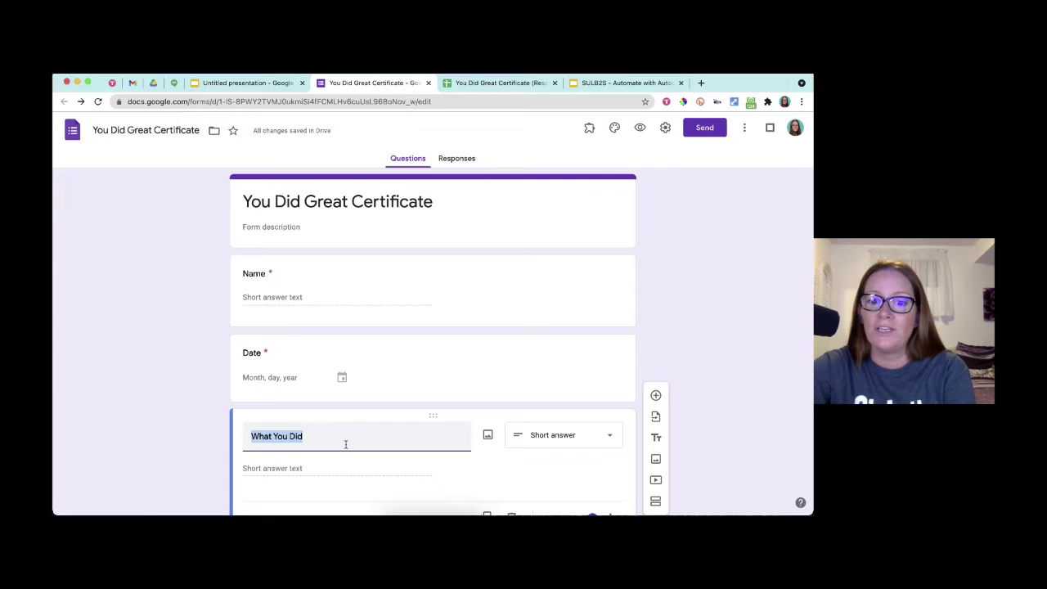
pyautogui.scroll(-2, 343, 434)
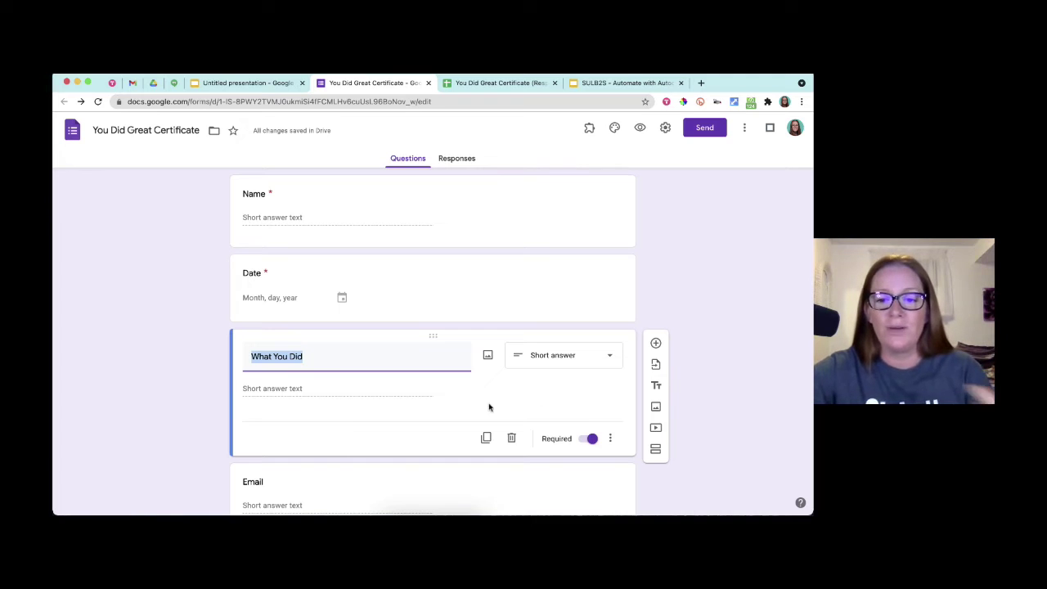
pyautogui.click(609, 439)
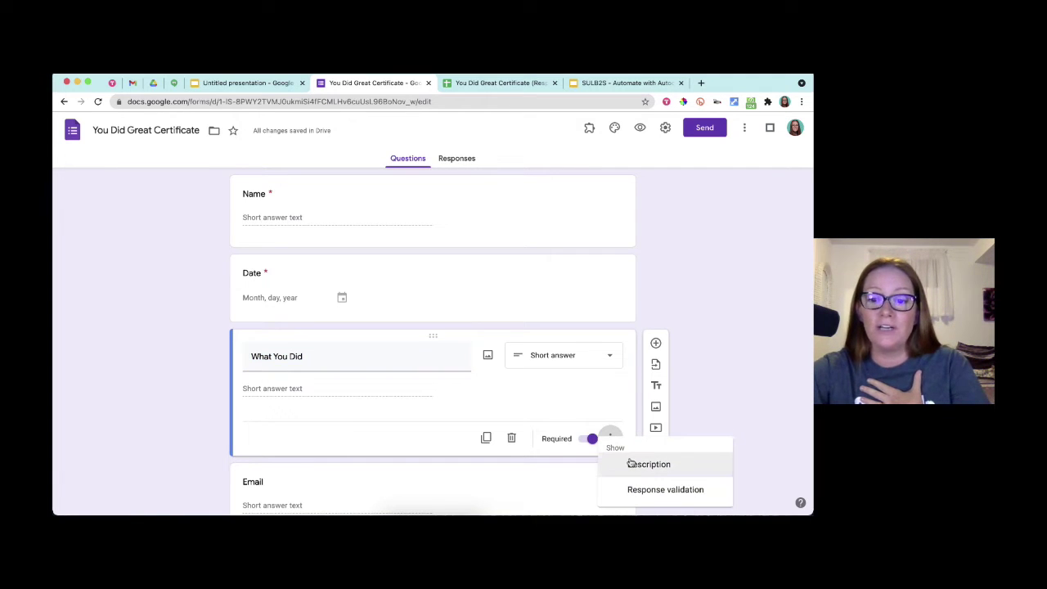
pyautogui.click(632, 464)
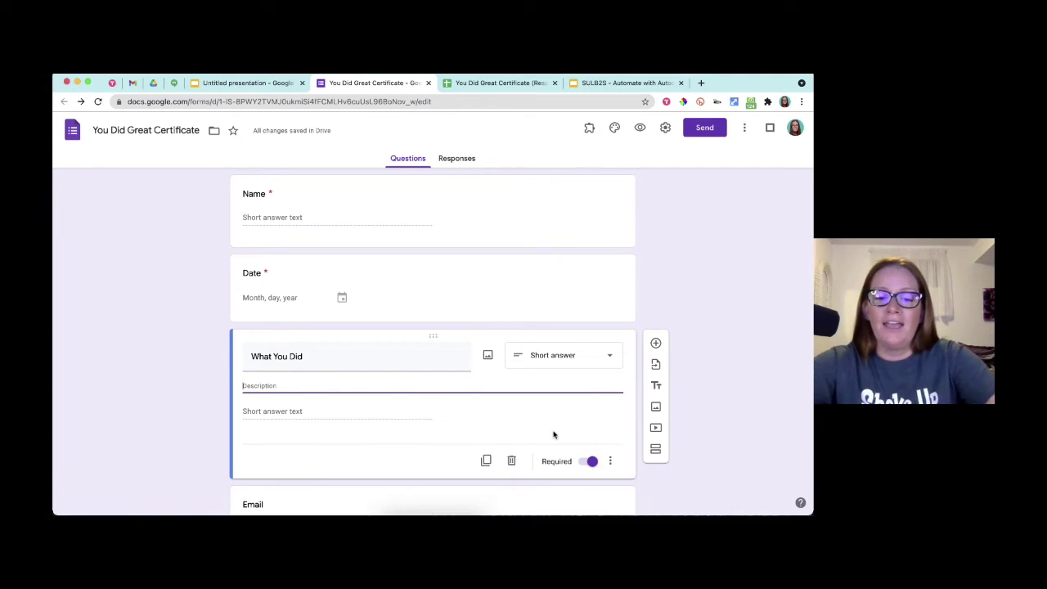
pyautogui.write('Today y')
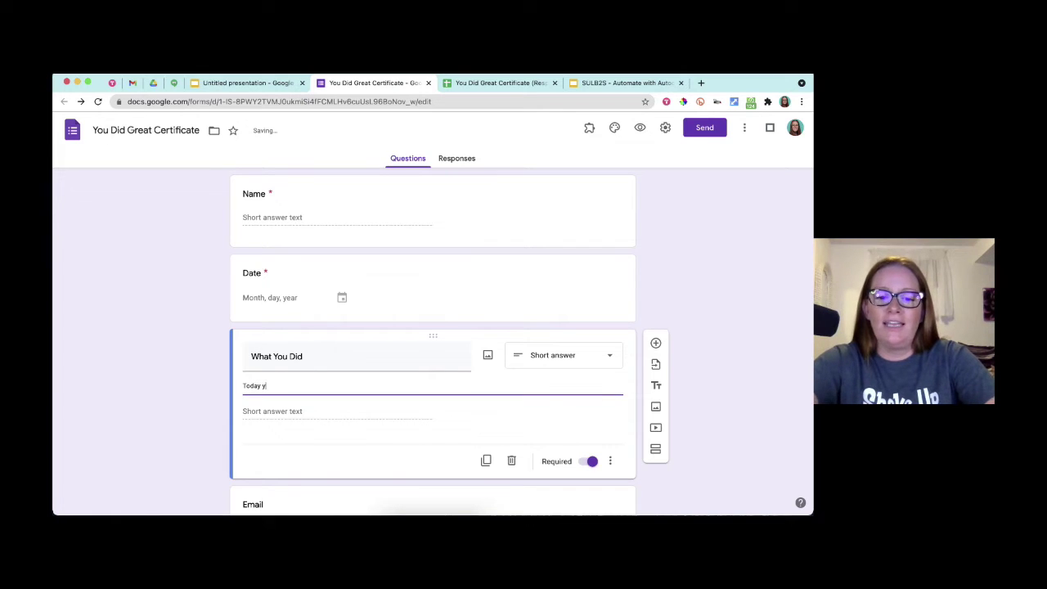
pyautogui.write('ou...')
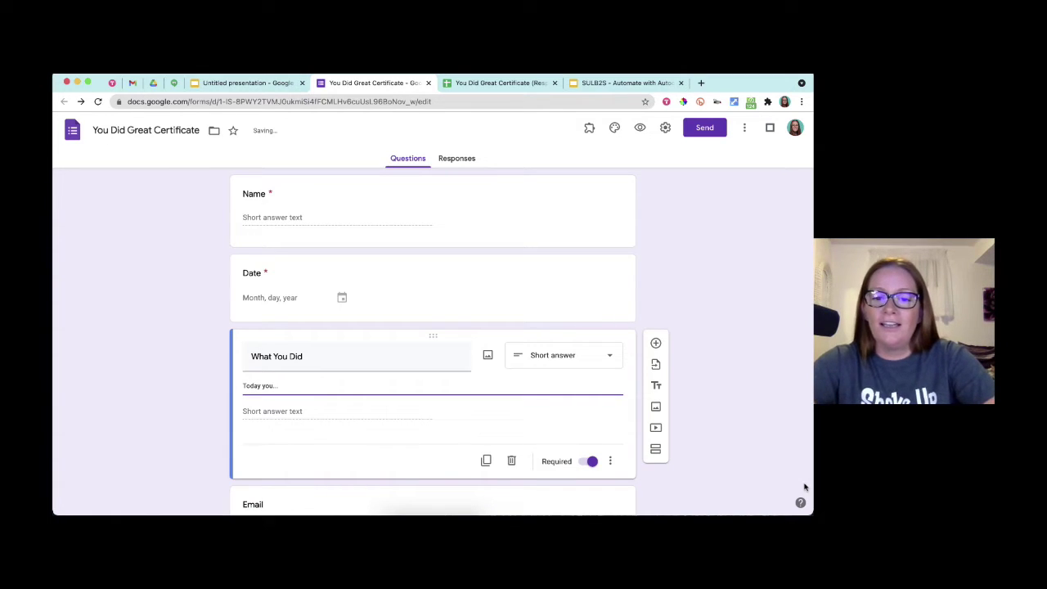
pyautogui.click(728, 456)
pyautogui.scroll(-3, 633, 439)
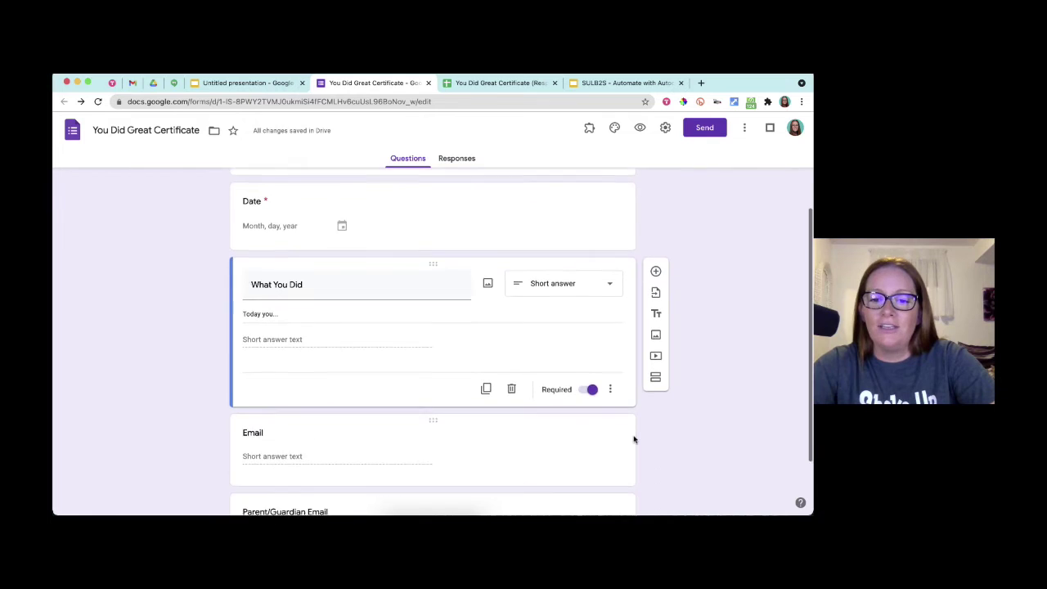
# - Change What You Did from Short answer to Paragraph, then return to the certificate presentation
pyautogui.click(596, 435)
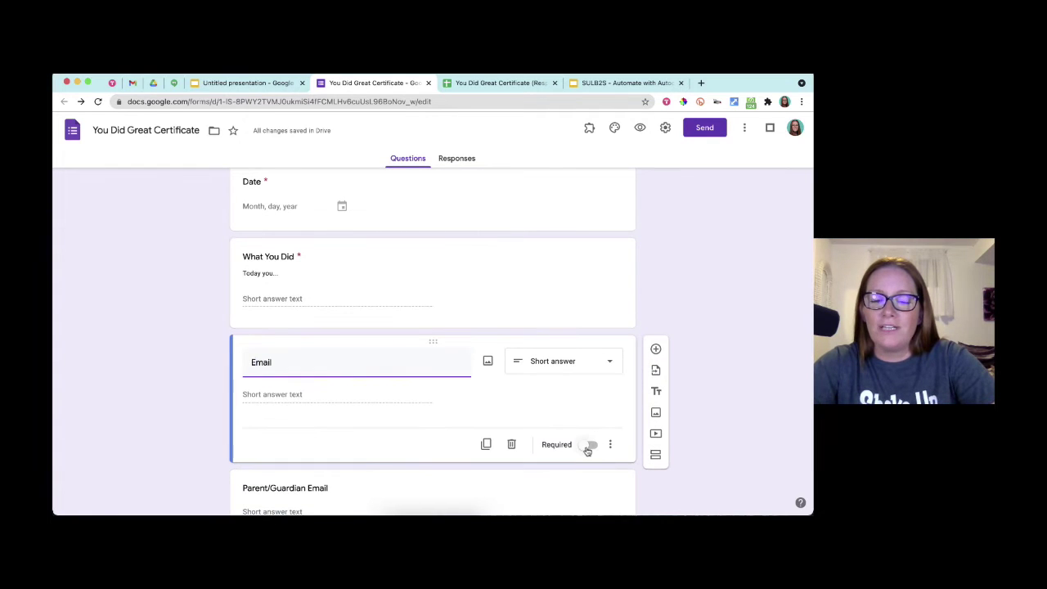
pyautogui.scroll(-1, 587, 446)
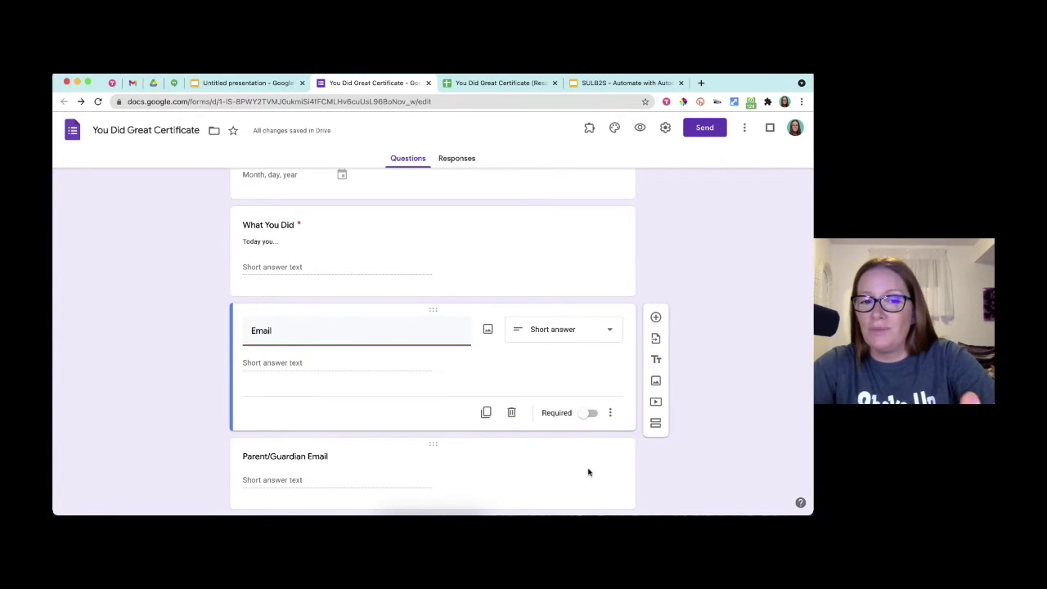
pyautogui.scroll(2, 580, 458)
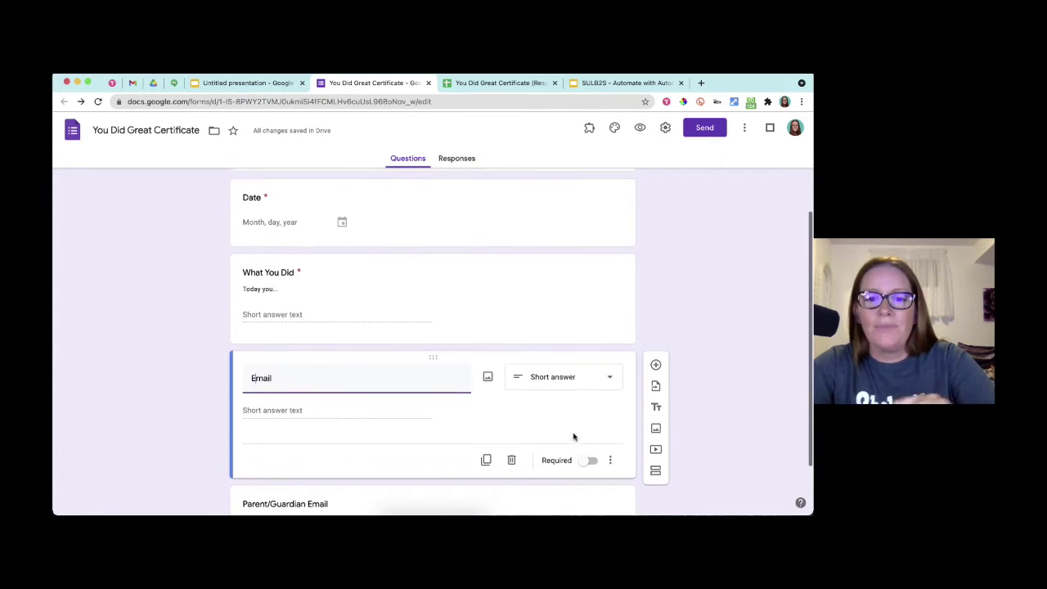
pyautogui.click(487, 314)
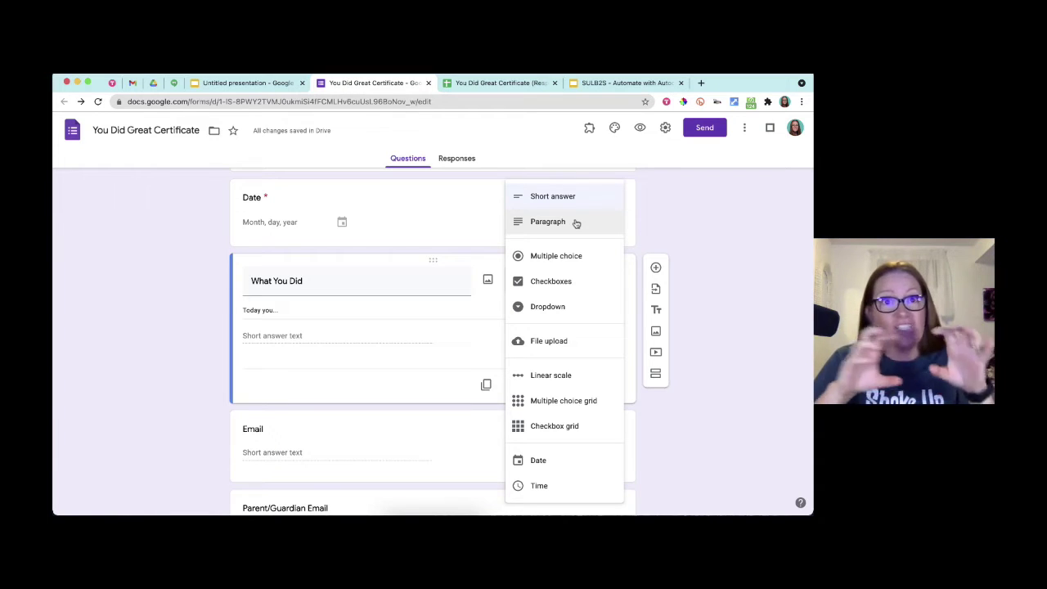
pyautogui.click(576, 223)
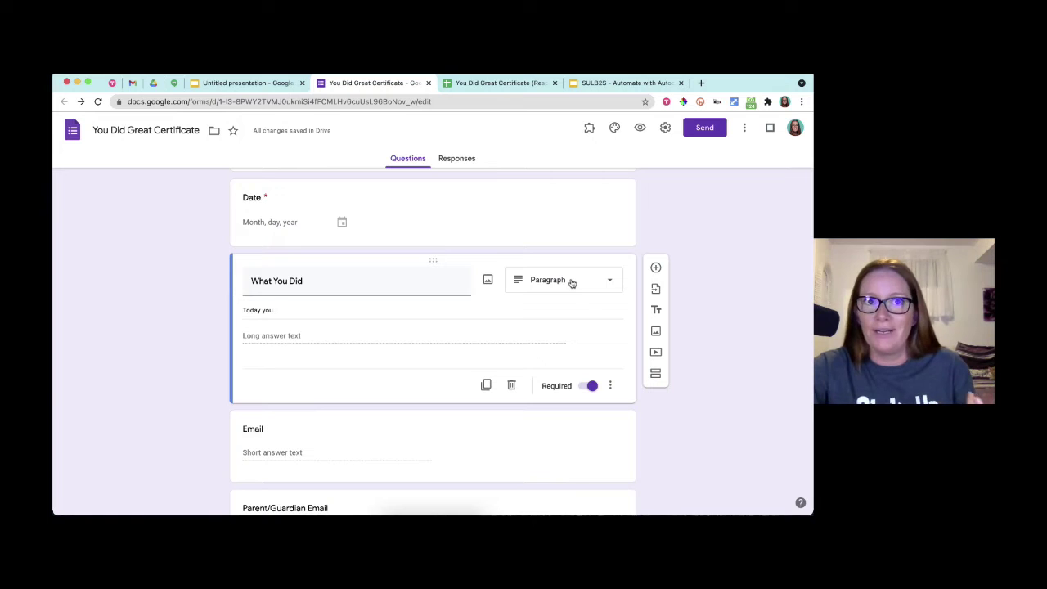
pyautogui.click(231, 85)
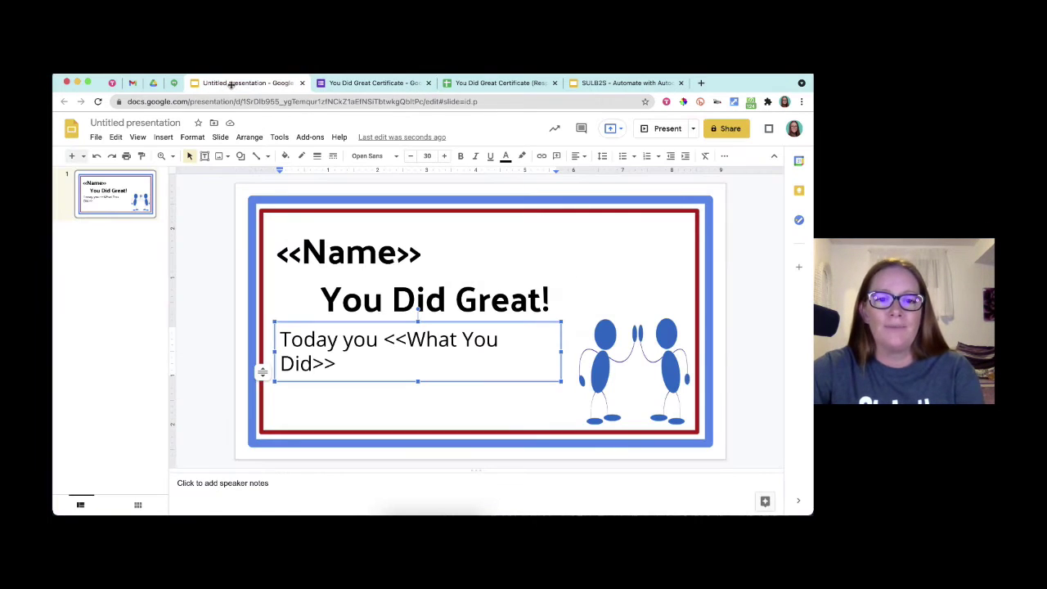
# - Set the whole 'Today you <<What You Did>>' text box to font size 20
pyautogui.click(339, 366)
pyautogui.press('super+a')
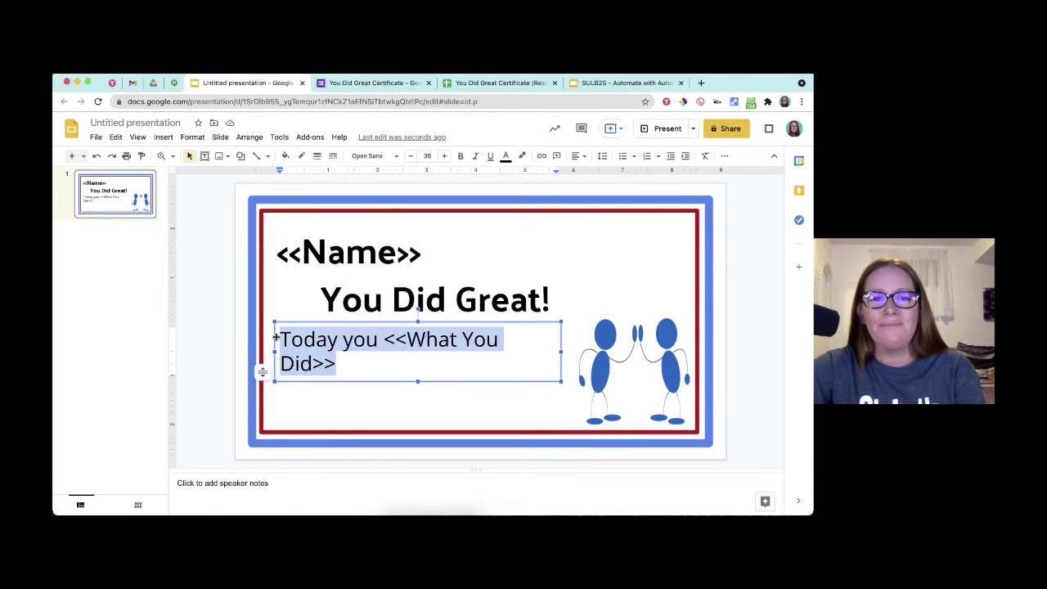
pyautogui.click(427, 156)
pyautogui.write('20')
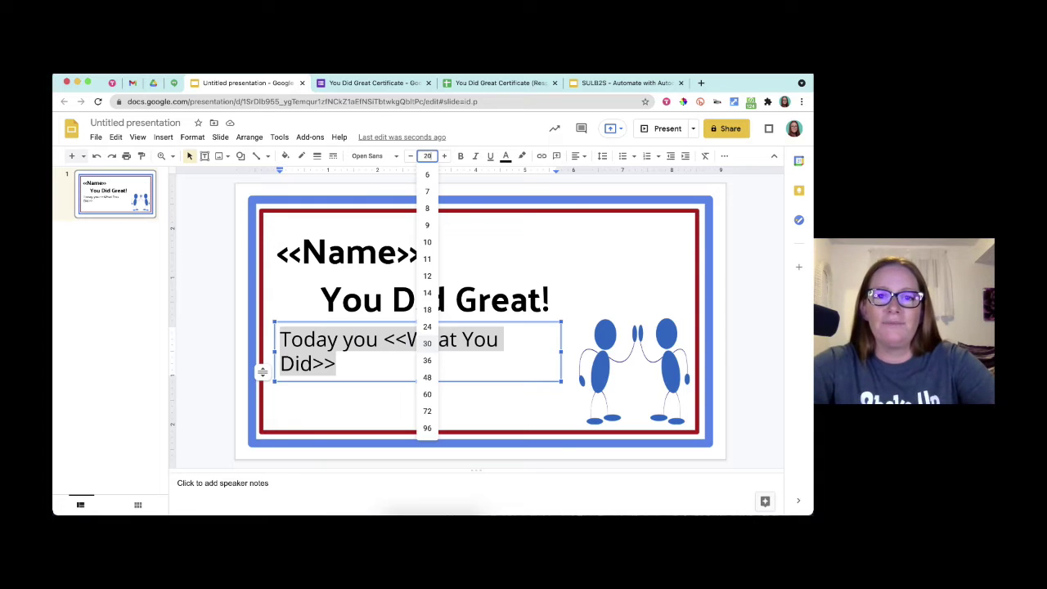
pyautogui.press('Return')
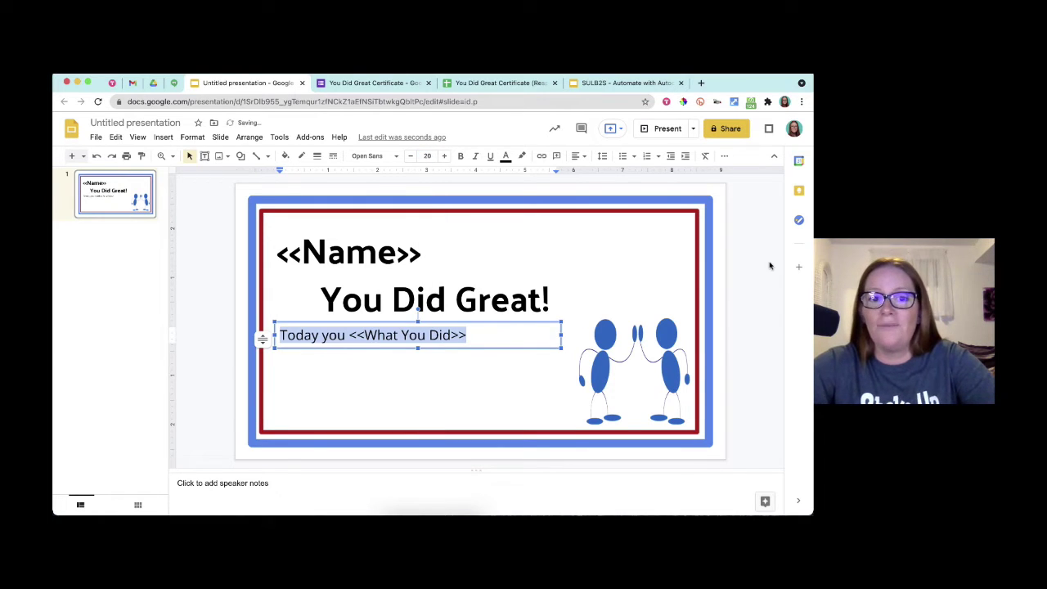
pyautogui.click(771, 267)
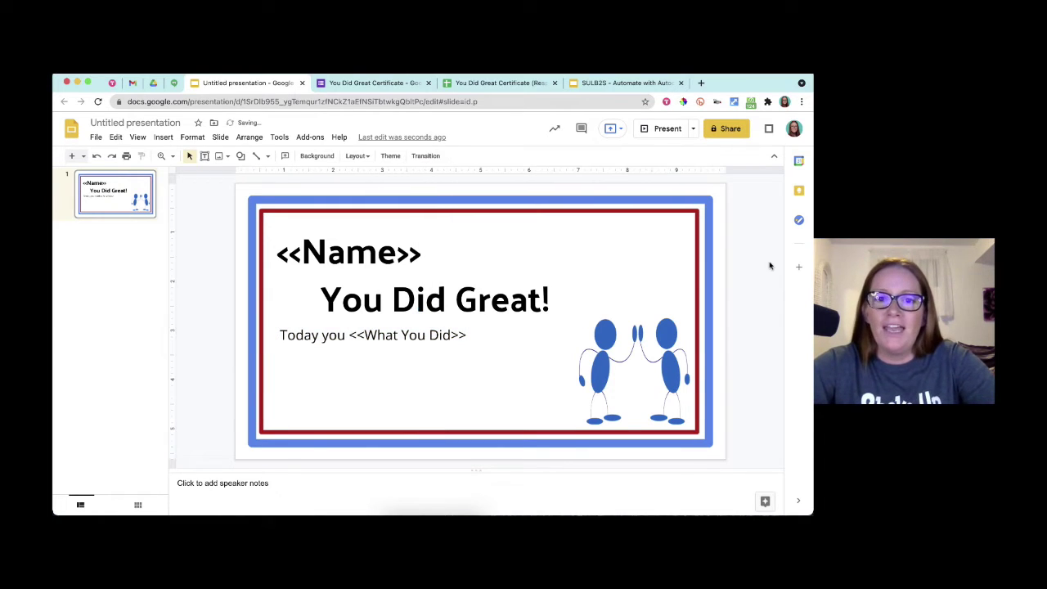
pyautogui.click(371, 83)
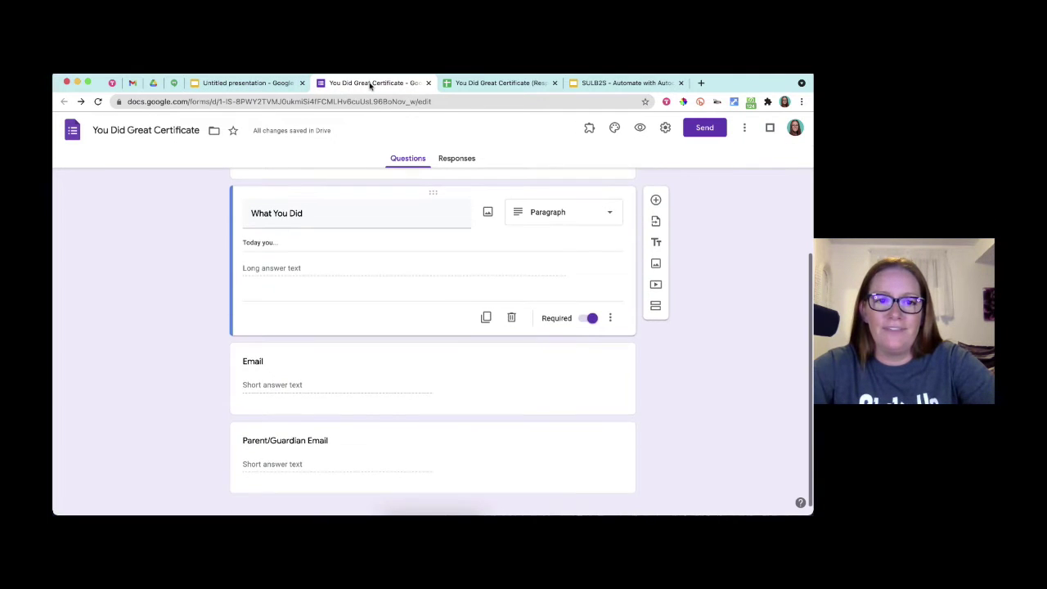
pyautogui.scroll(2, 386, 371)
pyautogui.click(250, 83)
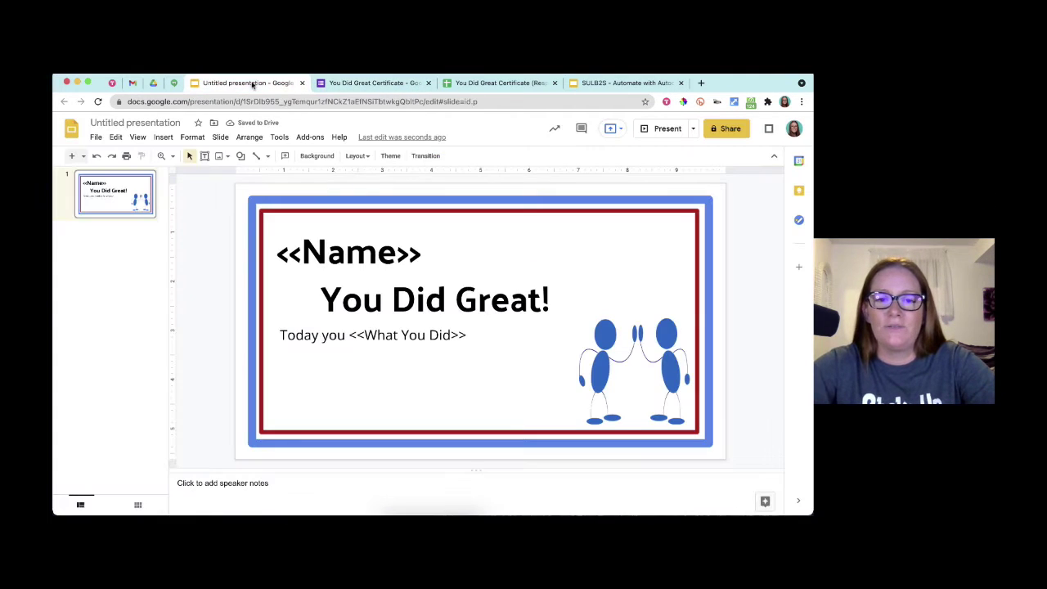
# - Duplicate the Today you text box, move the copy top-right, narrow it and right-align it
pyautogui.click(429, 333)
pyautogui.click(444, 325)
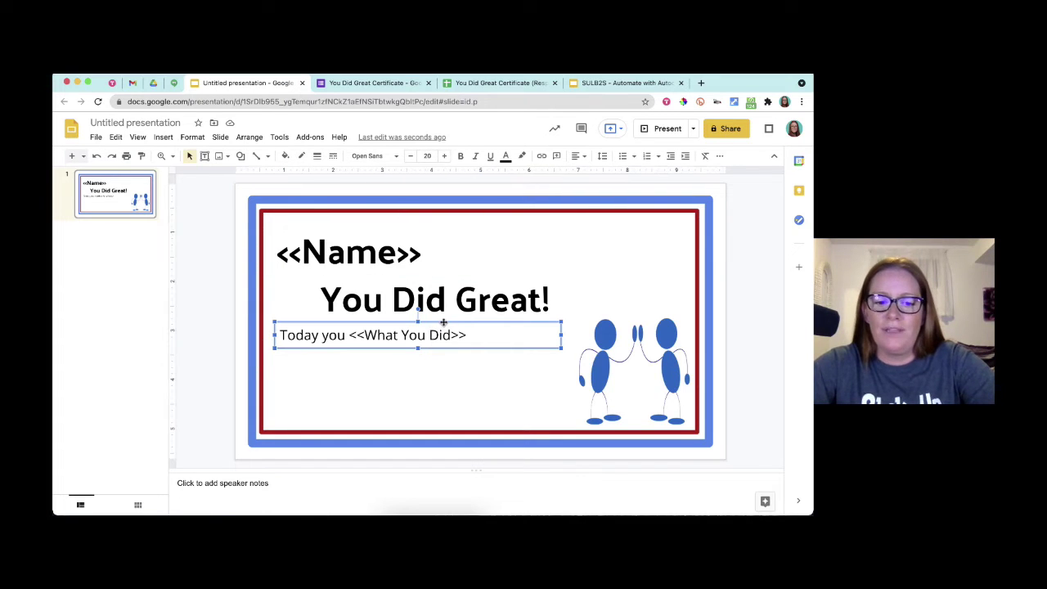
pyautogui.hotkey('ctrl', 'd')
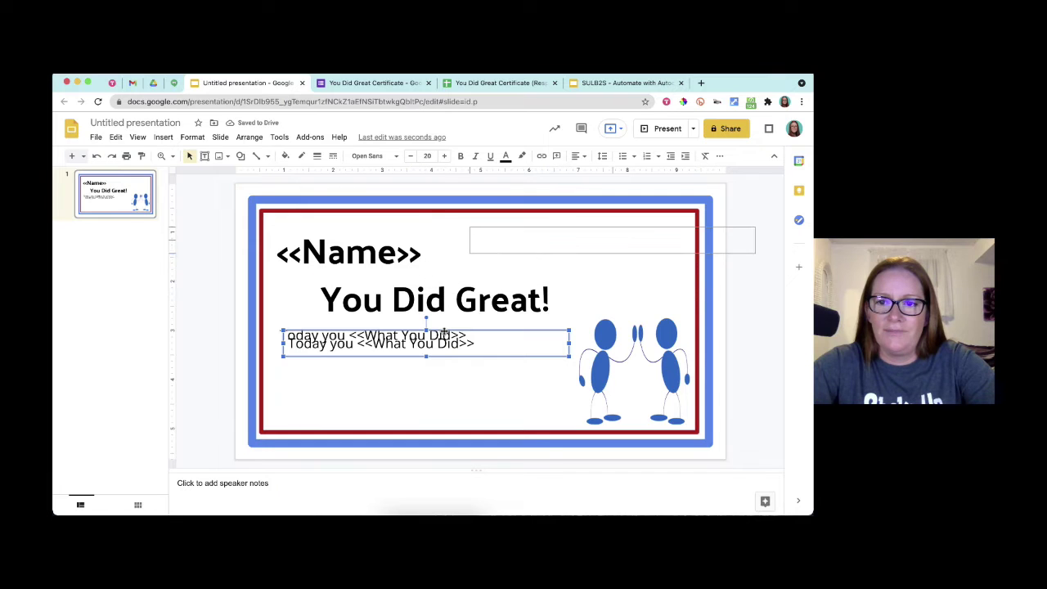
pyautogui.moveTo(567, 216); pyautogui.dragTo(567, 216)
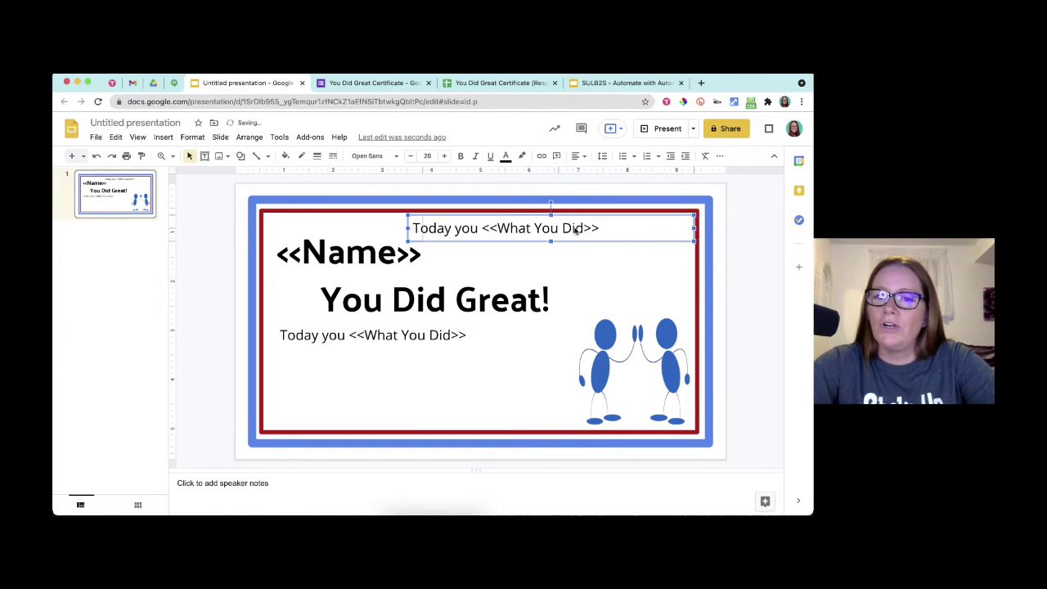
pyautogui.moveTo(407, 228); pyautogui.dragTo(576, 228)
pyautogui.click(582, 157)
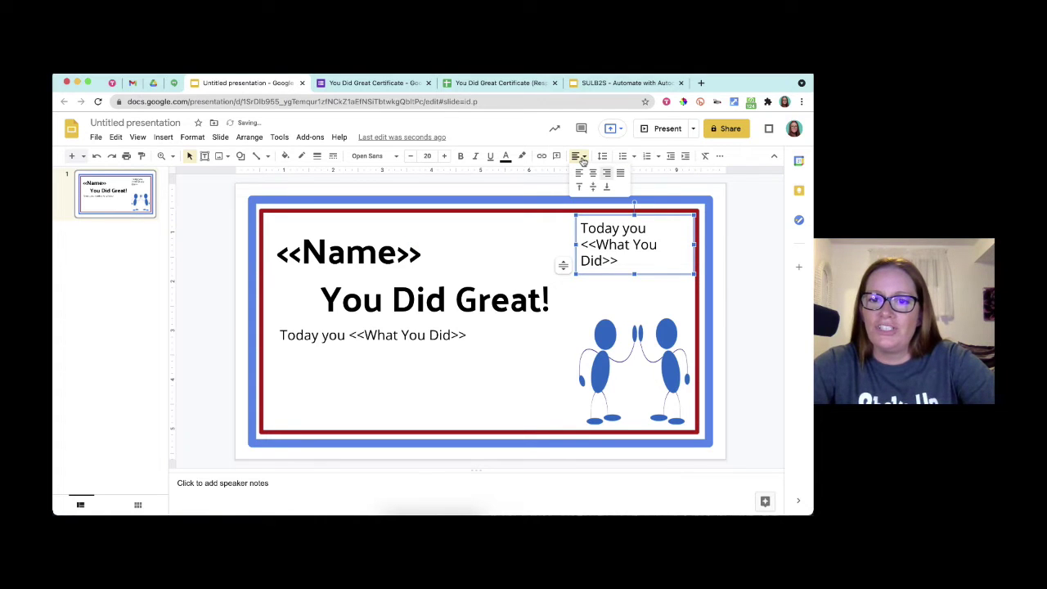
pyautogui.click(606, 173)
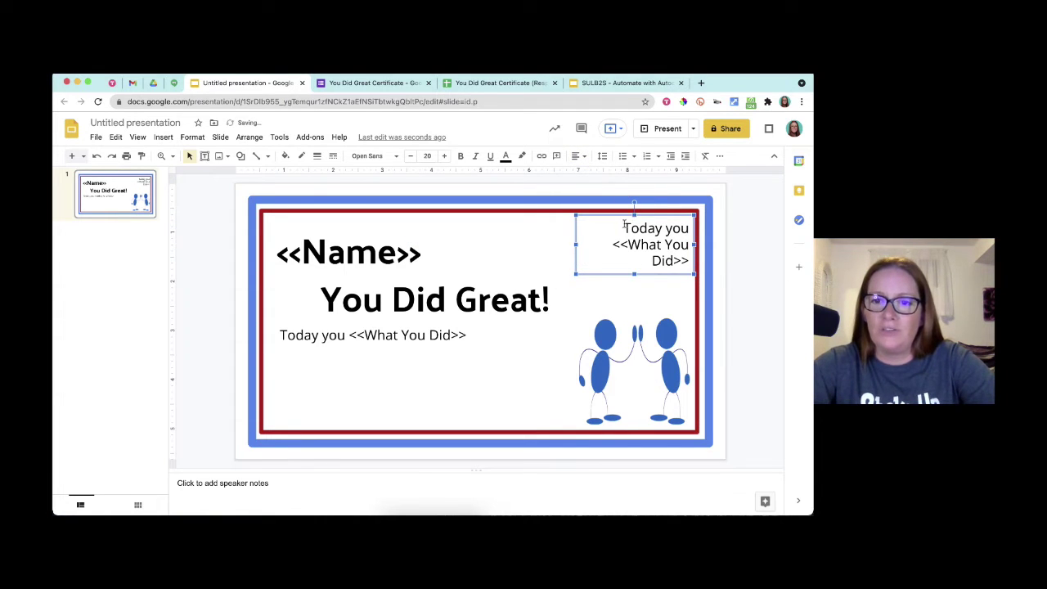
# - Replace the copy's text with <<Date>> and shrink it to size 13
pyautogui.moveTo(623, 228); pyautogui.dragTo(677, 244)
pyautogui.press('BackSpace')
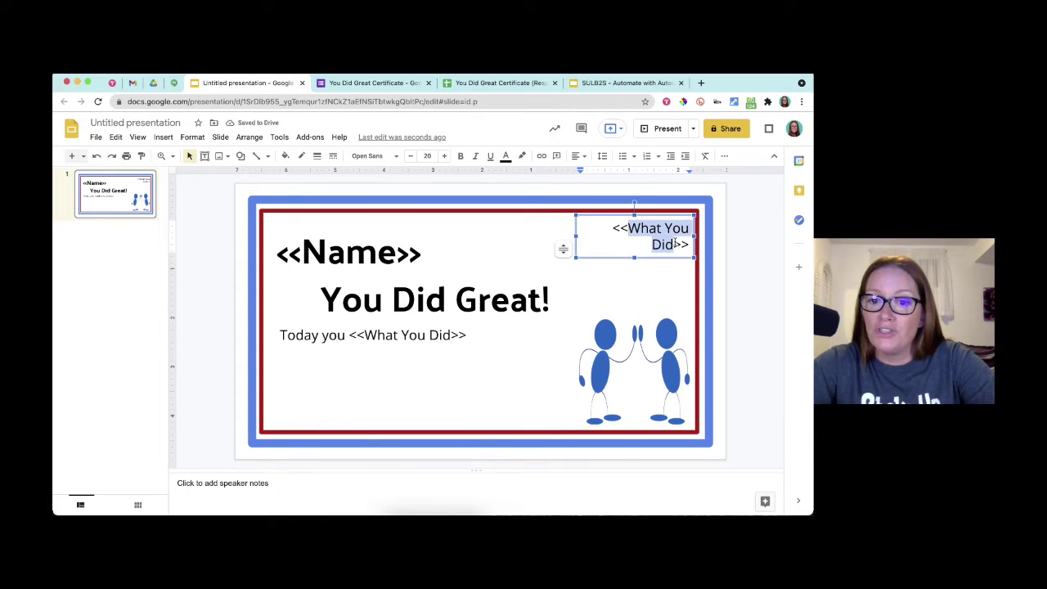
pyautogui.write('Date')
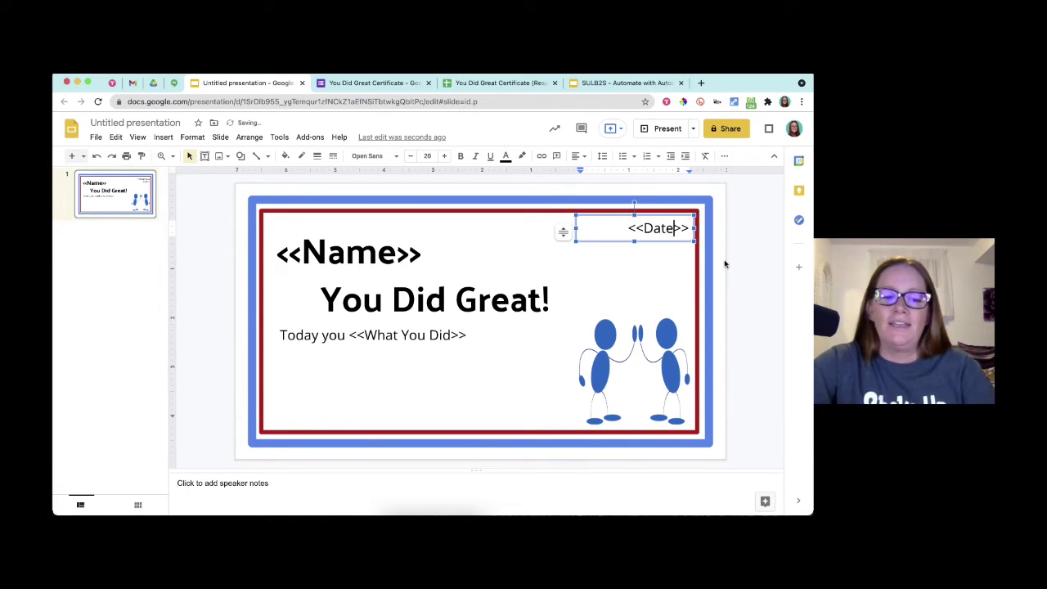
pyautogui.hotkey('ctrl', 'a')
pyautogui.hotkey('ctrl', 'shift', ',')
pyautogui.hotkey('ctrl', 'shift', ',')
pyautogui.hotkey('ctrl', 'shift', ',')
pyautogui.hotkey('ctrl', 'shift', ',')
pyautogui.hotkey('ctrl', 'shift', ',')
pyautogui.hotkey('ctrl', 'shift', ',')
pyautogui.hotkey('ctrl', 'shift', ',')
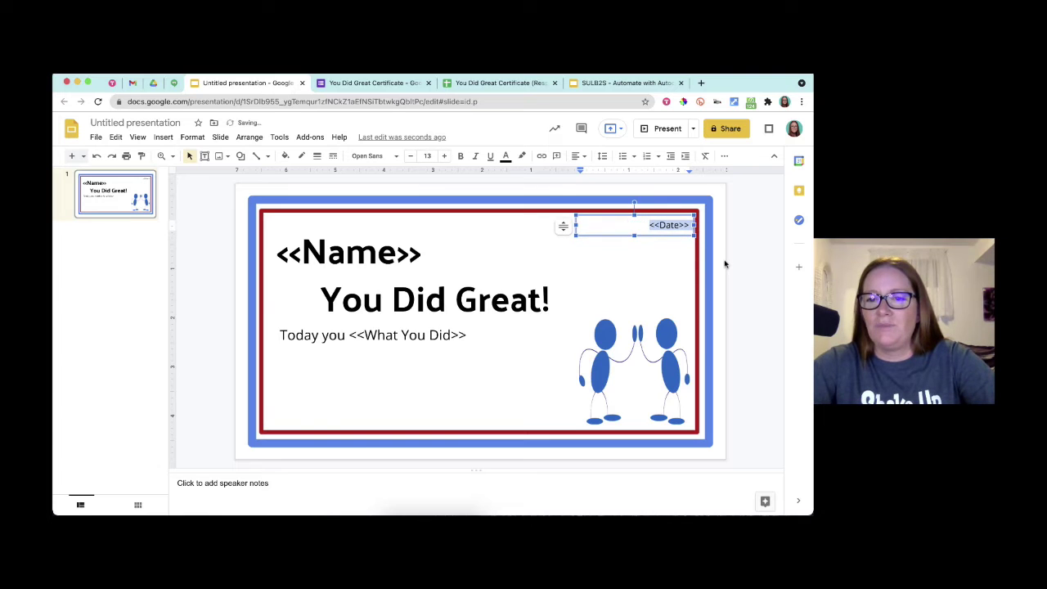
pyautogui.click(756, 250)
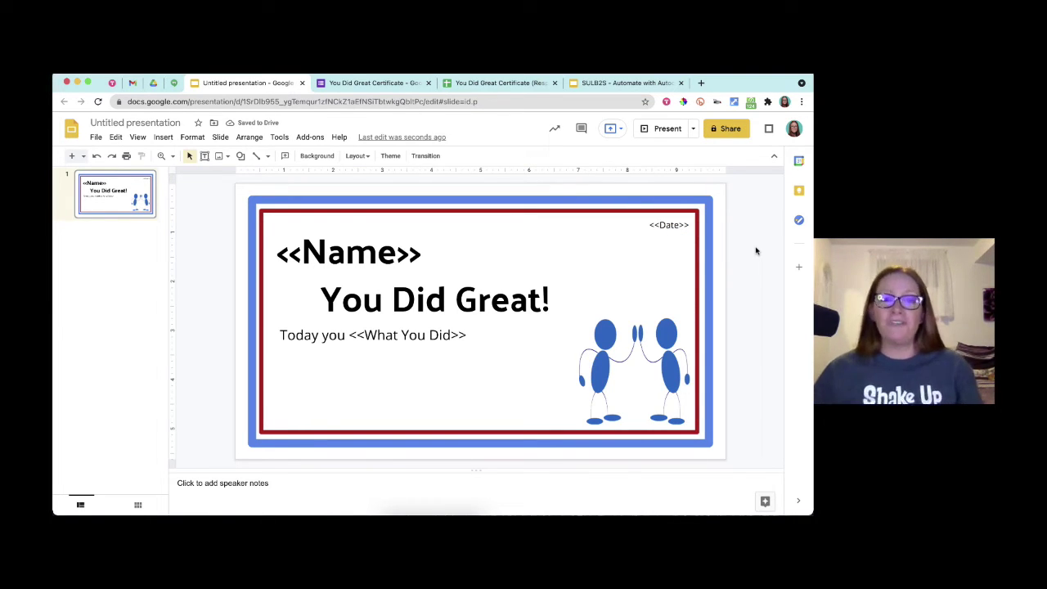
# - Add a drop shadow to the You Did Great! heading through Format options
pyautogui.click(390, 336)
pyautogui.click(401, 296)
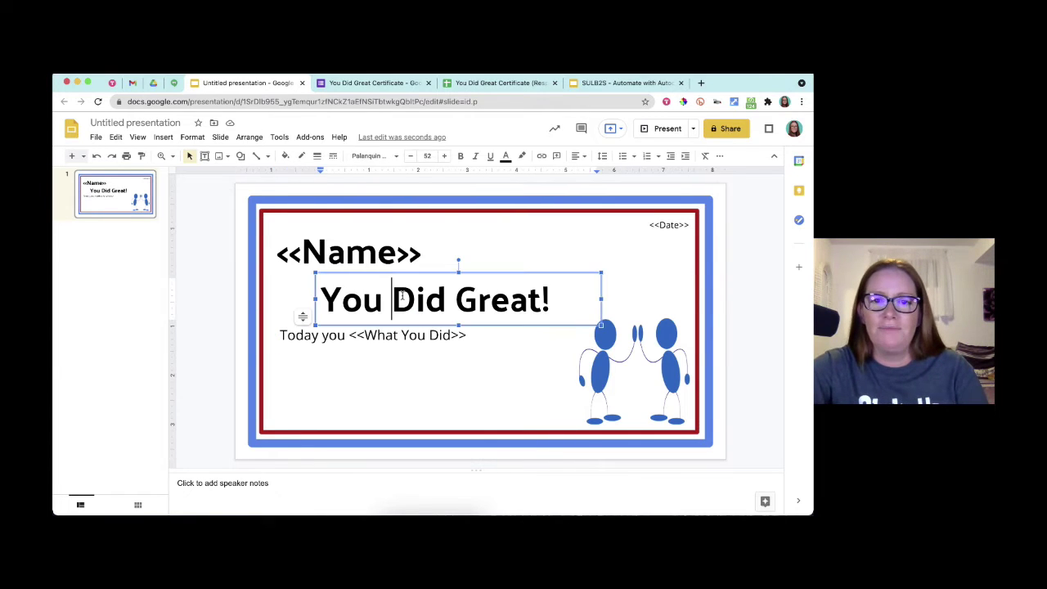
pyautogui.tripleClick(402, 296)
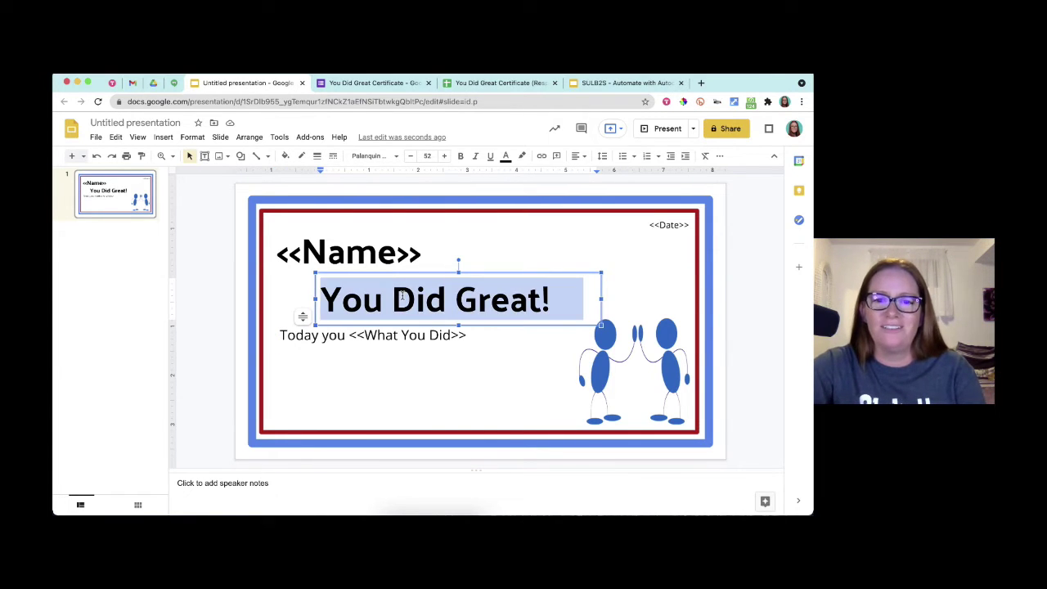
pyautogui.click(719, 155)
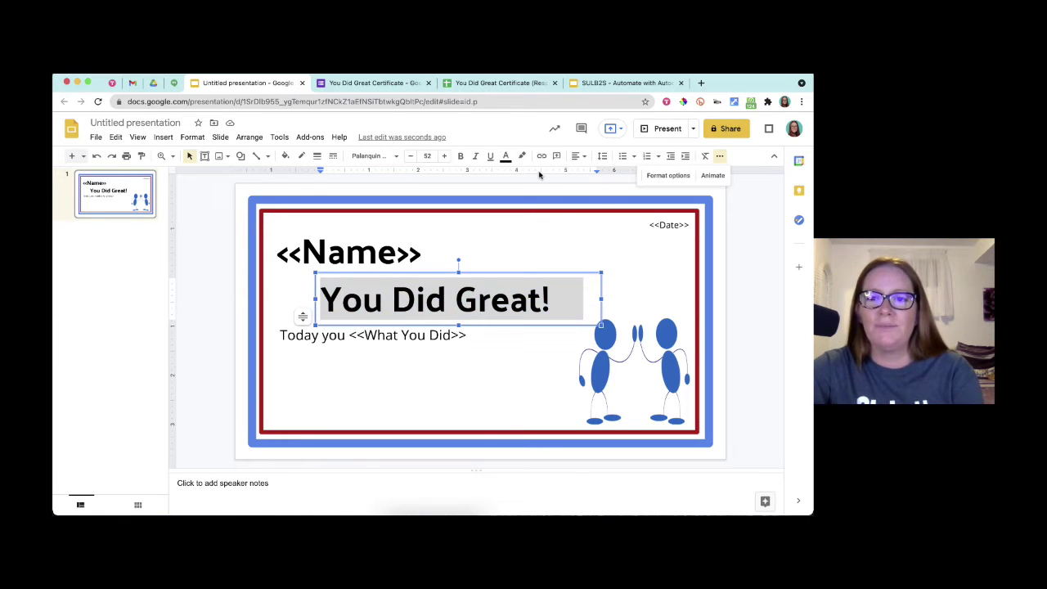
pyautogui.click(681, 175)
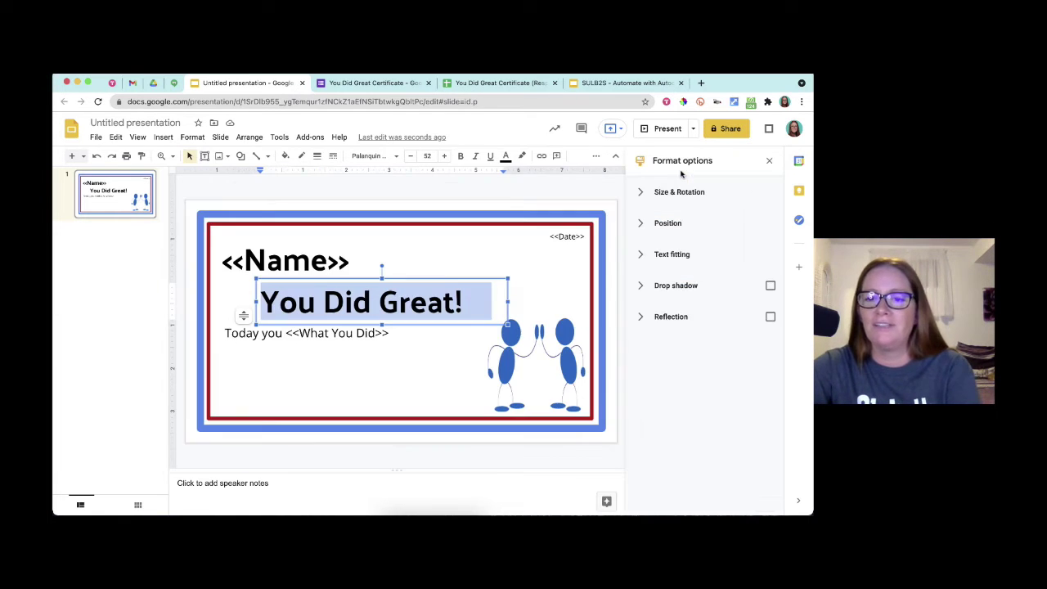
pyautogui.click(771, 285)
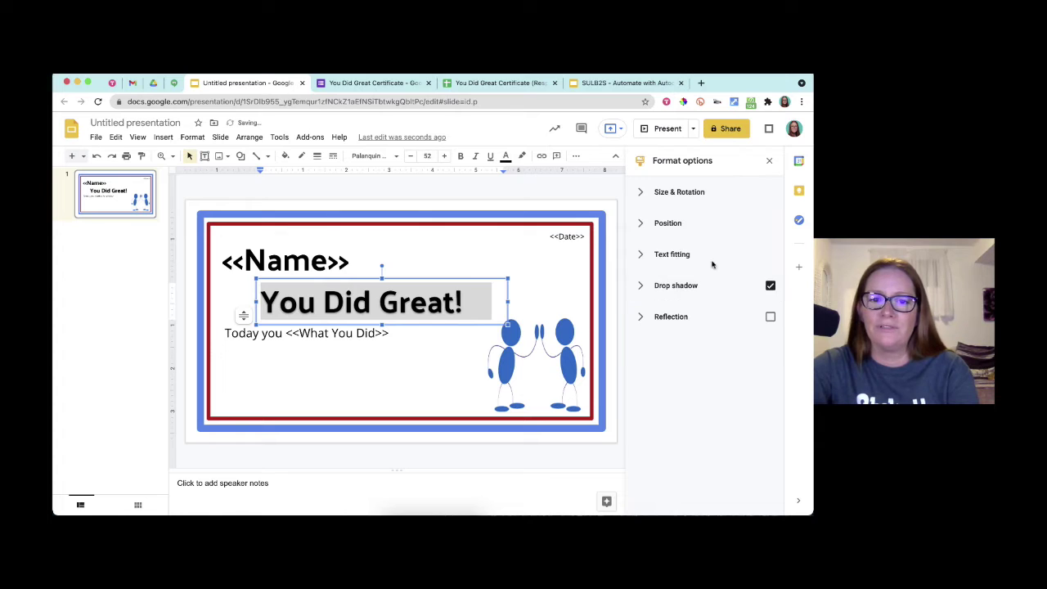
pyautogui.click(566, 188)
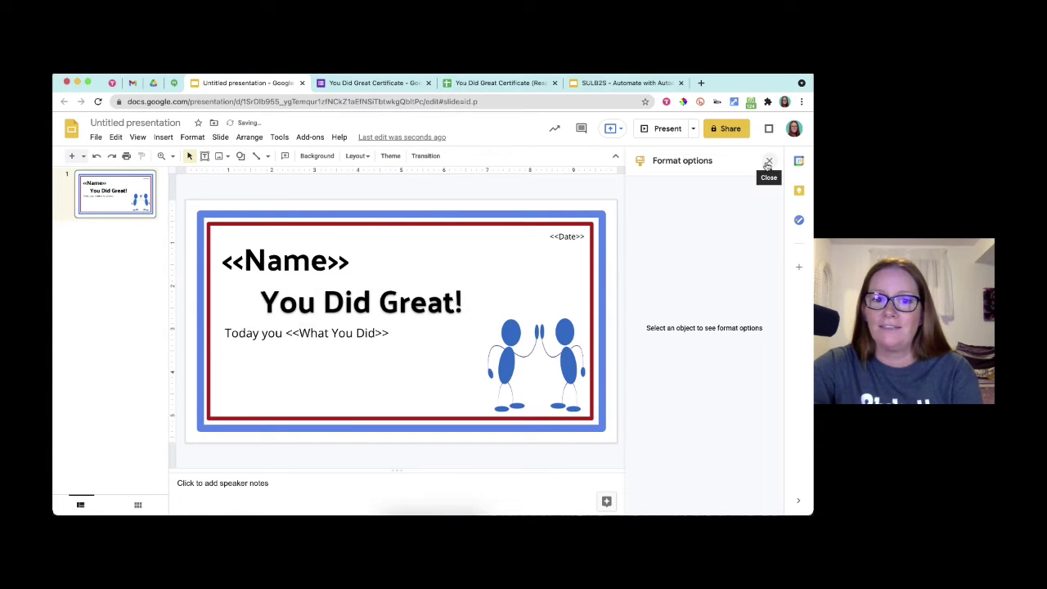
# - Make the You Did Great! heading text dark red and close Format options
pyautogui.doubleClick(365, 306)
pyautogui.tripleClick(365, 306)
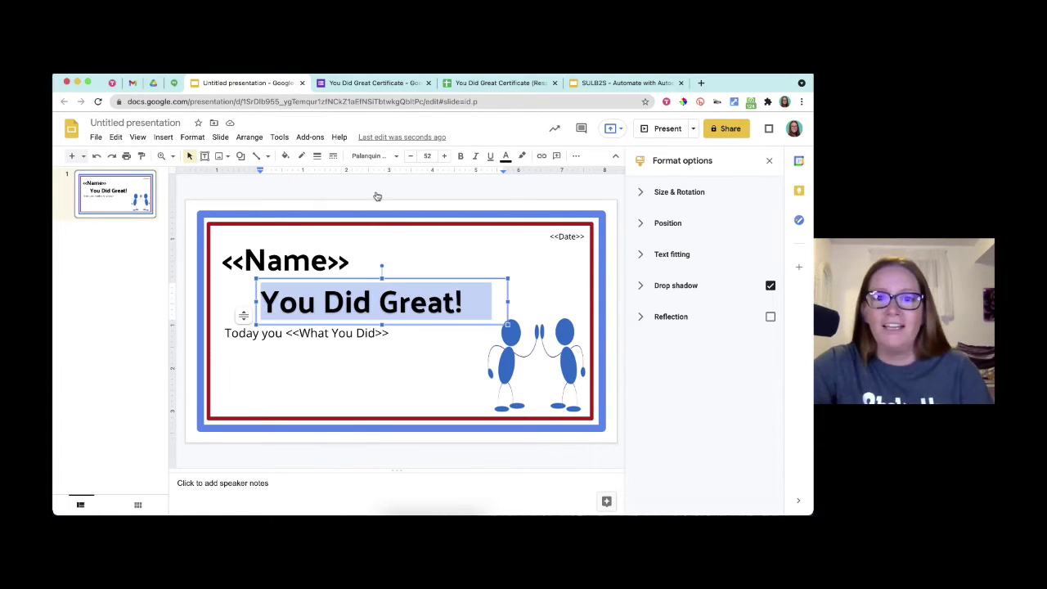
pyautogui.click(505, 155)
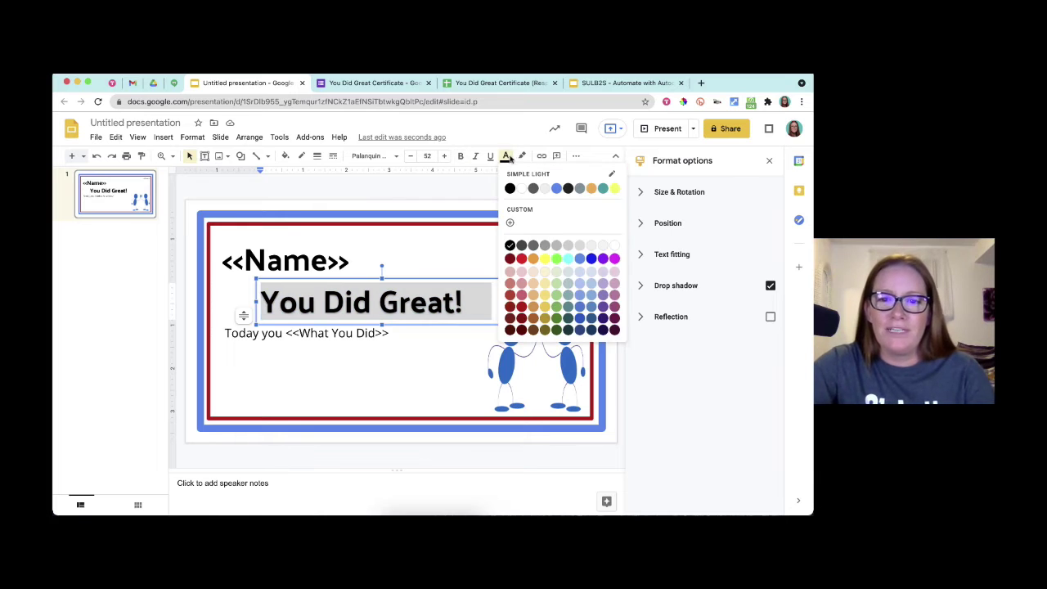
pyautogui.click(522, 308)
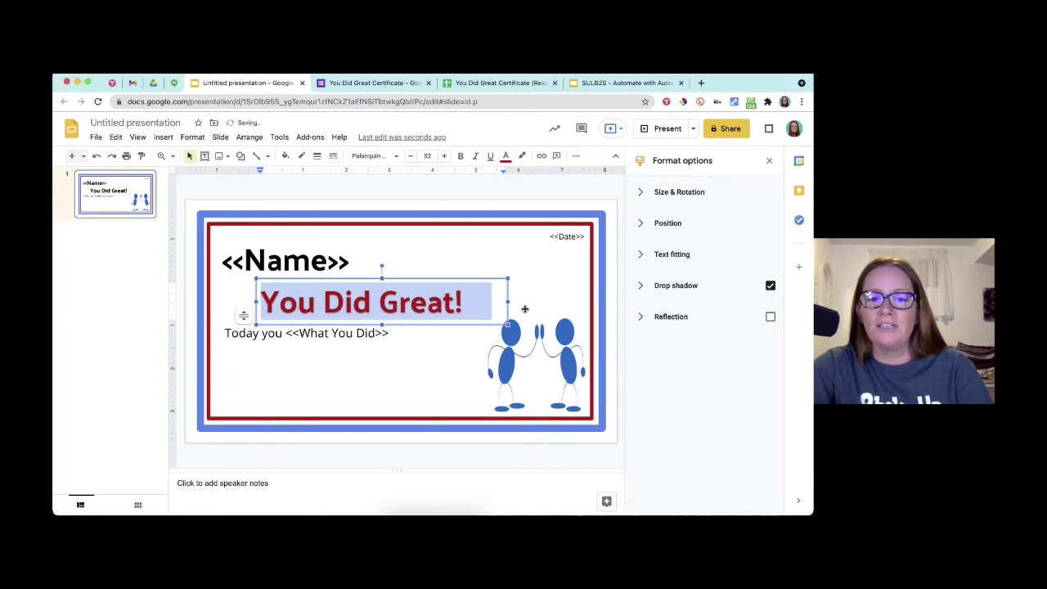
pyautogui.click(619, 274)
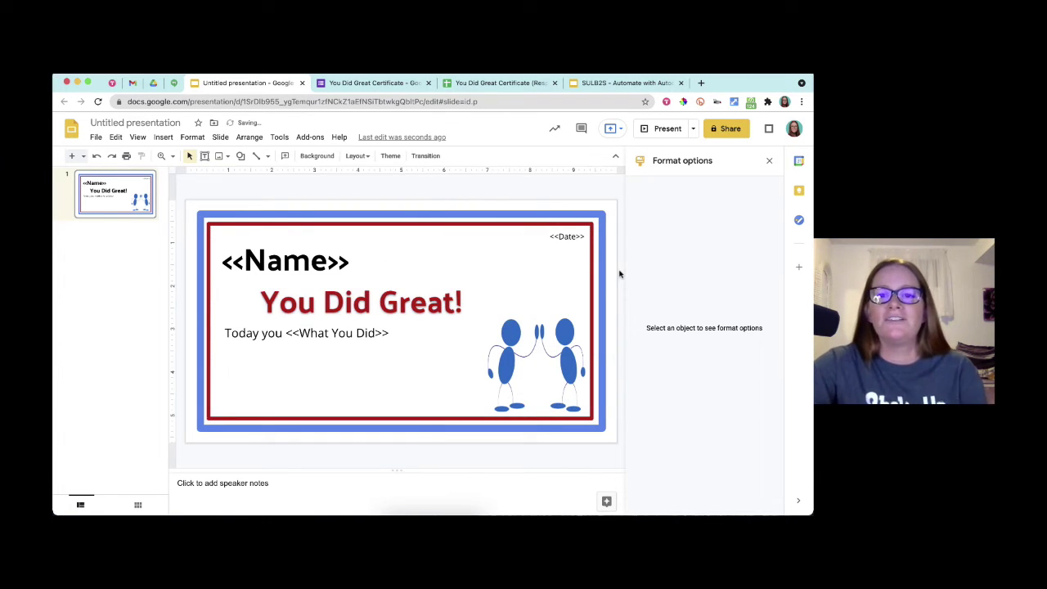
pyautogui.click(770, 161)
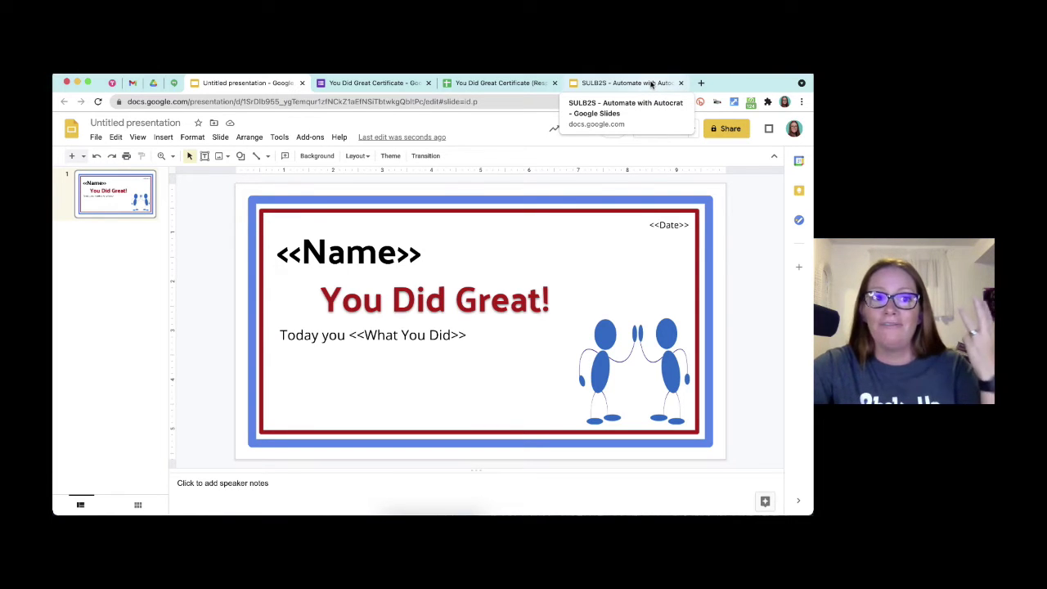
# - Title the presentation 'You Did Great Certificate Template' and go back to the Autocrat tutorial deck
pyautogui.click(142, 121)
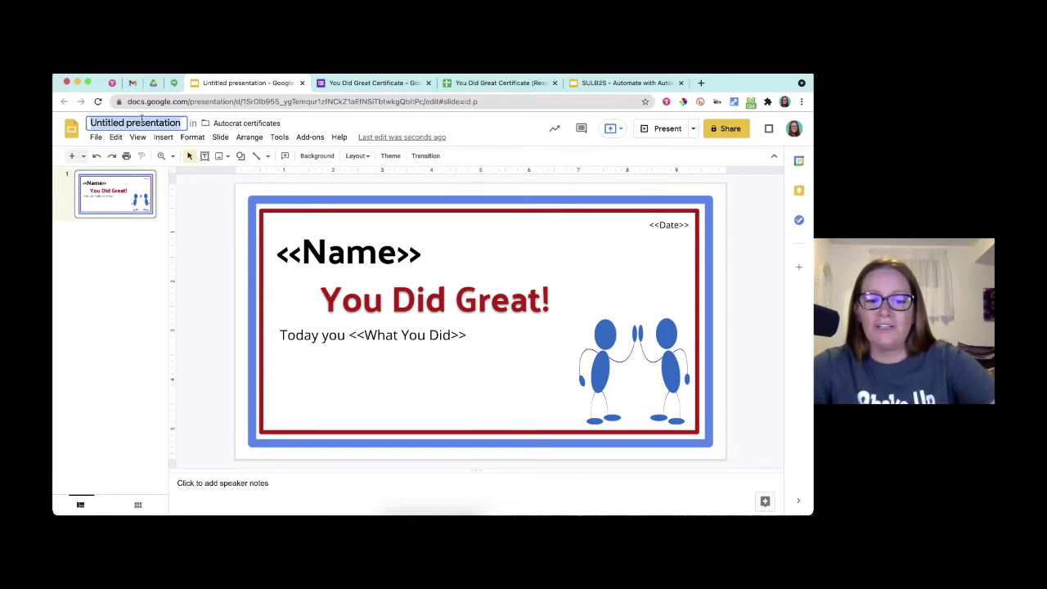
pyautogui.write('You Di')
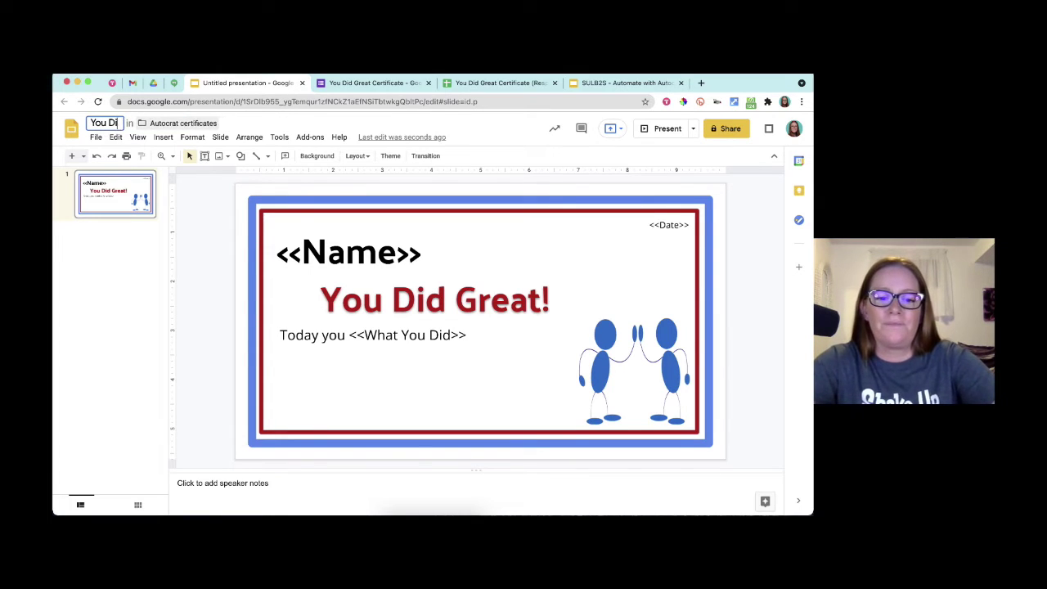
pyautogui.write('d Great Certif')
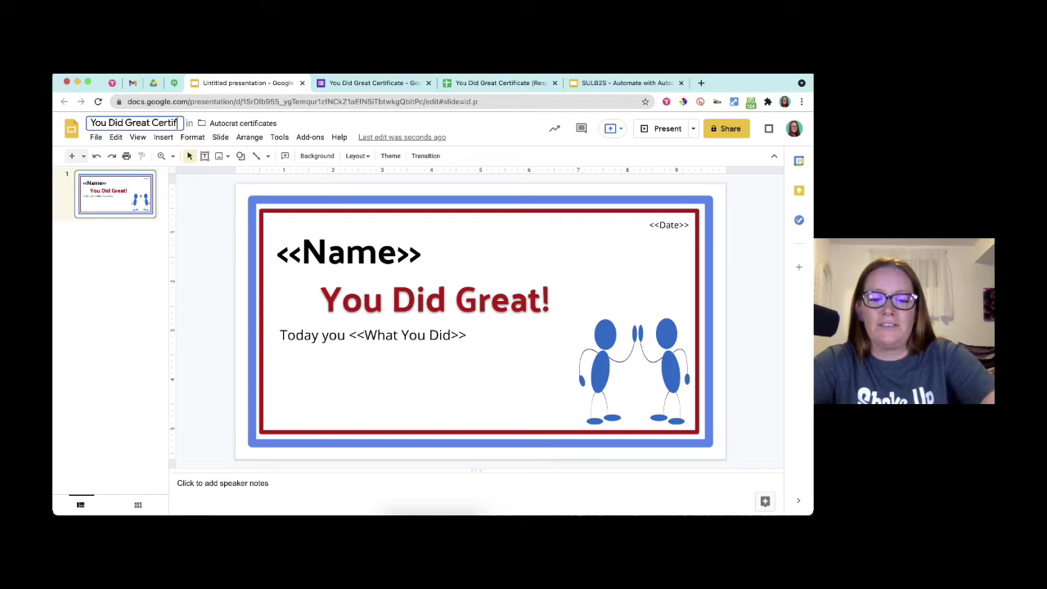
pyautogui.write('icate Template')
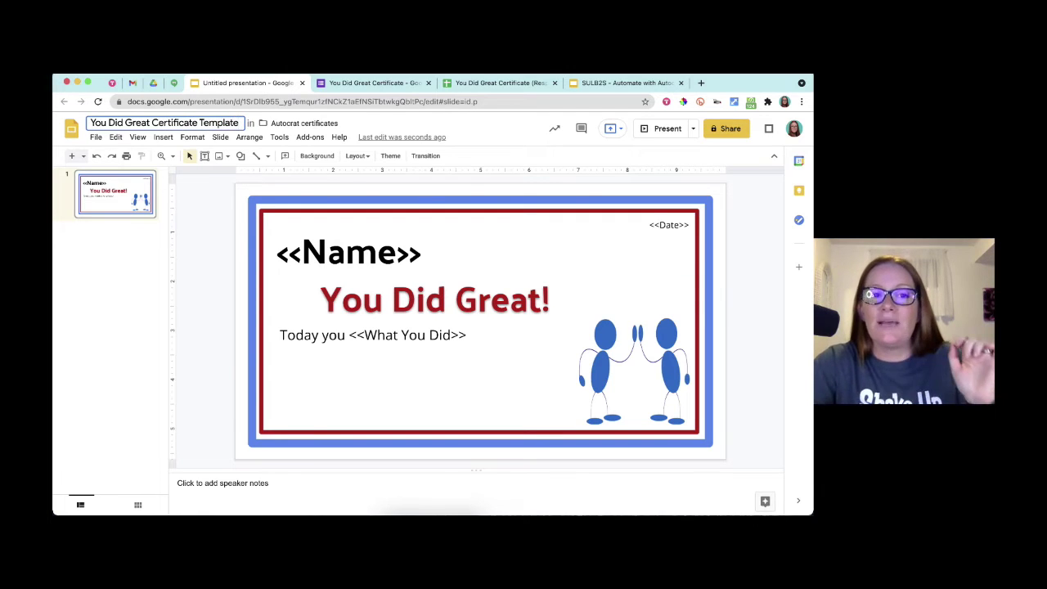
pyautogui.press('Return')
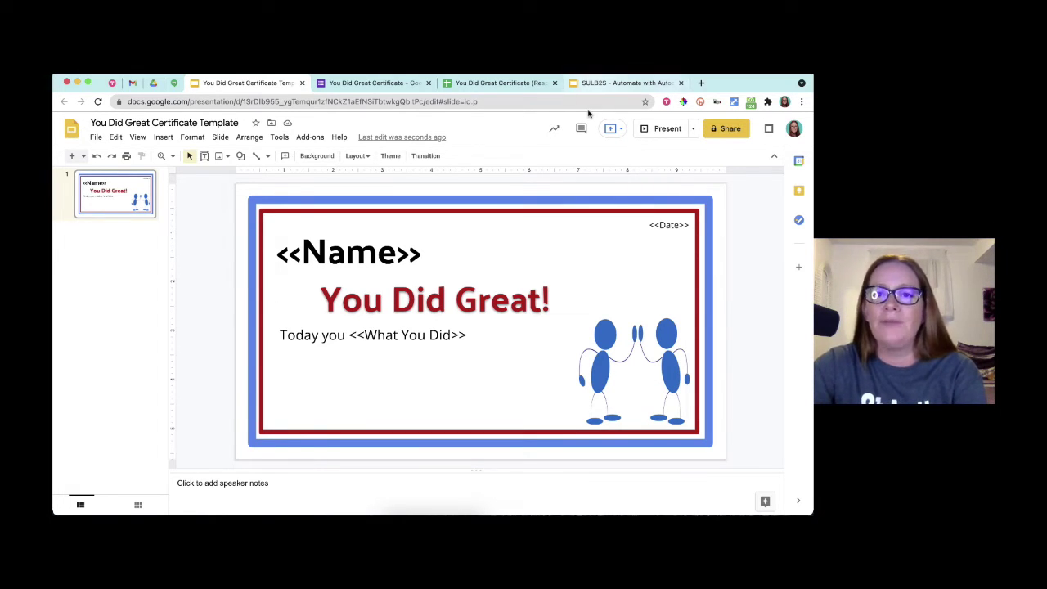
pyautogui.click(596, 82)
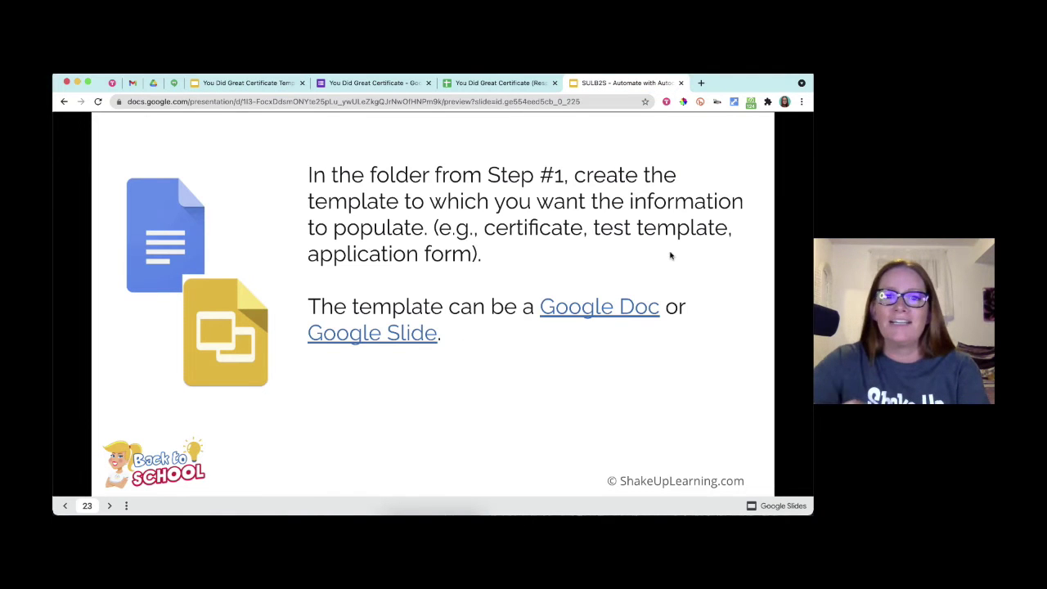
# - Advance the tutorial through slides 24 and 25 to slide 26 on installing Autocrat
pyautogui.click(668, 256)
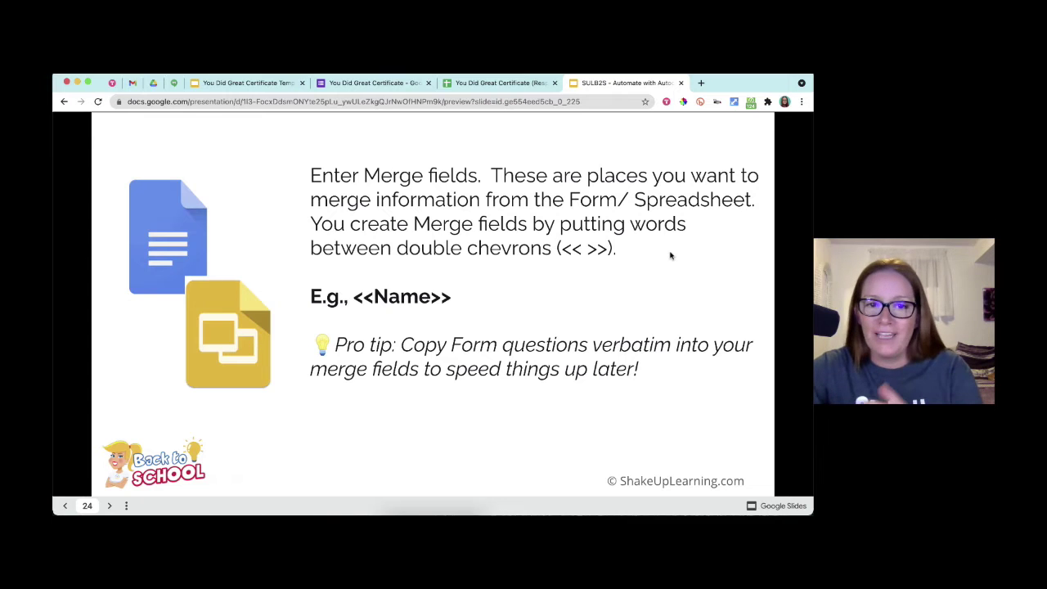
pyautogui.press('Right')
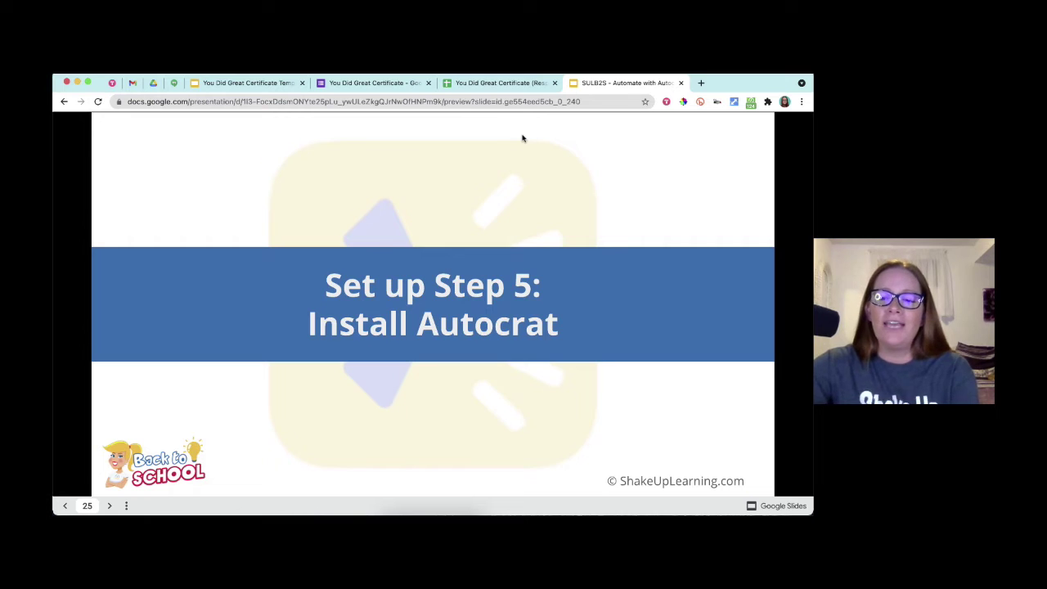
pyautogui.press('Right')
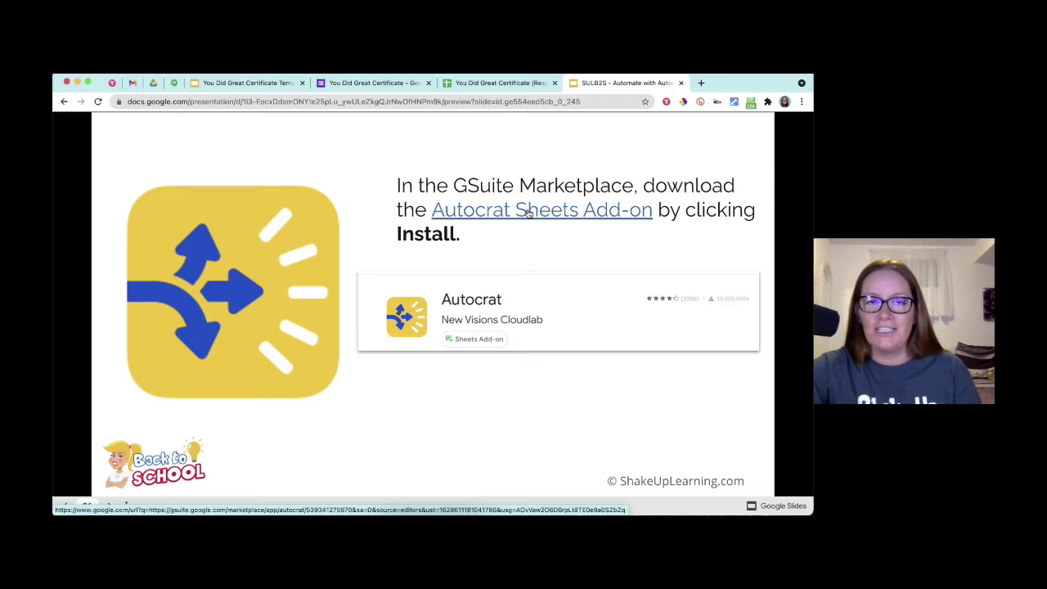
# - Open Autocrat's Marketplace listing, start and continue its install, then show the responses spreadsheet
pyautogui.click(529, 211)
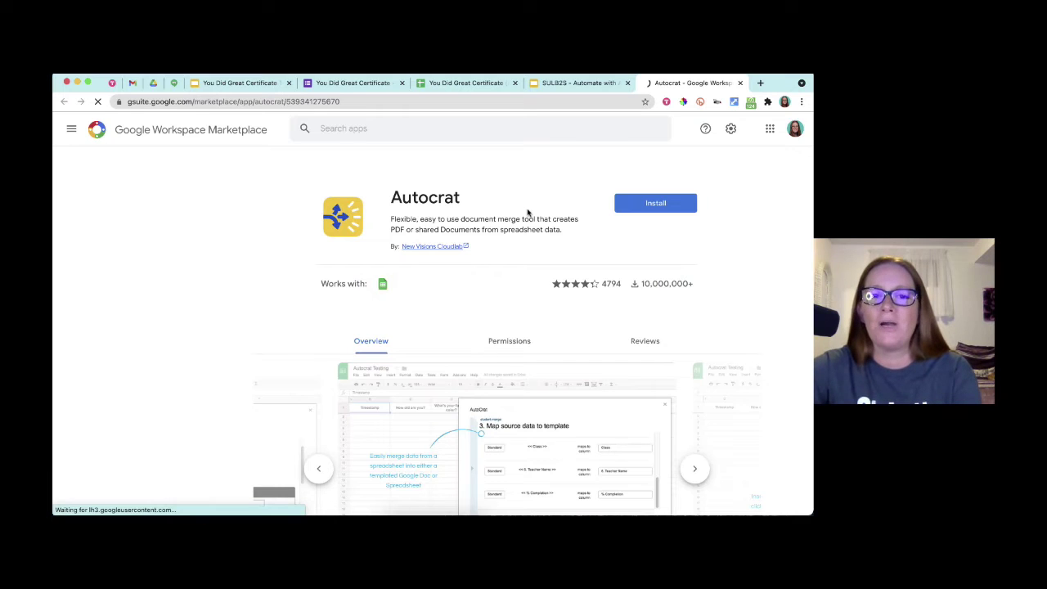
pyautogui.click(666, 205)
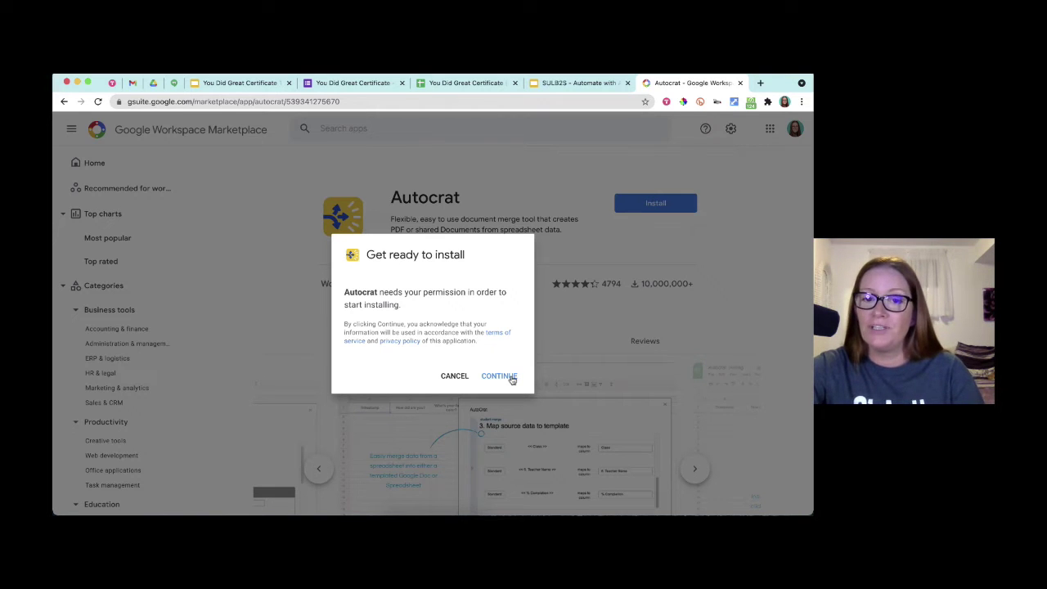
pyautogui.click(509, 377)
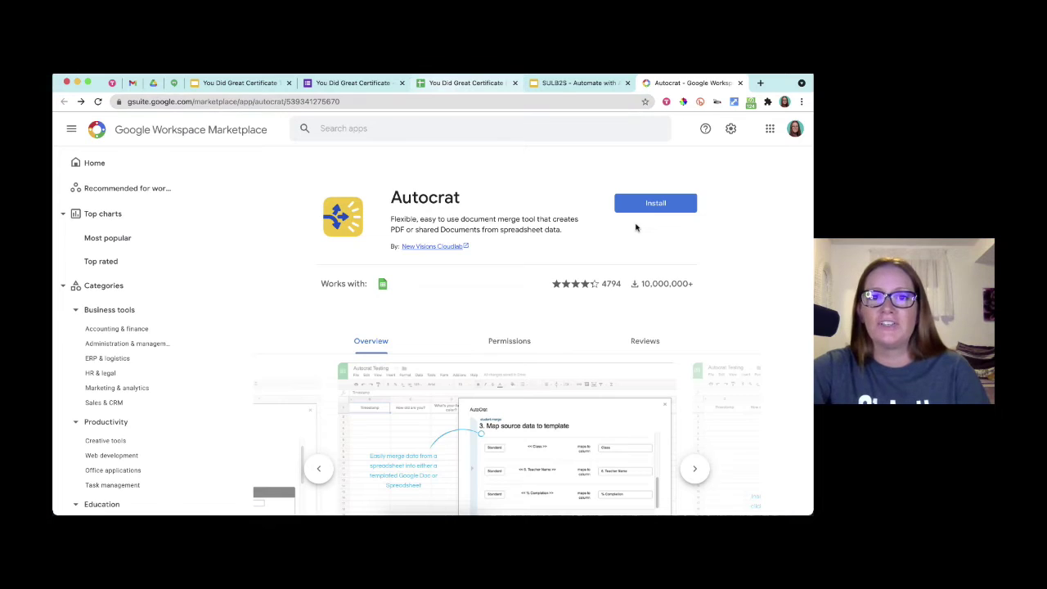
pyautogui.press('super+3')
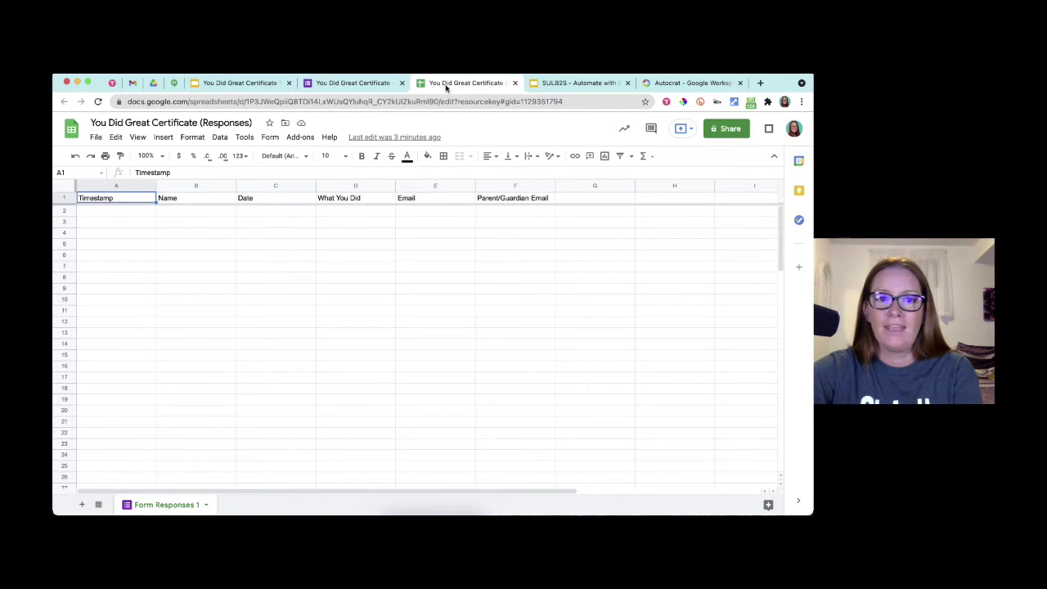
# - Find Autocrat through the Sheets Add-ons > Get add-ons Marketplace and confirm its installation
pyautogui.click(300, 136)
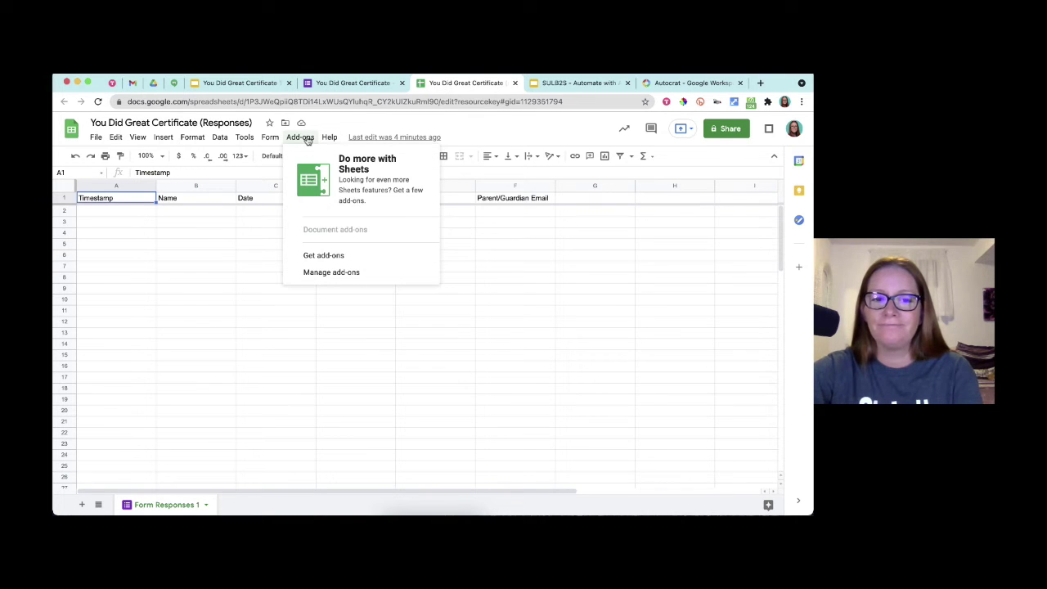
pyautogui.click(323, 255)
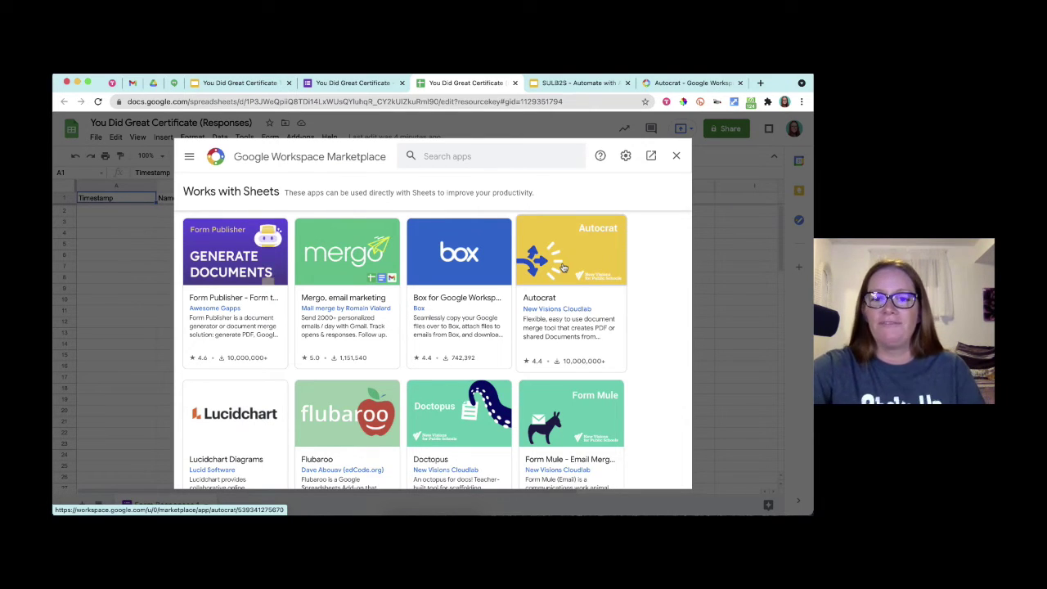
pyautogui.click(562, 268)
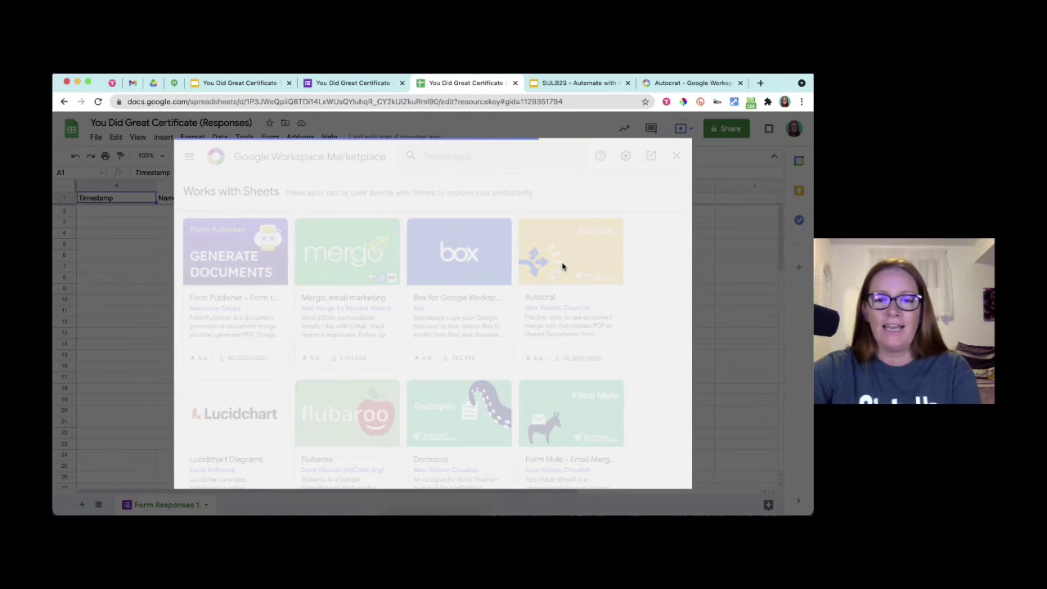
pyautogui.click(576, 231)
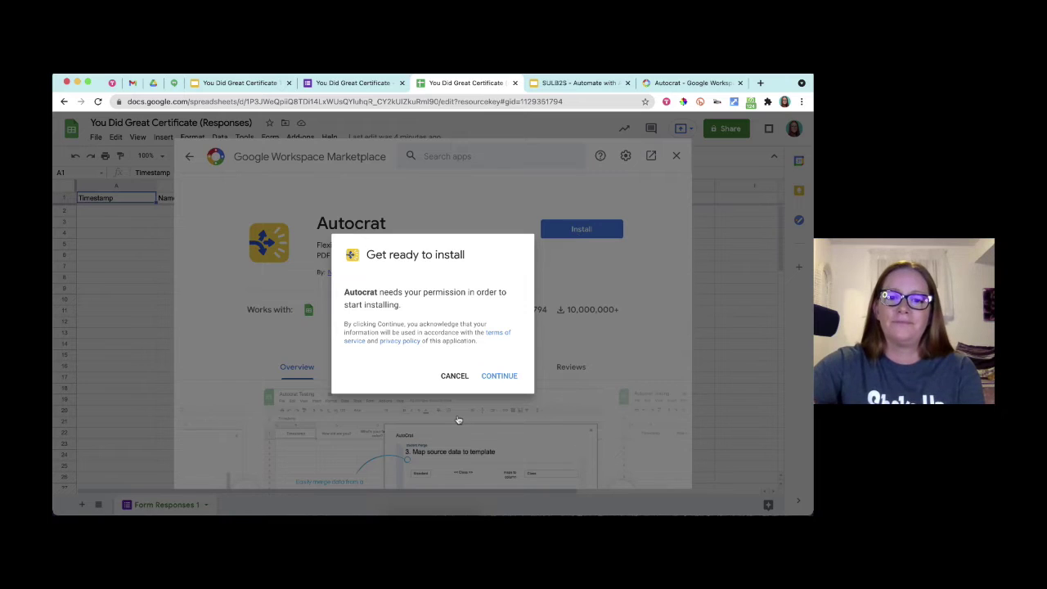
pyautogui.click(499, 375)
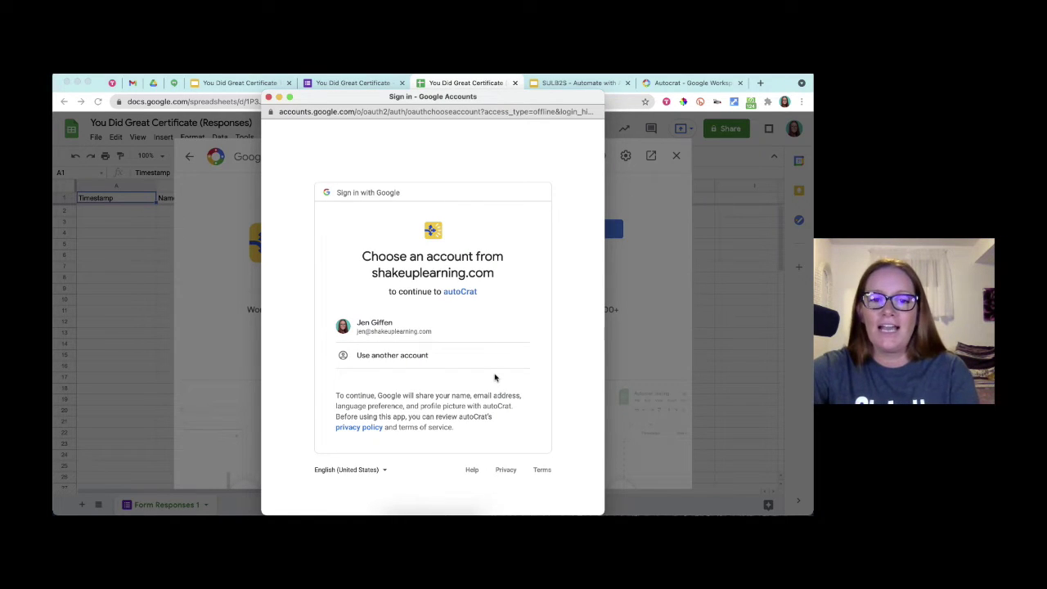
# - Choose the Google account and allow all of Autocrat's requested permissions
pyautogui.click(392, 331)
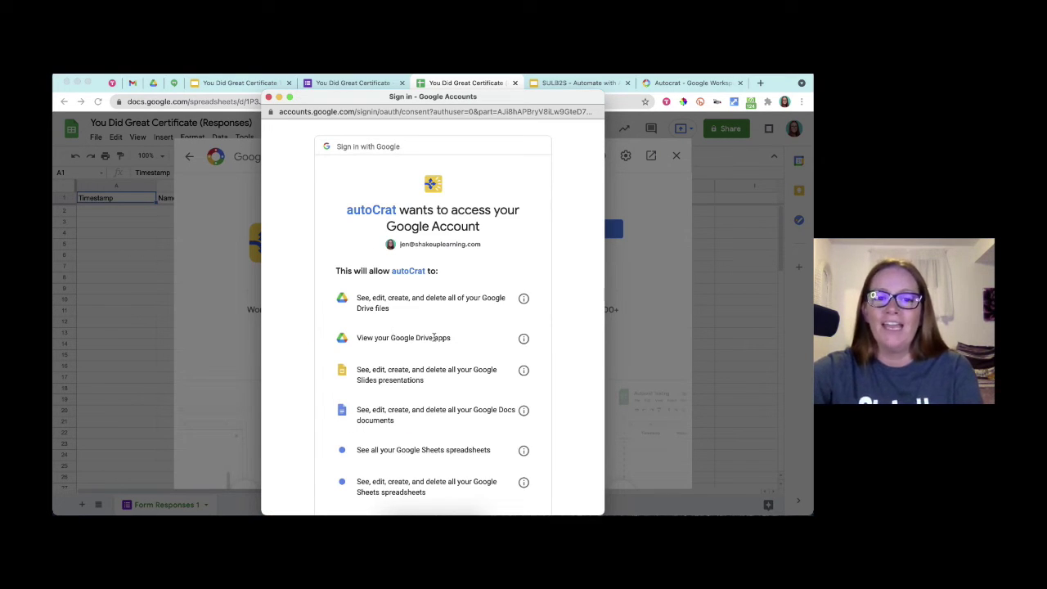
pyautogui.scroll(-3, 434, 337)
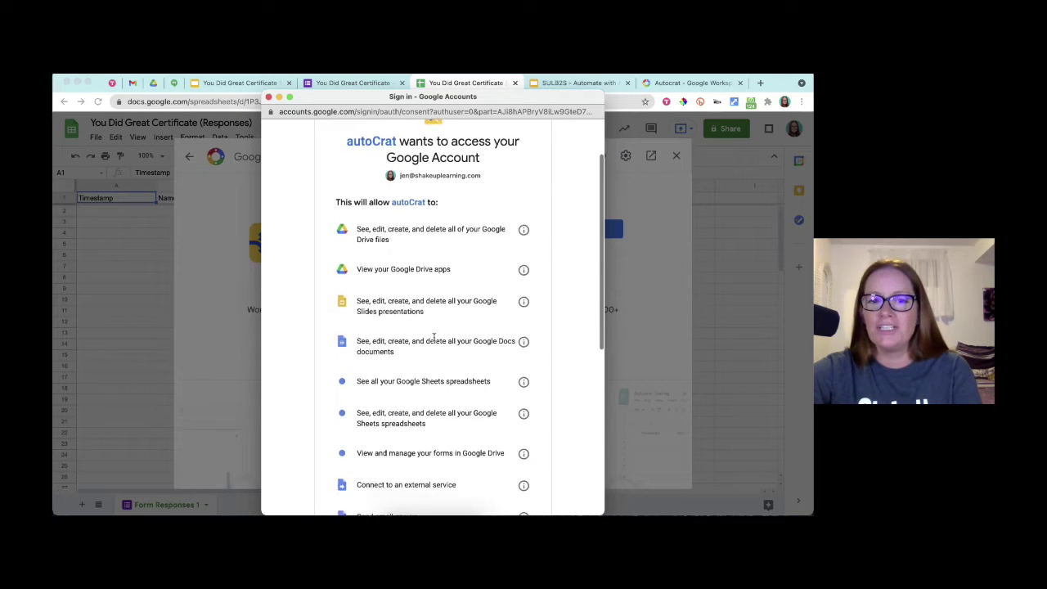
pyautogui.scroll(2, 435, 338)
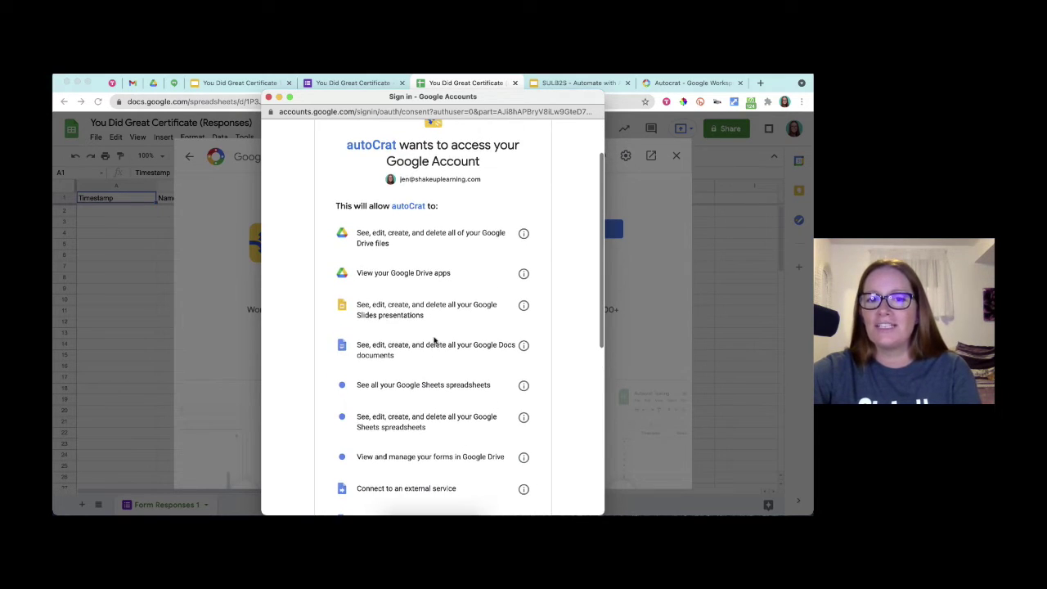
pyautogui.scroll(-5, 434, 339)
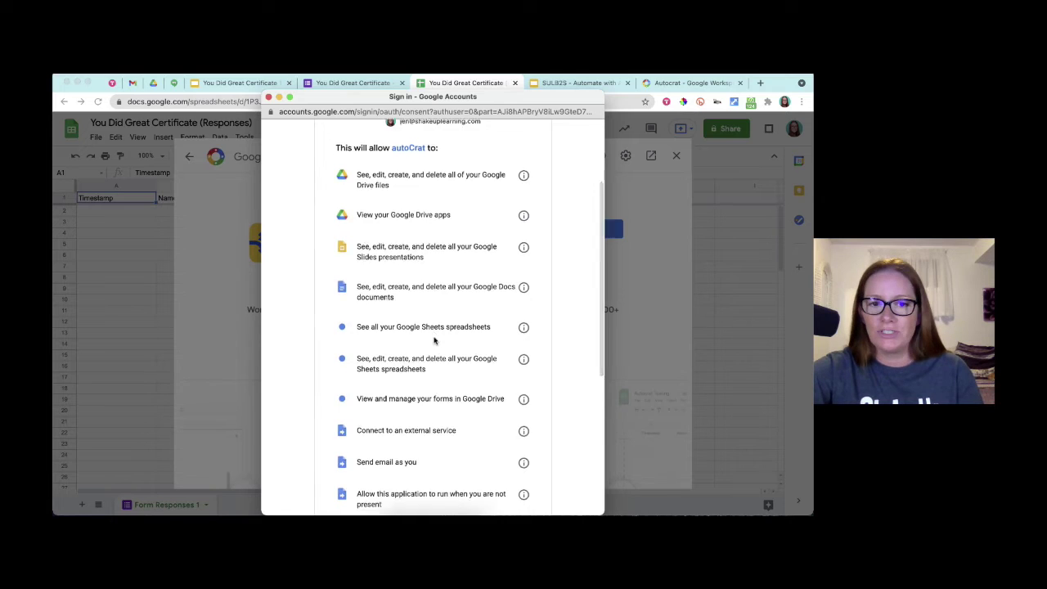
pyautogui.scroll(-5, 435, 341)
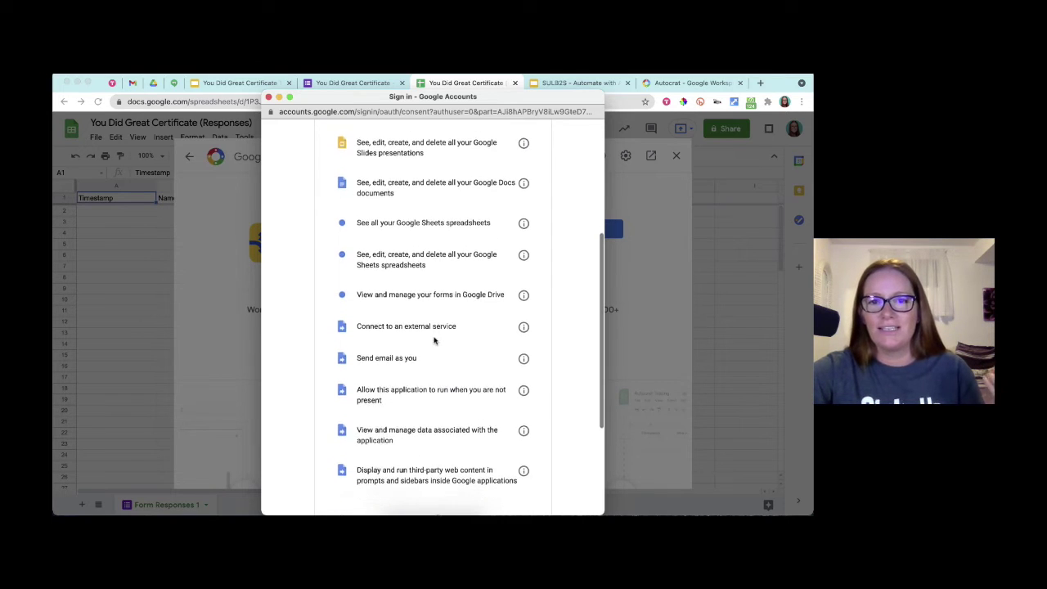
pyautogui.scroll(-2, 434, 340)
pyautogui.click(505, 439)
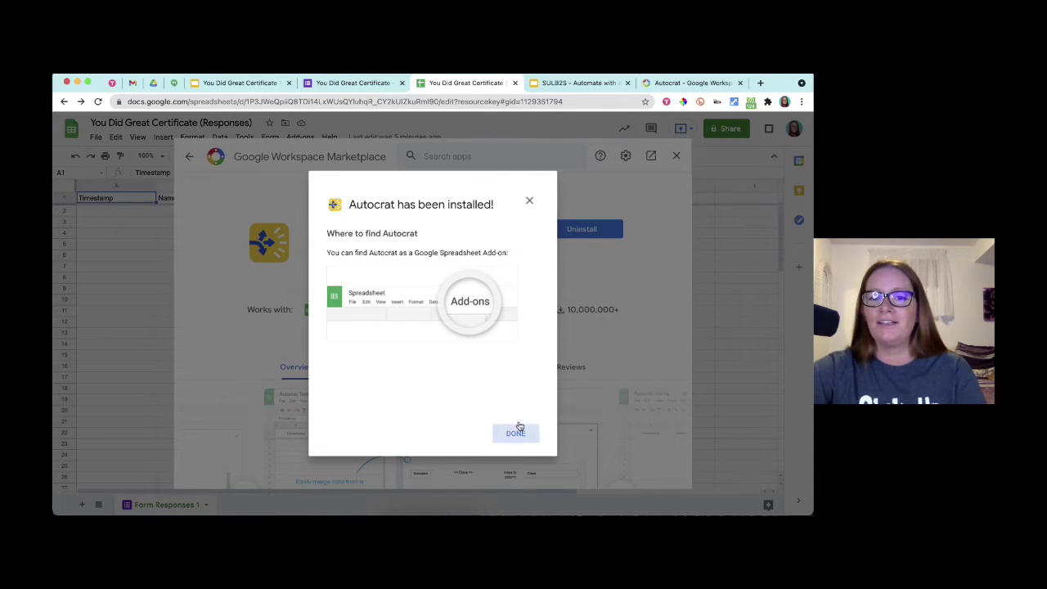
# - Finish the install, close the Marketplace, and confirm Autocrat is listed under Add-ons
pyautogui.click(515, 433)
pyautogui.click(676, 157)
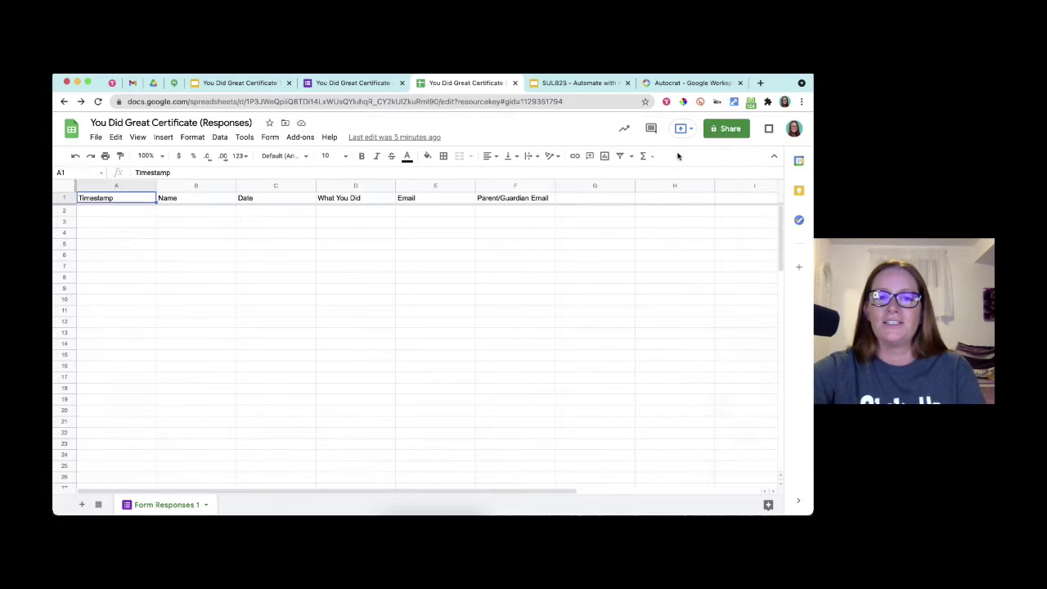
pyautogui.click(300, 136)
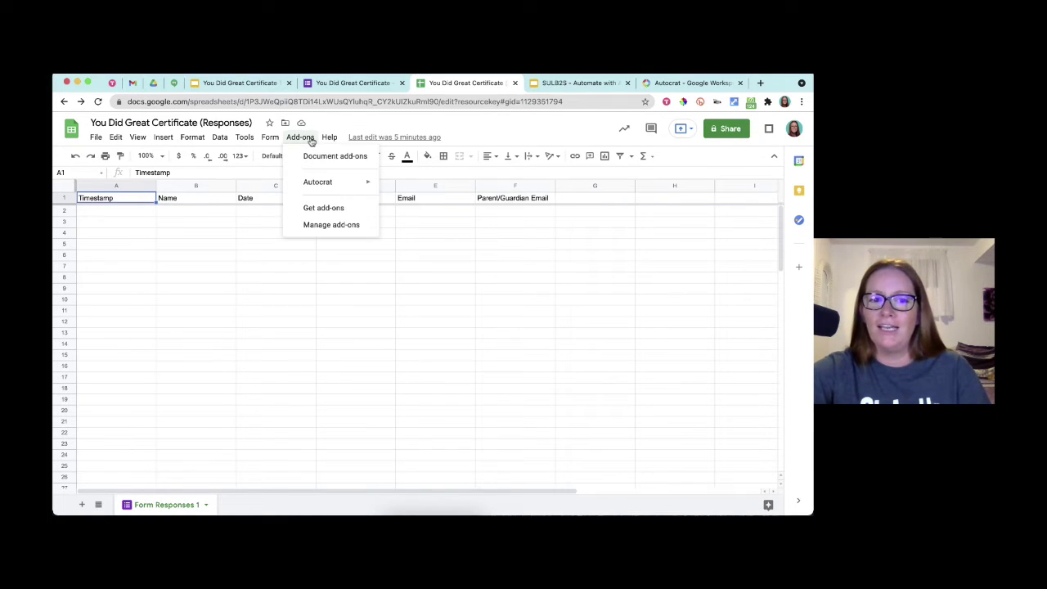
pyautogui.moveTo(319, 185)
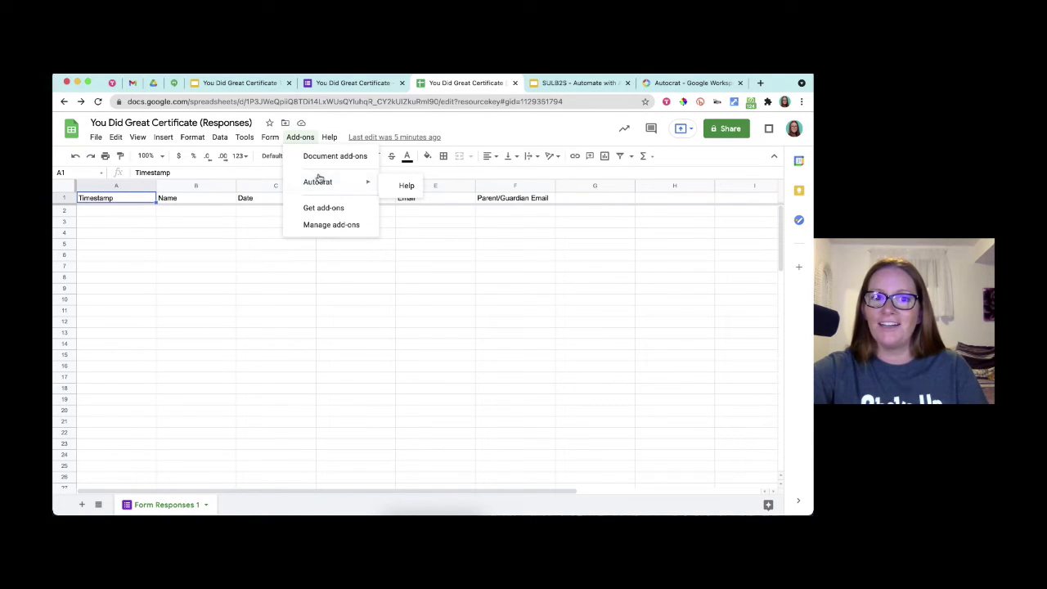
pyautogui.click(303, 138)
# - Advance the tutorial deck from slide 26 to slide 30 on launching Autocrat, then return to the responses sheet
pyautogui.click(594, 82)
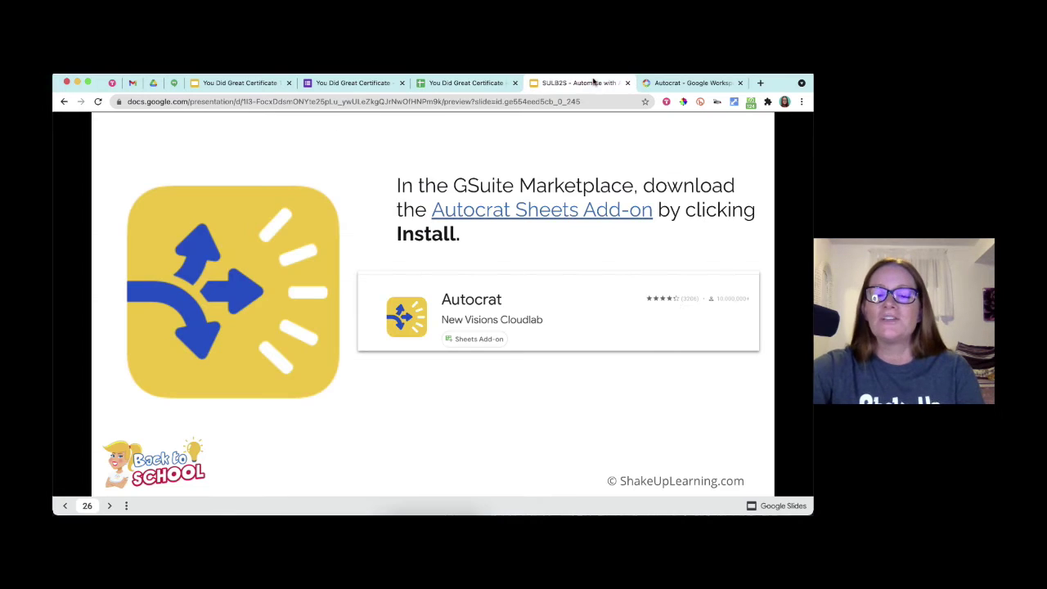
pyautogui.click(765, 340)
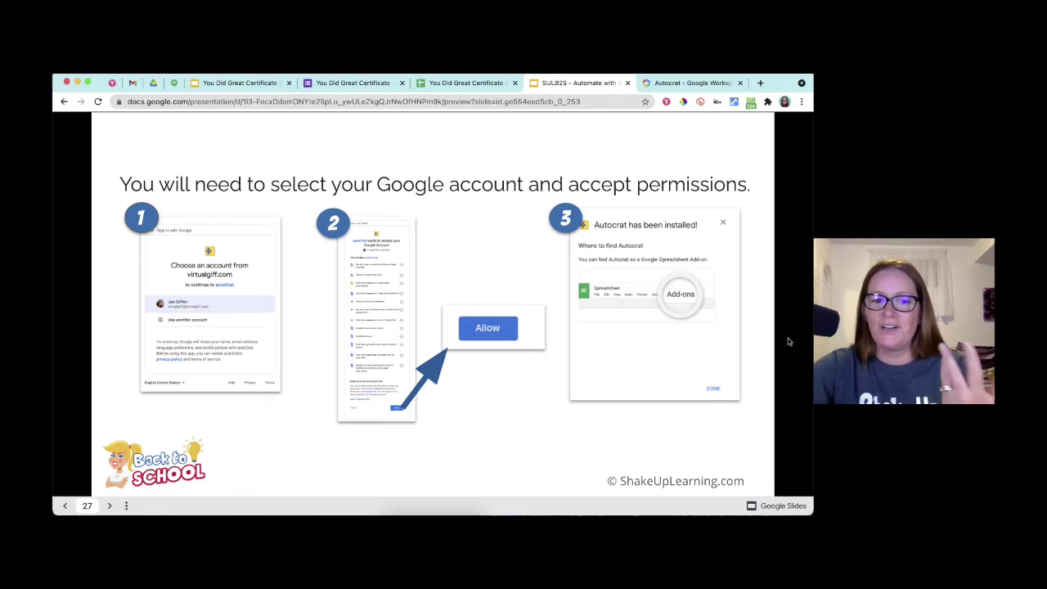
pyautogui.click(788, 342)
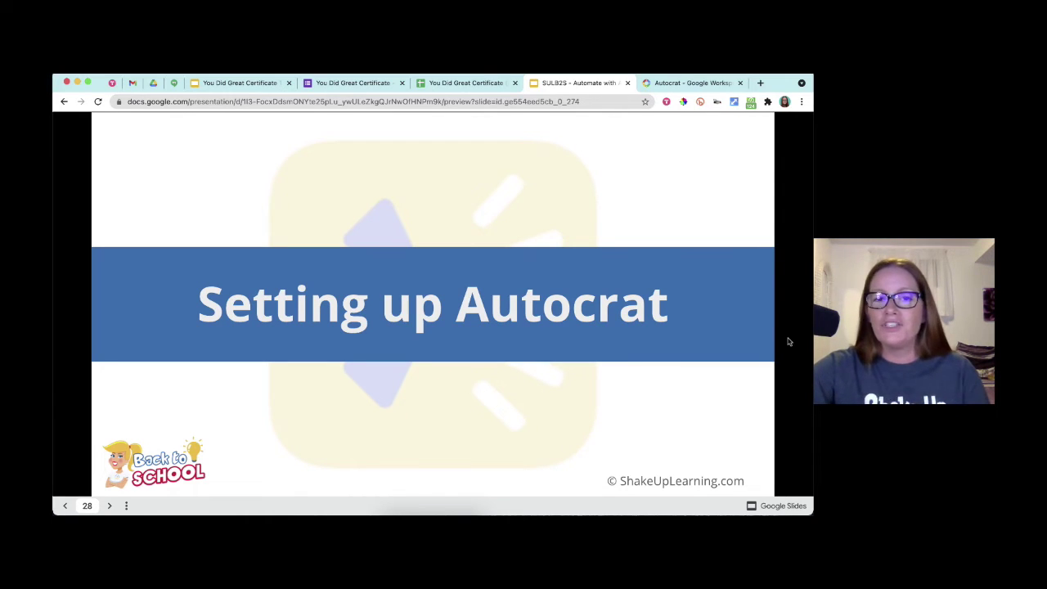
pyautogui.press('Right')
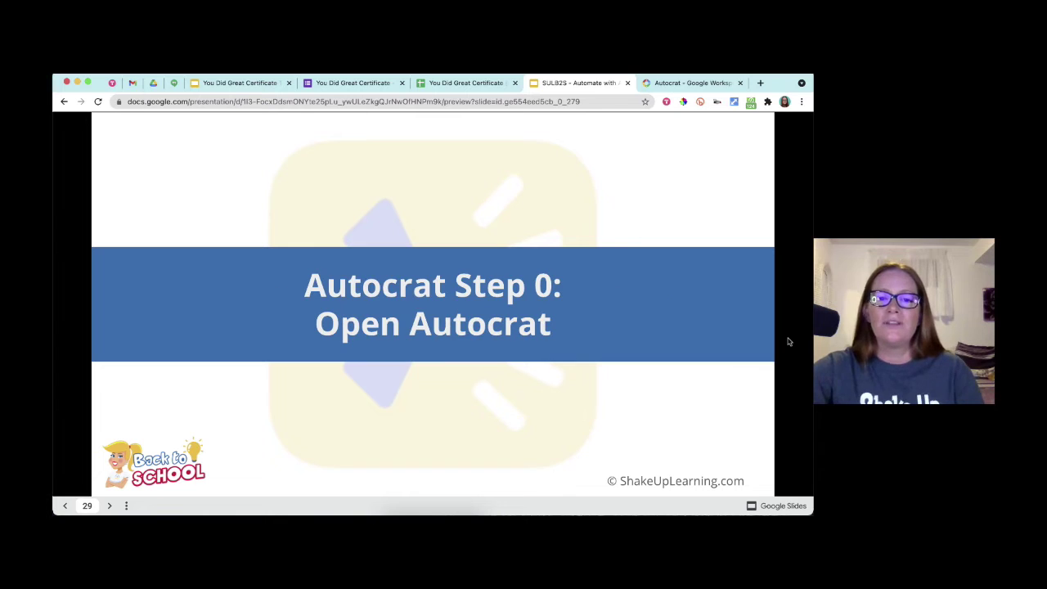
pyautogui.press('Right')
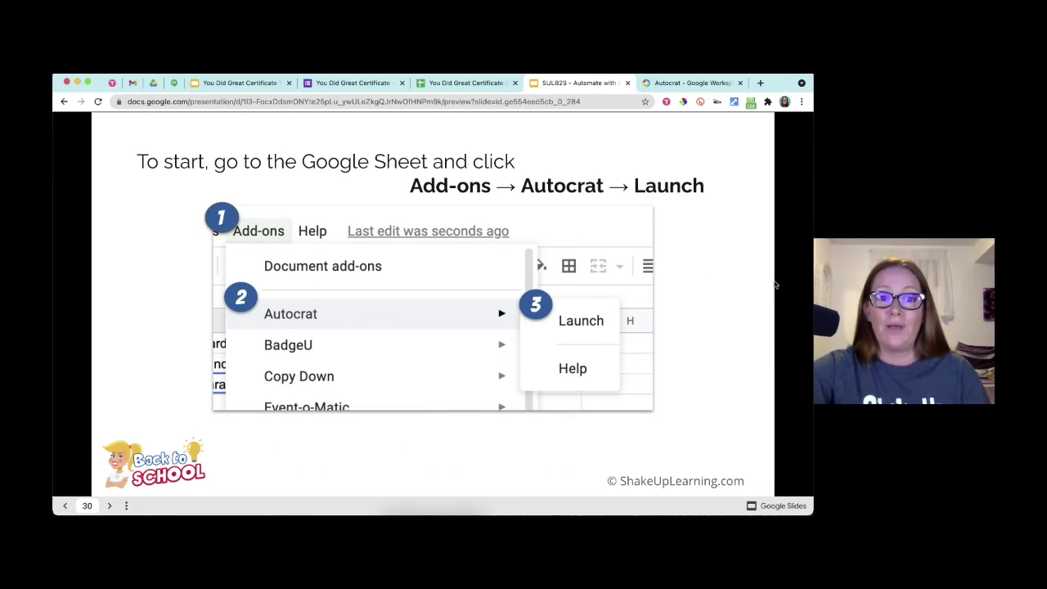
pyautogui.click(409, 83)
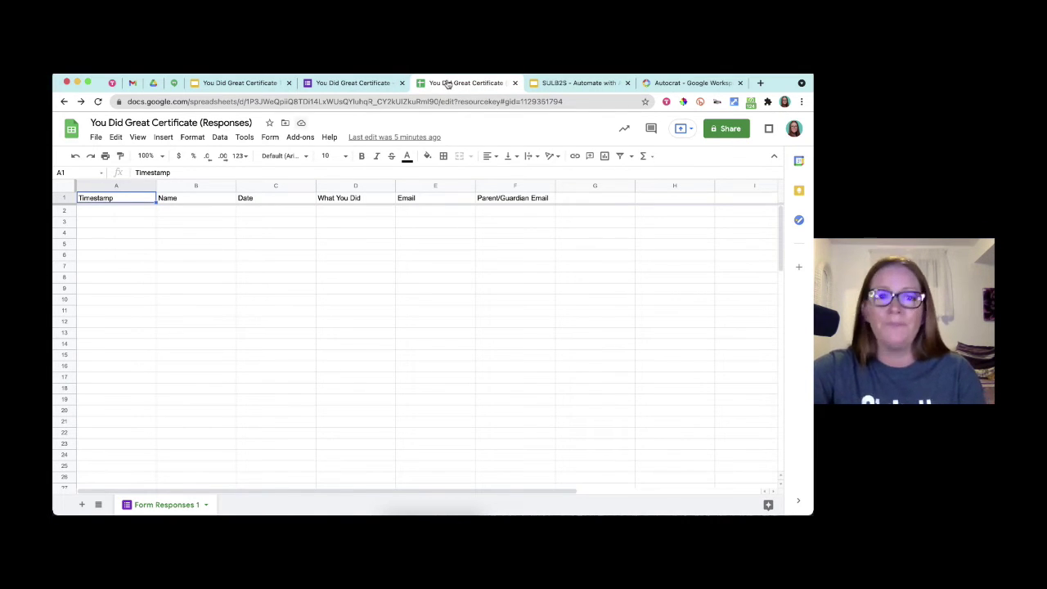
# - Launch Autocrat from the Add-ons menu in the responses spreadsheet
pyautogui.click(299, 137)
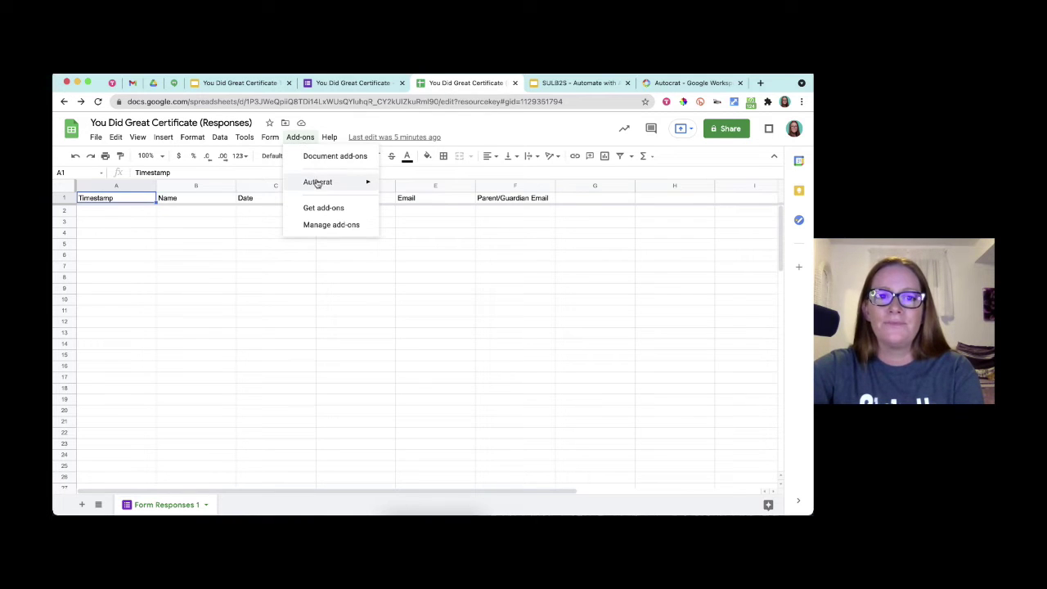
pyautogui.moveTo(317, 185)
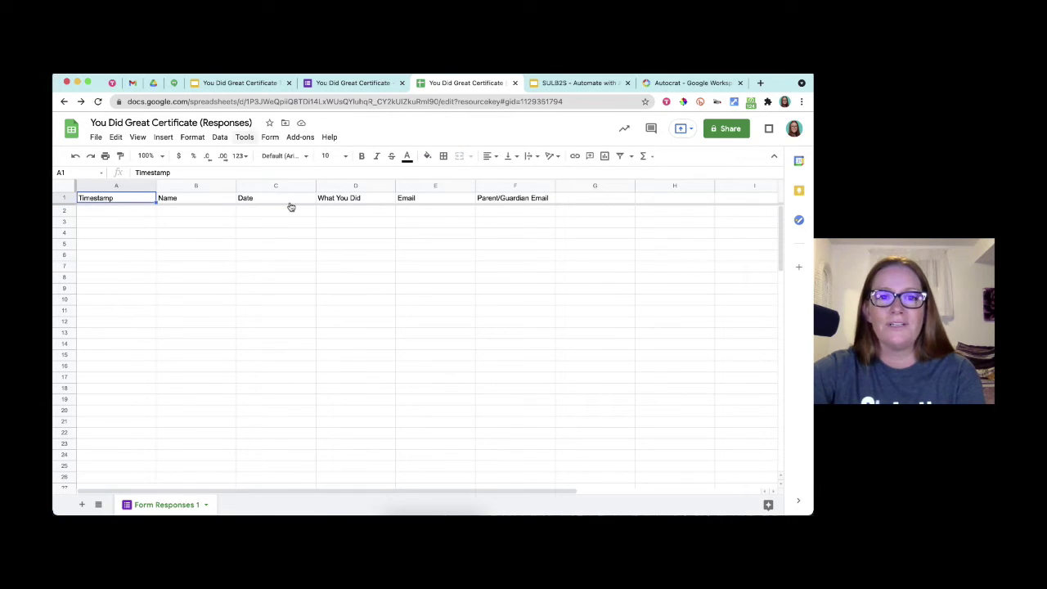
pyautogui.click(293, 138)
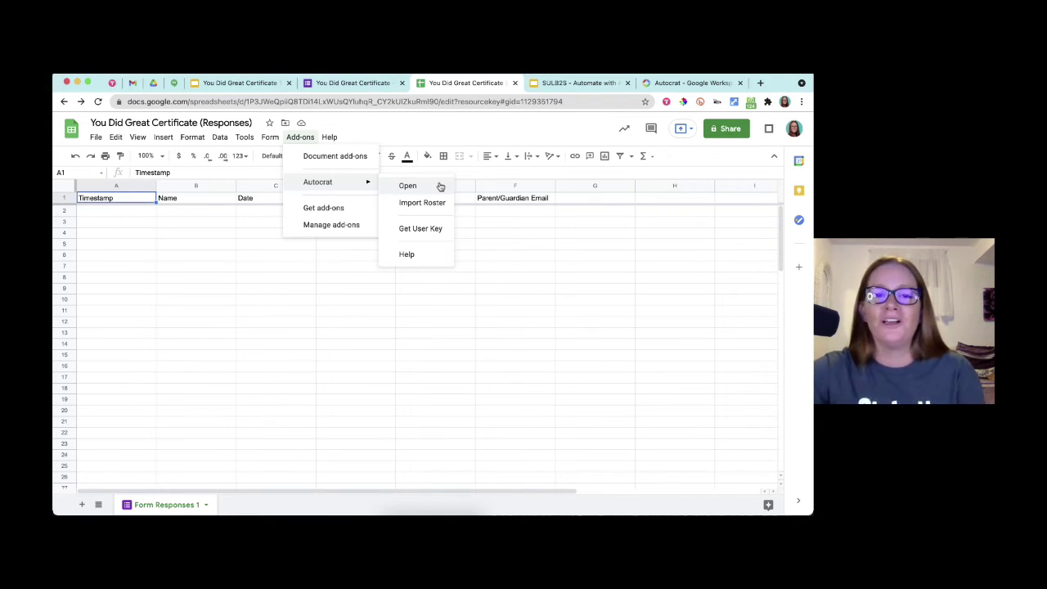
pyautogui.click(439, 185)
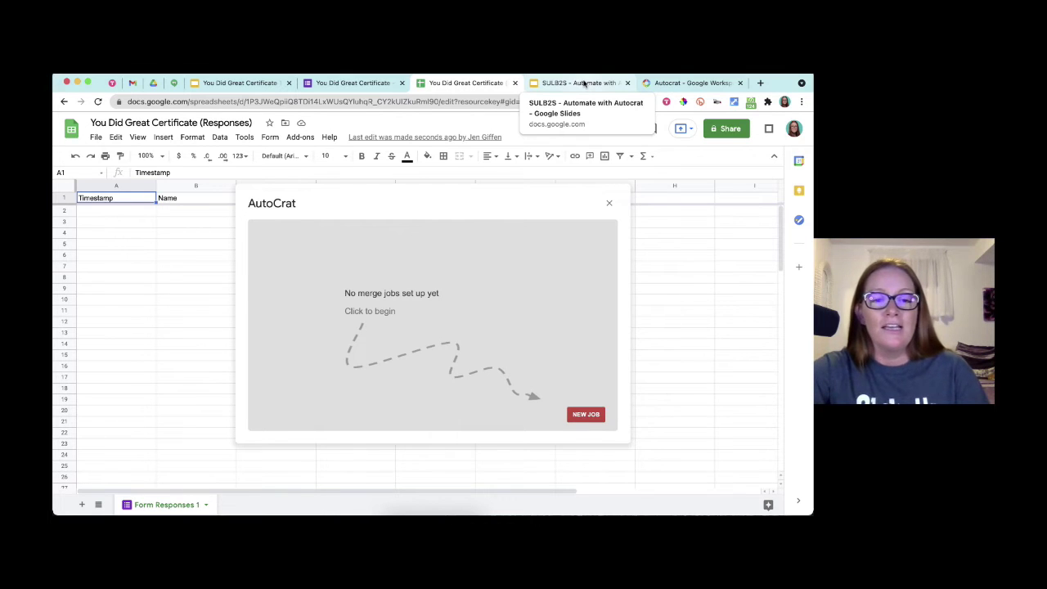
# - Start a new Autocrat merge job at its Job name field, then go back to the tutorial deck
pyautogui.click(585, 416)
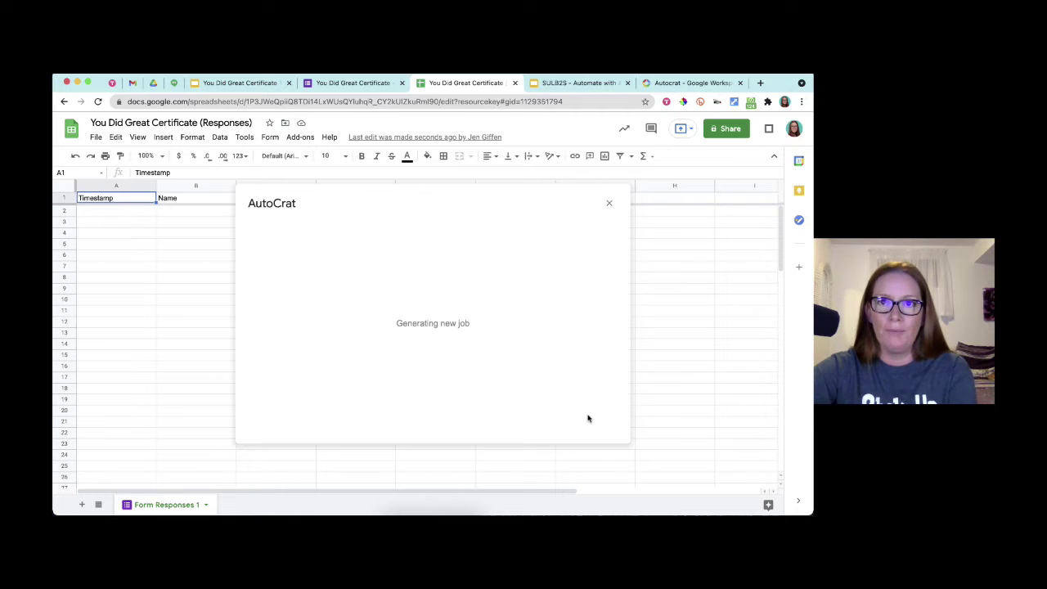
pyautogui.click(435, 275)
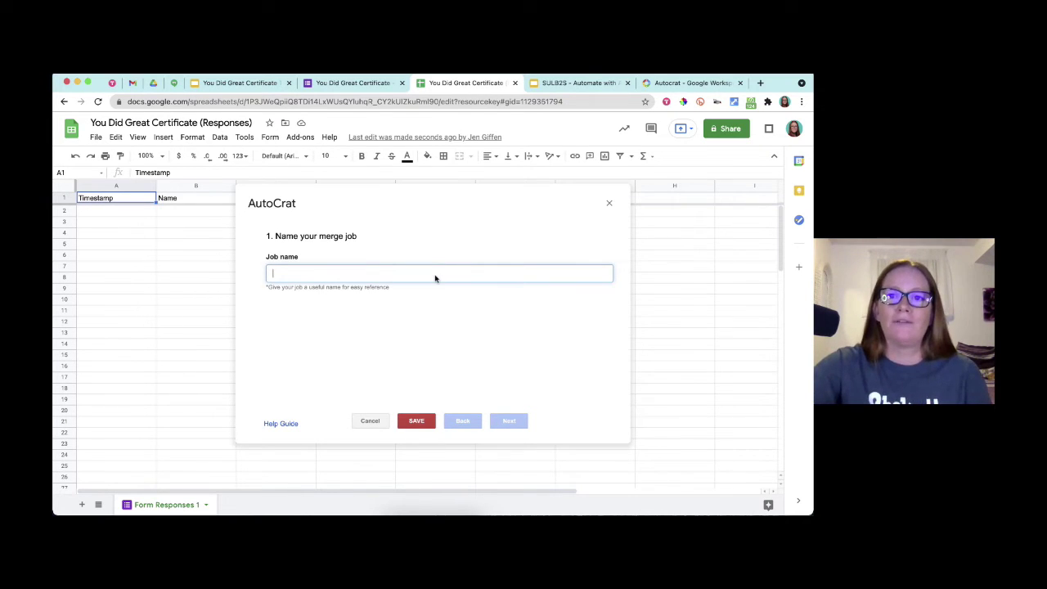
pyautogui.click(573, 81)
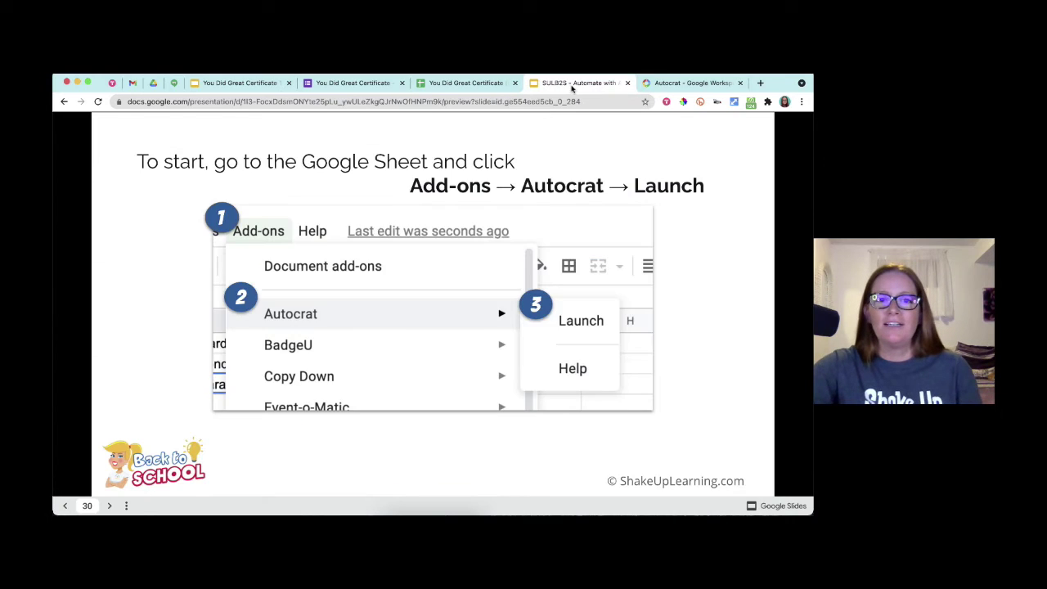
# - Advance the tutorial from slide 30 to slide 33, which explains naming the Autocrat job
pyautogui.press('Right')
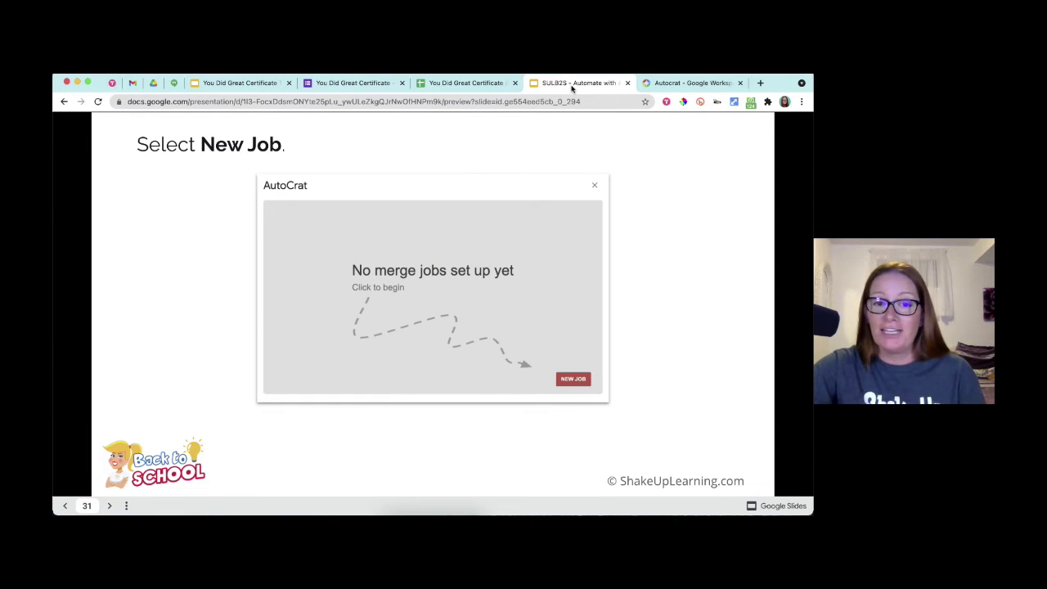
pyautogui.press('Right')
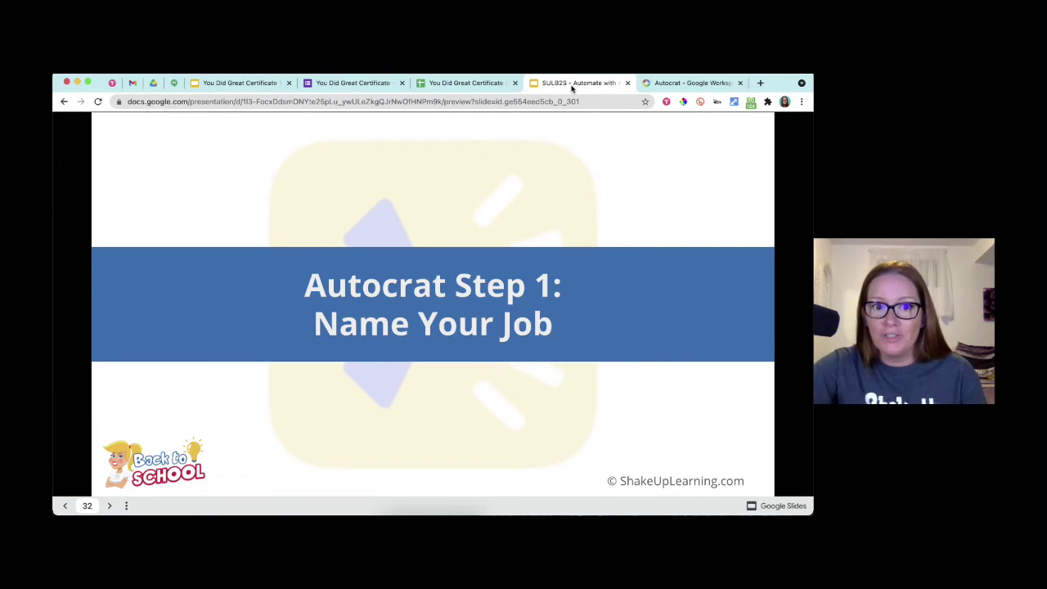
pyautogui.press('Right')
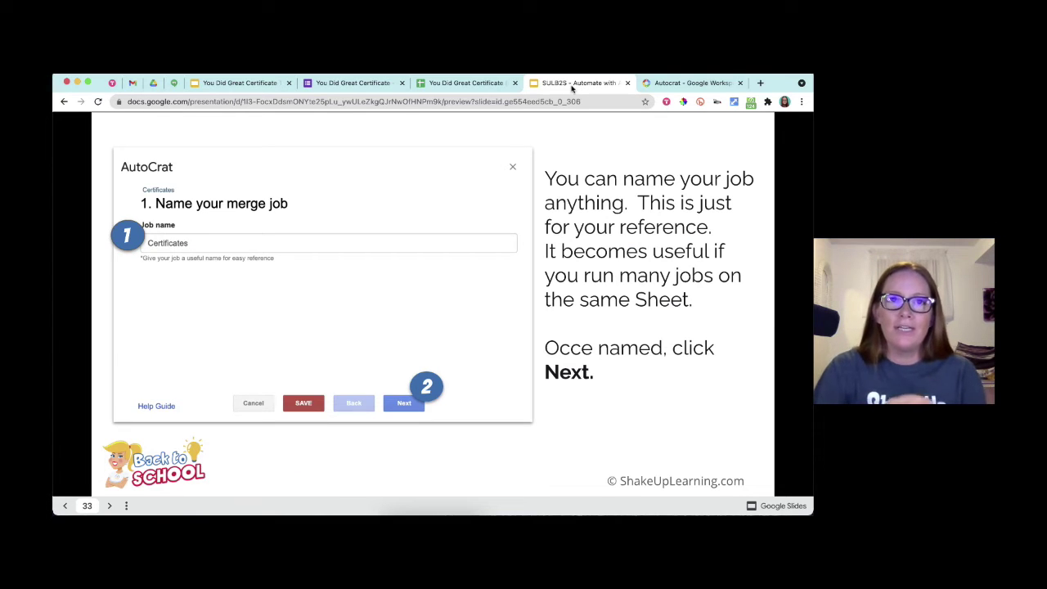
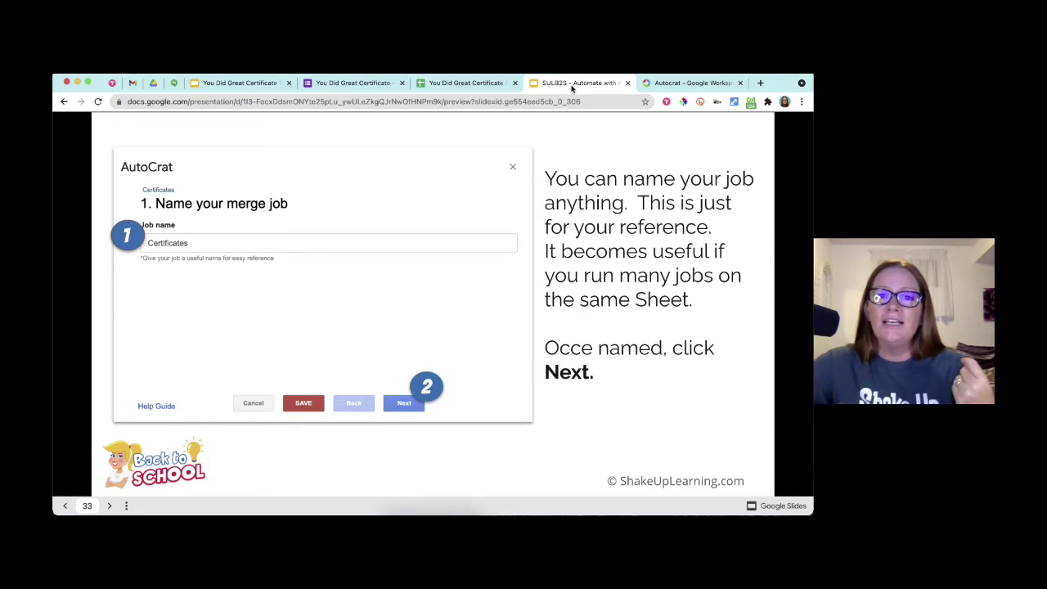
# - In the responses sheet, name the AutoCrat merge job 'Certificates', fixing the misspelled first attempt
pyautogui.click(457, 84)
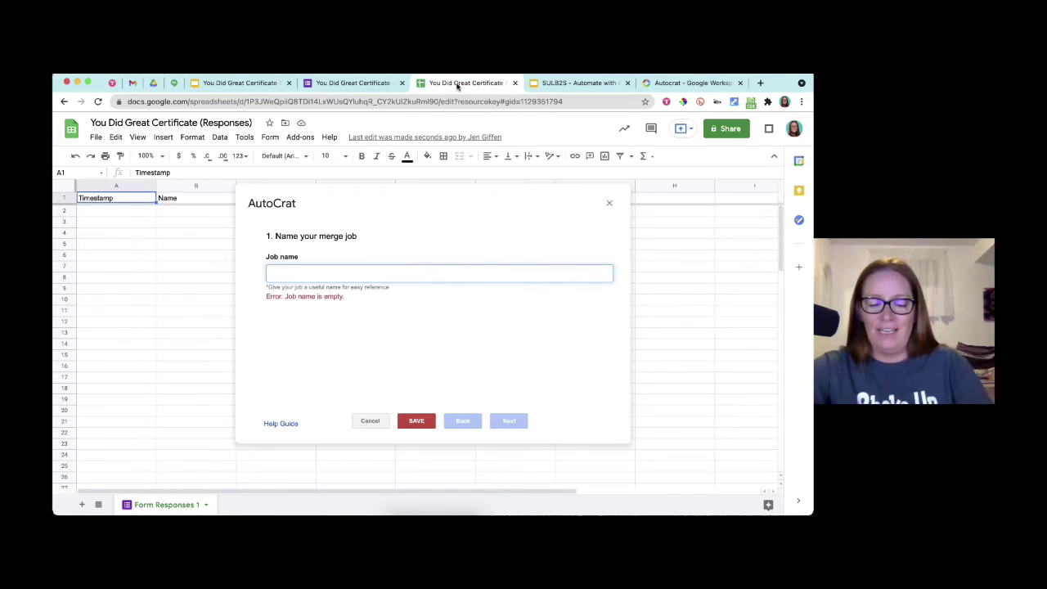
pyautogui.write('CDErtificates')
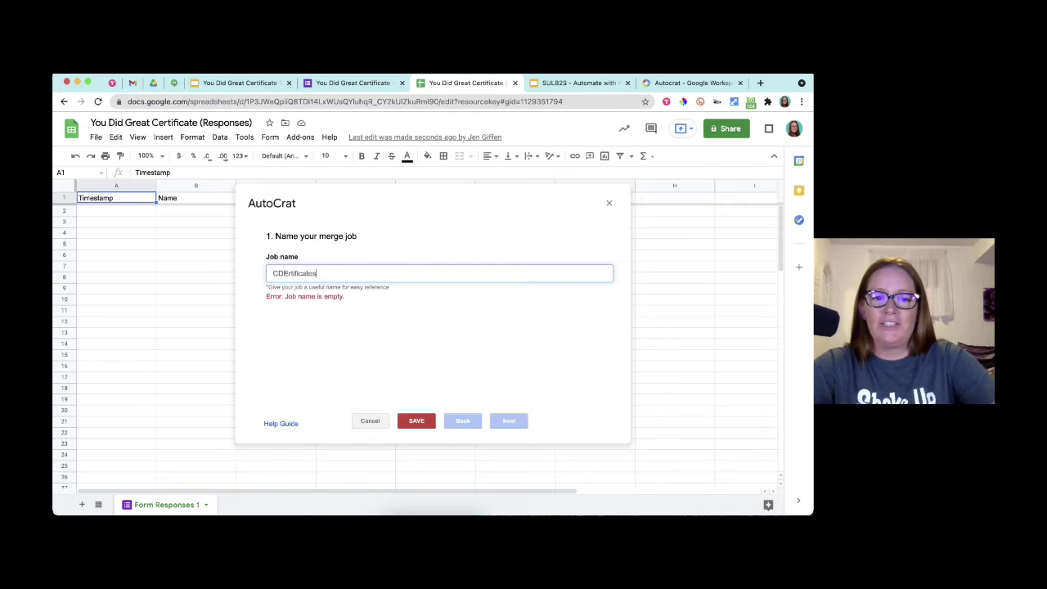
pyautogui.press('super+a')
pyautogui.write('Certificates')
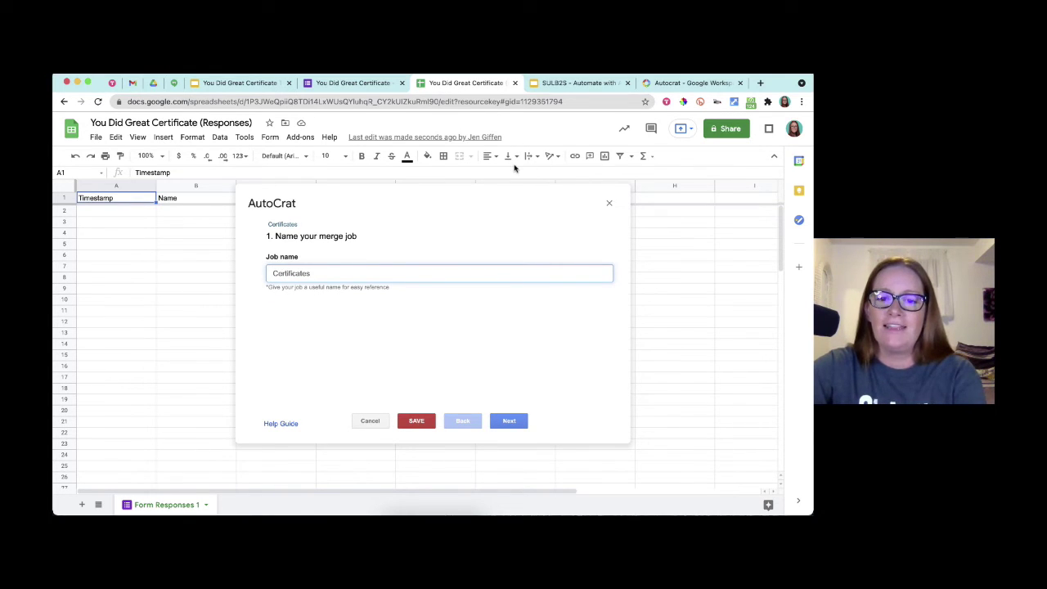
pyautogui.click(514, 168)
# - Advance AutoCrat to template selection and show the 'Autocrat Step 2: Choose your Template' slide
pyautogui.click(509, 420)
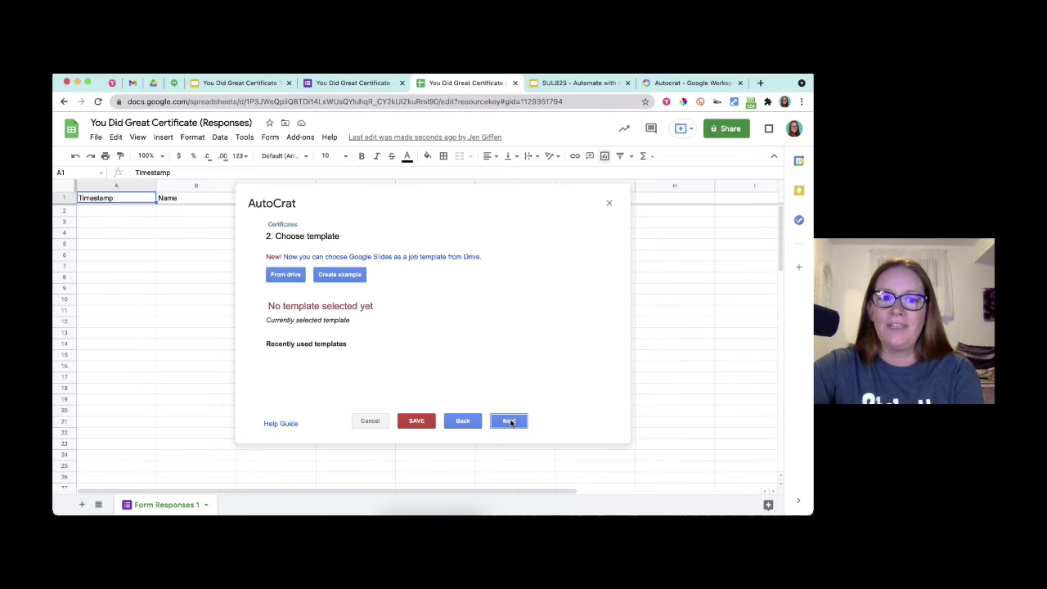
pyautogui.click(579, 83)
pyautogui.press('Right')
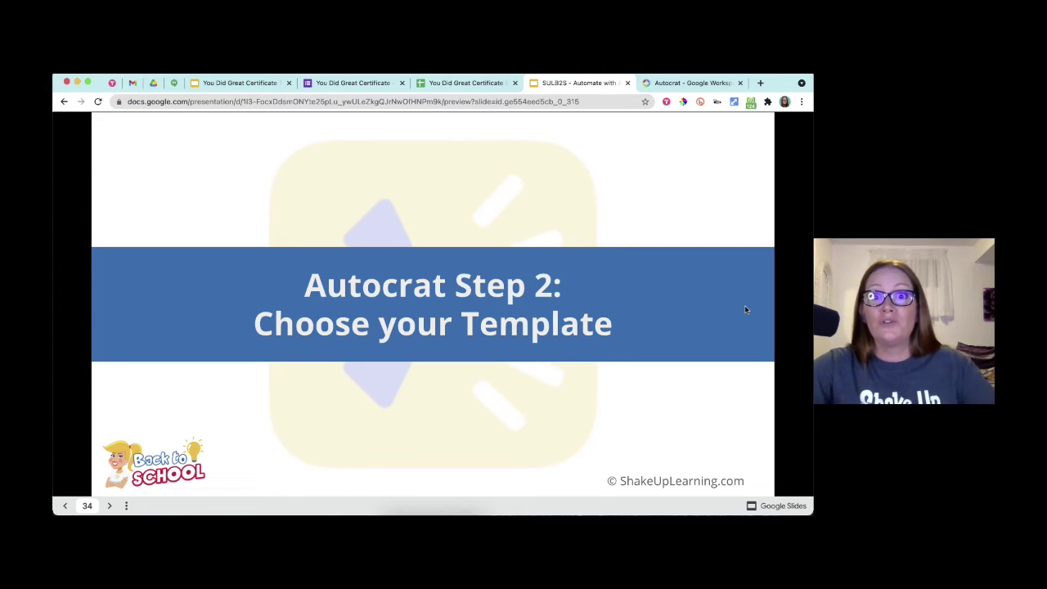
# - Show the template-options slide, then bring up AutoCrat's Choose template step in the sheet
pyautogui.press('Right')
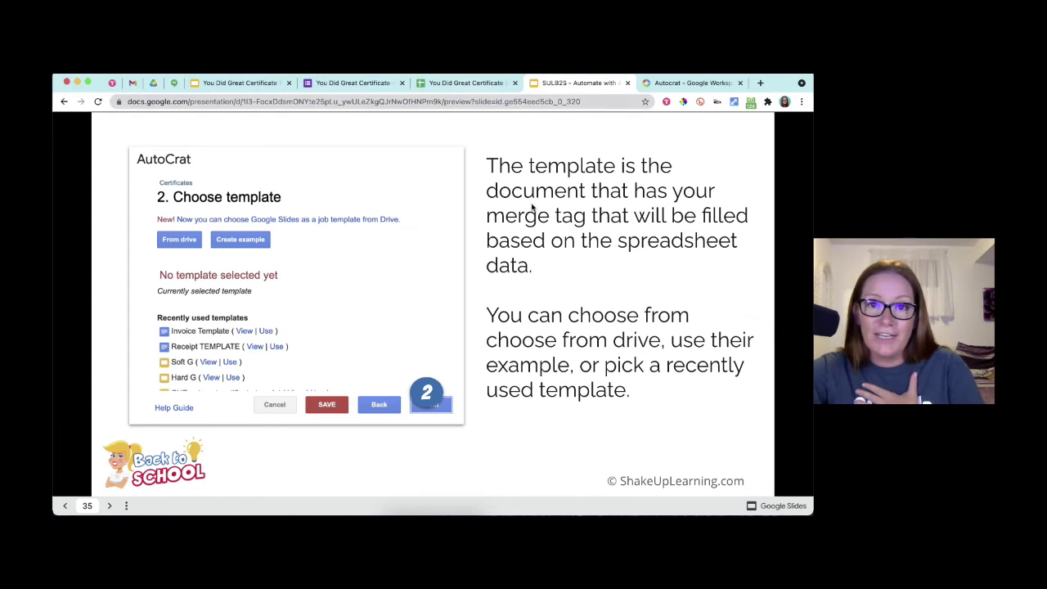
pyautogui.click(471, 83)
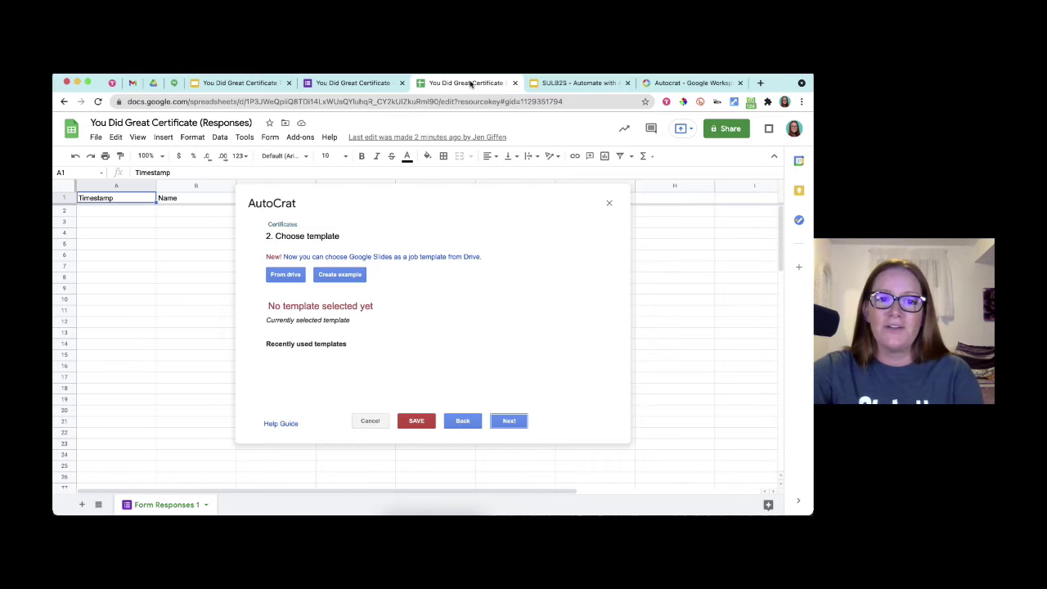
# - Pick the You Did Great slides file from Drive as the merge template, then return to the presentation
pyautogui.click(288, 275)
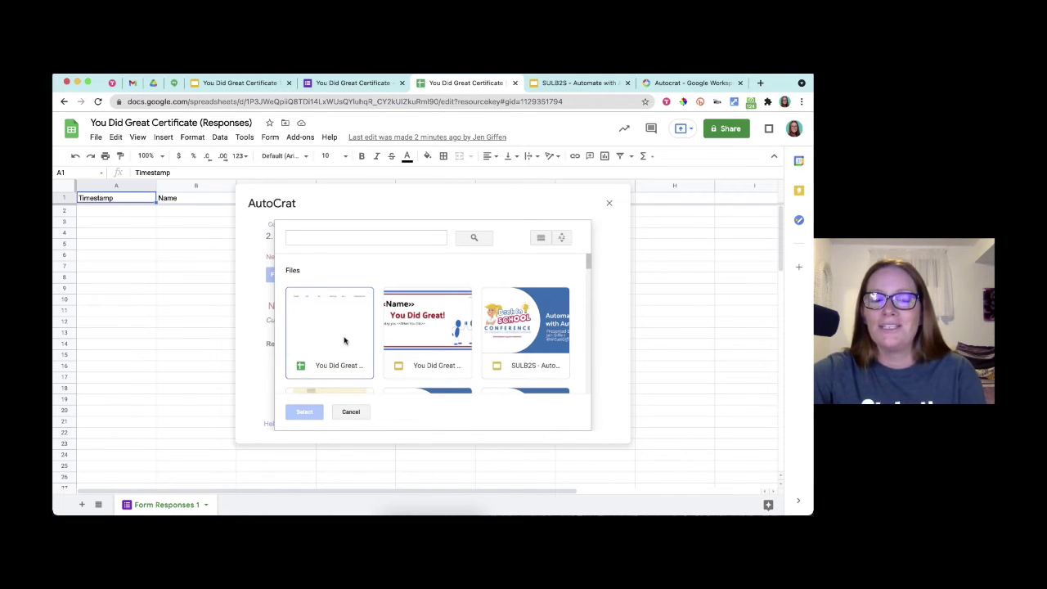
pyautogui.click(414, 326)
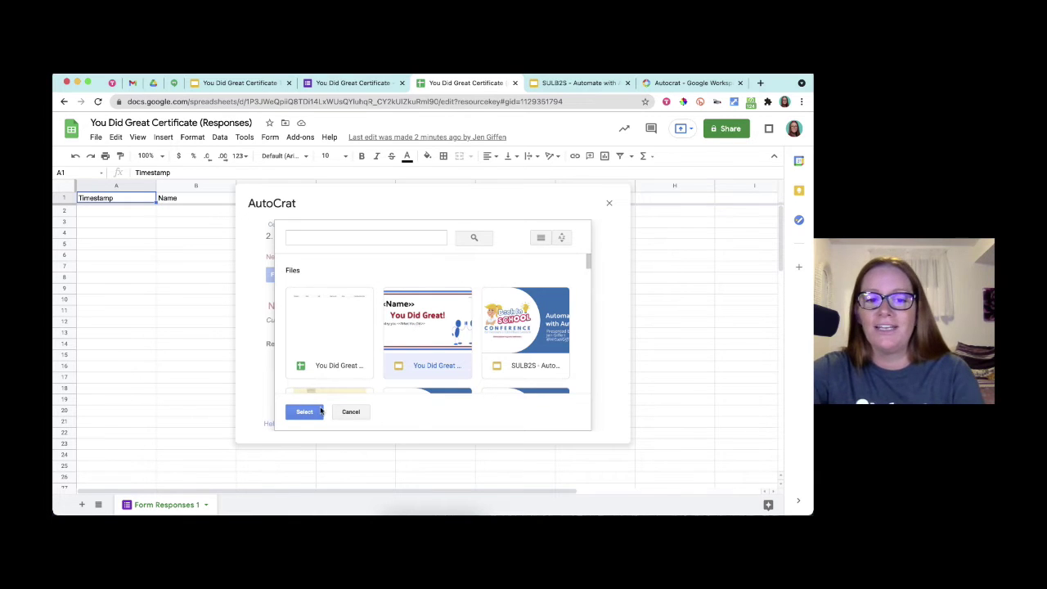
pyautogui.click(320, 411)
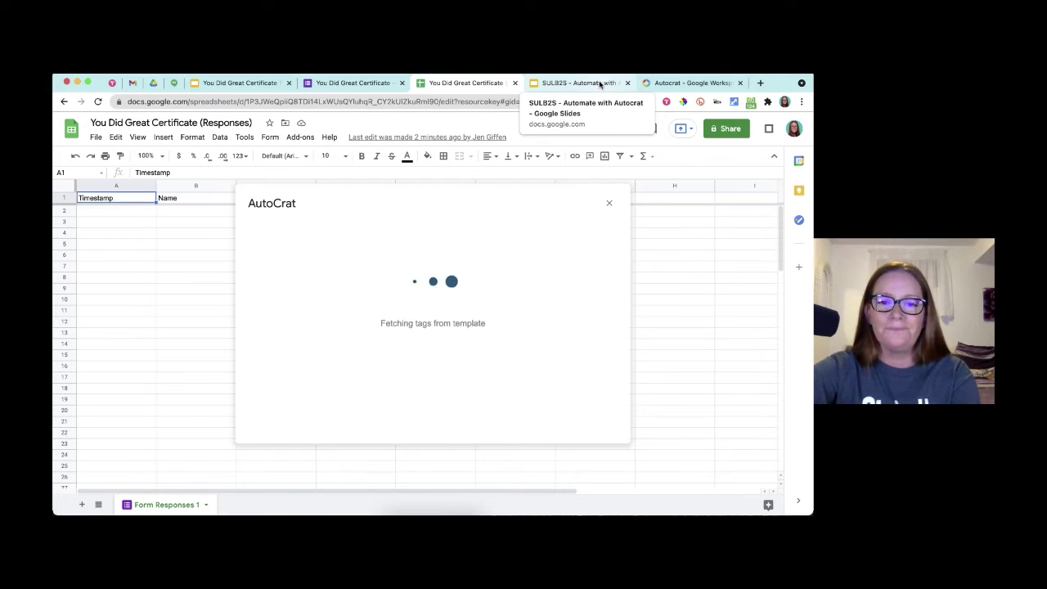
pyautogui.click(600, 84)
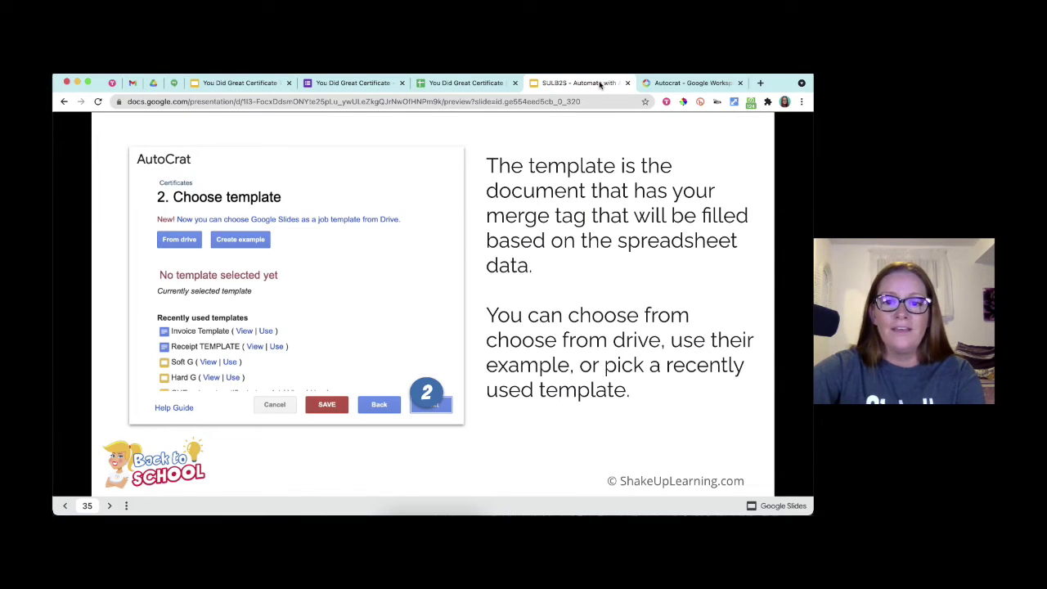
# - Advance to the Step 3 slide, then view AutoCrat with You Did Great Certificate Template selected
pyautogui.press('Right')
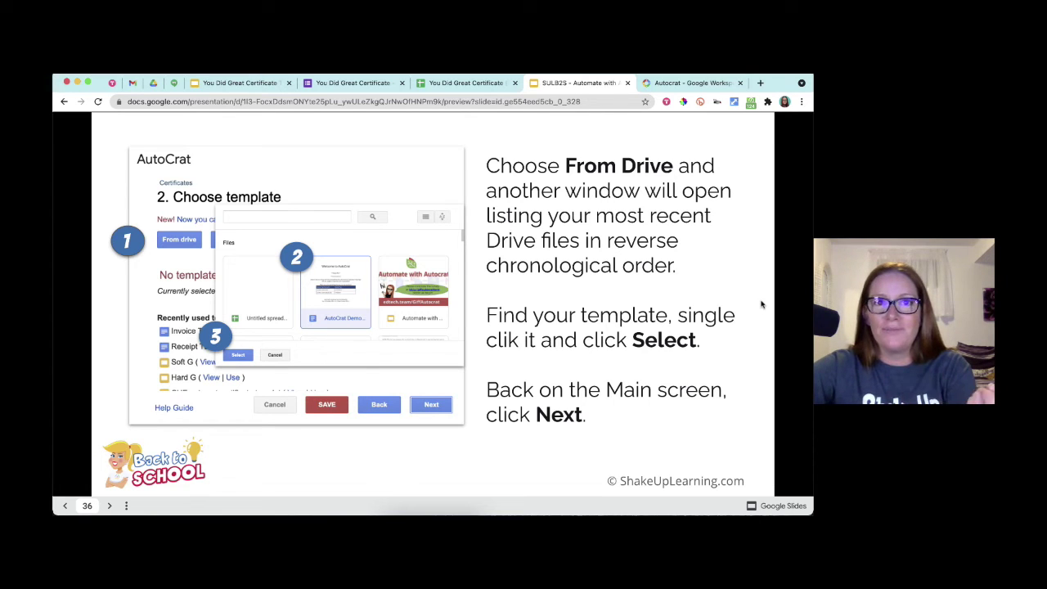
pyautogui.press('Right')
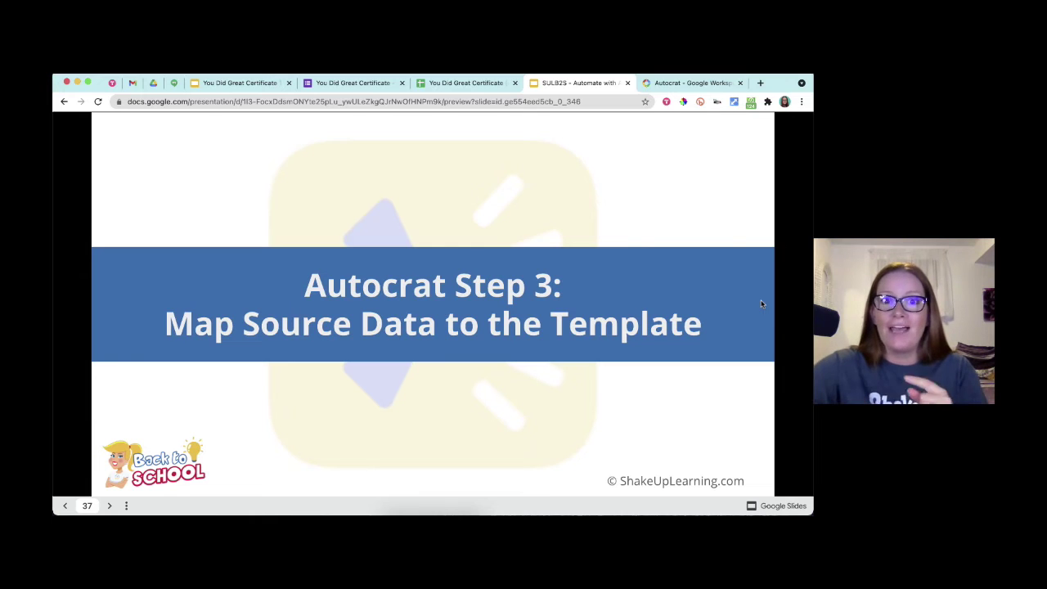
pyautogui.click(466, 84)
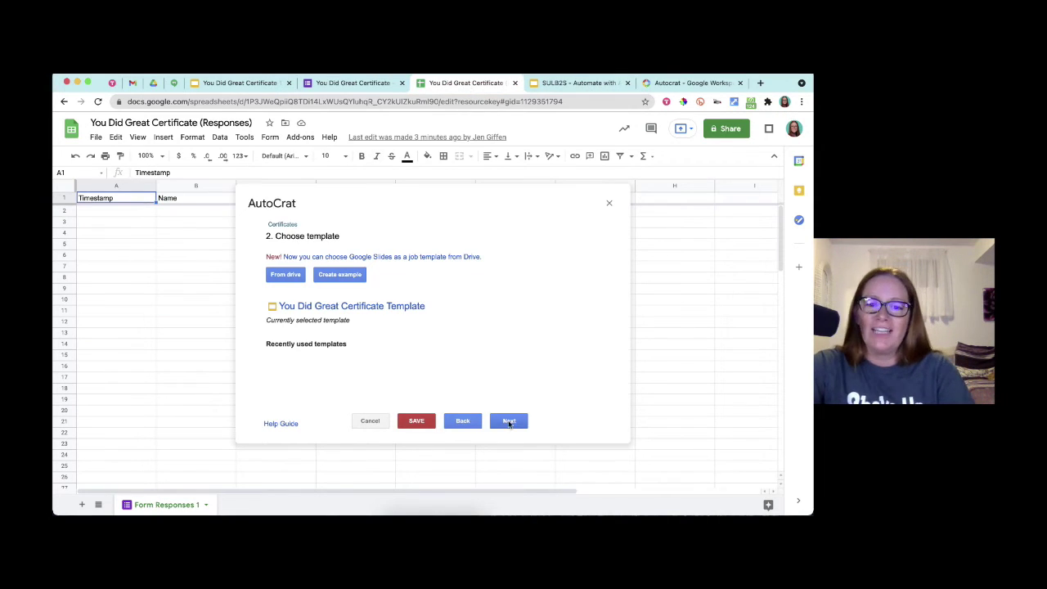
# - Confirm the Name tag maps to the Name column, continue to file settings, and return to the slides
pyautogui.click(507, 421)
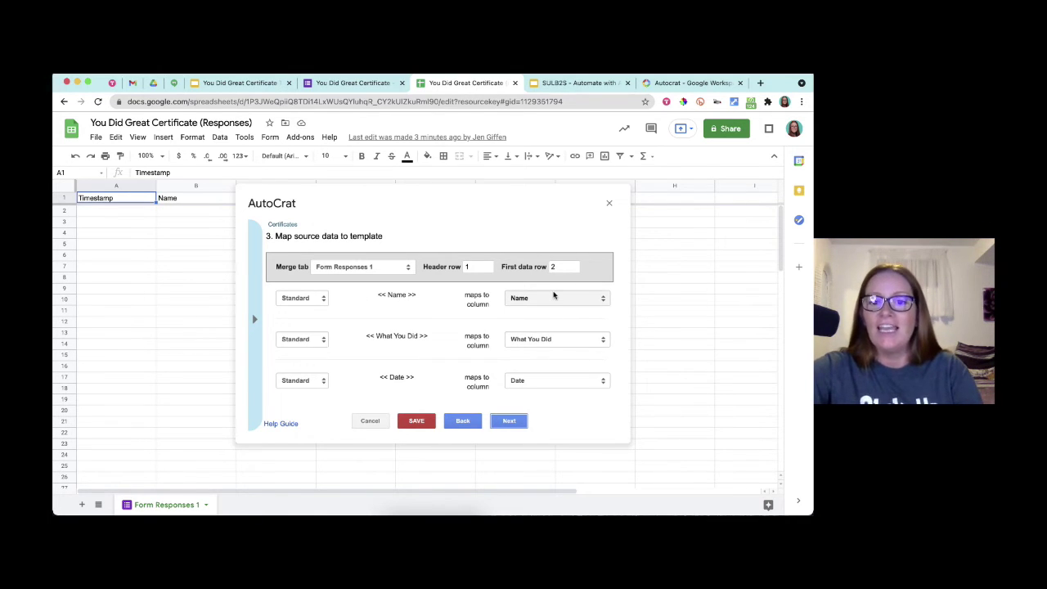
pyautogui.click(553, 298)
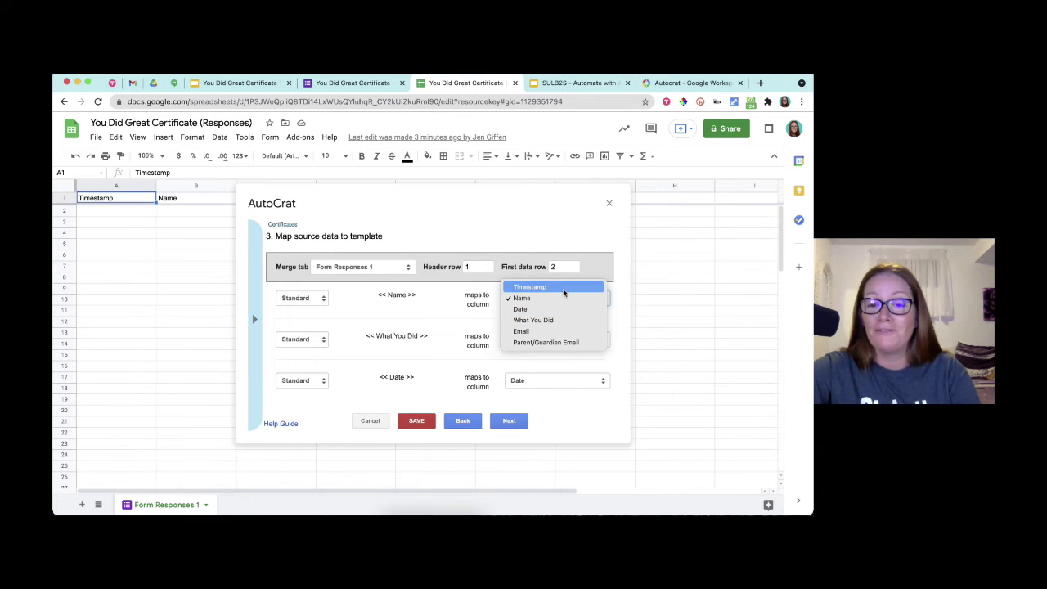
pyautogui.click(561, 299)
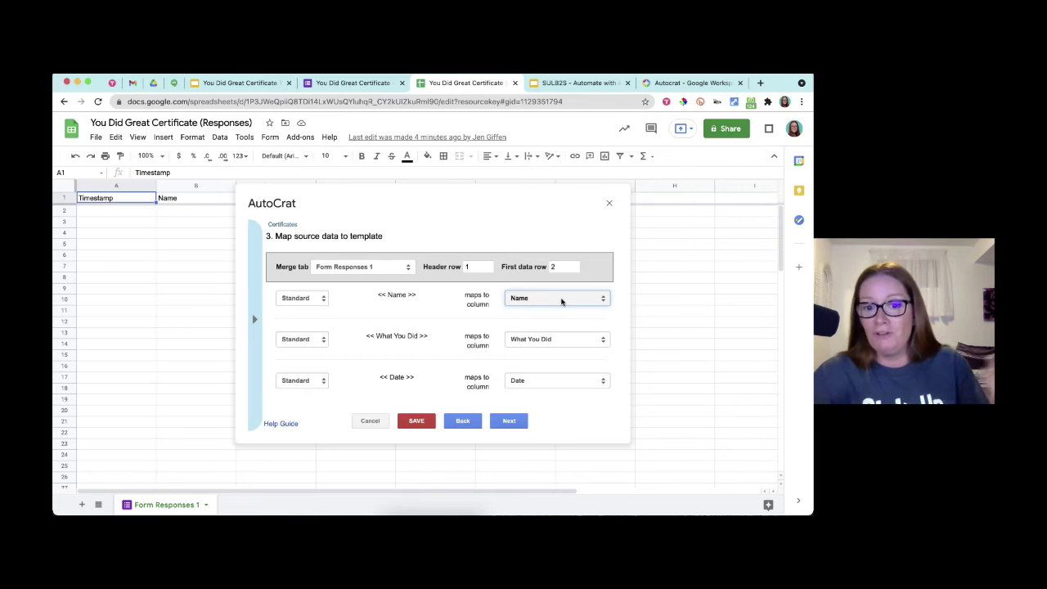
pyautogui.click(507, 420)
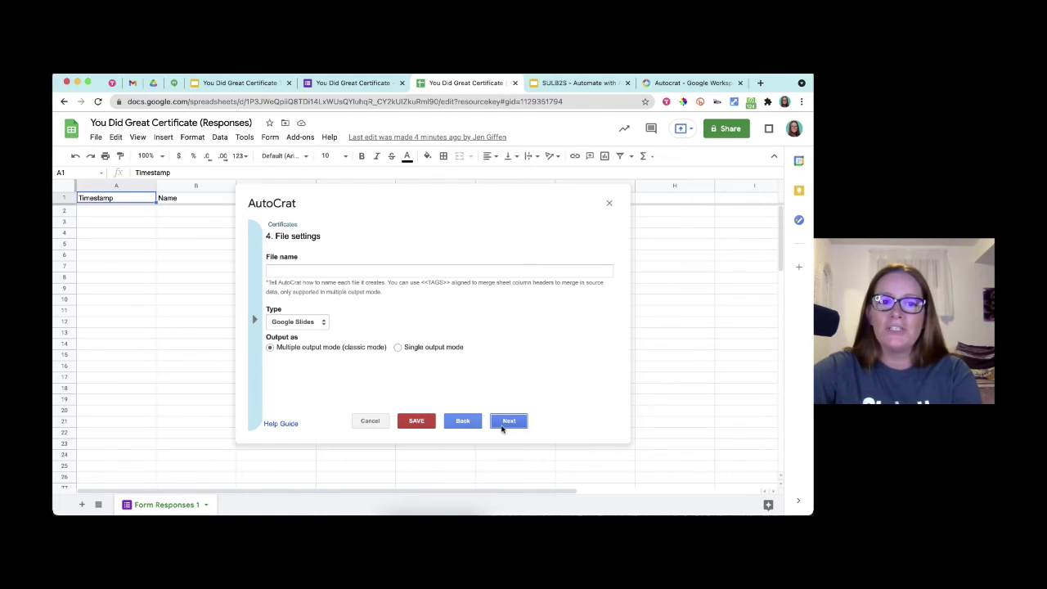
pyautogui.click(577, 83)
# - Present the mapping, unmapped-tags, Step 4 and file-settings slides, then return to AutoCrat's File settings
pyautogui.click(660, 250)
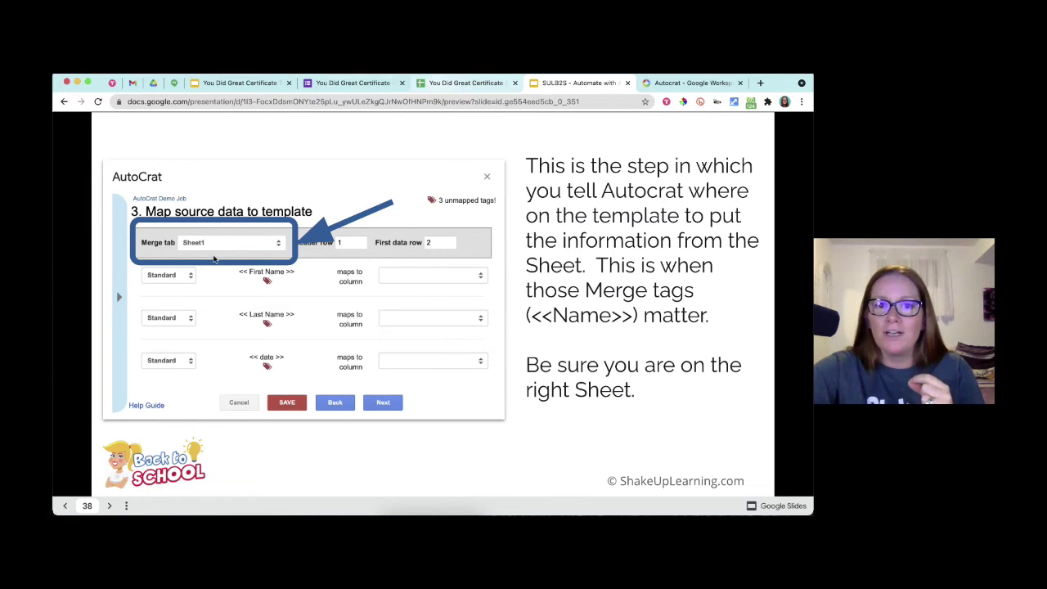
pyautogui.click(442, 82)
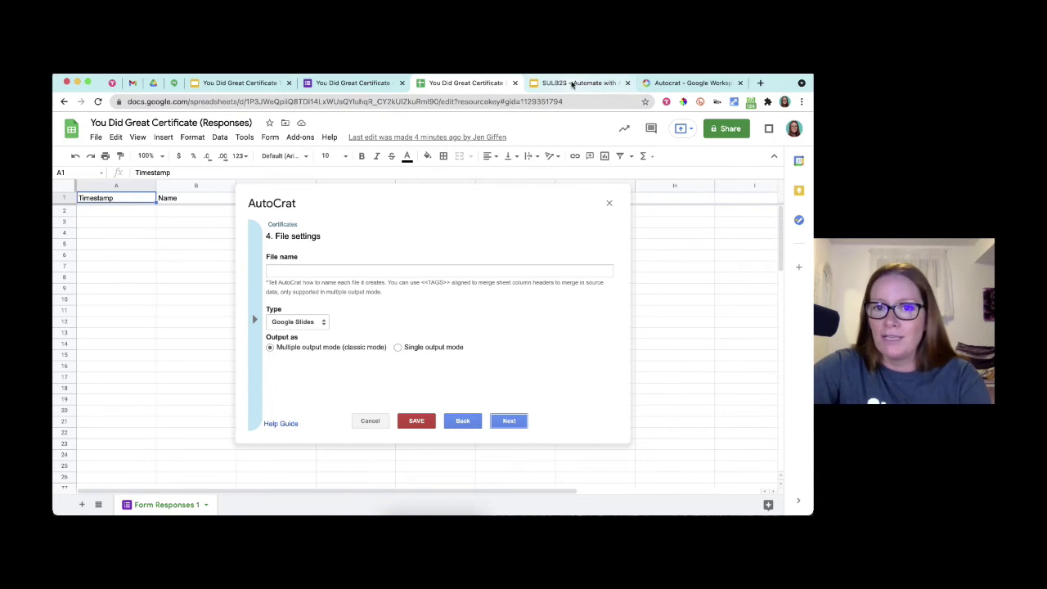
pyautogui.click(573, 83)
pyautogui.click(663, 288)
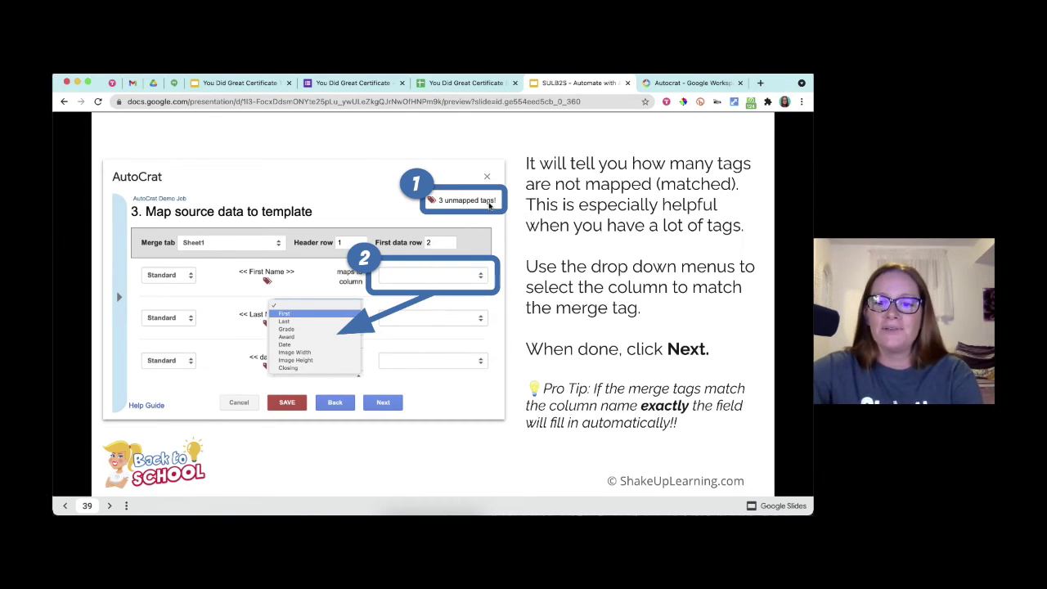
pyautogui.press('Right')
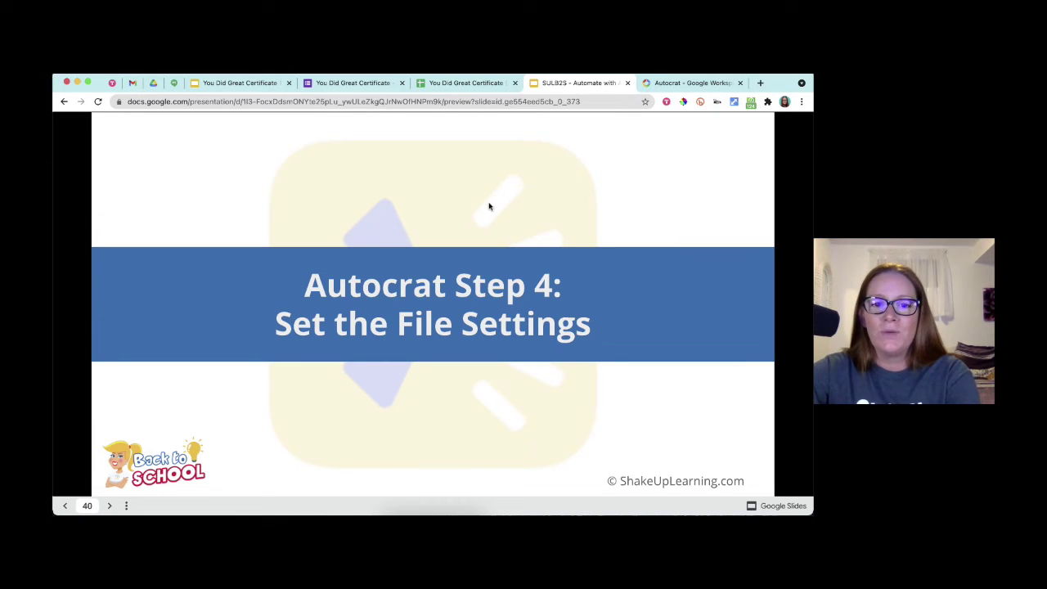
pyautogui.press('Right')
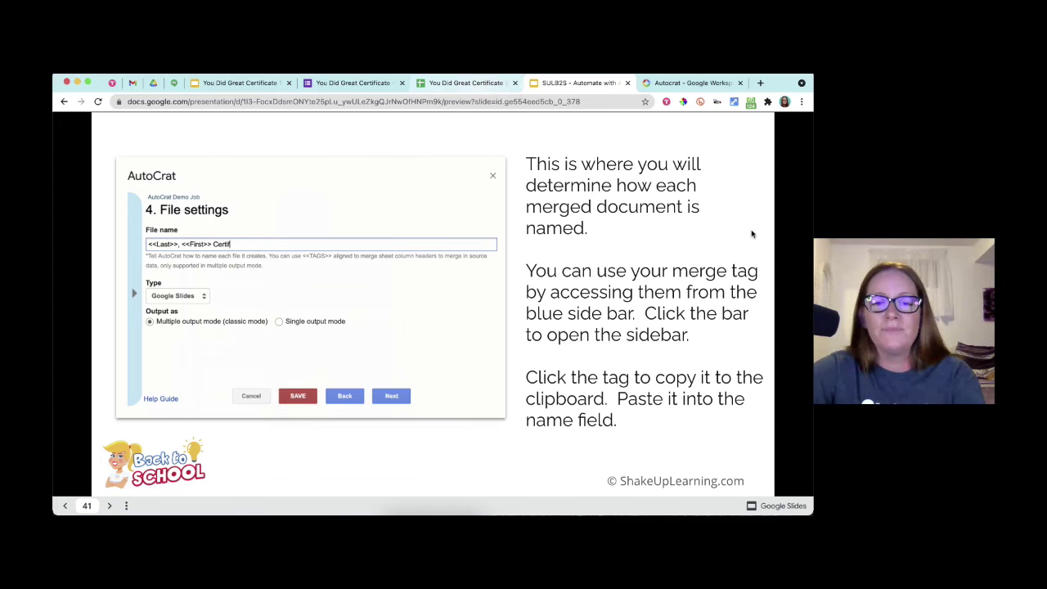
pyautogui.hotkey('ctrl', 'shift', 'Tab')
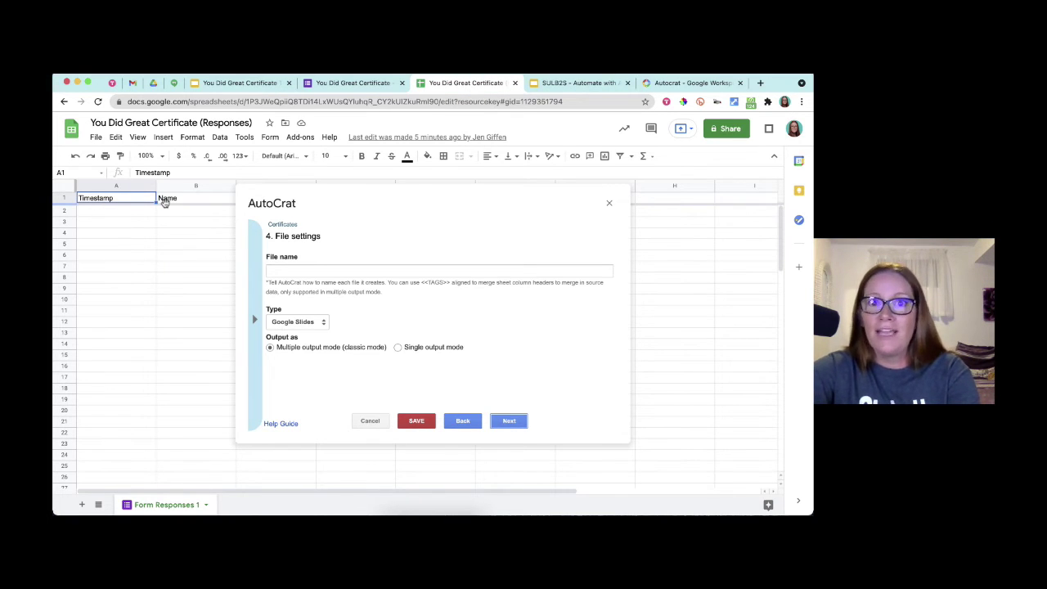
# - Set the merged file name to '<<Name>> - You Did great - <<Date>>' using the merge tags
pyautogui.click(257, 305)
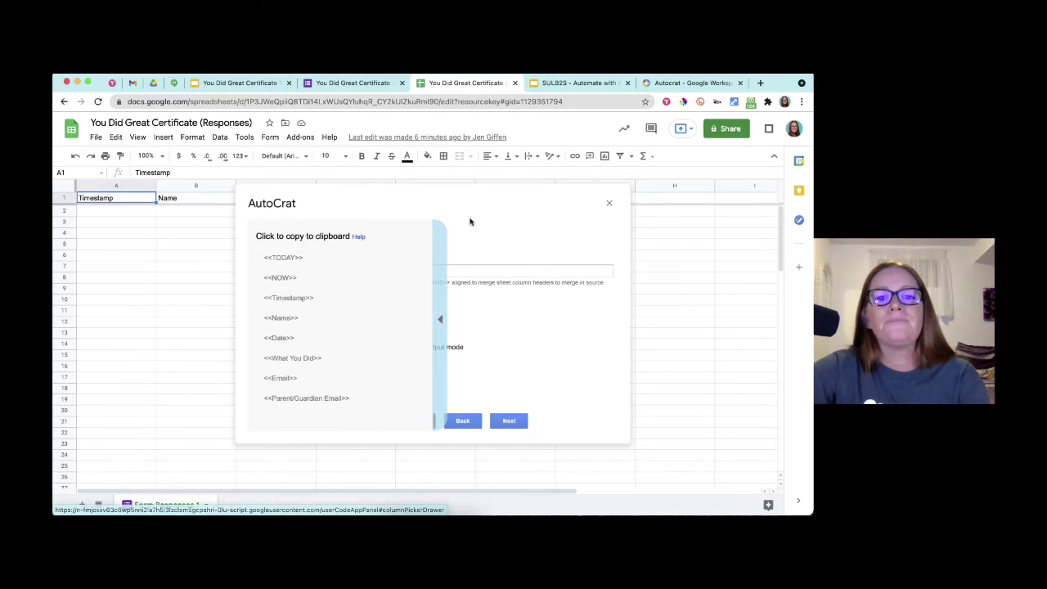
pyautogui.click(294, 319)
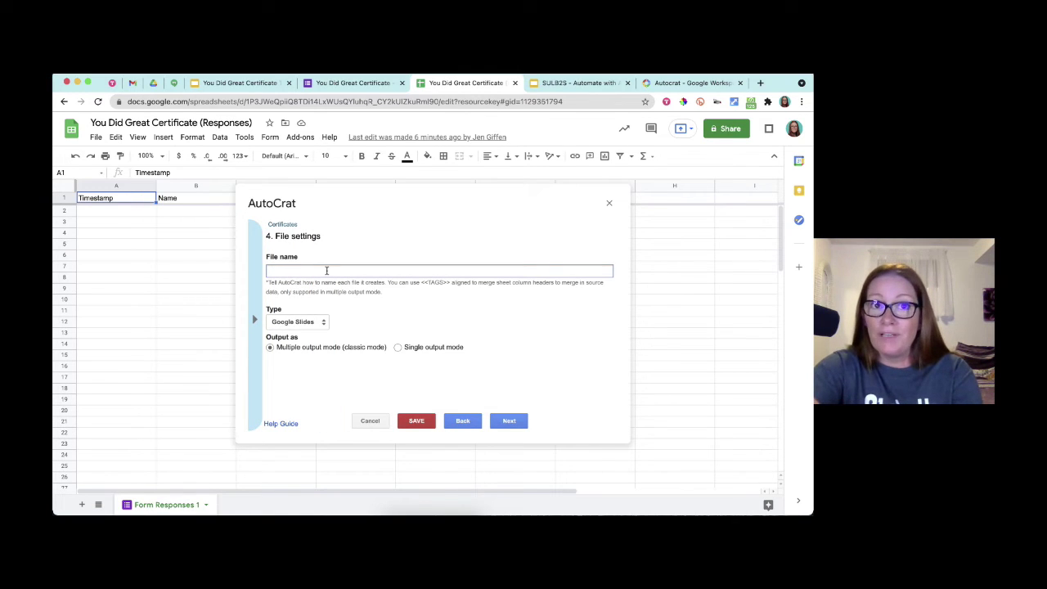
pyautogui.write('<<Name>>')
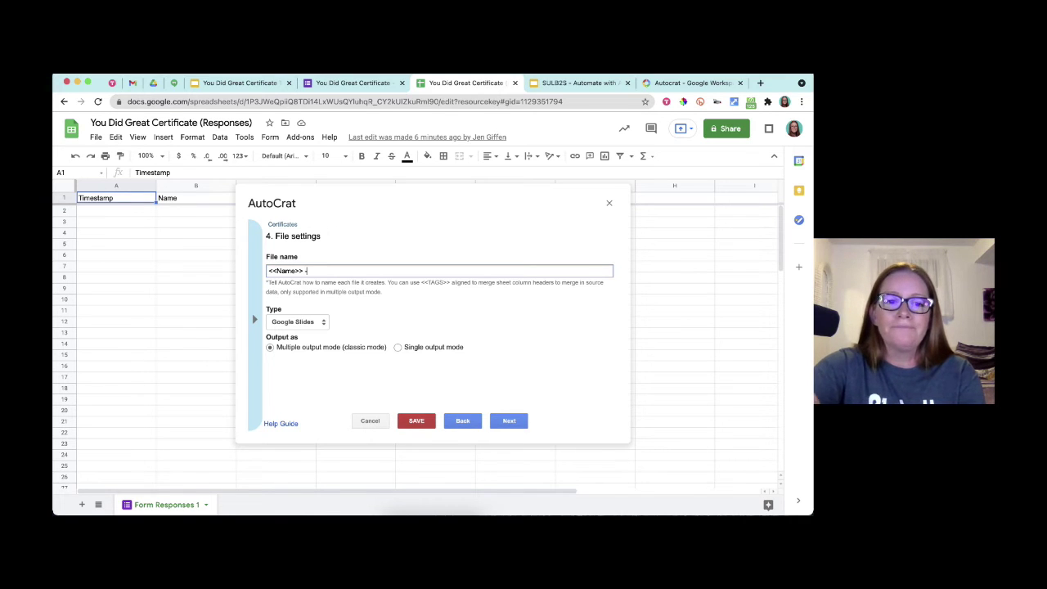
pyautogui.write('- You Did great')
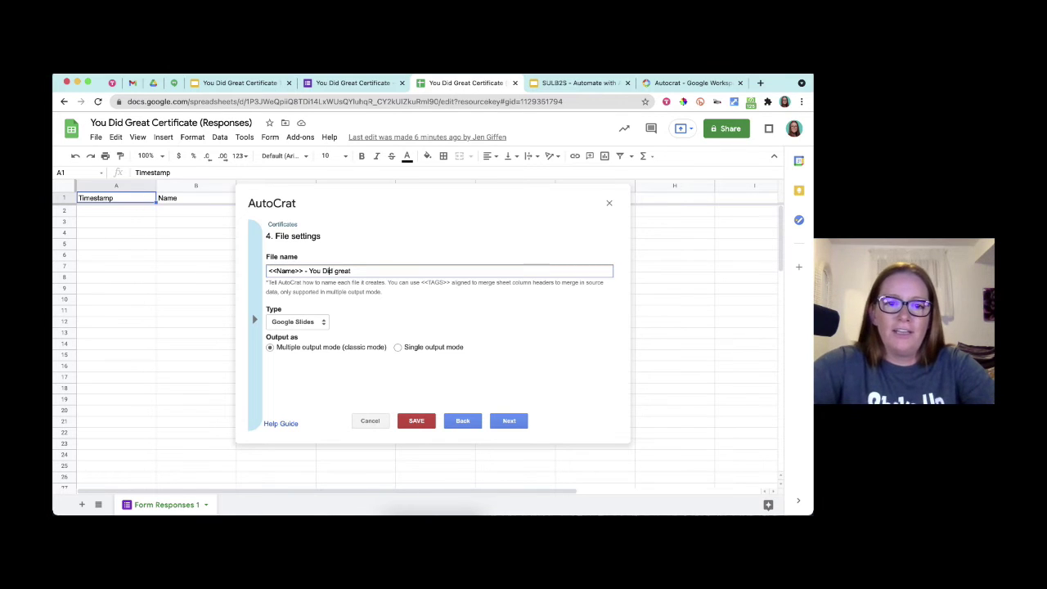
pyautogui.write(' -')
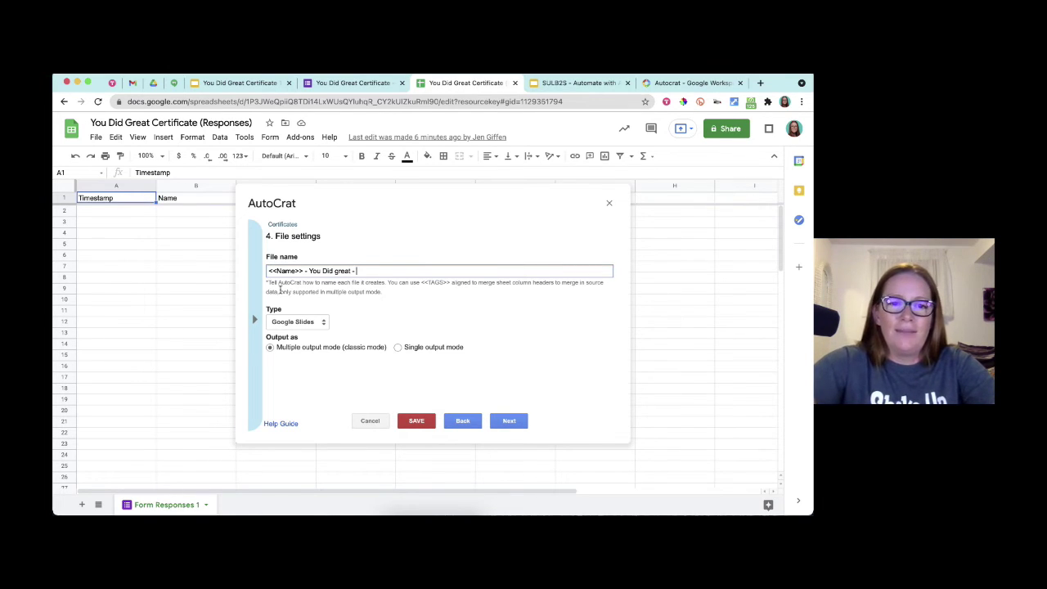
pyautogui.click(255, 304)
pyautogui.click(285, 341)
pyautogui.hotkey('ctrl', 'c')
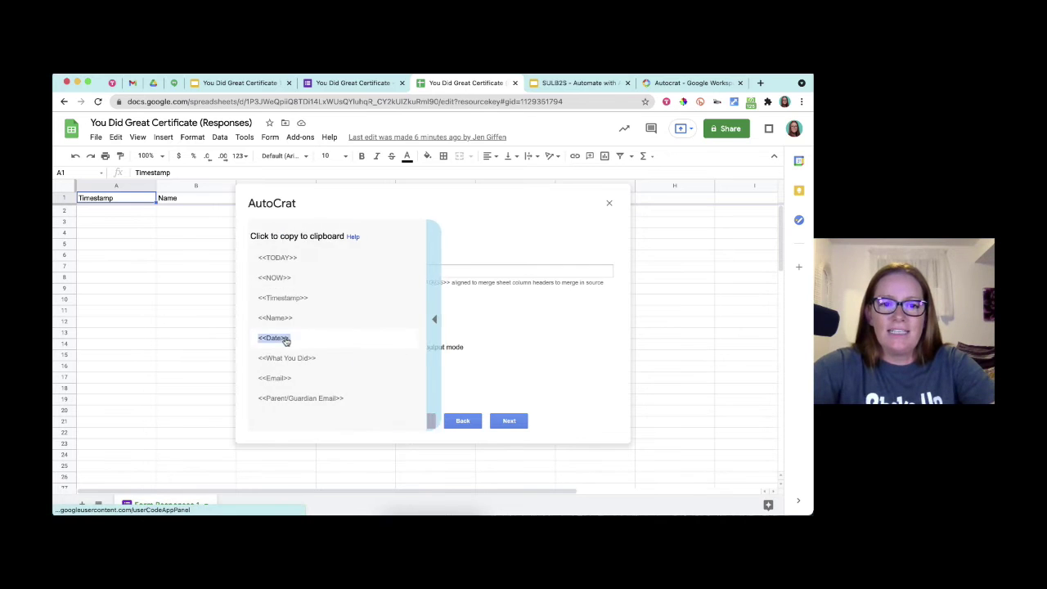
pyautogui.click(388, 270)
pyautogui.hotkey('ctrl', 'v')
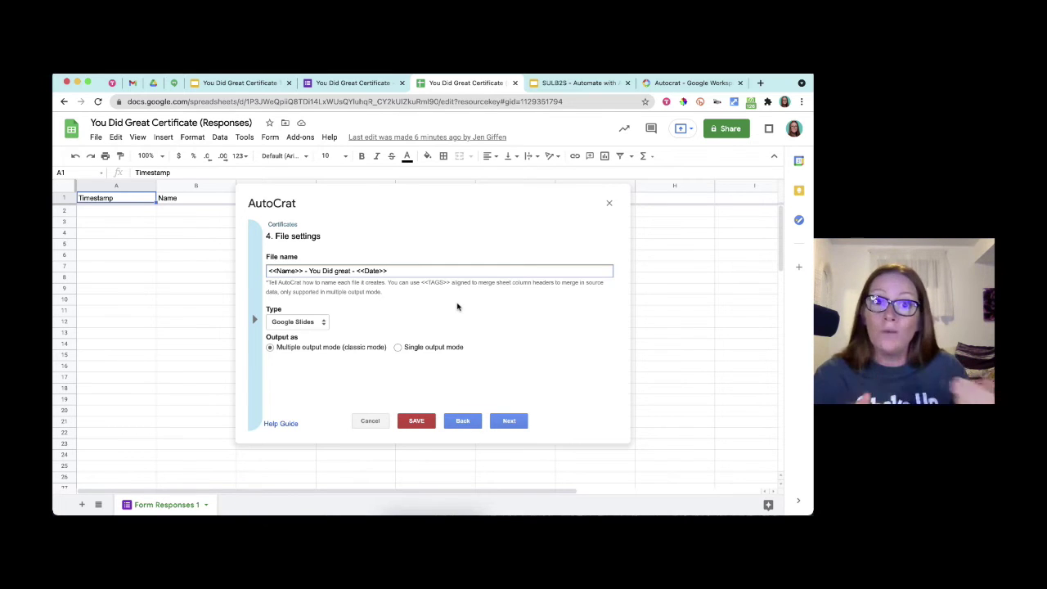
# - Keep Google Slides as the output file type, then go back to the presentation
pyautogui.click(315, 324)
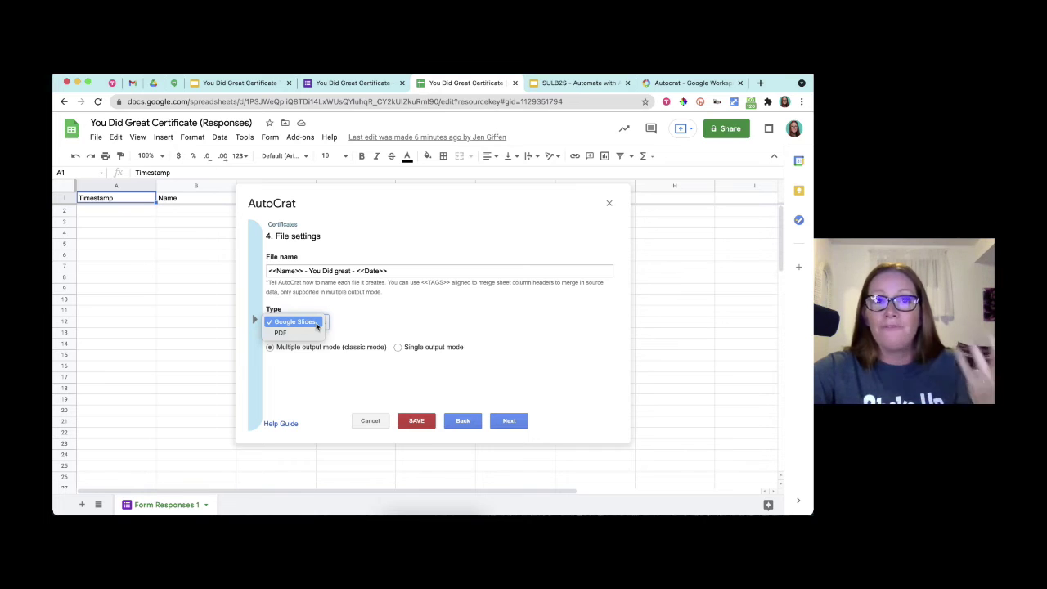
pyautogui.click(316, 323)
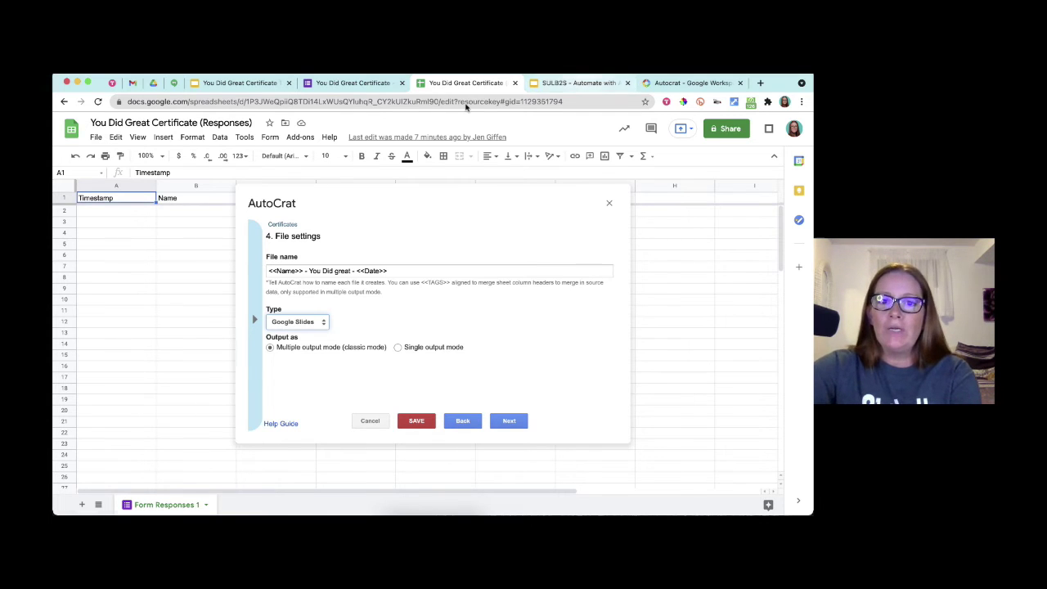
pyautogui.hotkey('ctrl', 'Tab')
# - Advance to the 'Step 5: Choose Destination Folders' slide, then open the Autocrat certificates Drive folder
pyautogui.press('Right')
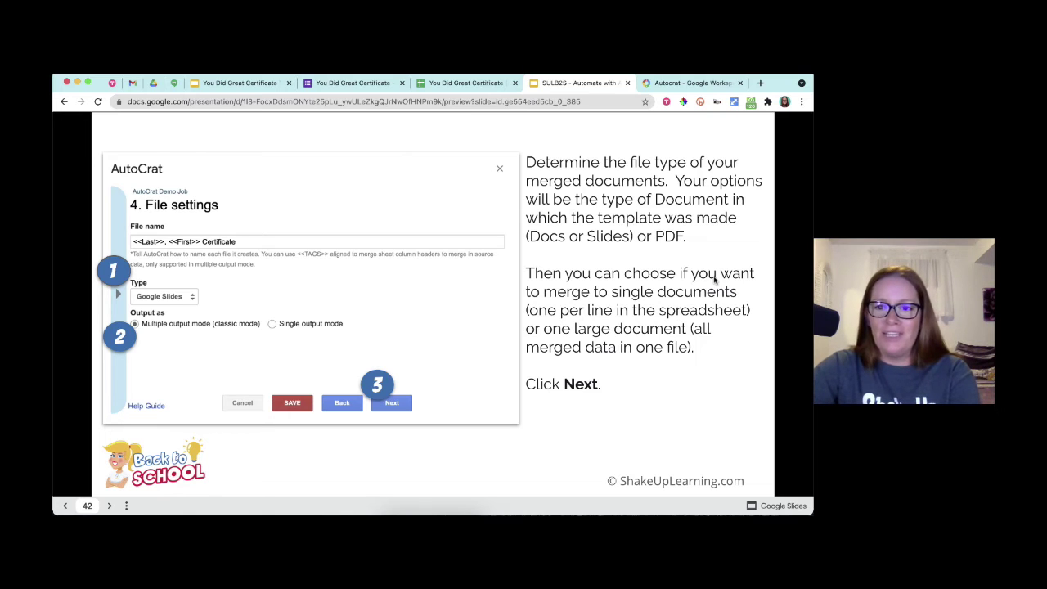
pyautogui.press('Right')
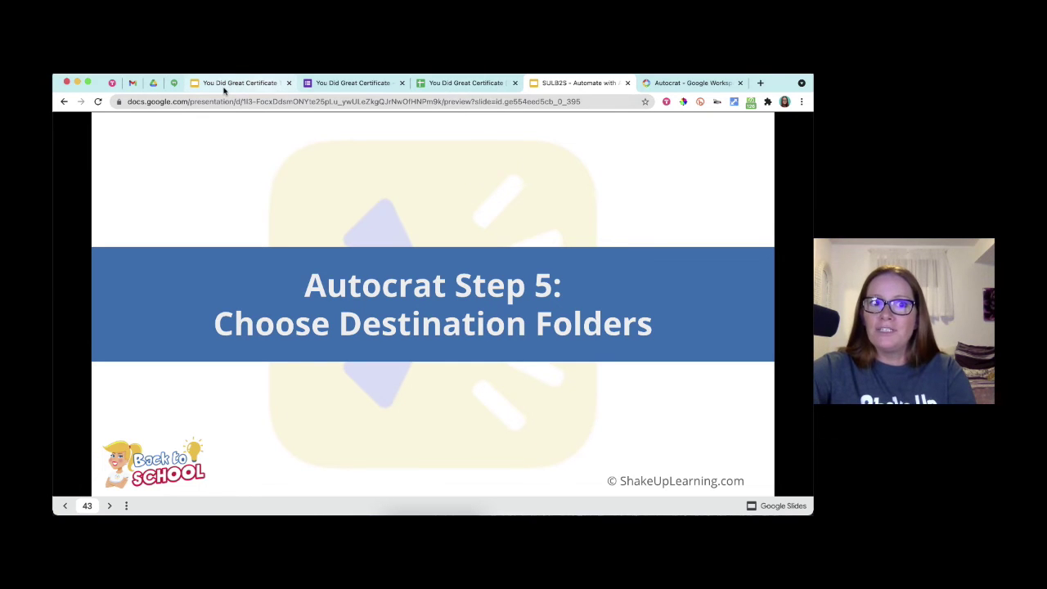
pyautogui.click(153, 84)
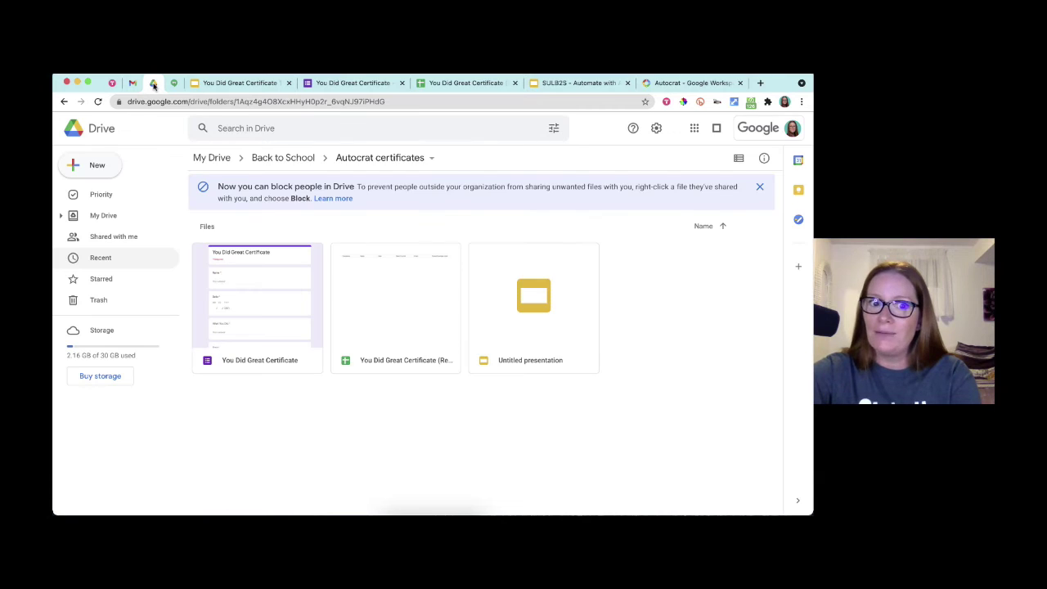
# - Create a new folder named 'Student Certificates' inside Autocrat certificates
pyautogui.click(104, 170)
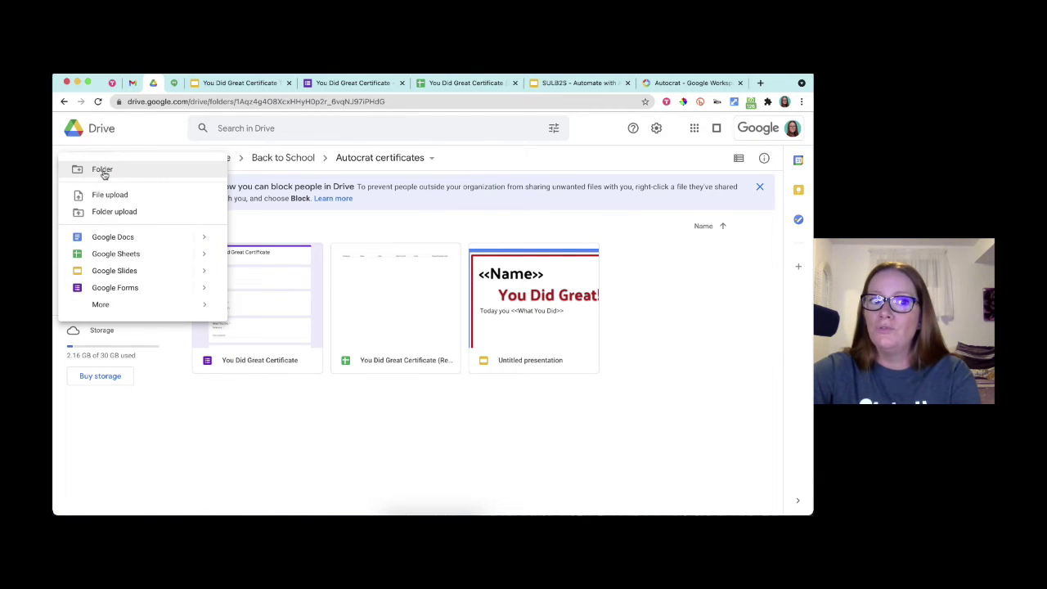
pyautogui.click(104, 173)
pyautogui.write('St')
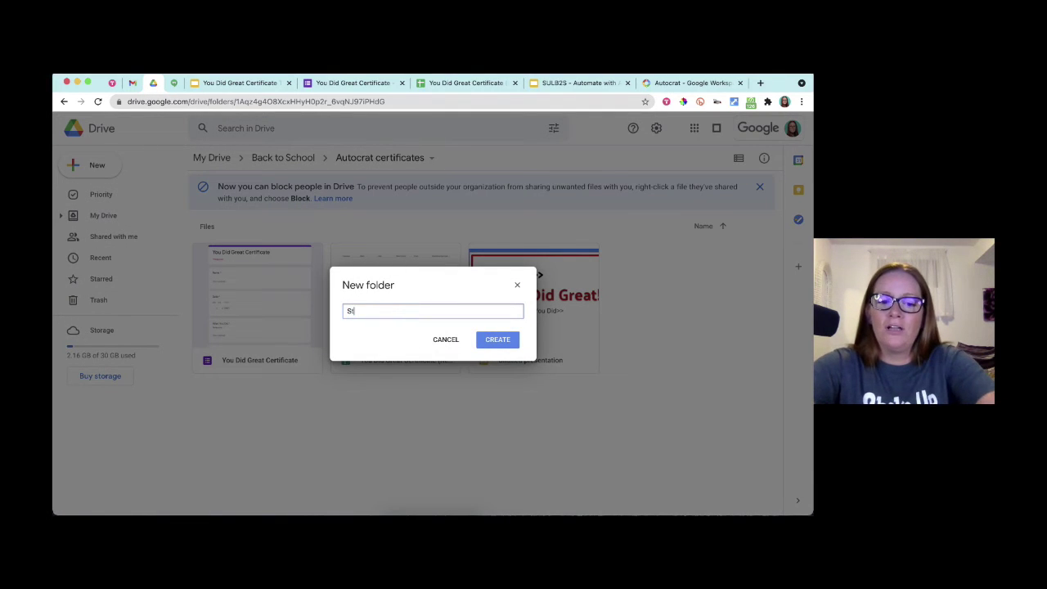
pyautogui.write('udent Certificates')
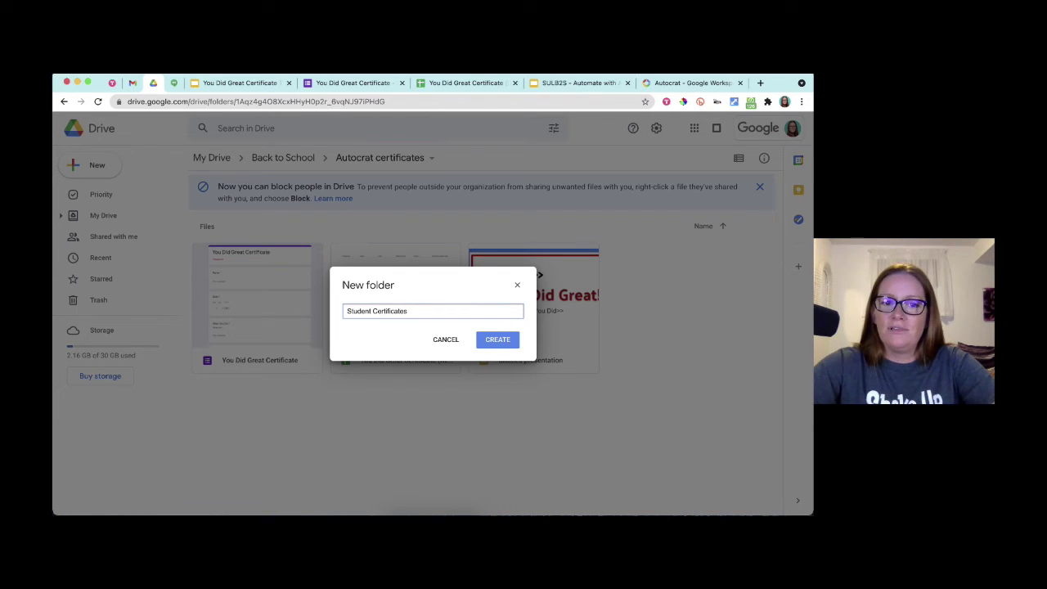
pyautogui.press('Return')
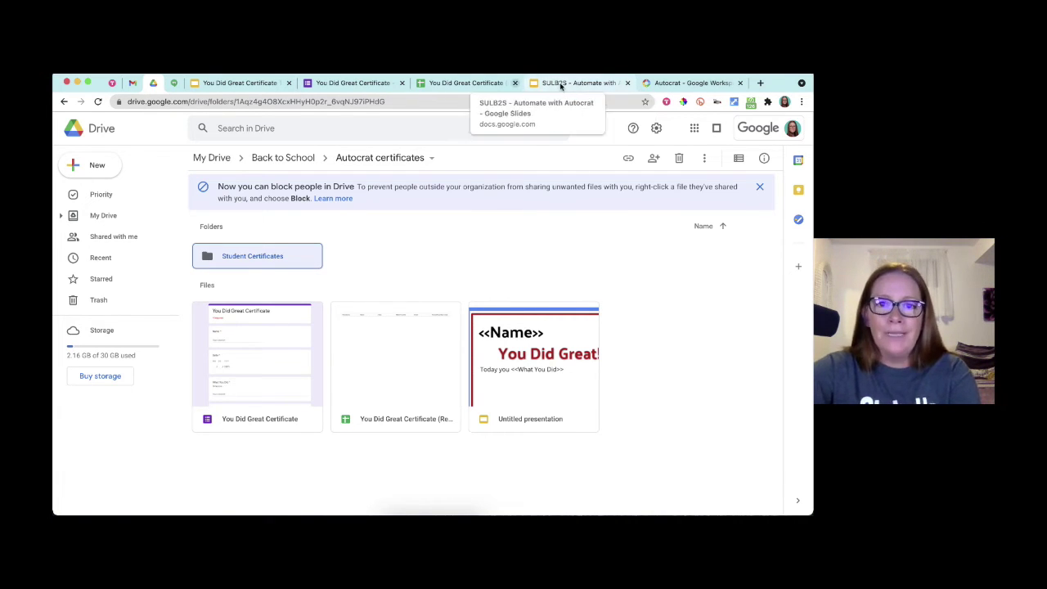
# - Replace AutoCrat's default Autocrat certificates destination with the Student Certificates folder
pyautogui.click(464, 82)
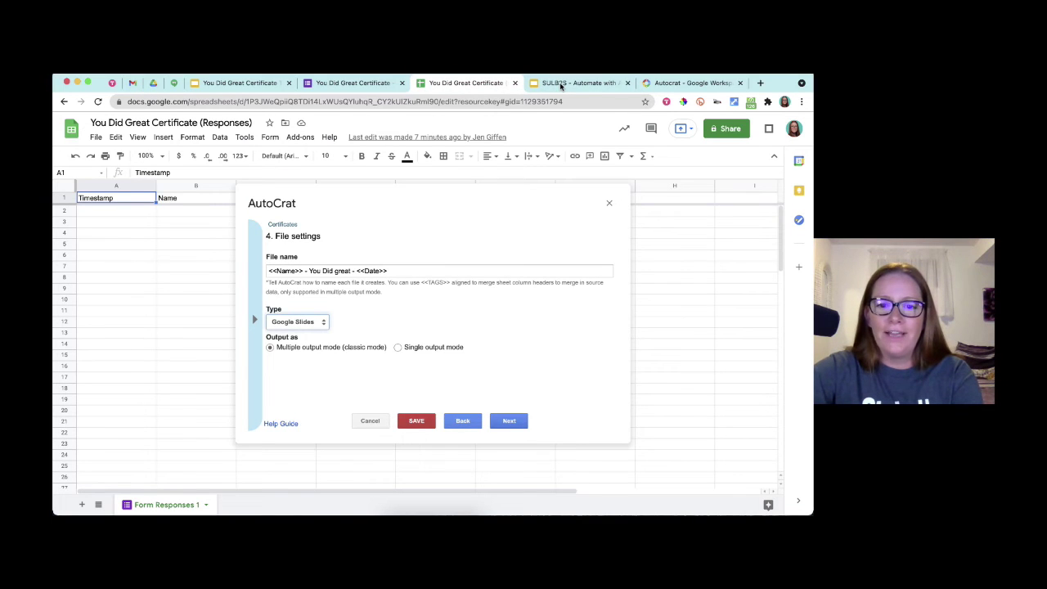
pyautogui.click(508, 421)
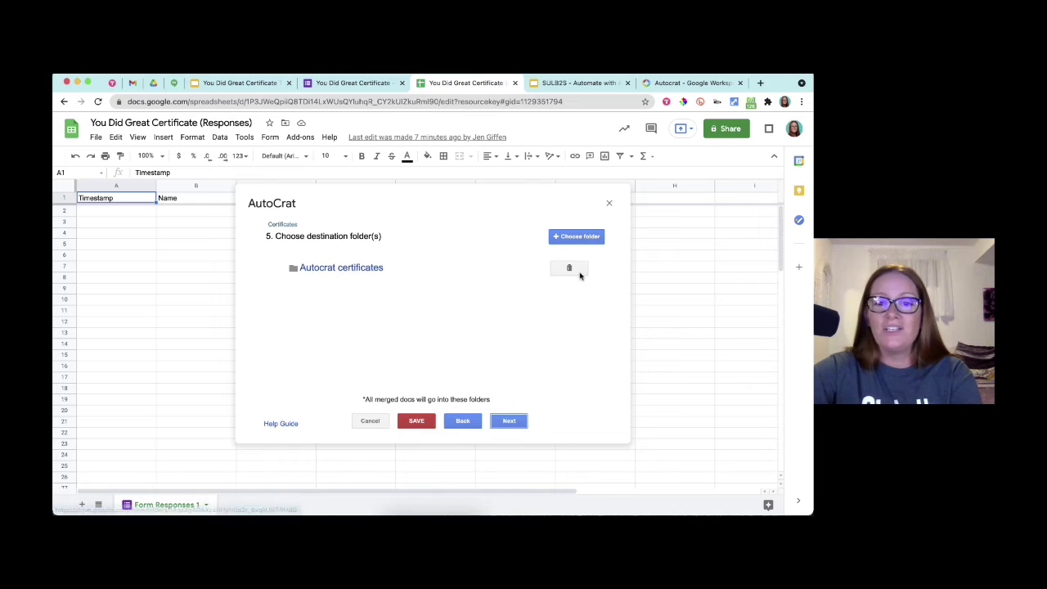
pyautogui.click(569, 269)
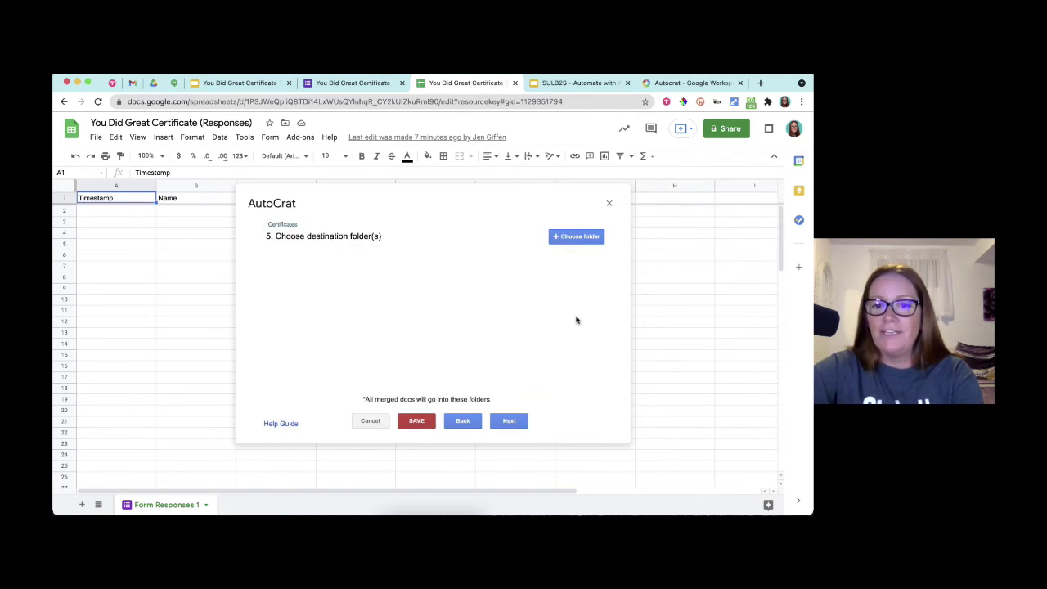
pyautogui.click(575, 237)
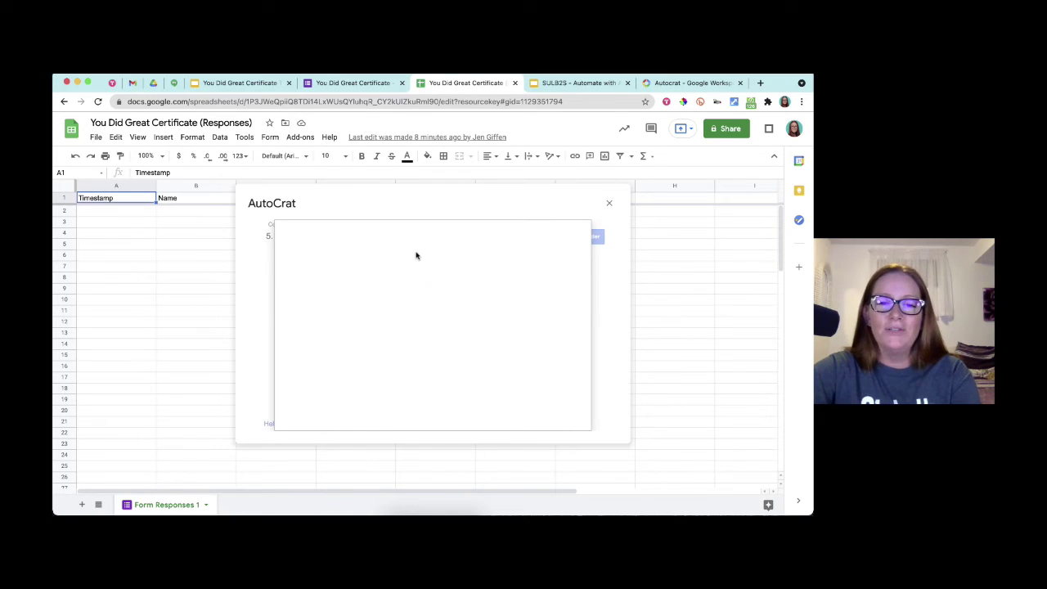
pyautogui.click(336, 301)
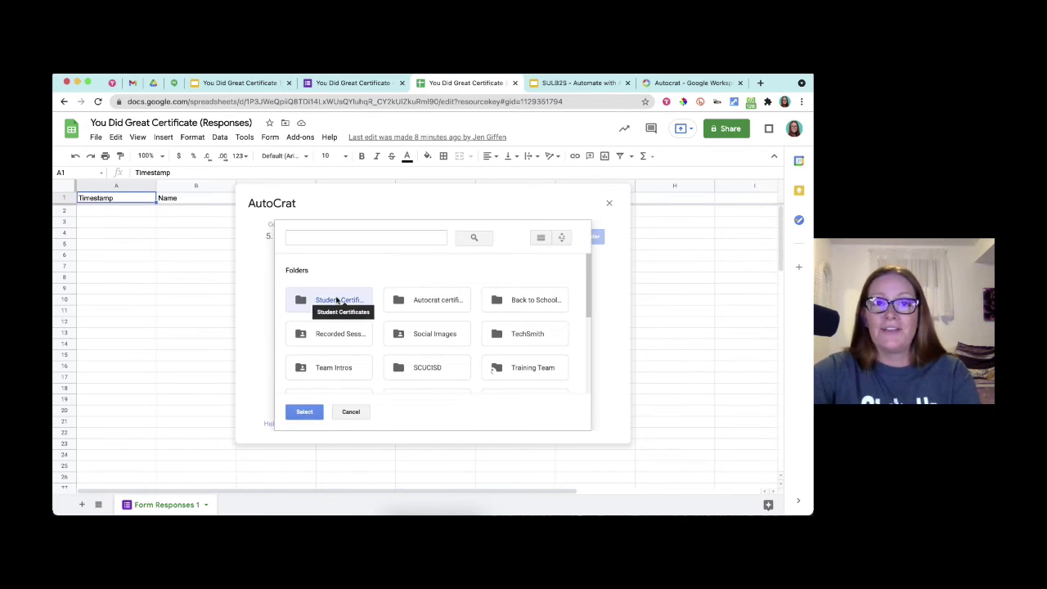
pyautogui.click(304, 411)
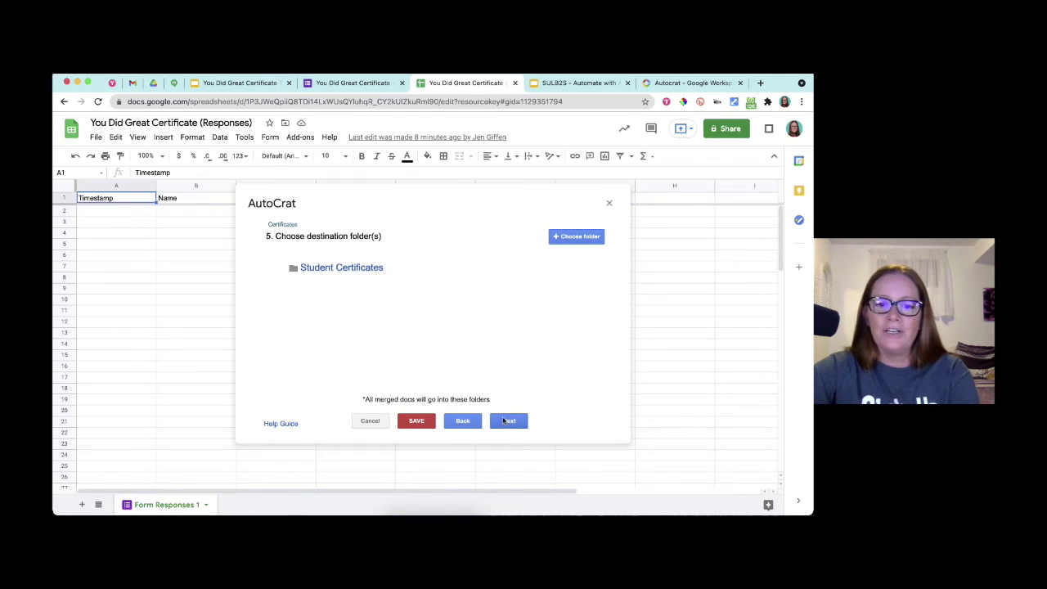
# - Continue to the dynamic folder reference step and show slide 44 on destination folders
pyautogui.click(506, 420)
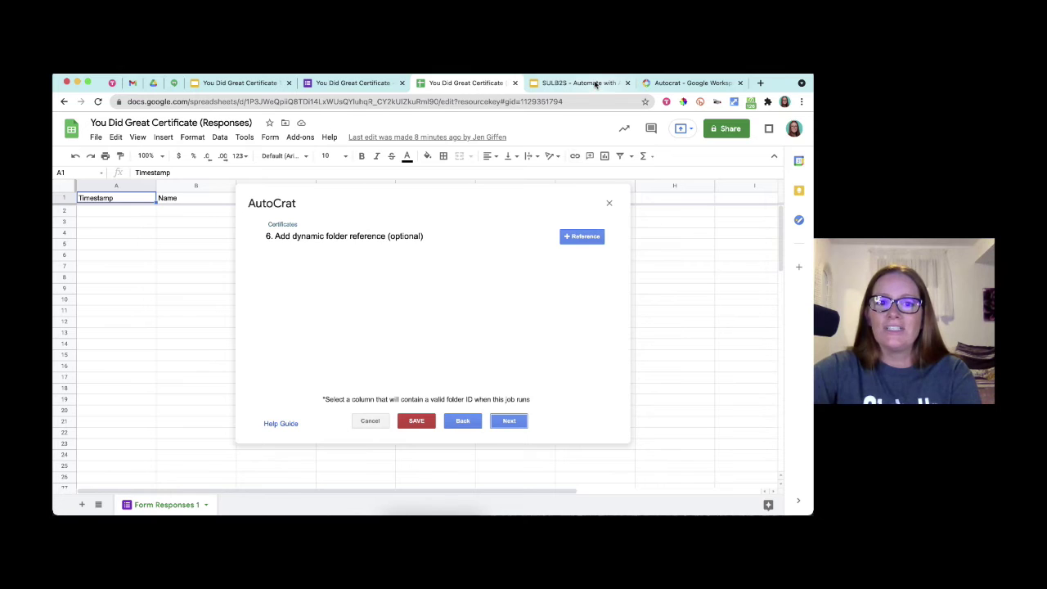
pyautogui.click(596, 82)
pyautogui.press('Right')
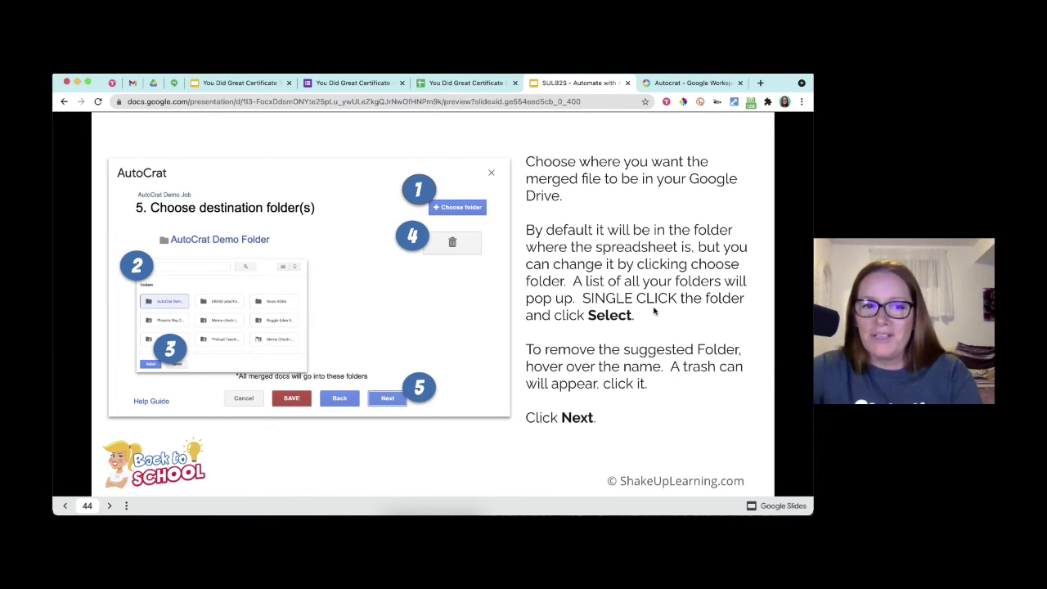
# - Present the Step 6 title and dynamic folder reference slides, reaching the Step 7 title slide
pyautogui.press('Right')
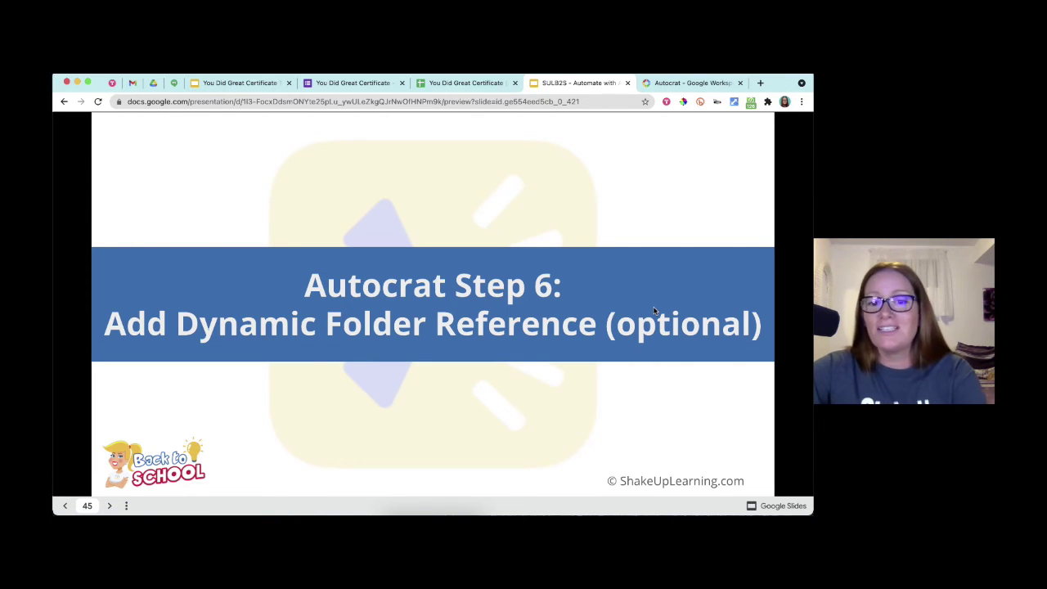
pyautogui.press('Right')
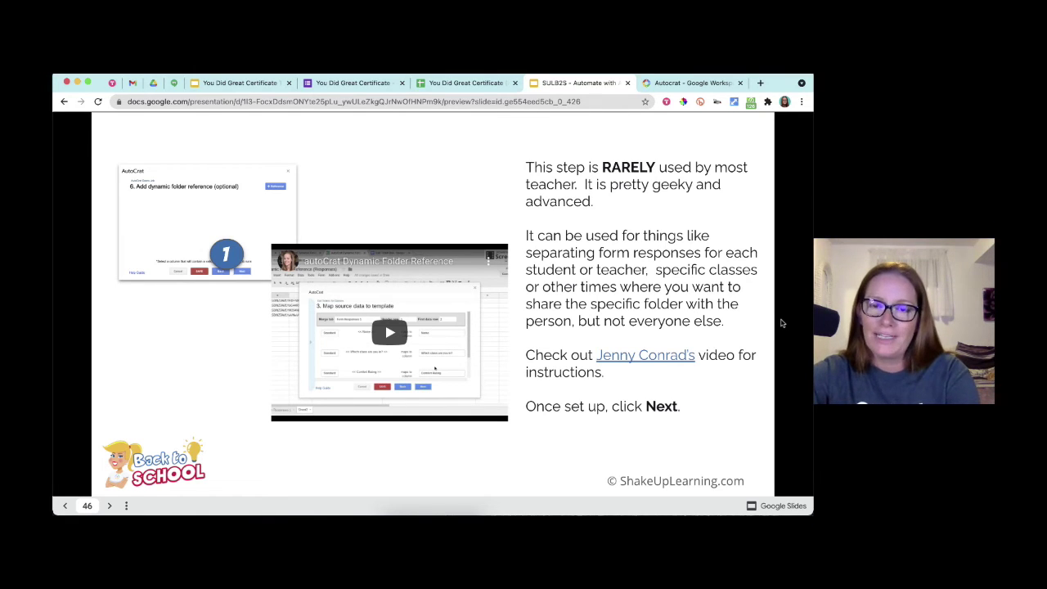
pyautogui.press('Right')
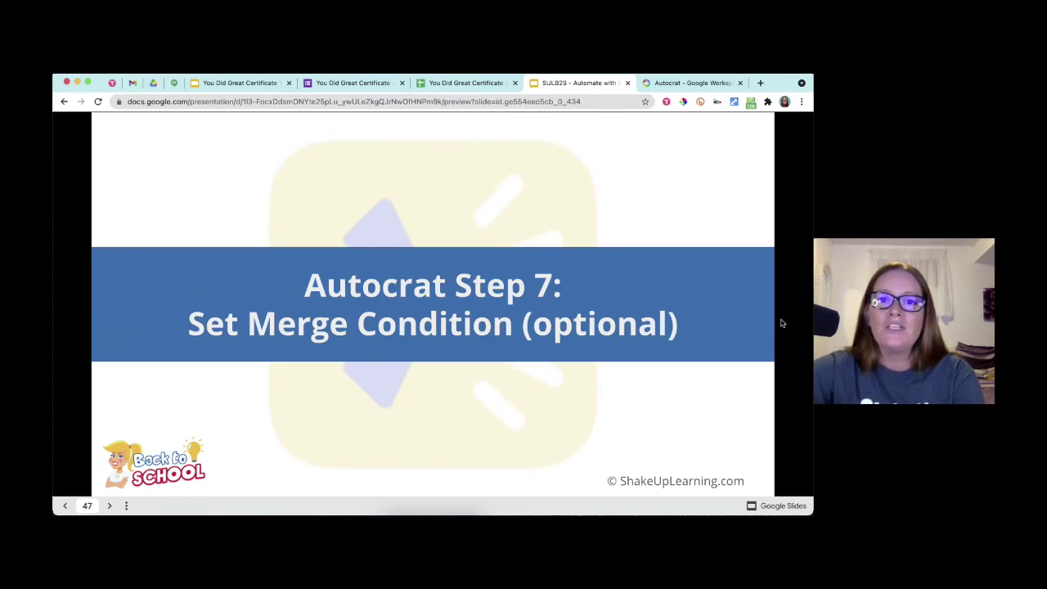
# - Skip AutoCrat's optional dynamic folder reference step, then go back to the presentation
pyautogui.click(462, 82)
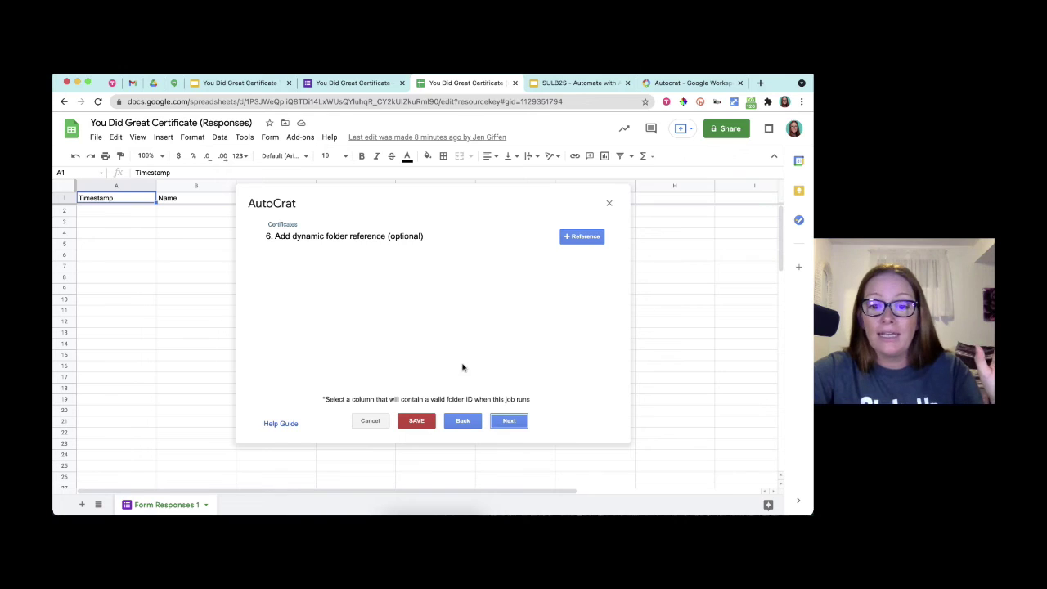
pyautogui.click(516, 425)
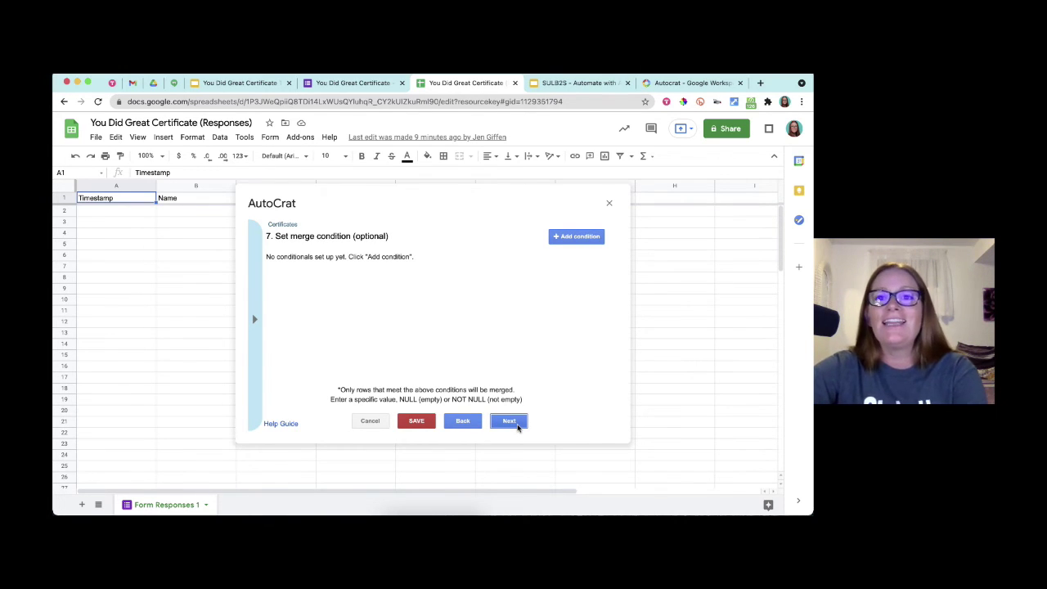
pyautogui.click(577, 83)
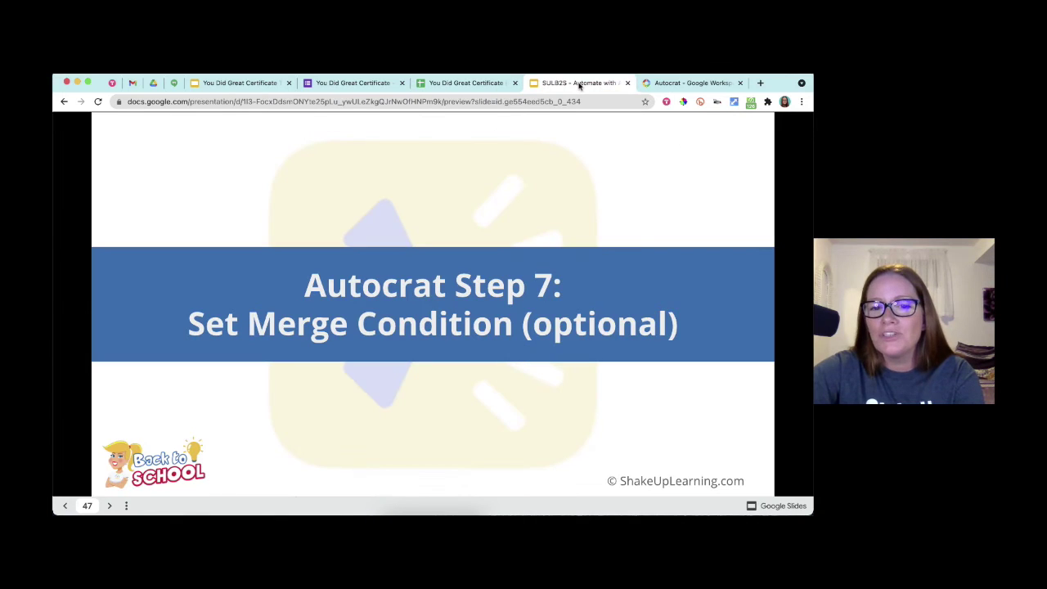
# - Show the merge condition instructions slide, then the 'Autocrat Step 8: Share Docs & Send Emails' title
pyautogui.click(662, 270)
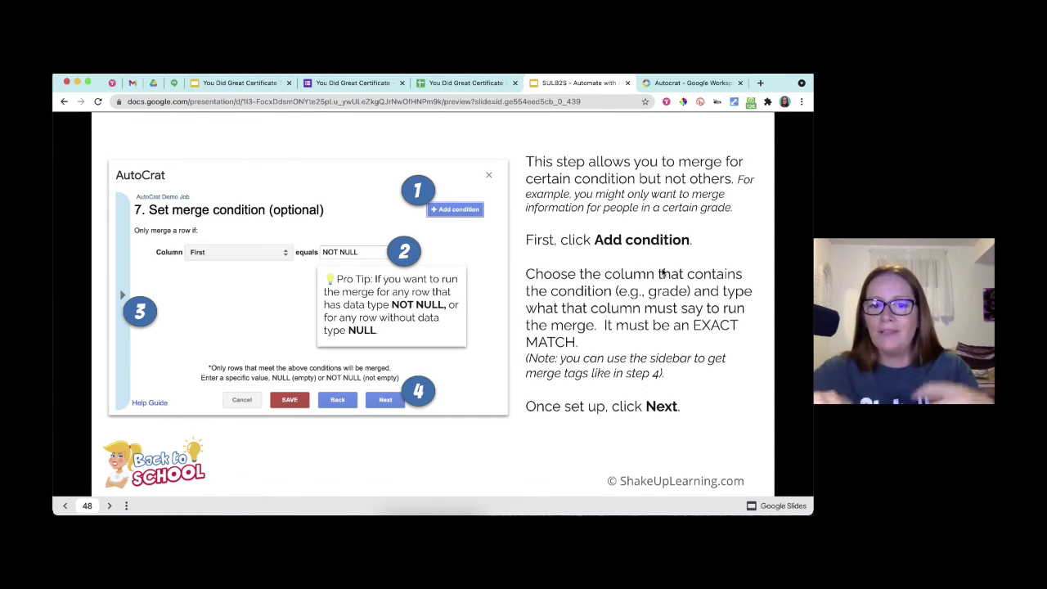
pyautogui.click(663, 272)
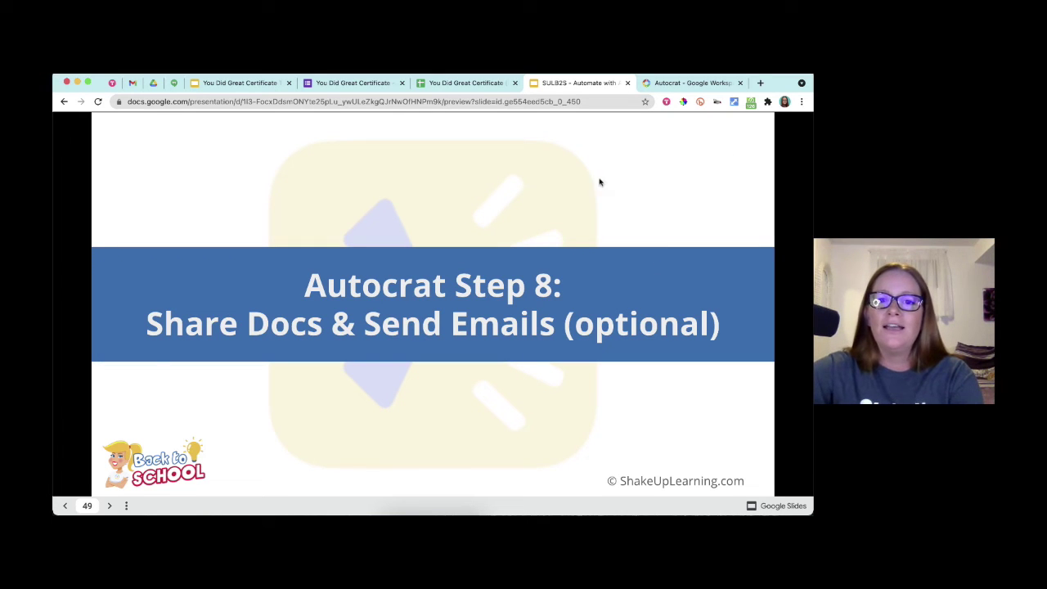
# - Leave AutoCrat's merge condition blank and continue to the Share docs & send emails step
pyautogui.click(479, 78)
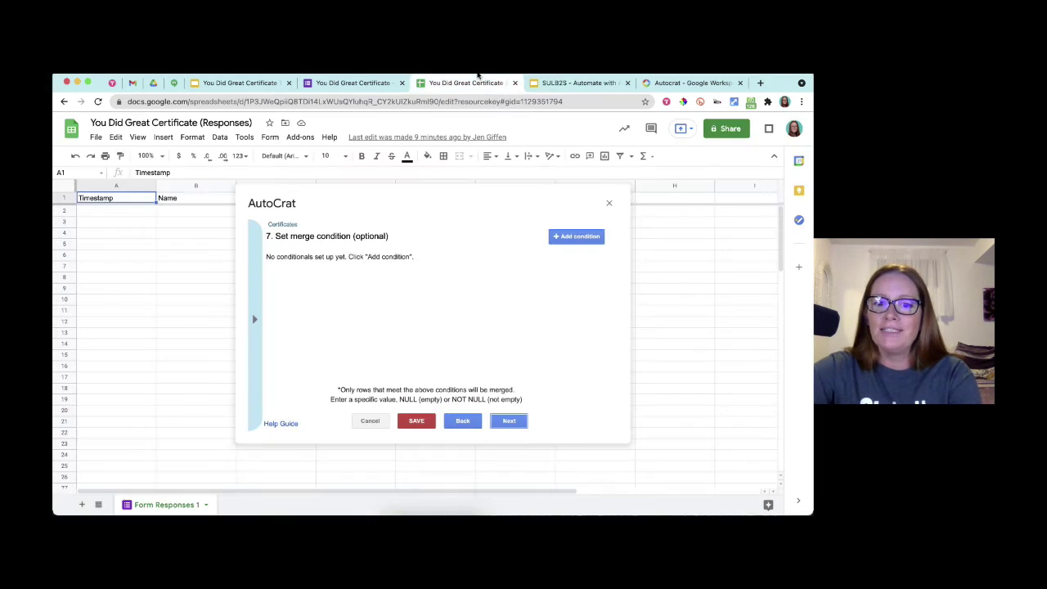
pyautogui.click(508, 421)
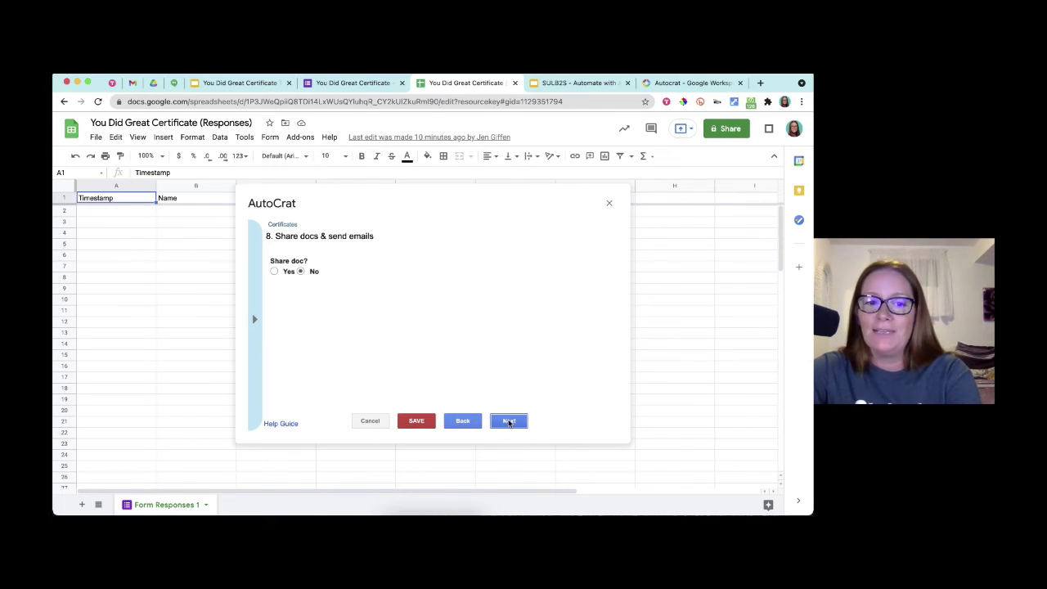
# - Set Share doc to Yes and share the merged certificates as PDF
pyautogui.click(274, 272)
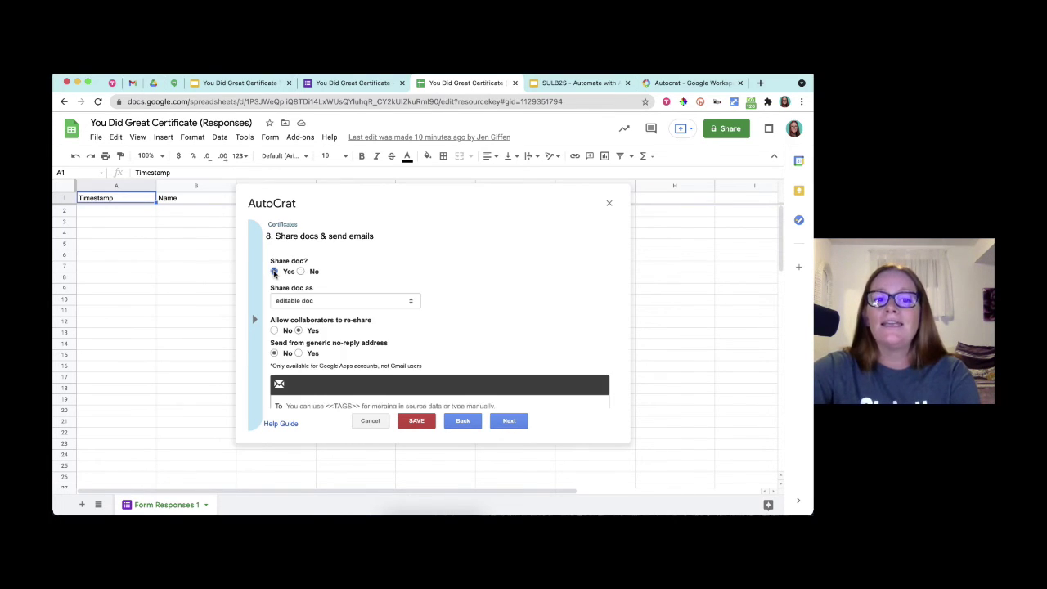
pyautogui.scroll(-2, 419, 290)
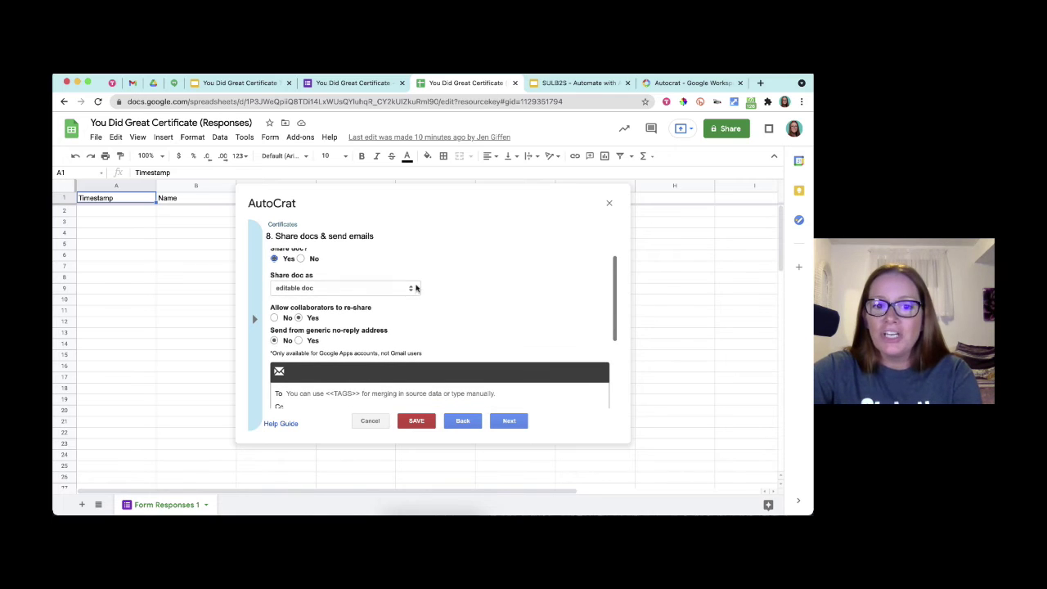
pyautogui.click(412, 289)
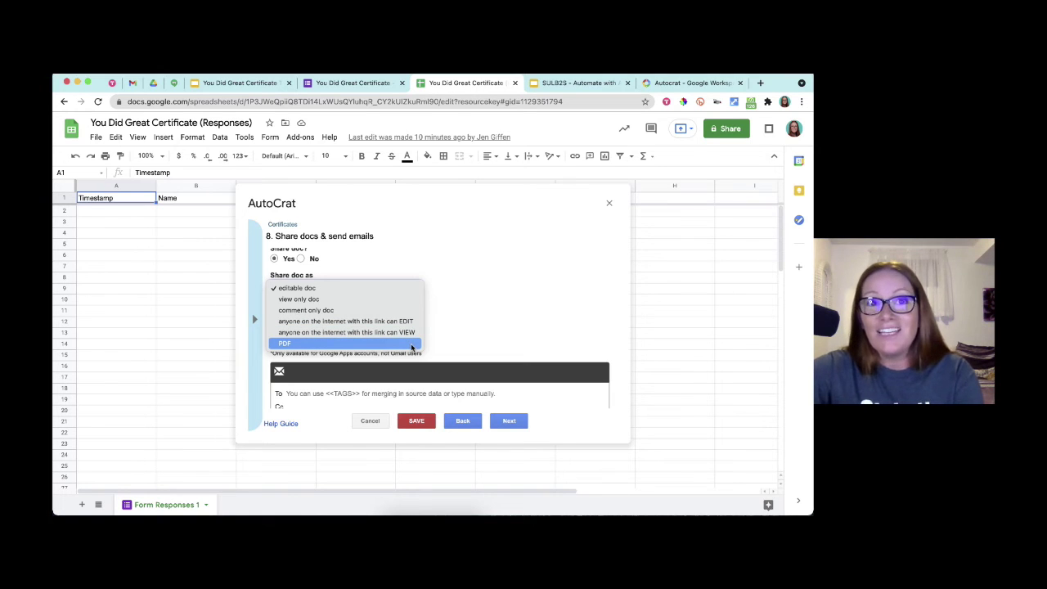
pyautogui.click(412, 344)
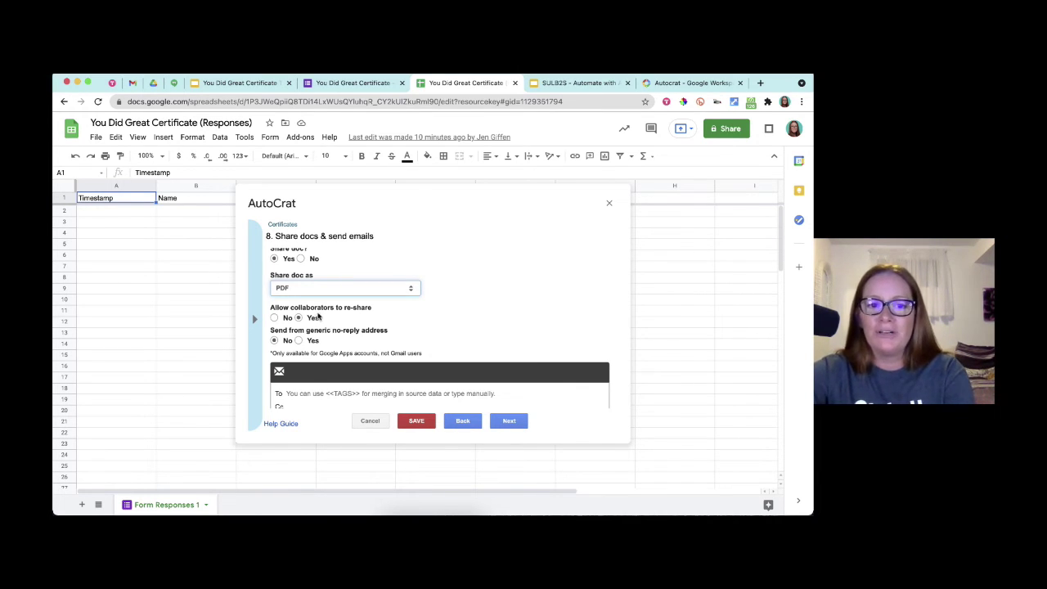
pyautogui.scroll(-2, 321, 317)
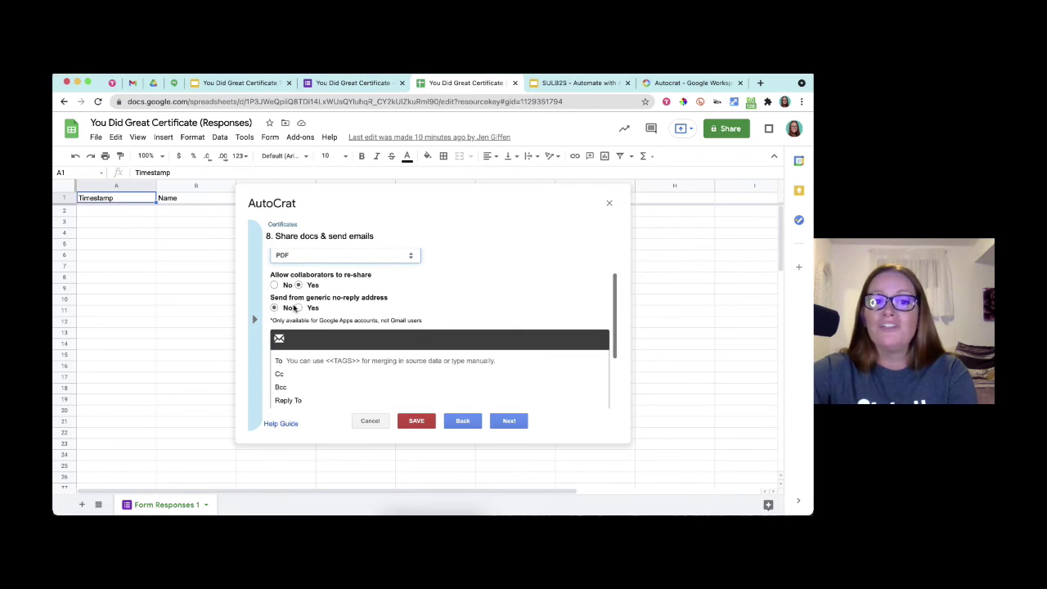
pyautogui.moveTo(340, 302)
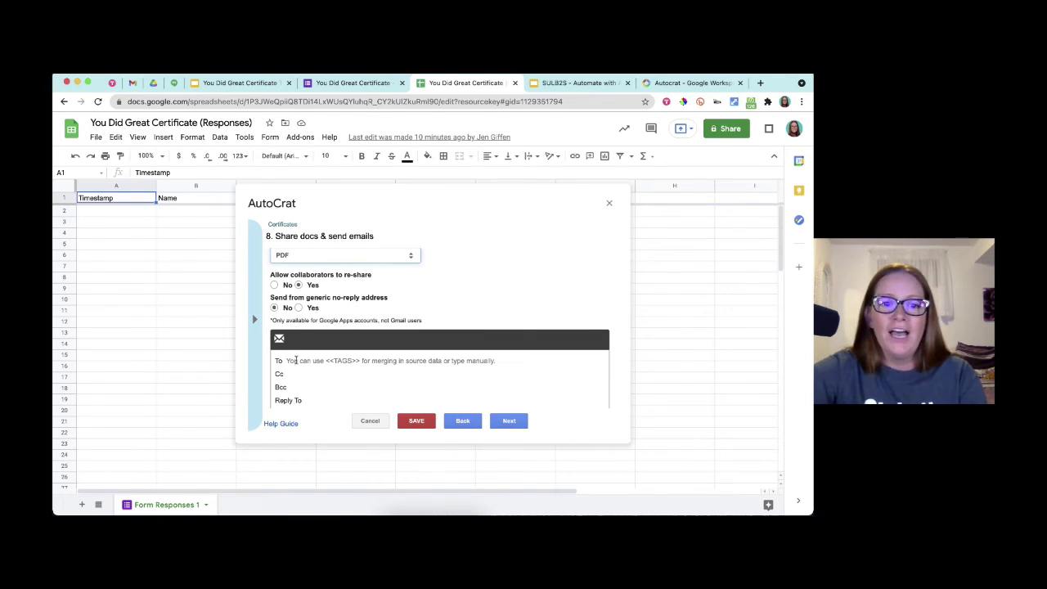
# - Address the email To the <<Email>> tag and Cc the <<Parent/Guardian Email>> tag
pyautogui.click(296, 361)
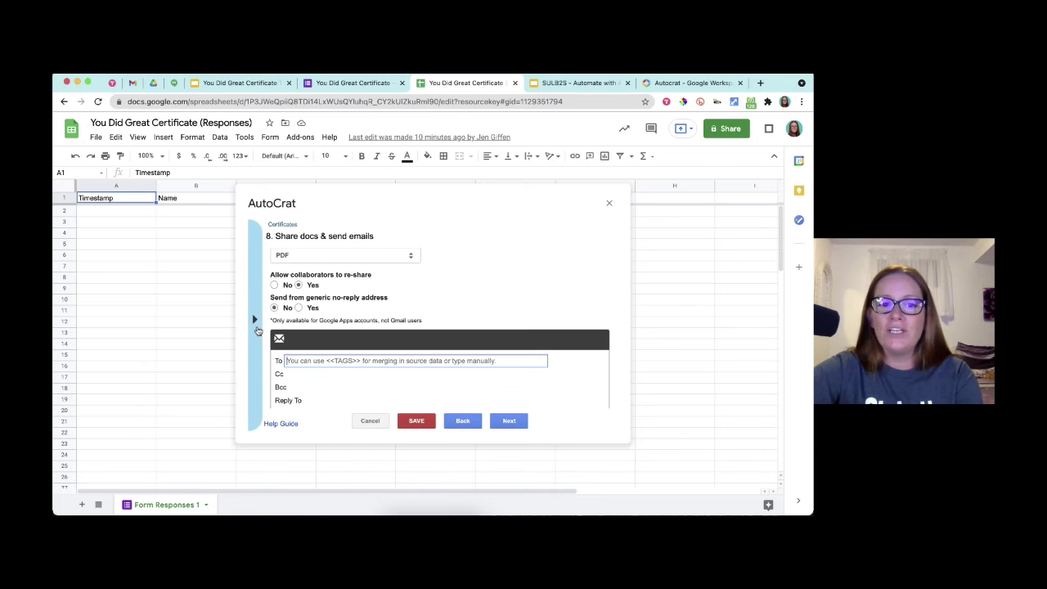
pyautogui.click(255, 325)
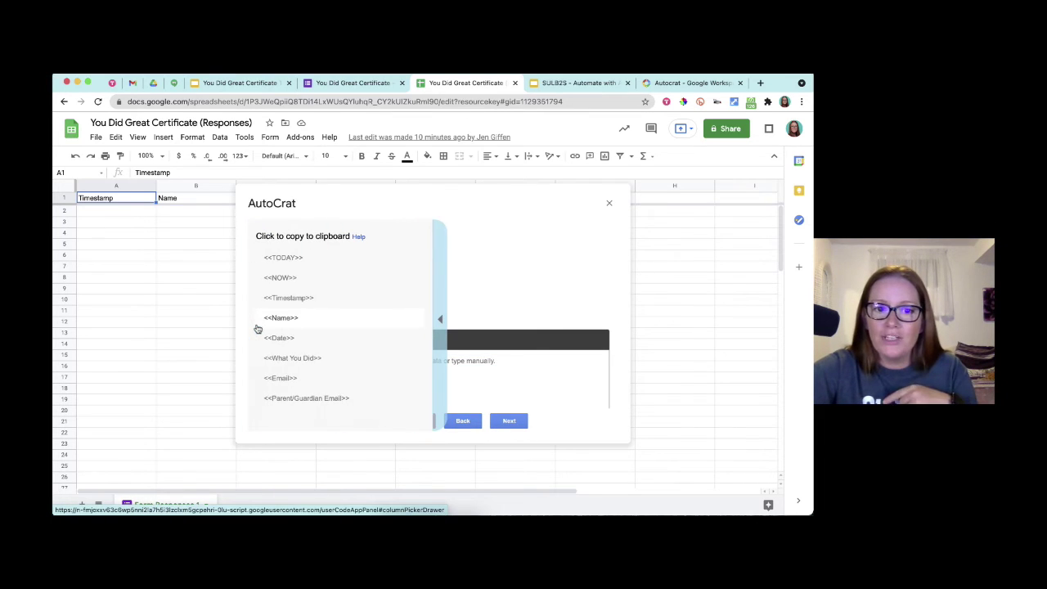
pyautogui.click(280, 379)
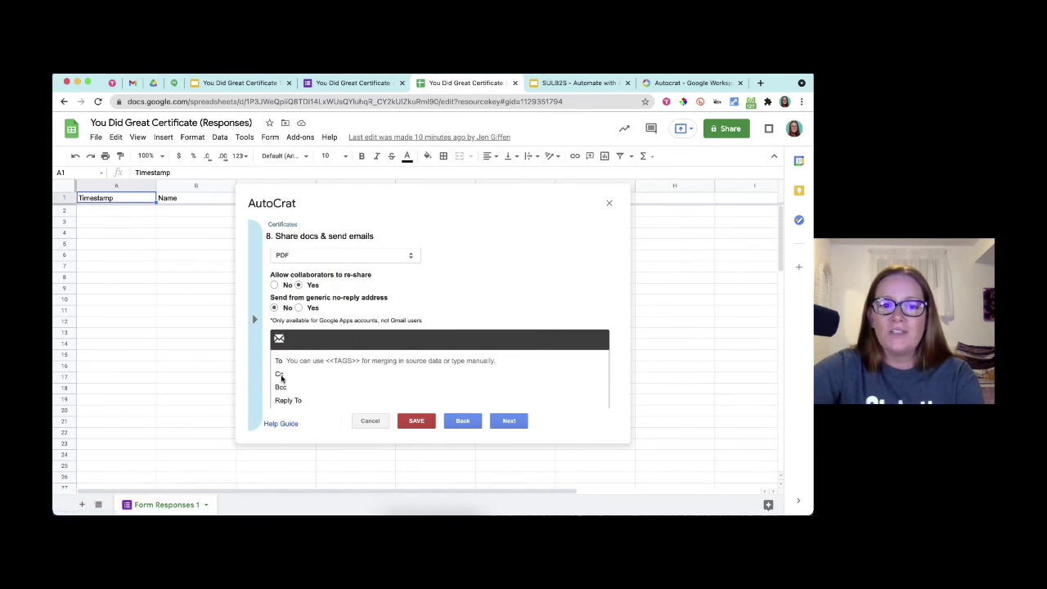
pyautogui.click(302, 360)
pyautogui.write('<<Email>>')
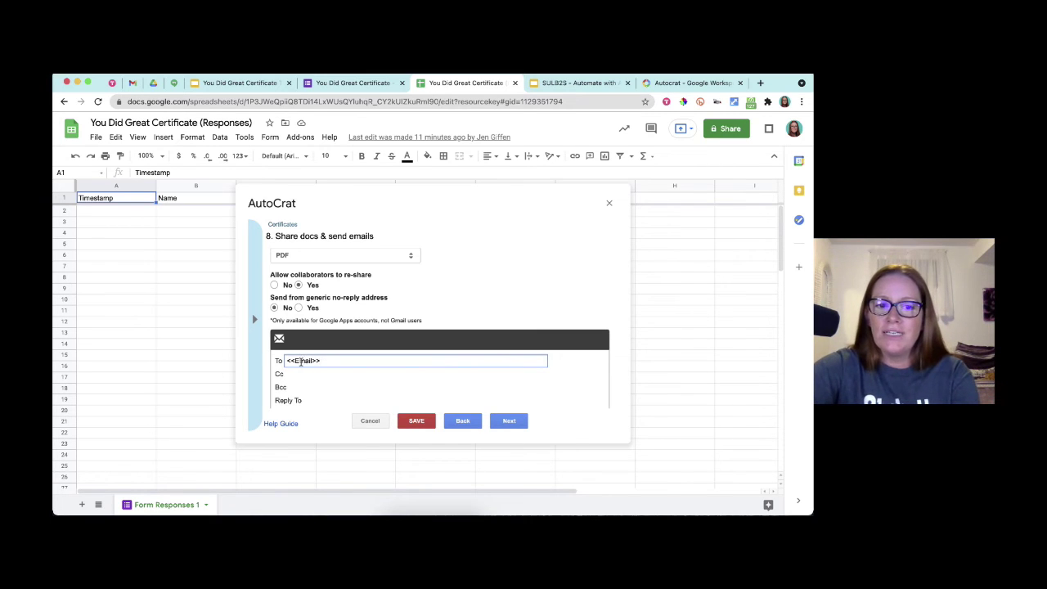
pyautogui.click(295, 373)
pyautogui.click(257, 343)
pyautogui.click(296, 400)
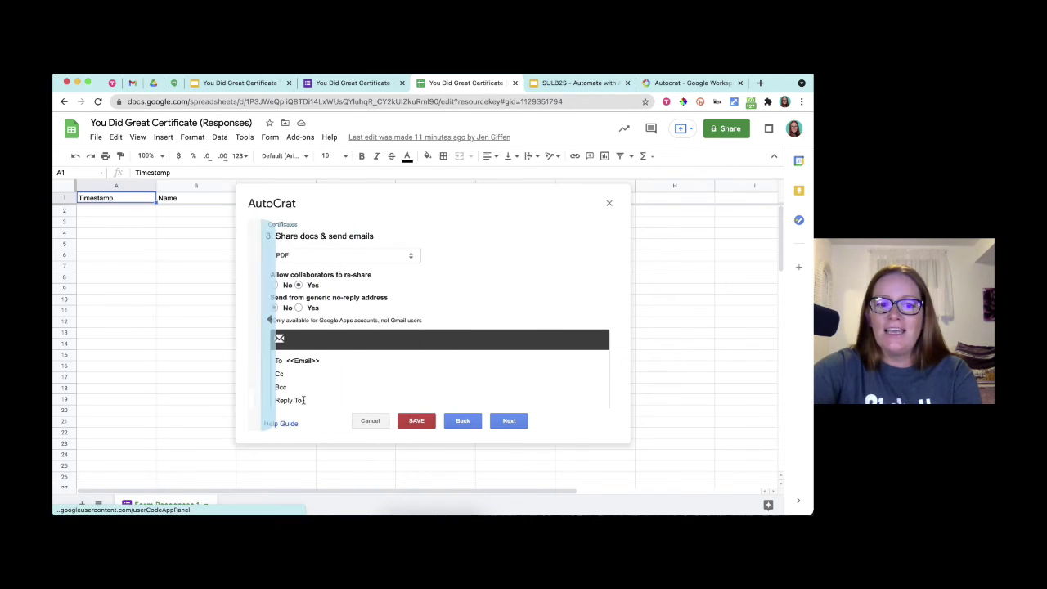
pyautogui.click(302, 373)
pyautogui.write('<<Parent/Guardian Email>>')
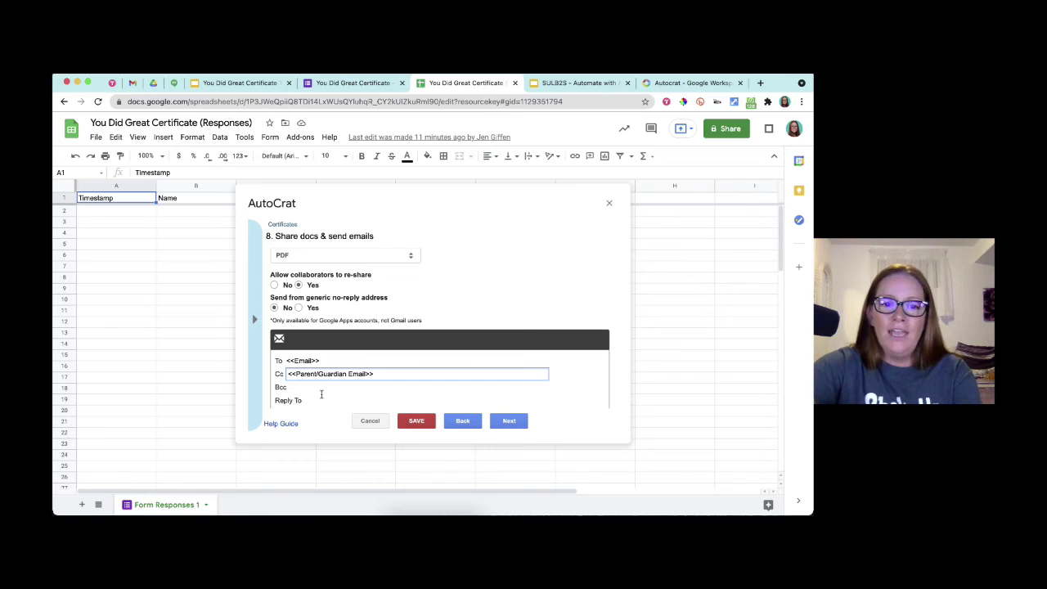
# - Enter a reply-to e-mail address and the subject 'What to go!!!'
pyautogui.click(325, 400)
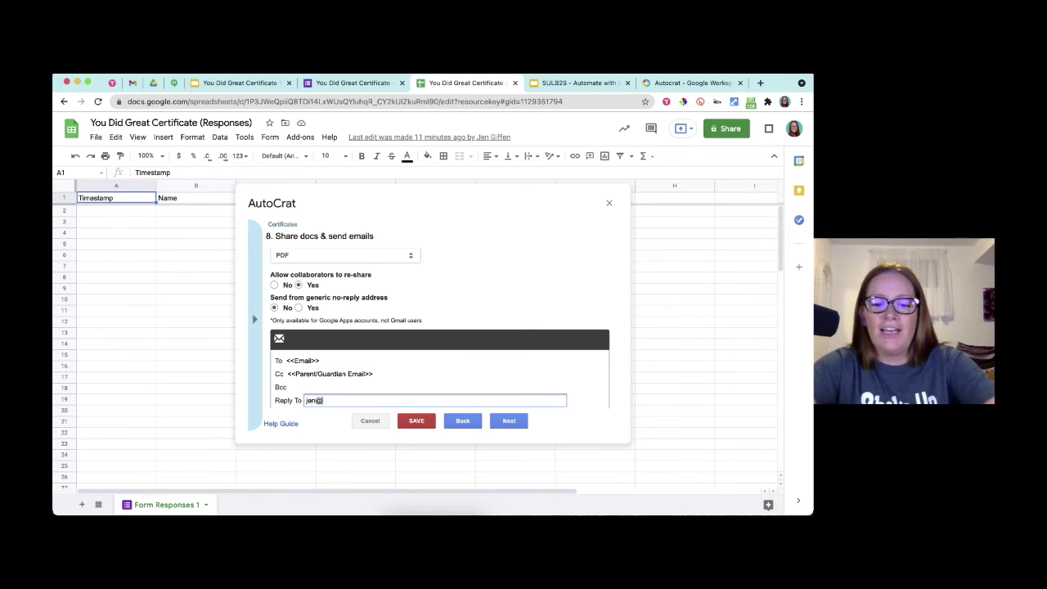
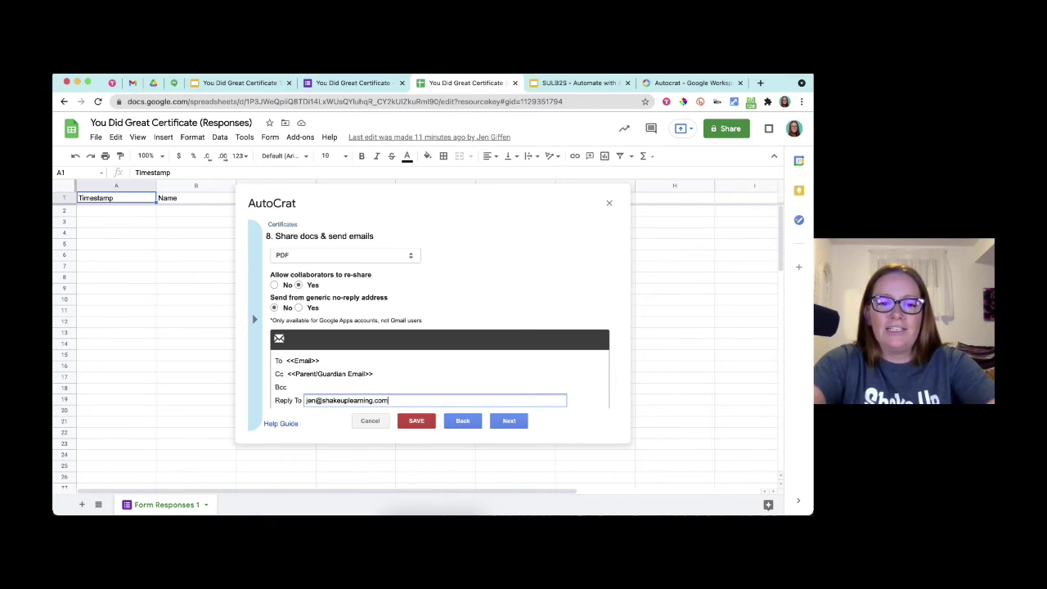
pyautogui.scroll(-2, 352, 381)
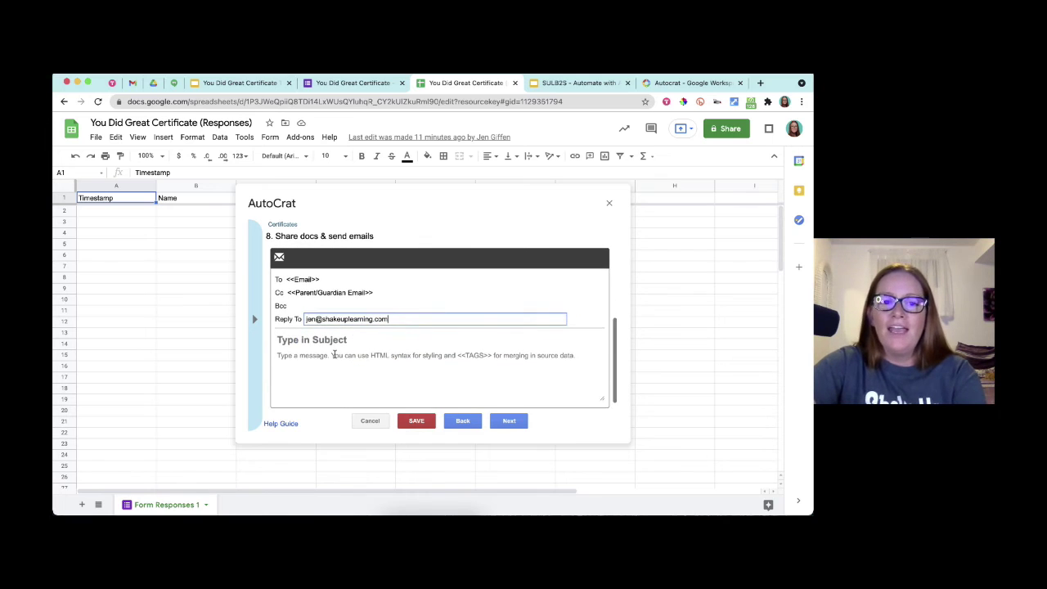
pyautogui.click(334, 352)
pyautogui.write('What ')
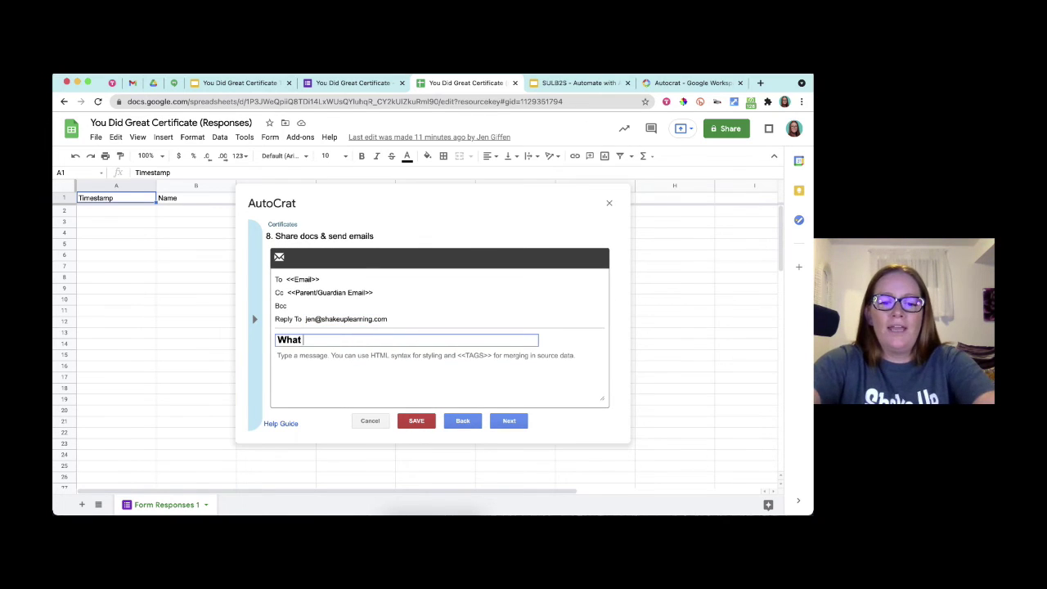
pyautogui.write('to go!!!')
# - Write the body 'Hey <<Name>>!' with the proud-of-you PDF certificate note, signed by the teacher
pyautogui.press('Tab')
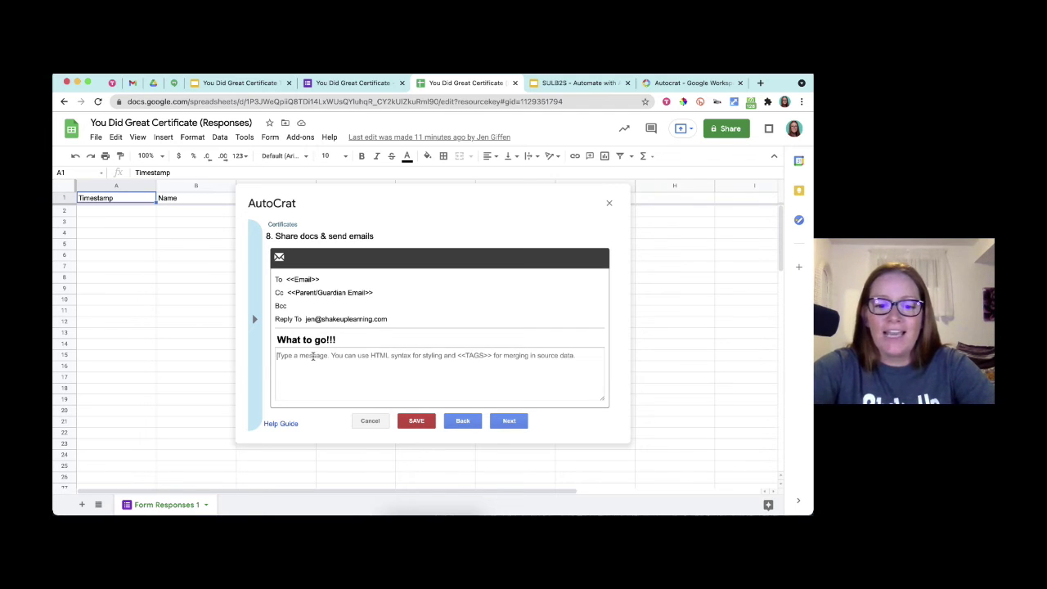
pyautogui.write('Hey <<')
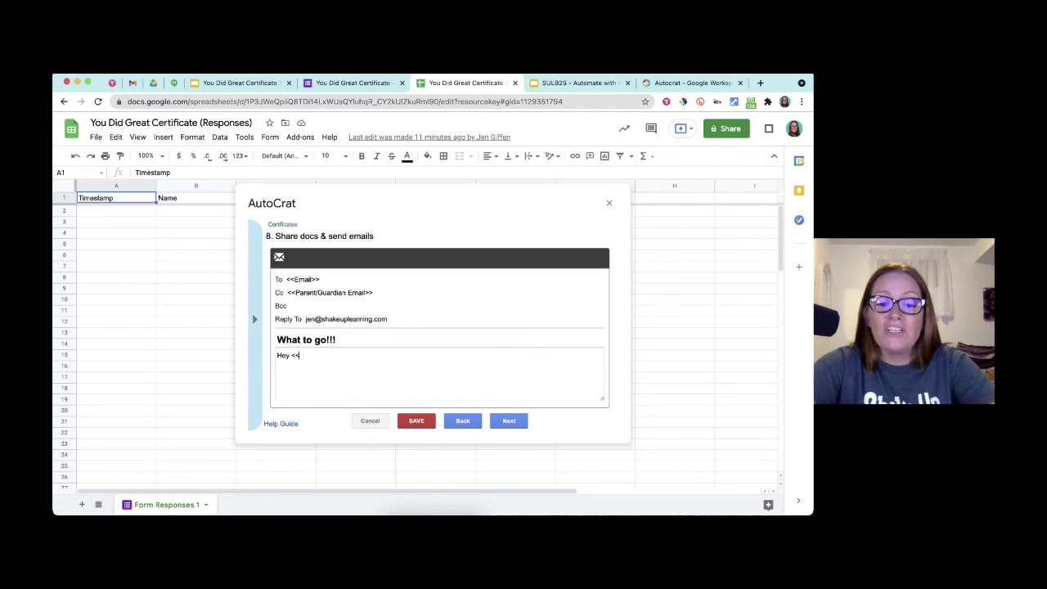
pyautogui.write('Name>>')
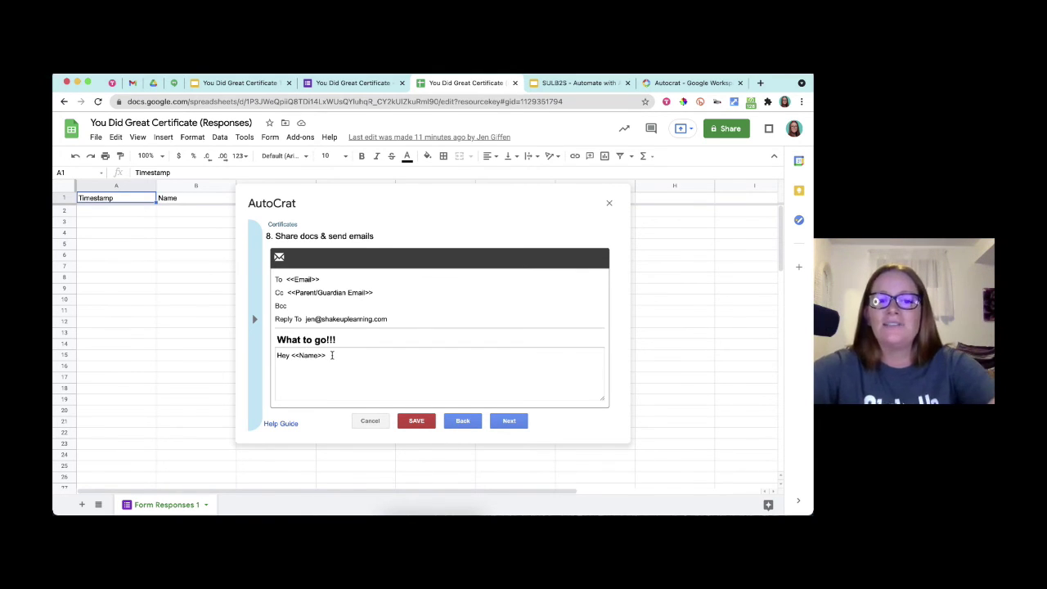
pyautogui.write('!')
pyautogui.press('Return')
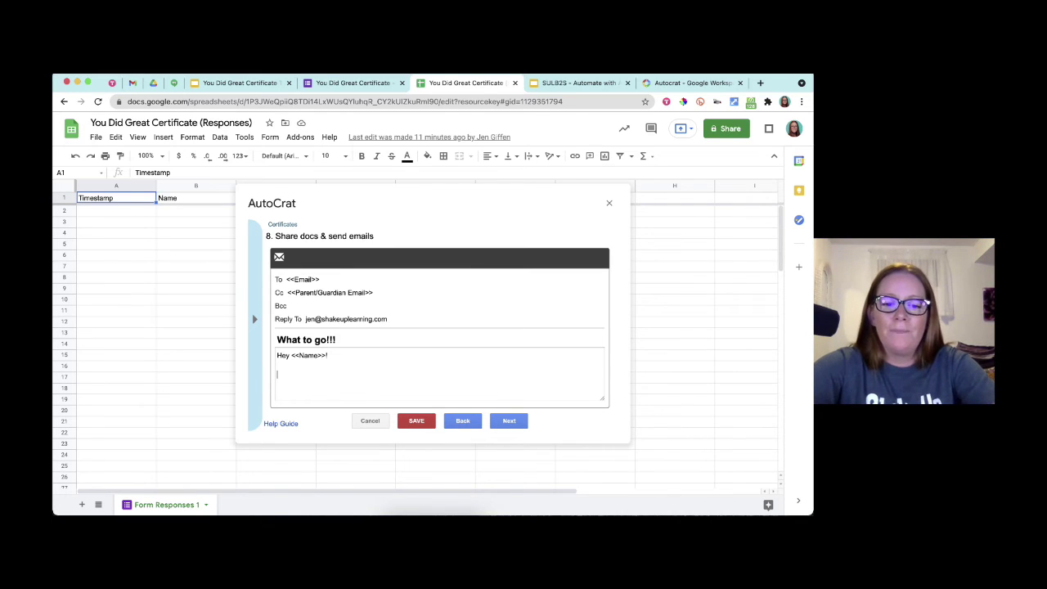
pyautogui.write('I saw what you did')
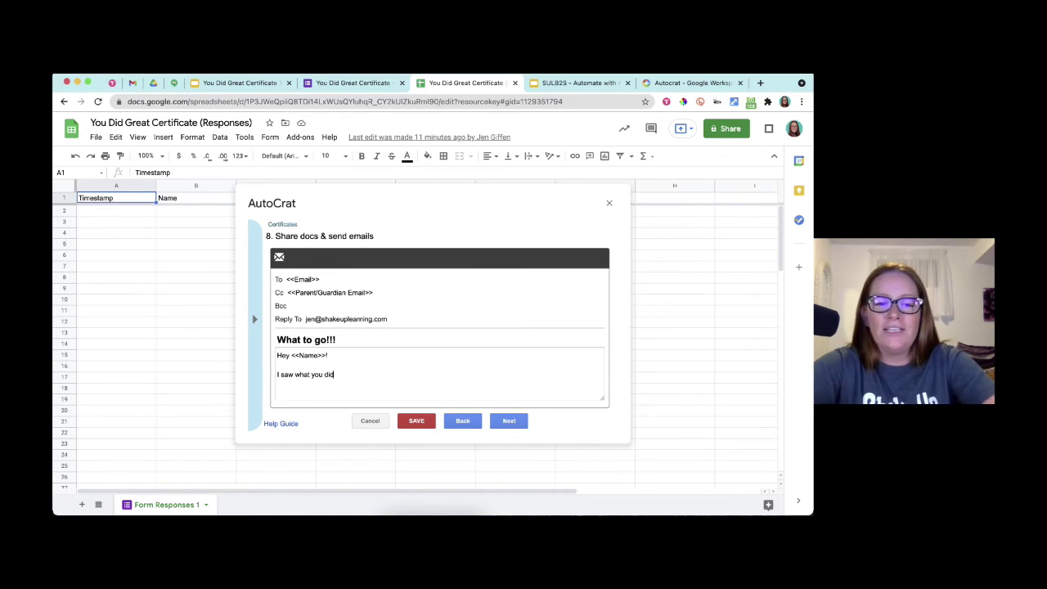
pyautogui.write(' and I am pro')
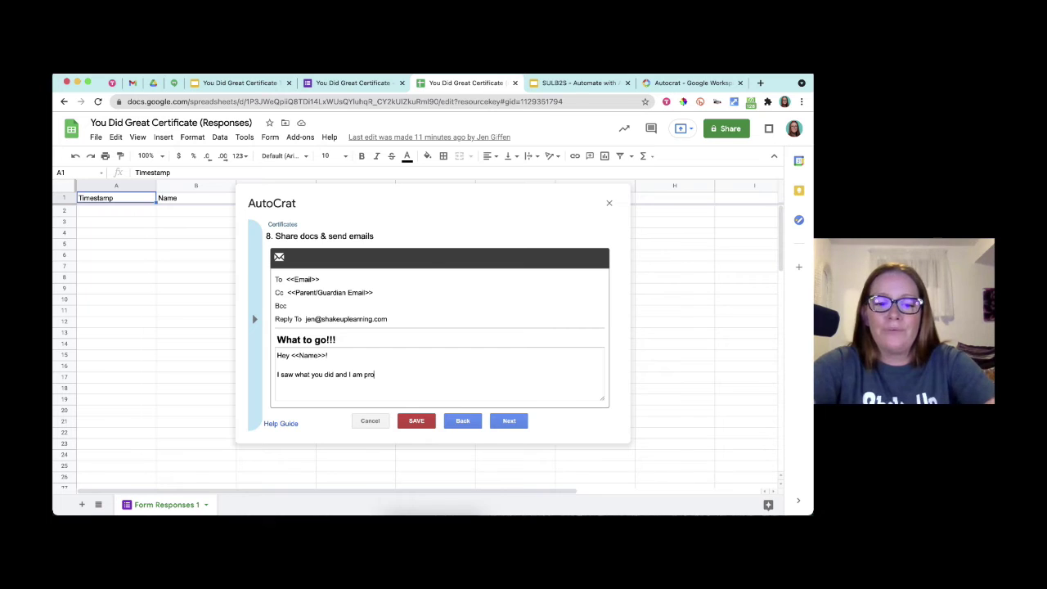
pyautogui.write('ud of you!  Ch')
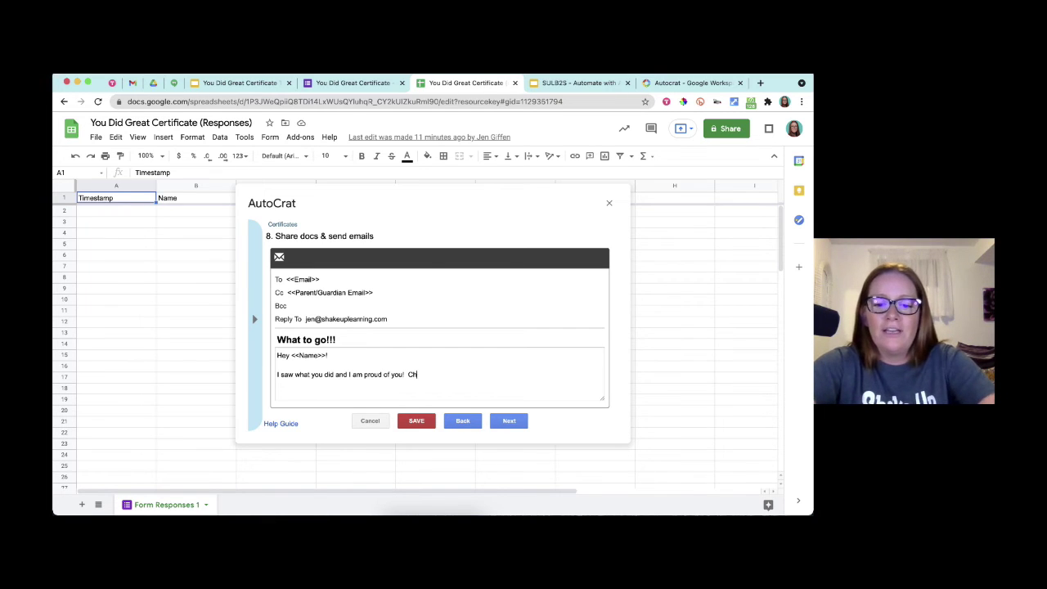
pyautogui.write('ekc out the attached ')
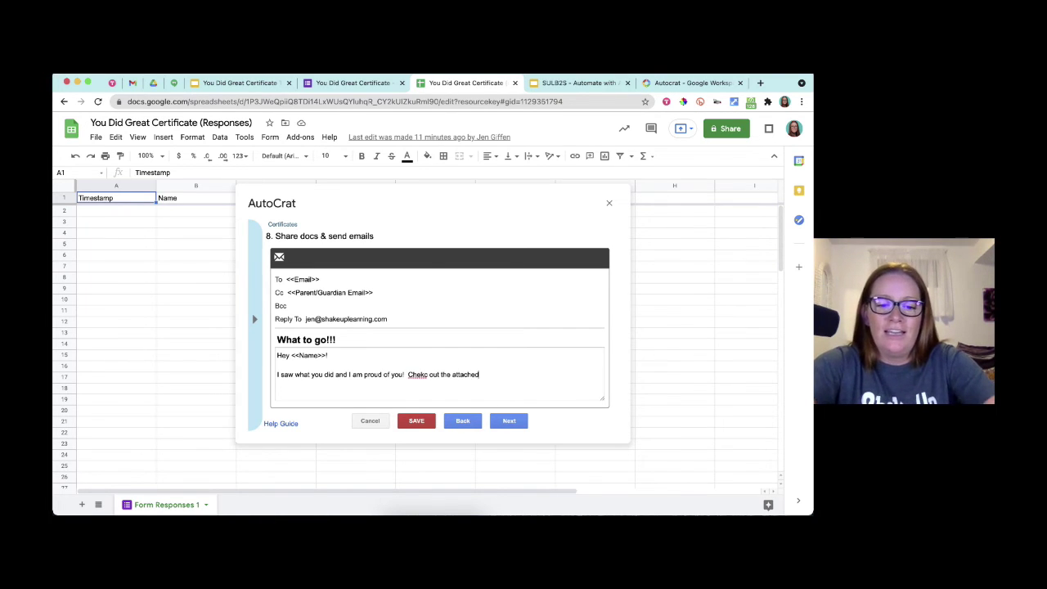
pyautogui.write('PDF ce')
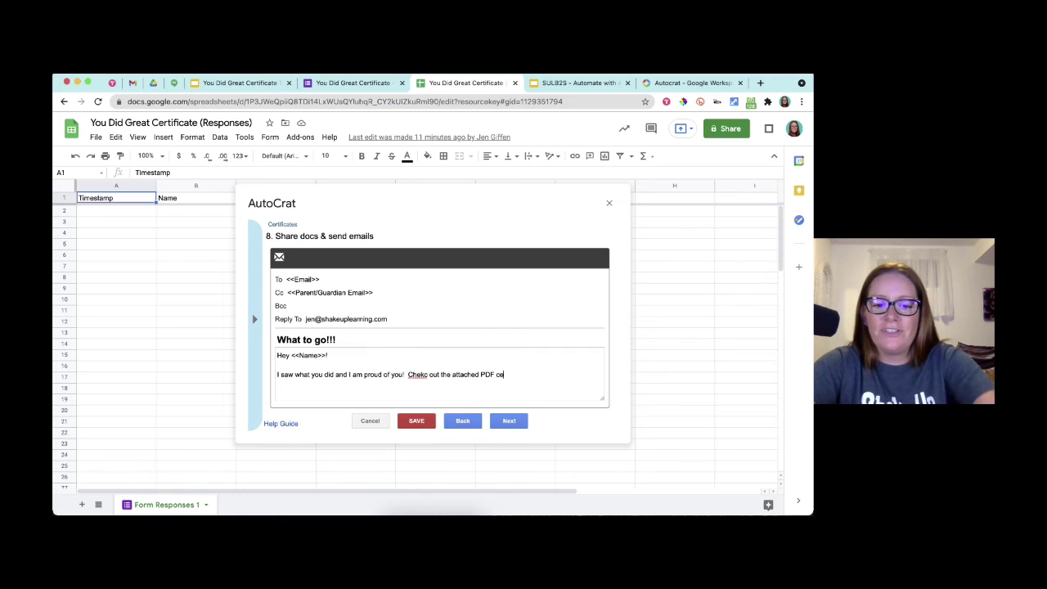
pyautogui.write('rtificate!')
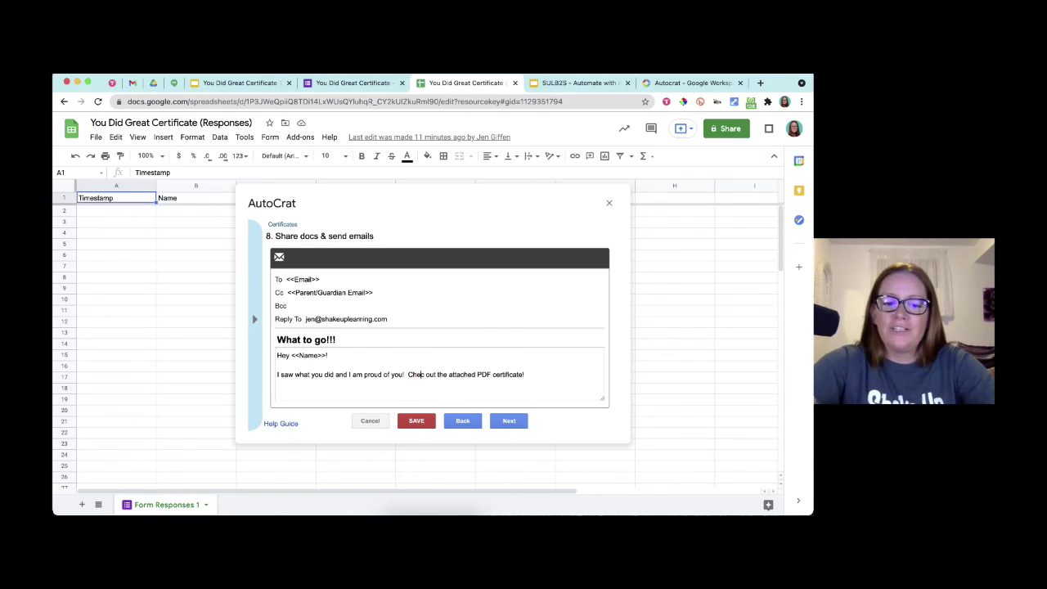
pyautogui.doubleClick(417, 374)
pyautogui.write('Check')
pyautogui.press('Return')
pyautogui.press('Return')
pyautogui.write('M')
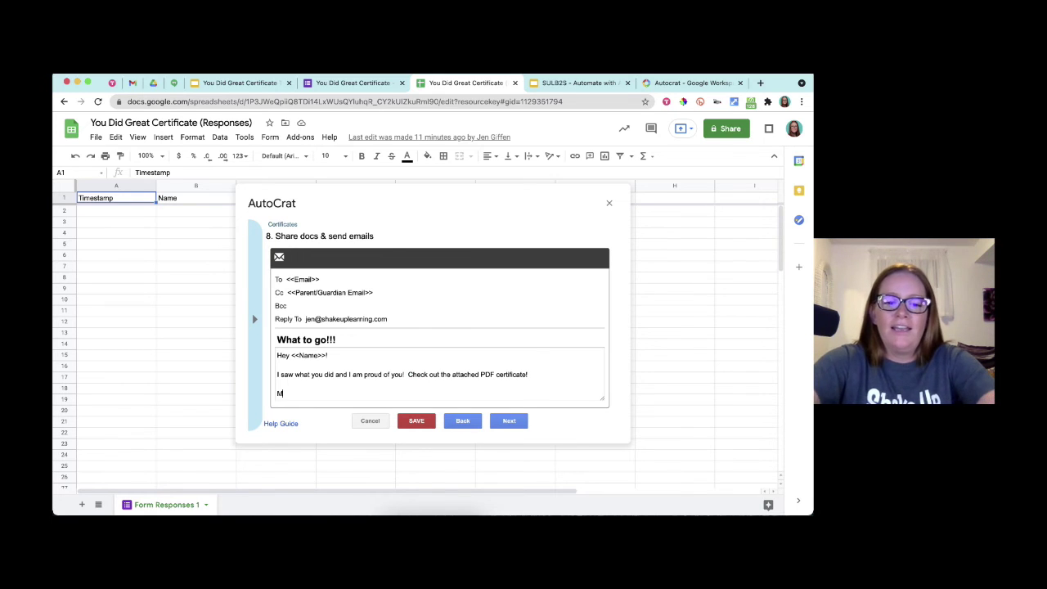
pyautogui.write('rs. Giffen')
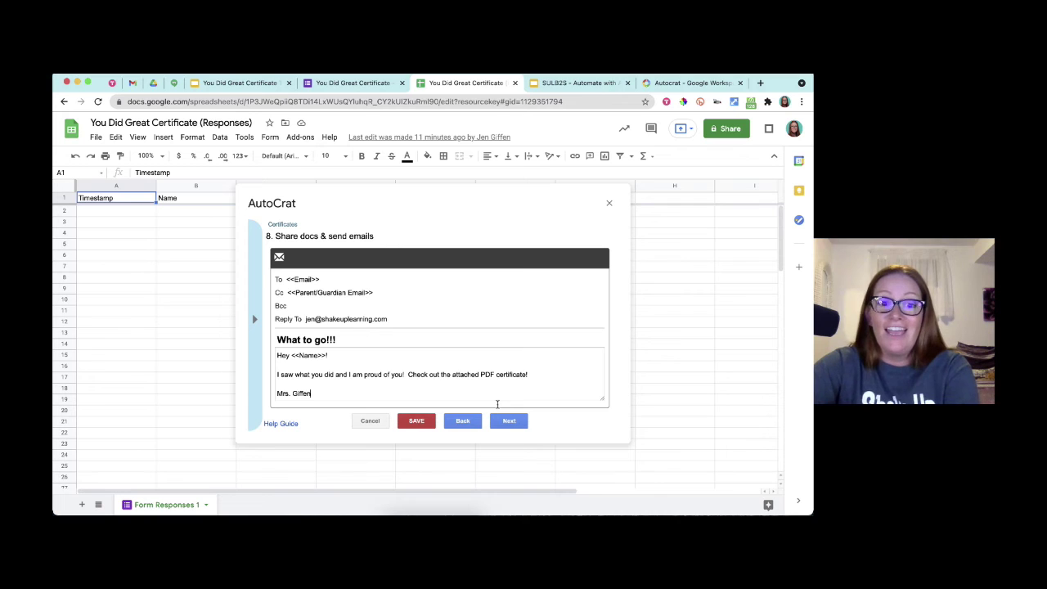
pyautogui.scroll(-1, 498, 400)
# - Present slides 49–52 up to 'Autocrat Step 9: Add Job Triggers (optional)', then return to Sheets
pyautogui.click(609, 83)
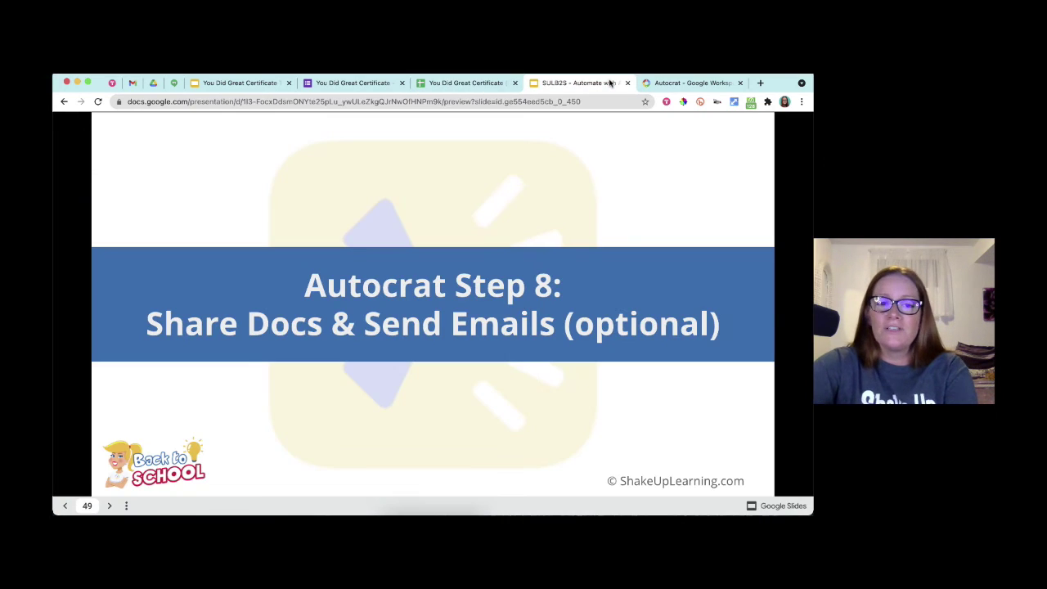
pyautogui.click(682, 286)
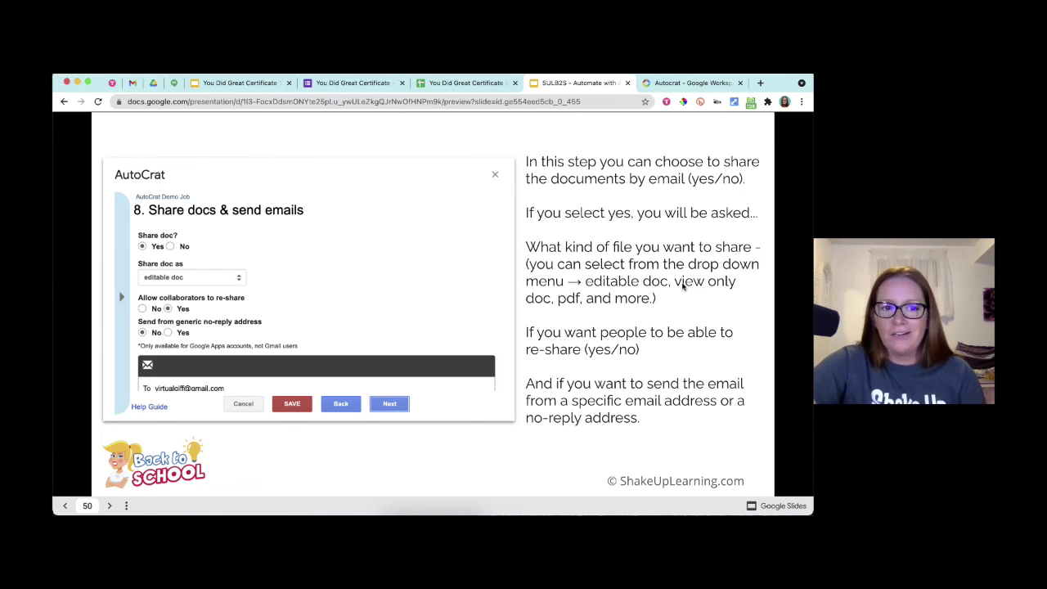
pyautogui.click(682, 284)
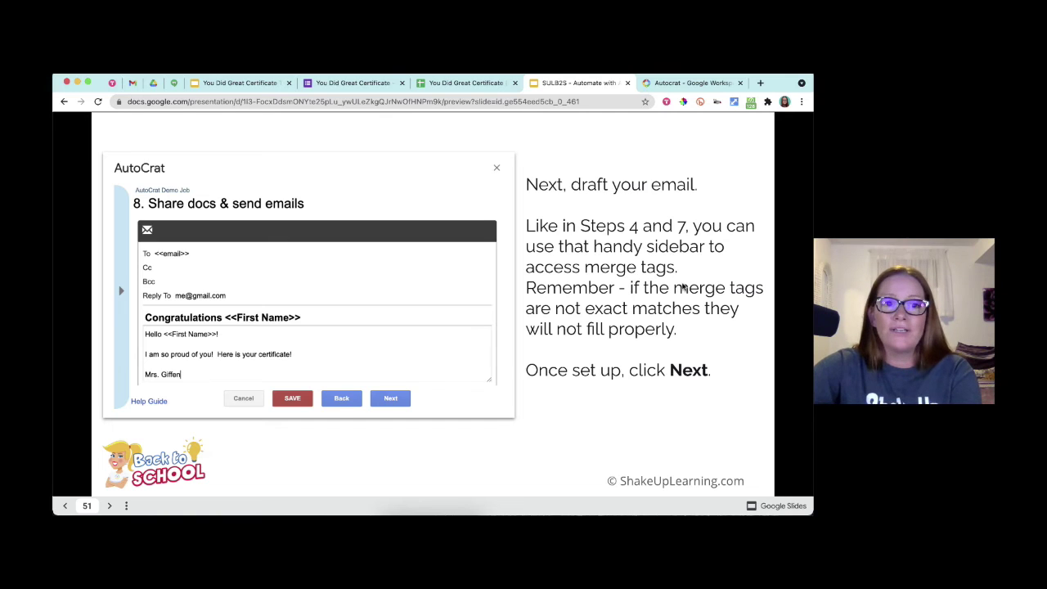
pyautogui.press('Right')
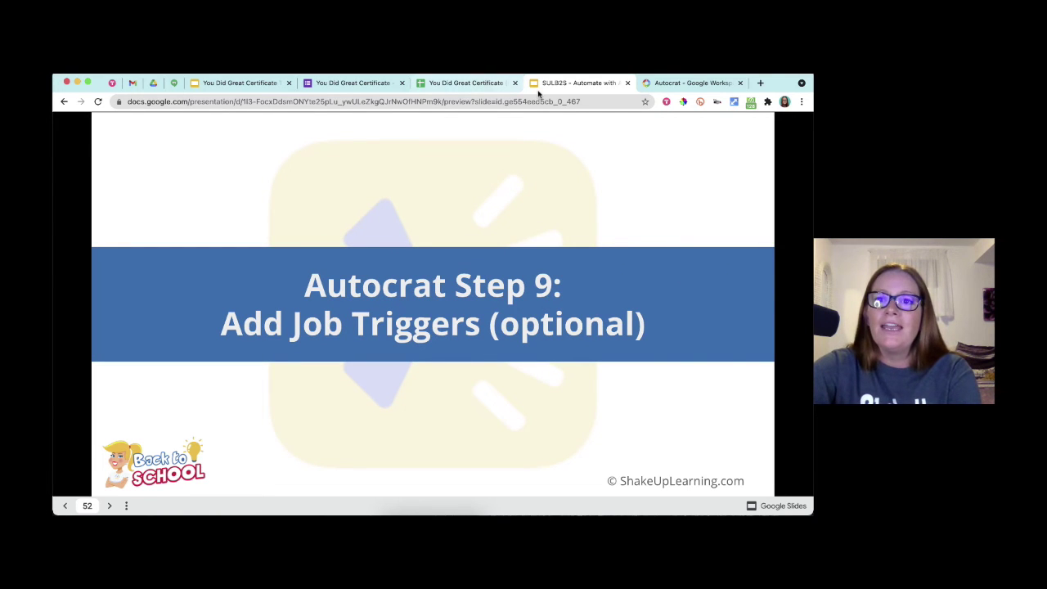
pyautogui.hotkey('ctrl', 'shift', 'Tab')
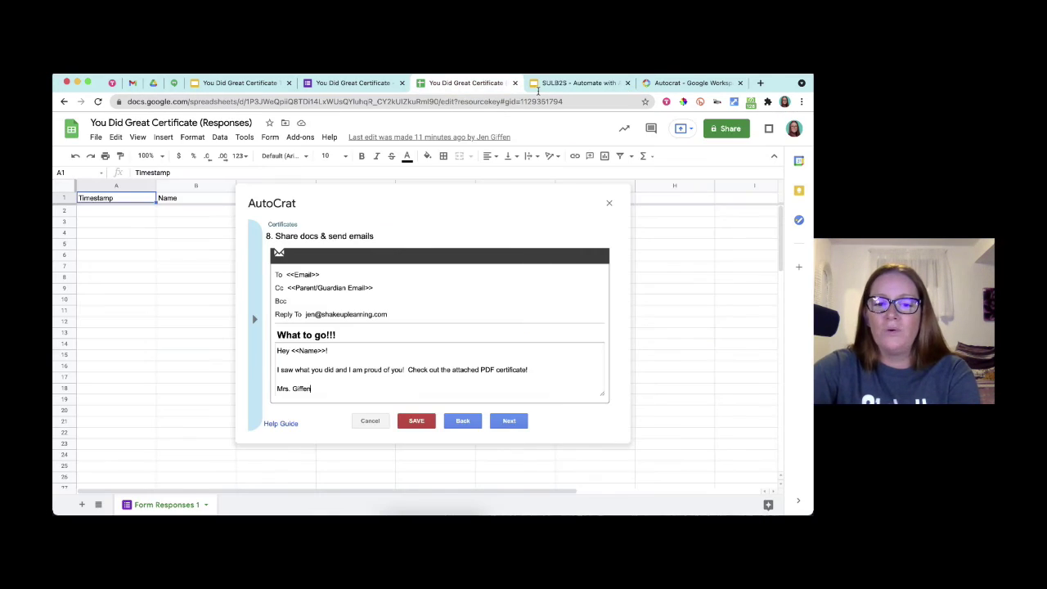
# - Enable form-submit triggers, authorize AutoCrat, and set Run on time trigger to Yes, every hour
pyautogui.click(508, 420)
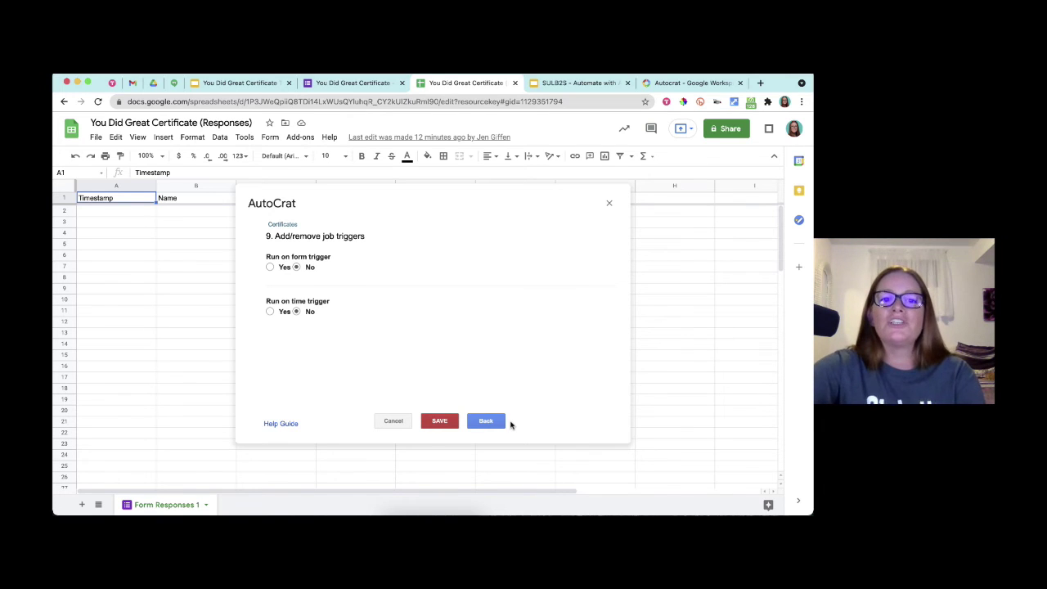
pyautogui.click(270, 266)
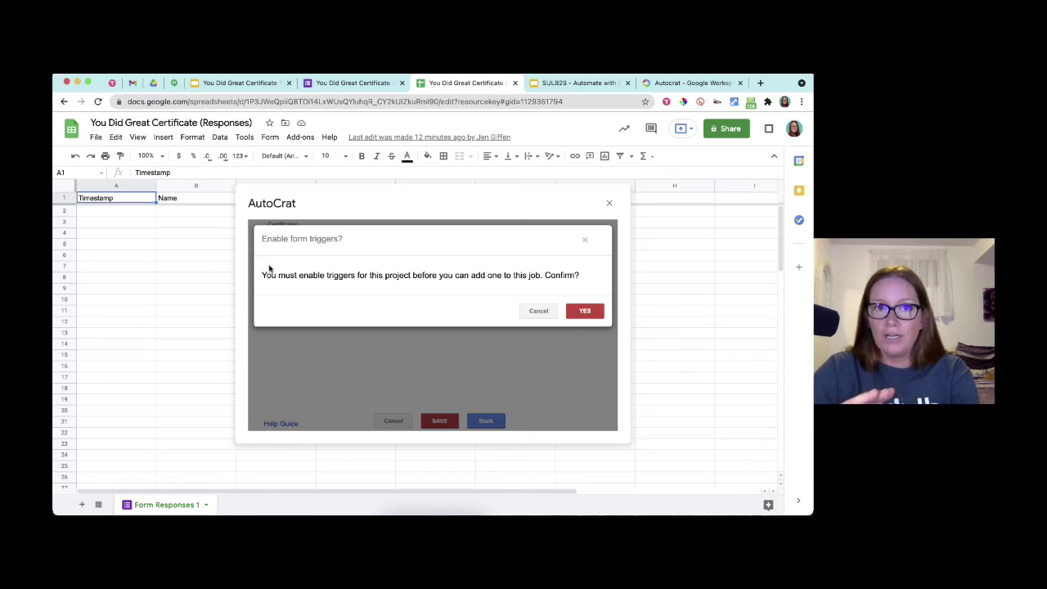
pyautogui.click(588, 311)
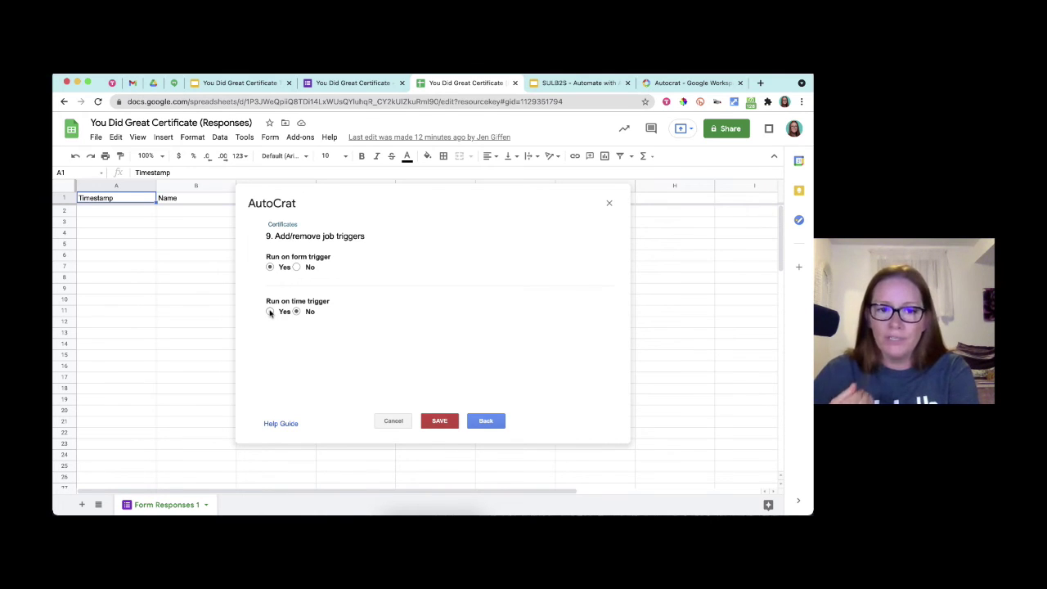
pyautogui.click(270, 311)
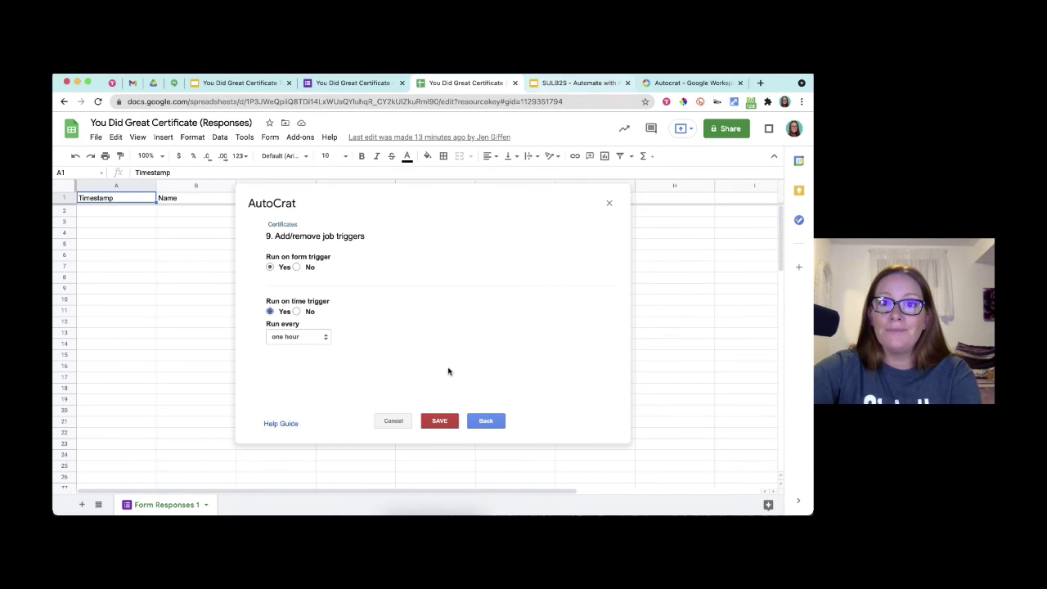
# - Show the presentation slide about running the merge, then return to the job settings
pyautogui.hotkey('ctrl', 'Tab')
pyautogui.press('Right')
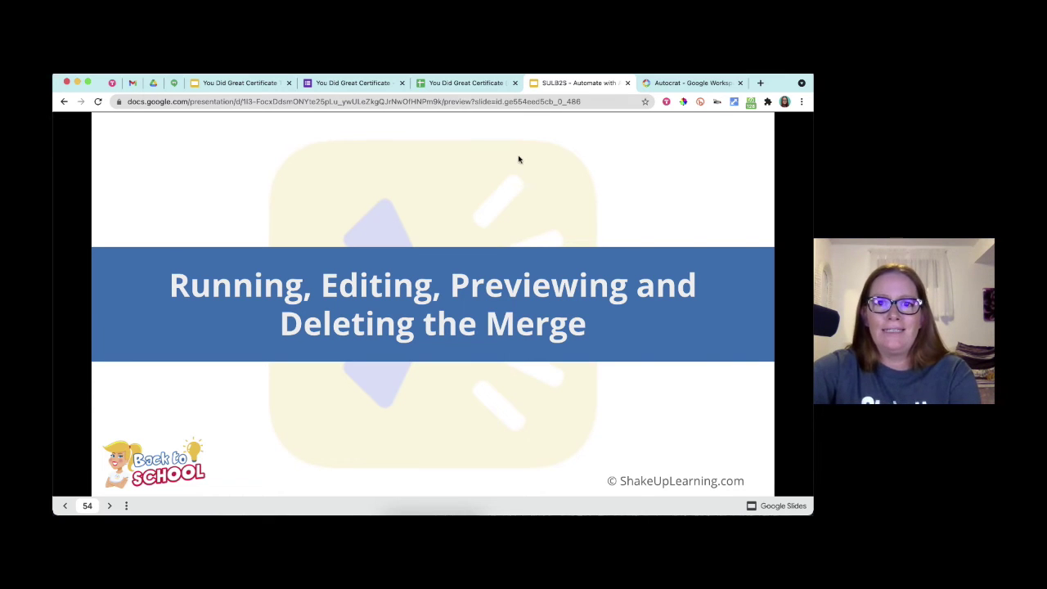
pyautogui.click(455, 84)
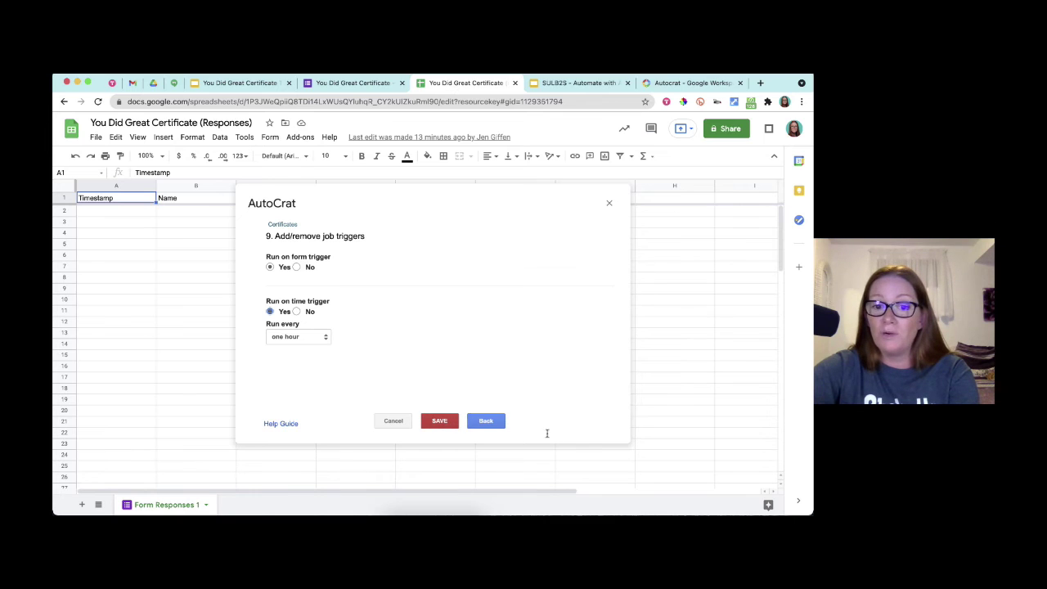
# - Save the Certificates job so it is listed under Existing Jobs
pyautogui.click(440, 422)
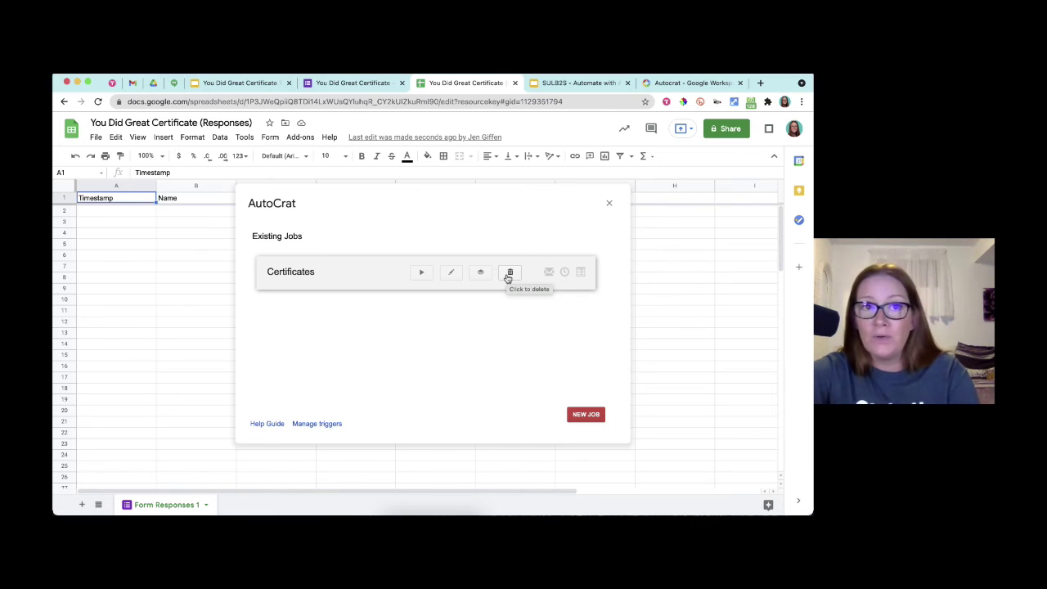
# - Present slide 55 on running, editing, previewing and deleting AutoCrat jobs
pyautogui.hotkey('ctrl', 'Tab')
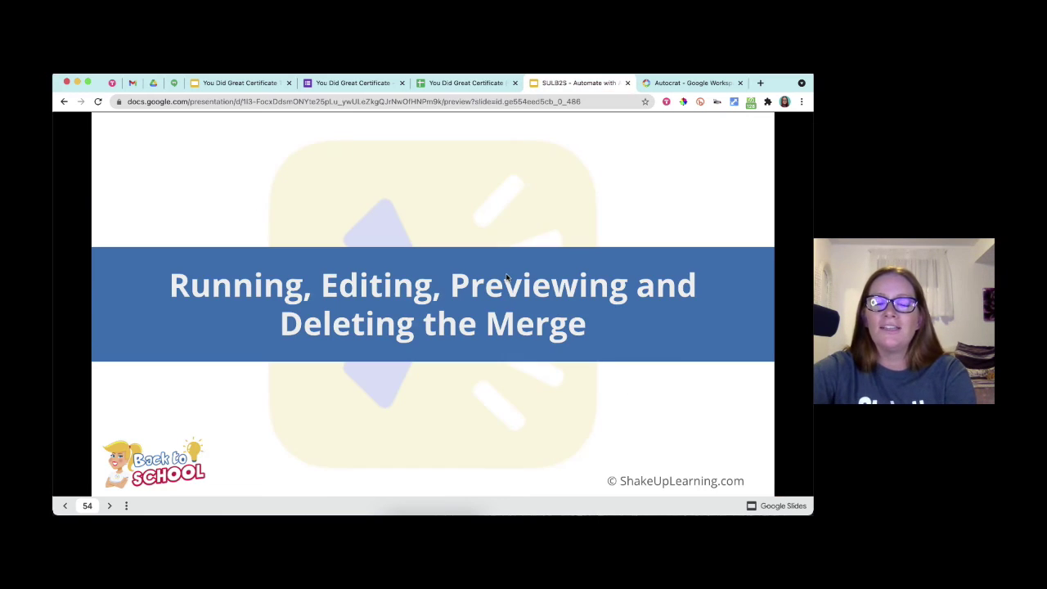
pyautogui.press('Right')
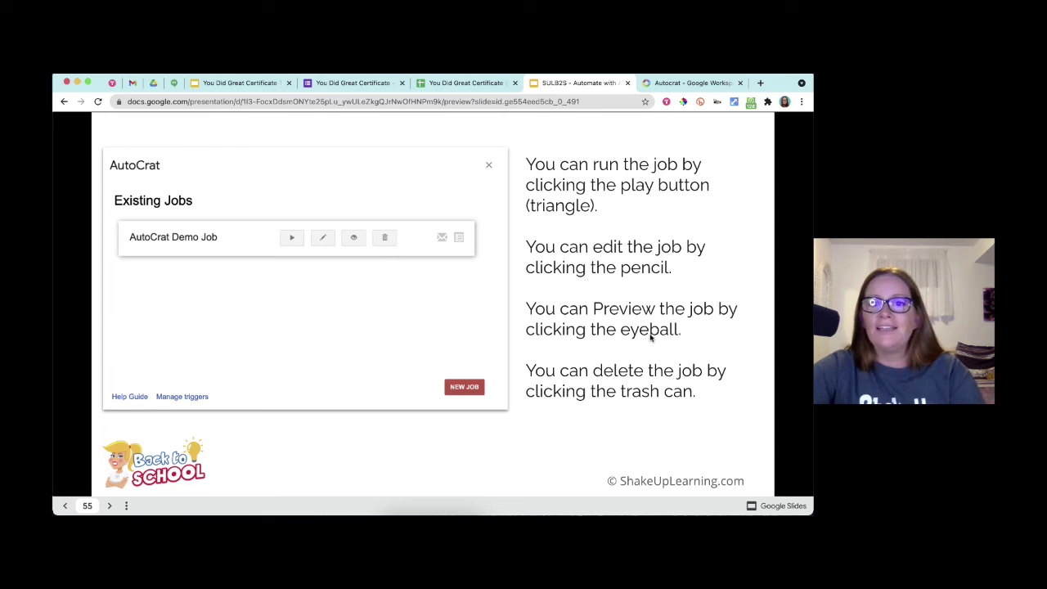
pyautogui.press('Right')
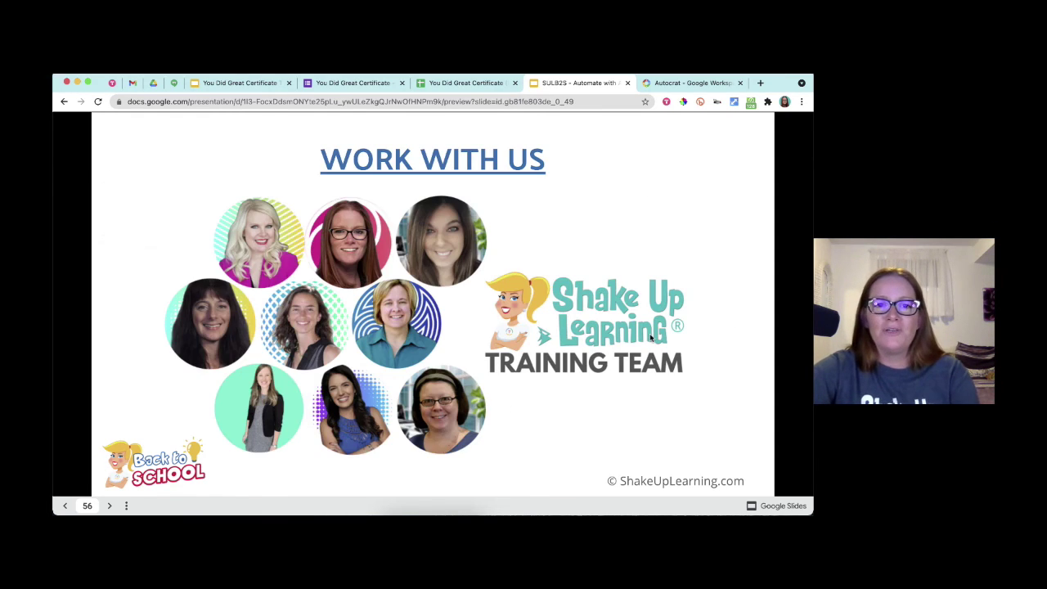
pyautogui.press('Left')
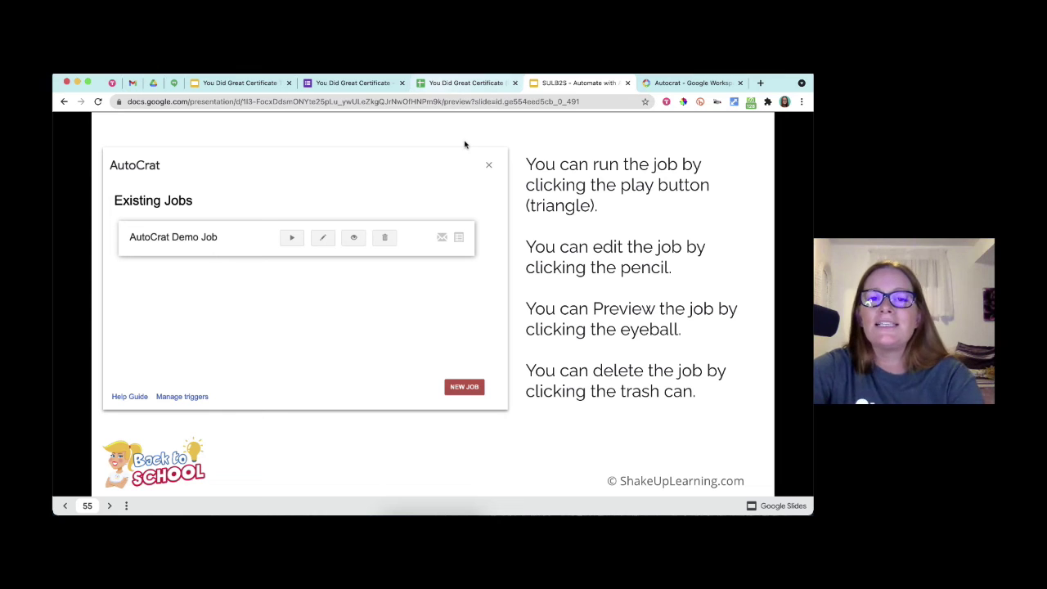
# - Preview the You Did Great Certificate form from its editor, showing empty Name, Date, What You Did and Email fields
pyautogui.click(381, 84)
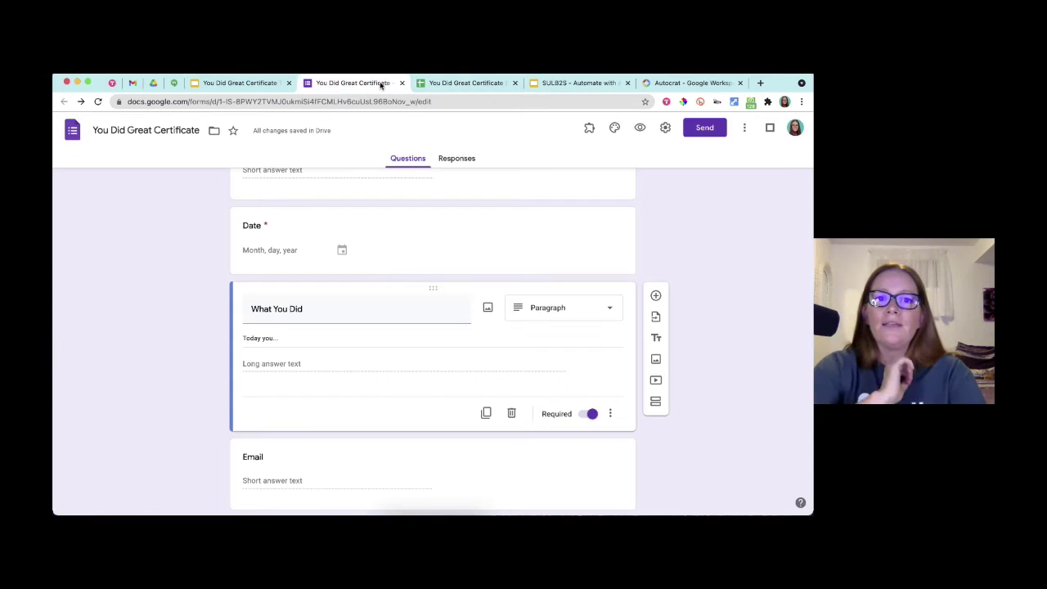
pyautogui.scroll(3, 680, 266)
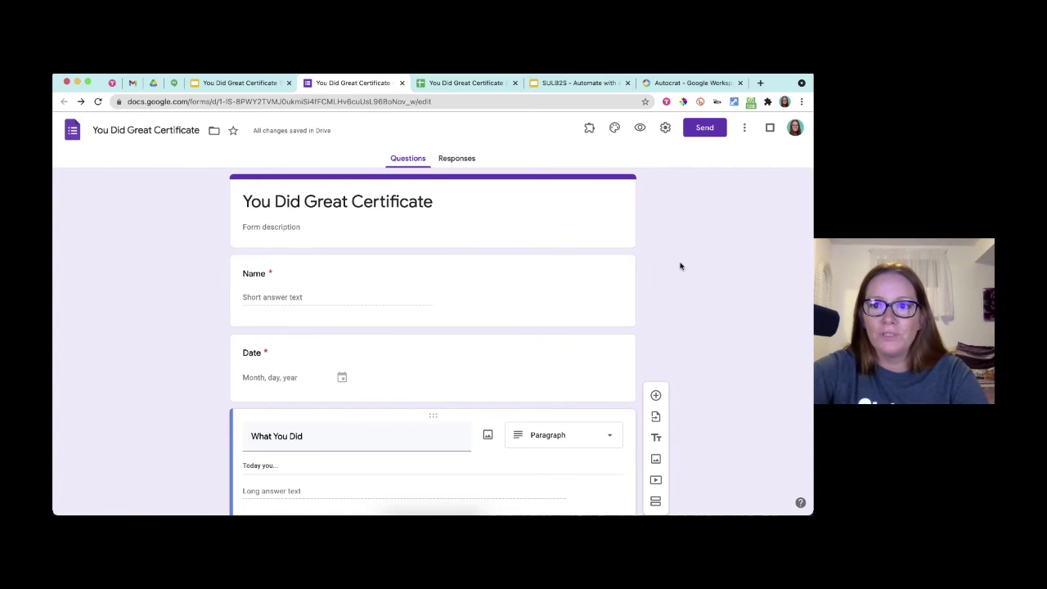
pyautogui.click(640, 128)
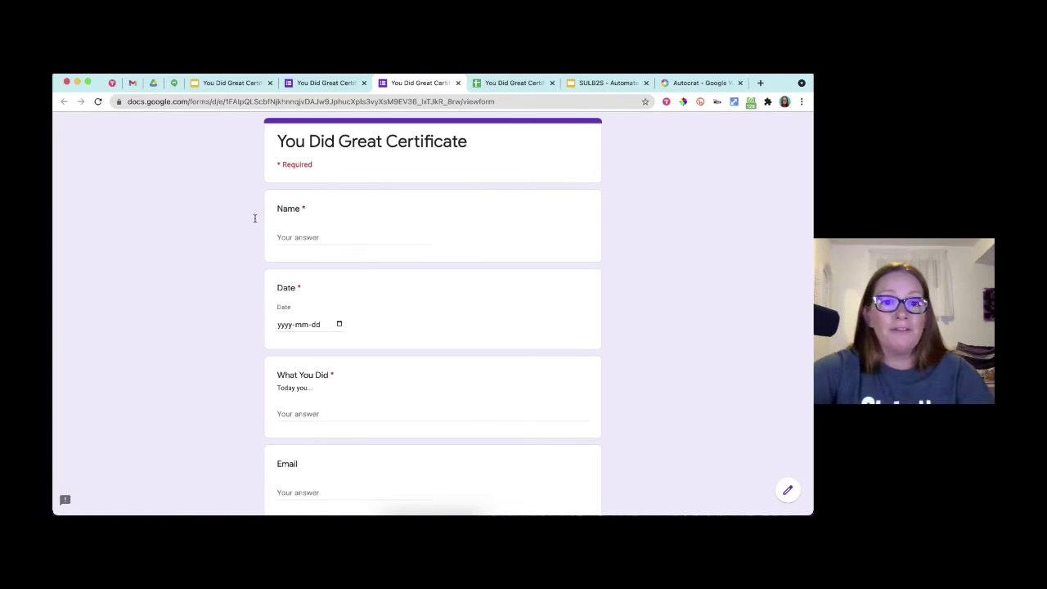
# - Enter the student's name, date 10 Aug 2021, and the station-activities accomplishment text
pyautogui.click(294, 235)
pyautogui.write('Kasey Bell')
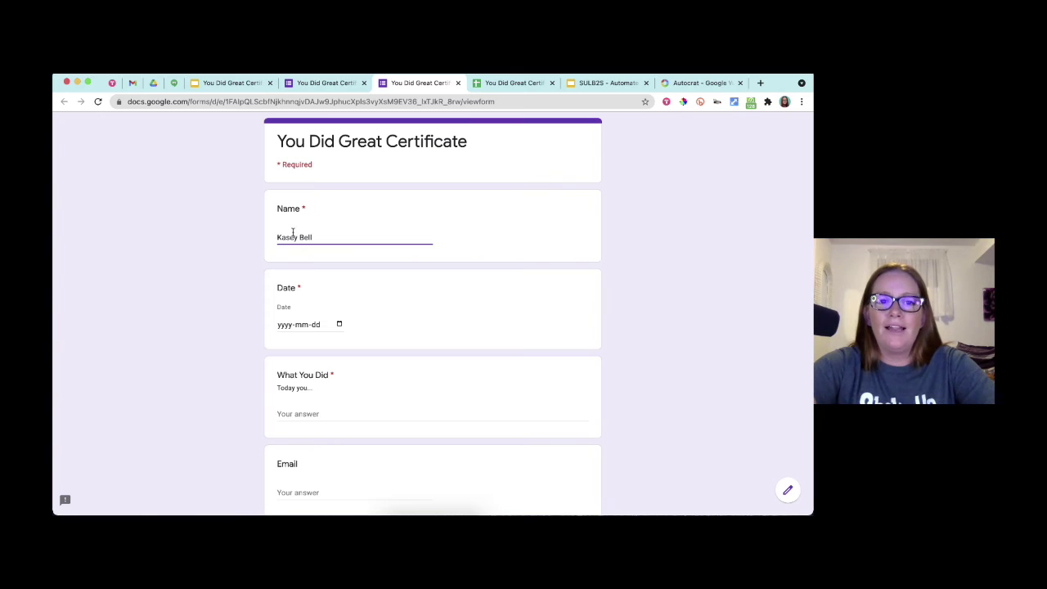
pyautogui.click(339, 324)
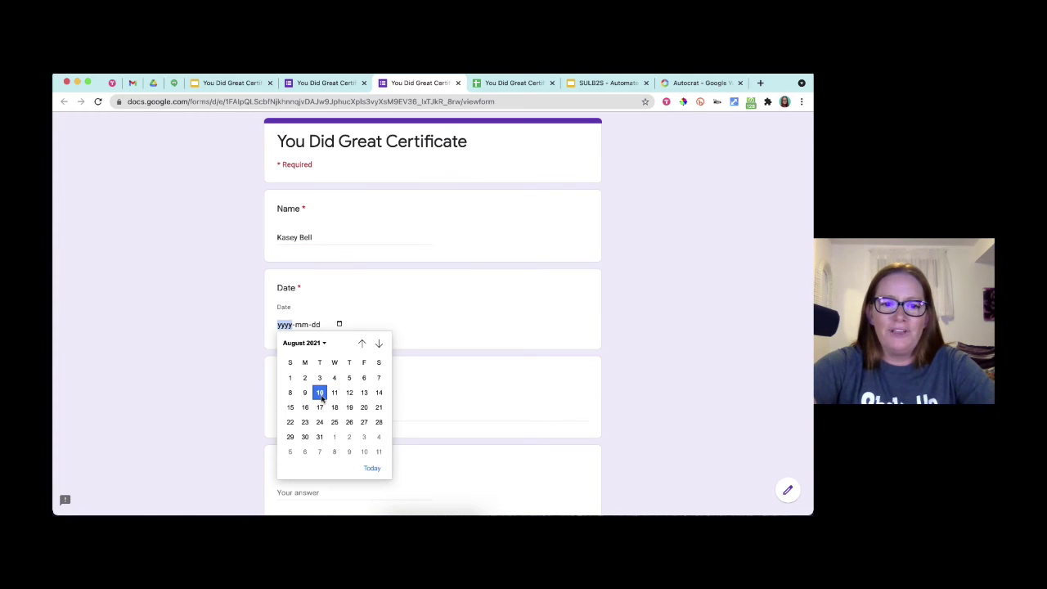
pyautogui.click(319, 392)
pyautogui.click(298, 413)
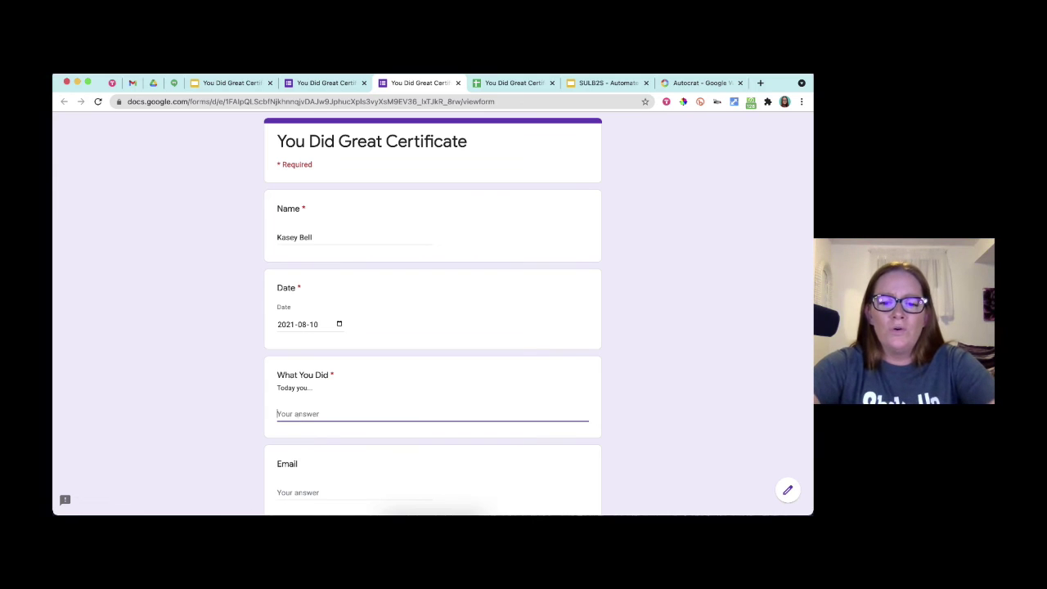
pyautogui.write('rocked it at the s')
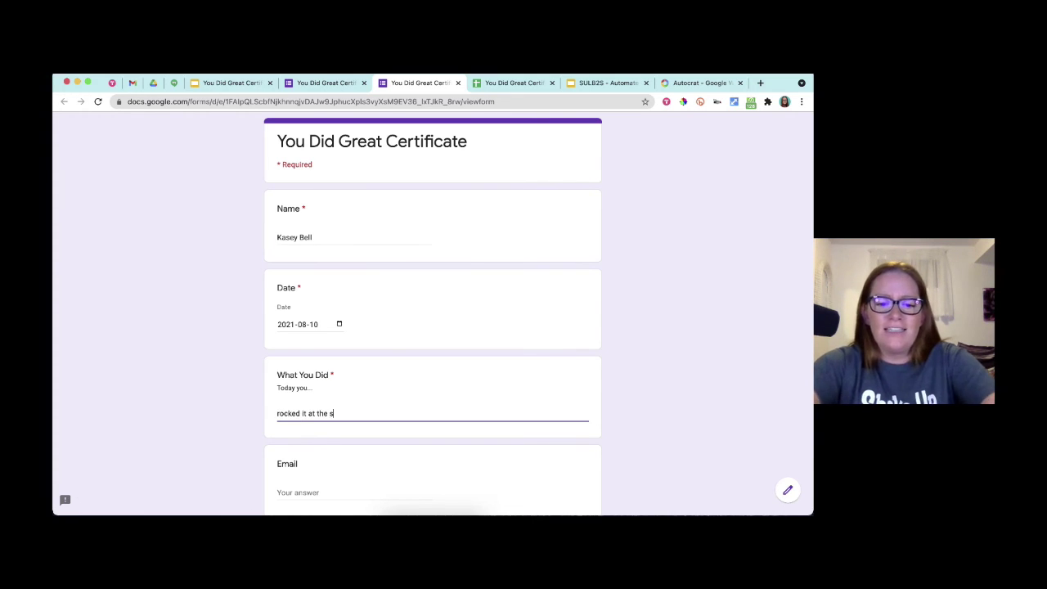
pyautogui.write('tation activi')
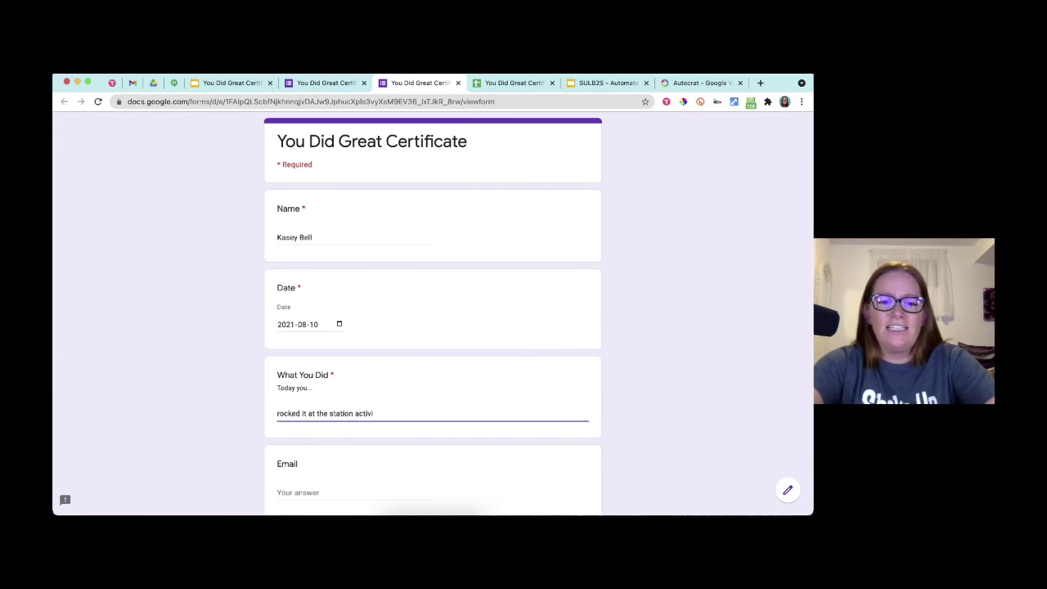
pyautogui.write('ties and ')
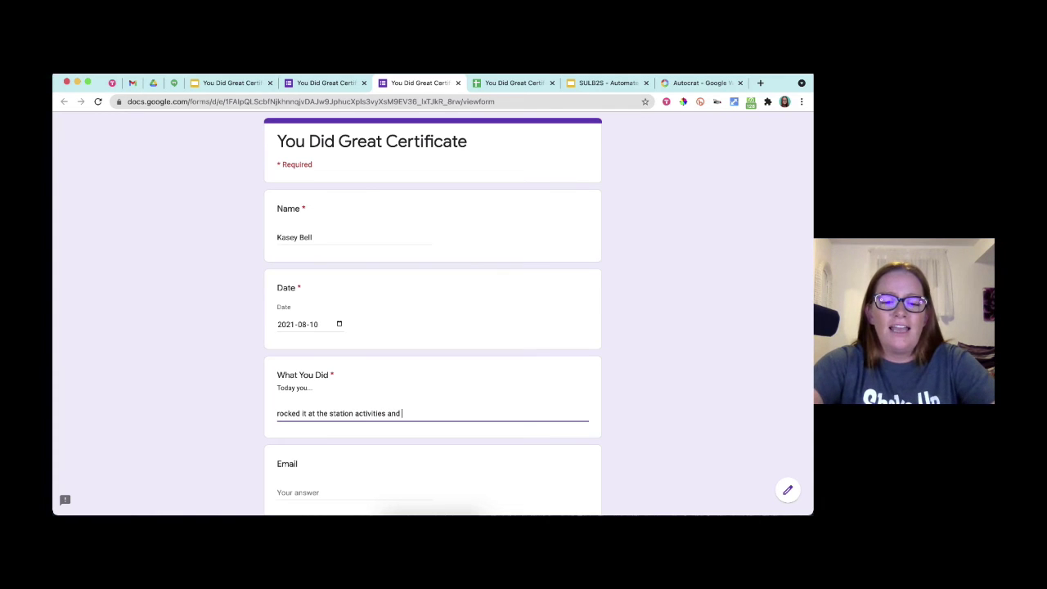
pyautogui.write('helps ed ')
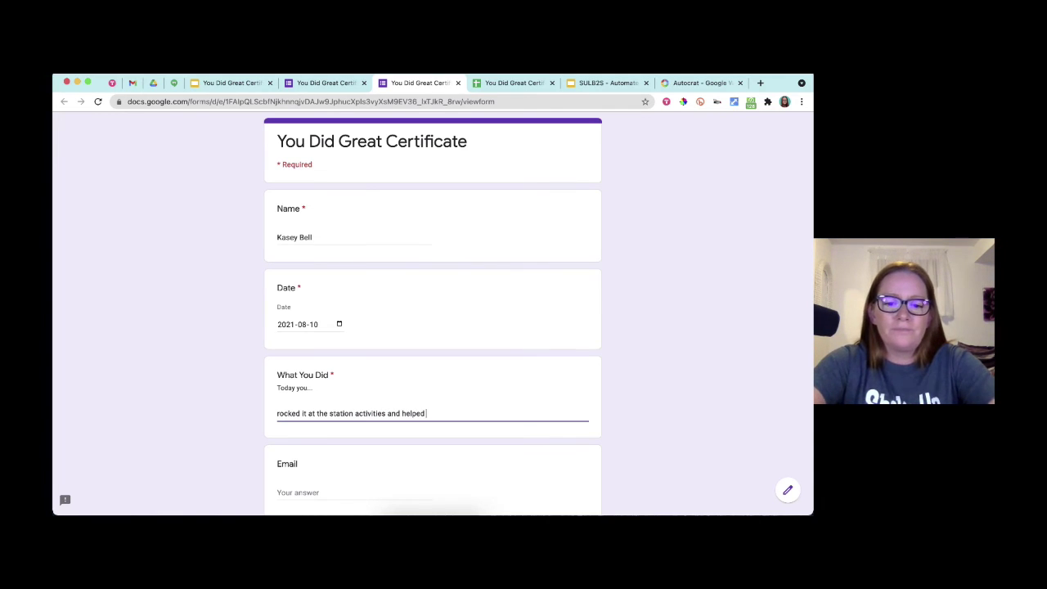
pyautogui.write('your classmates w')
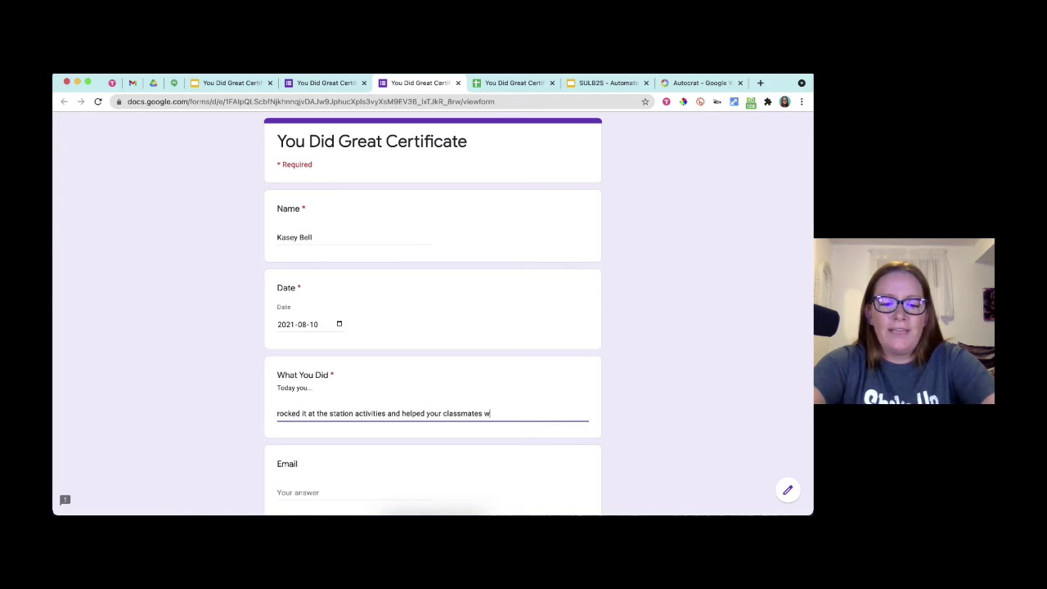
pyautogui.write('ith respect and patience.')
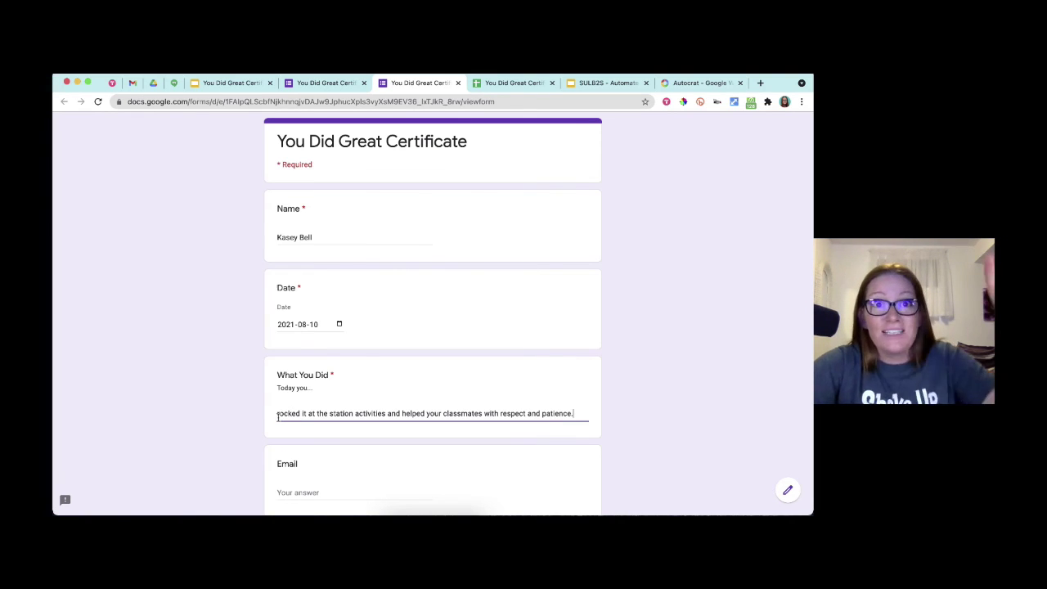
# - Fill in the student and parent/guardian email addresses and submit the form response
pyautogui.scroll(5, 283, 400)
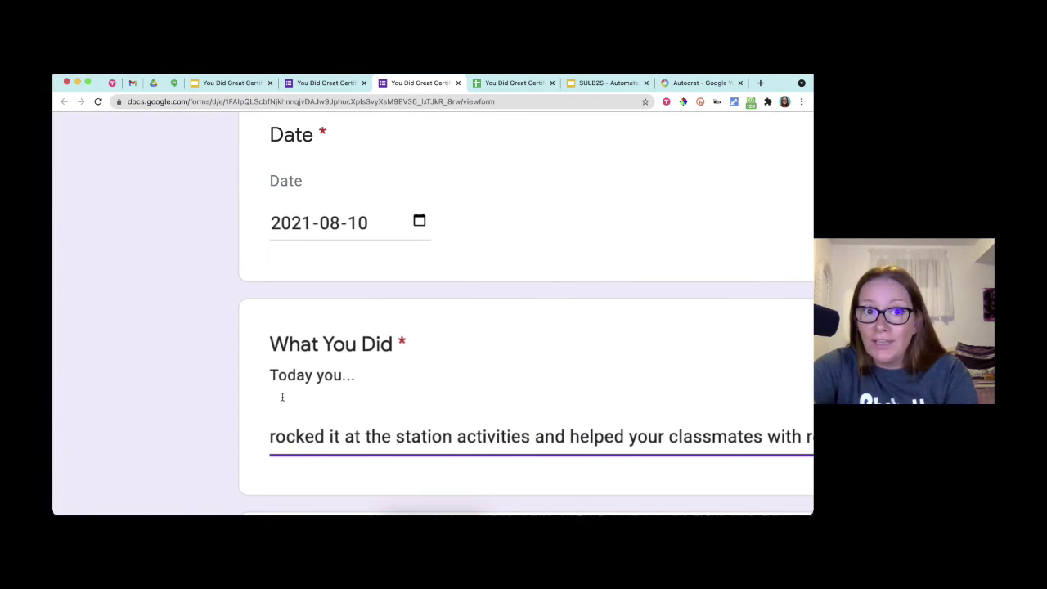
pyautogui.scroll(-5, 282, 397)
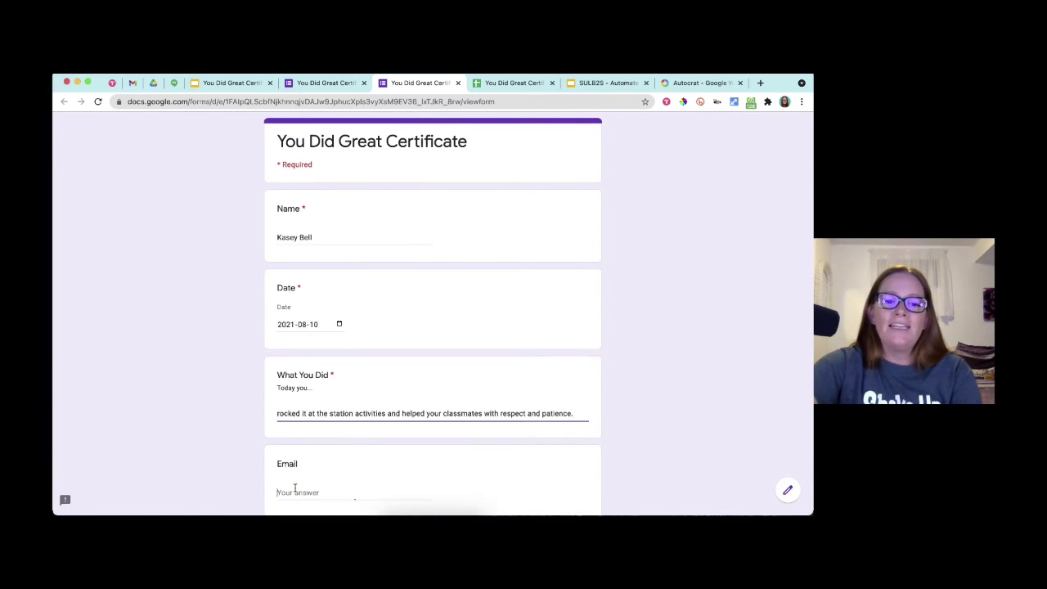
pyautogui.click(295, 489)
pyautogui.scroll(-2, 295, 488)
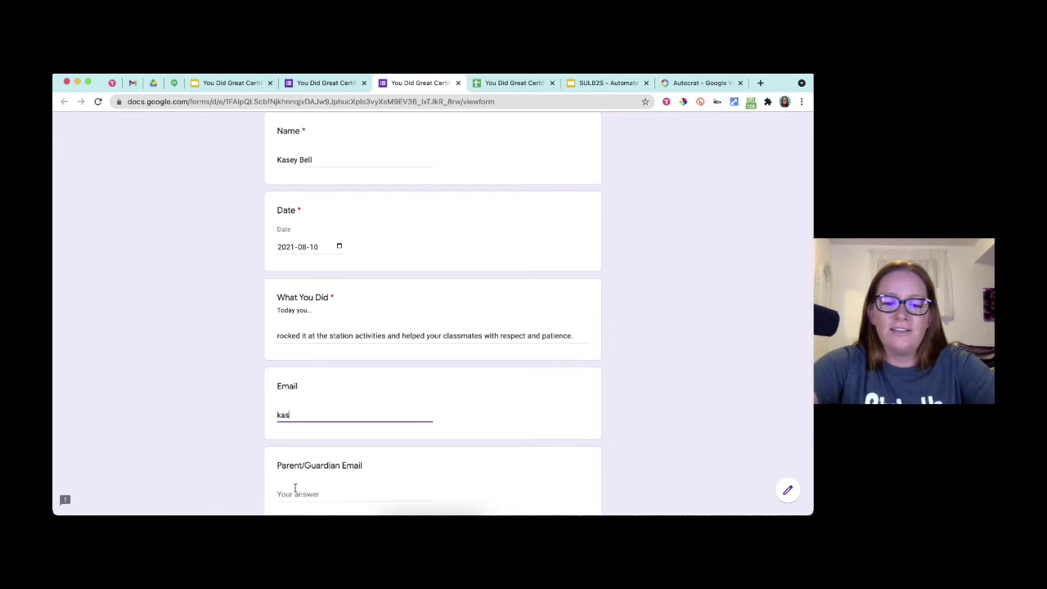
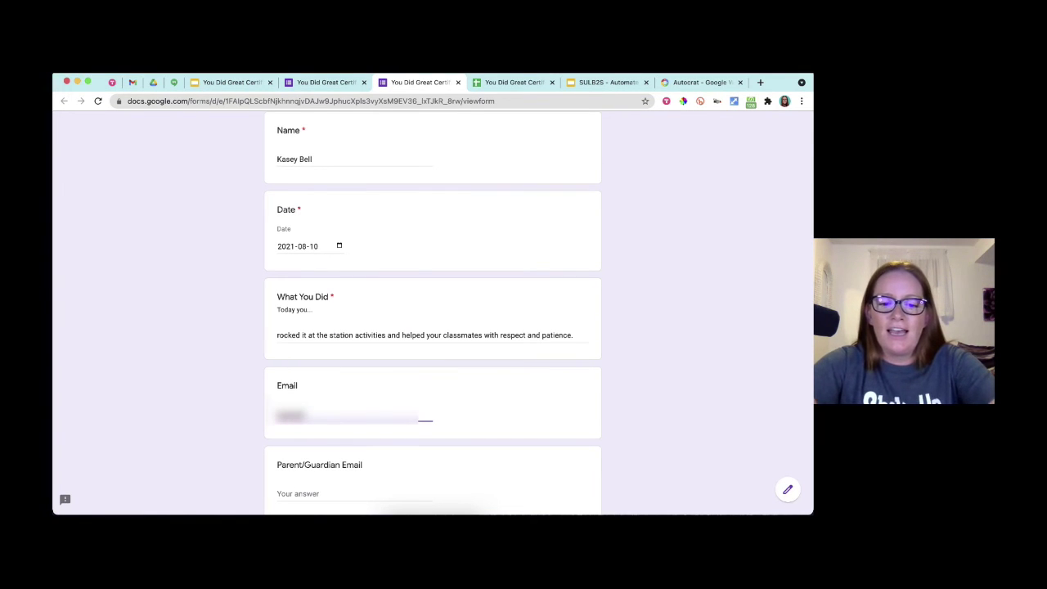
pyautogui.write('shakeuplearning')
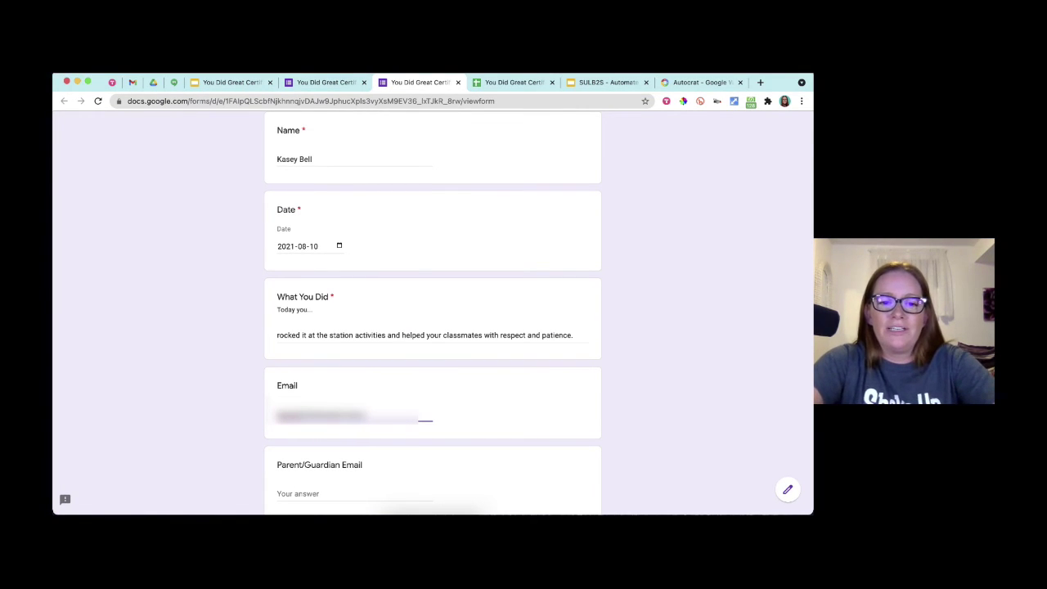
pyautogui.write('.com')
pyautogui.press('Tab')
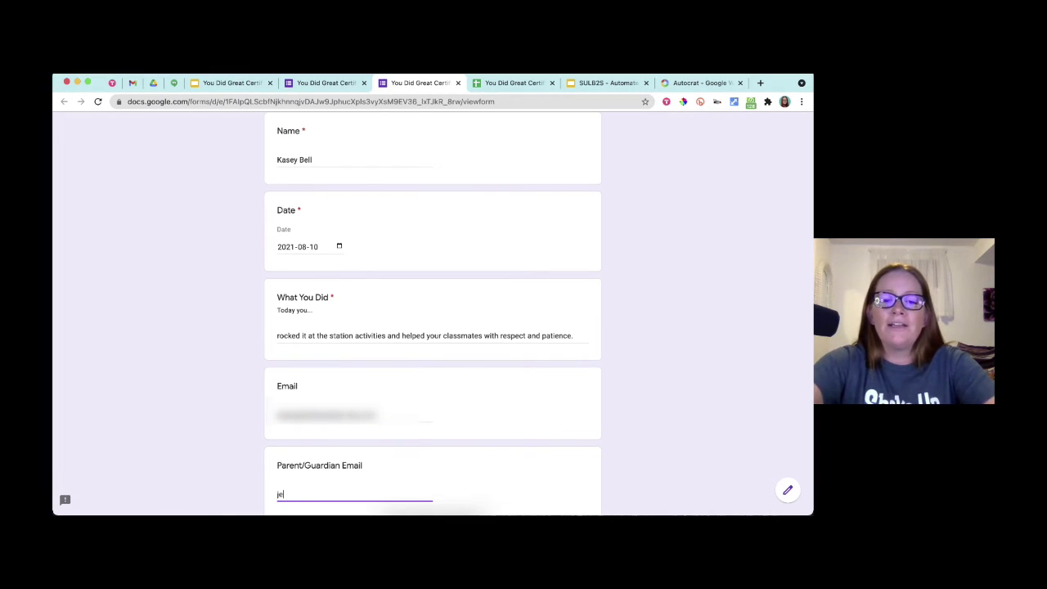
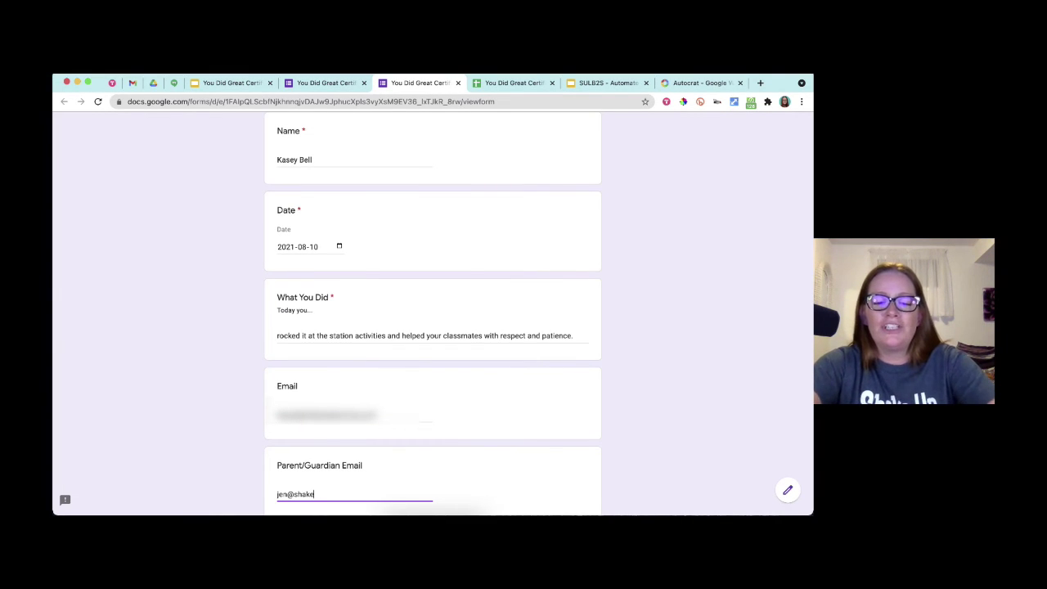
pyautogui.scroll(-2, 285, 473)
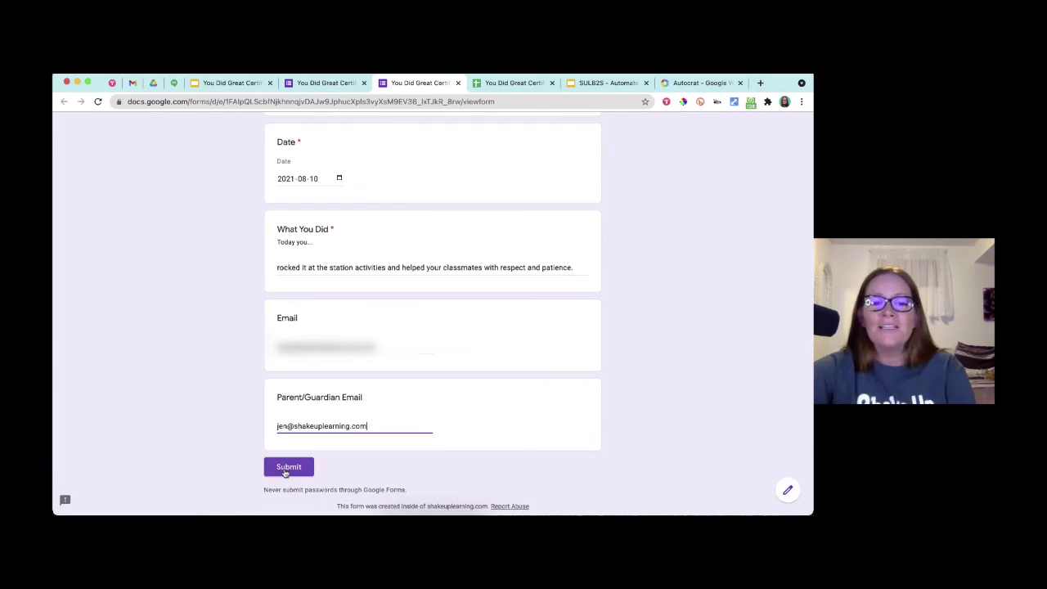
pyautogui.click(285, 468)
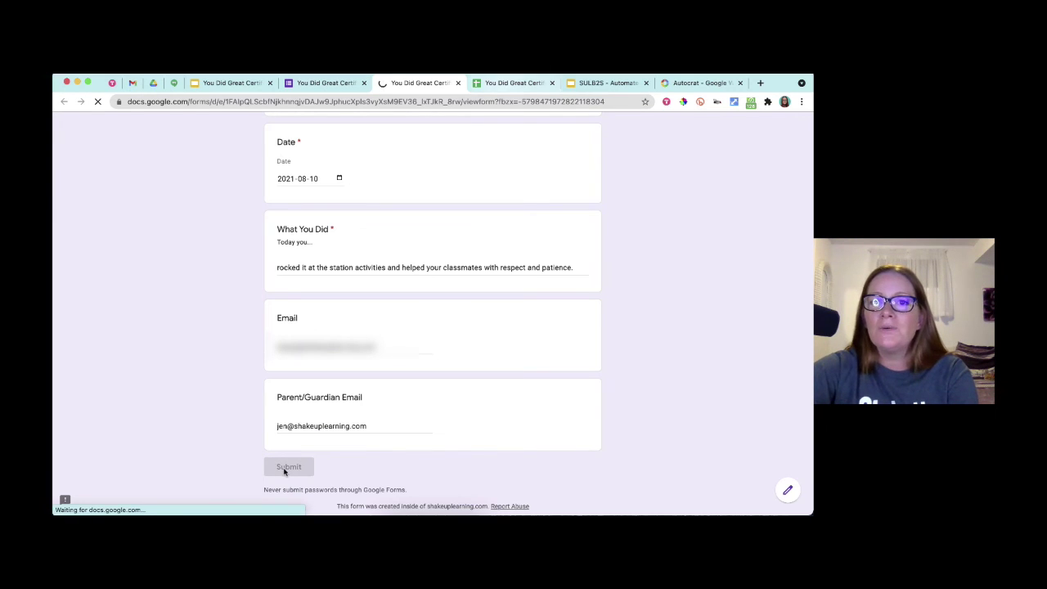
pyautogui.hotkey('ctrl', 'Tab')
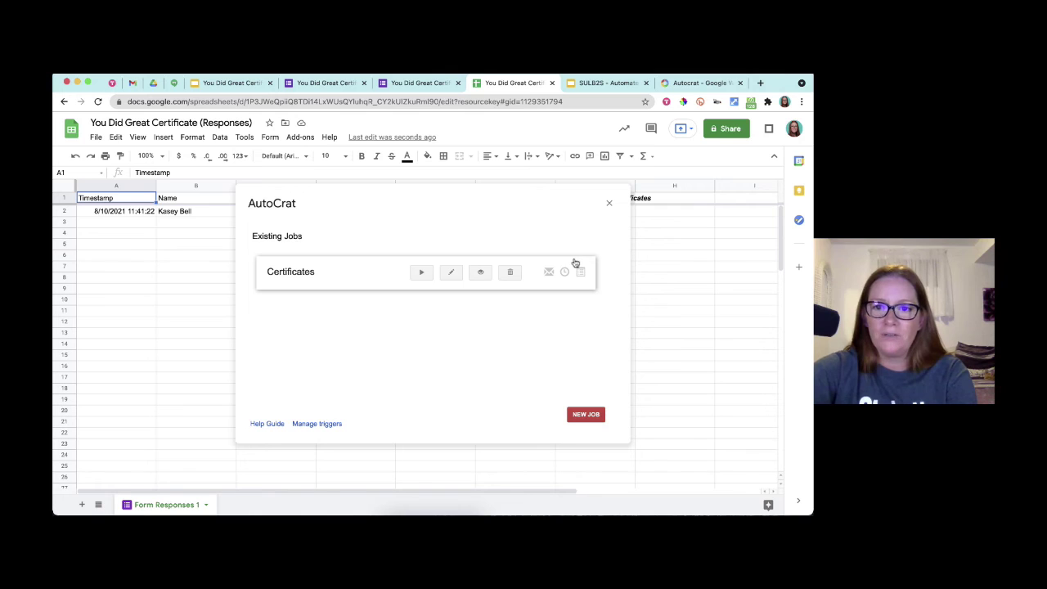
# - Close the AutoCrat sidebar and scroll right to the Merged Doc ID - Certificates columns
pyautogui.click(609, 203)
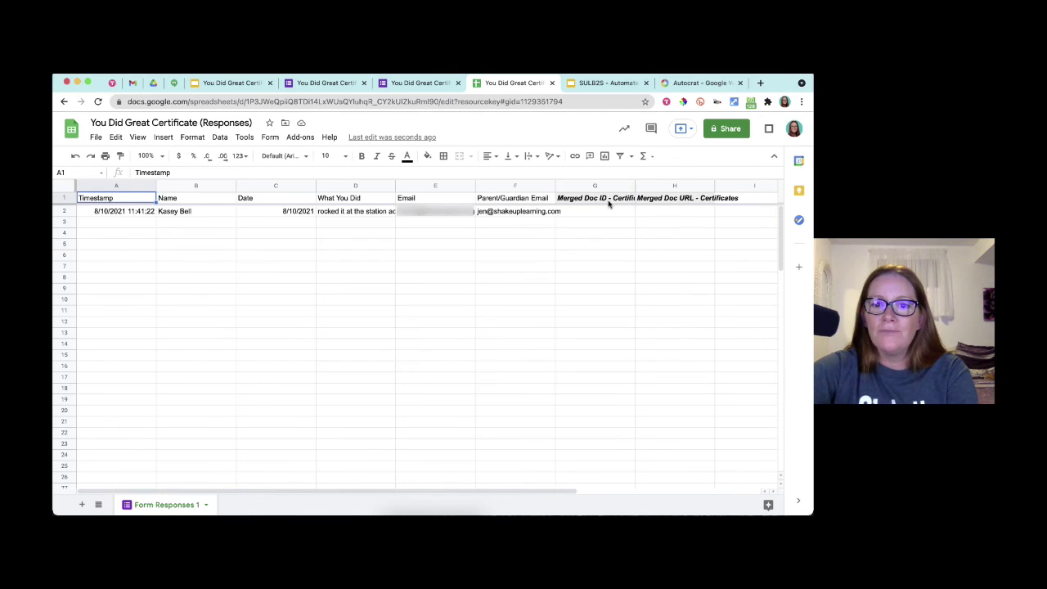
pyautogui.click(582, 202)
pyautogui.hscroll(2, 582, 202)
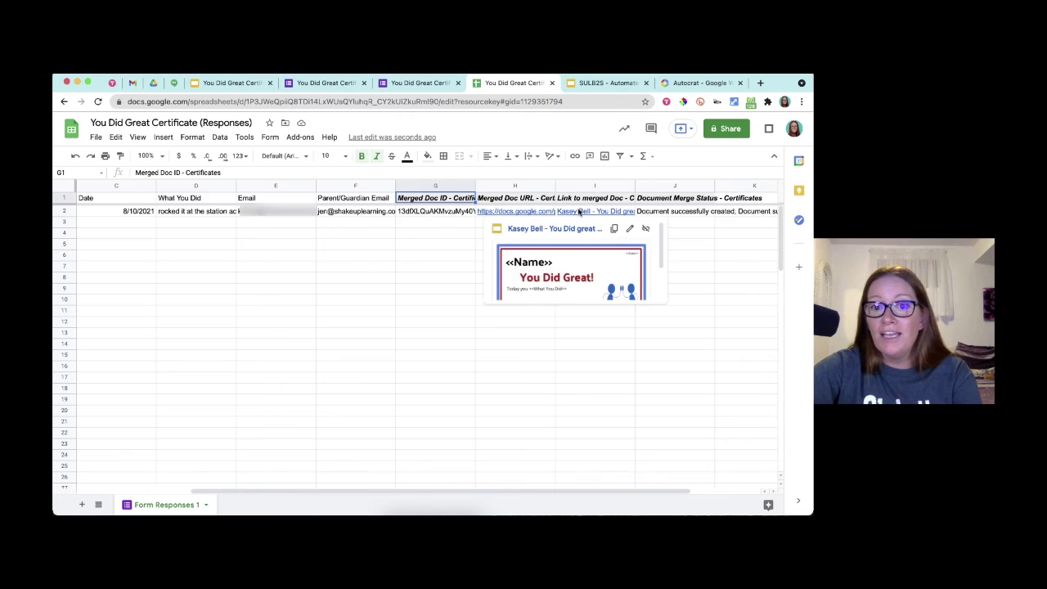
pyautogui.moveTo(580, 212)
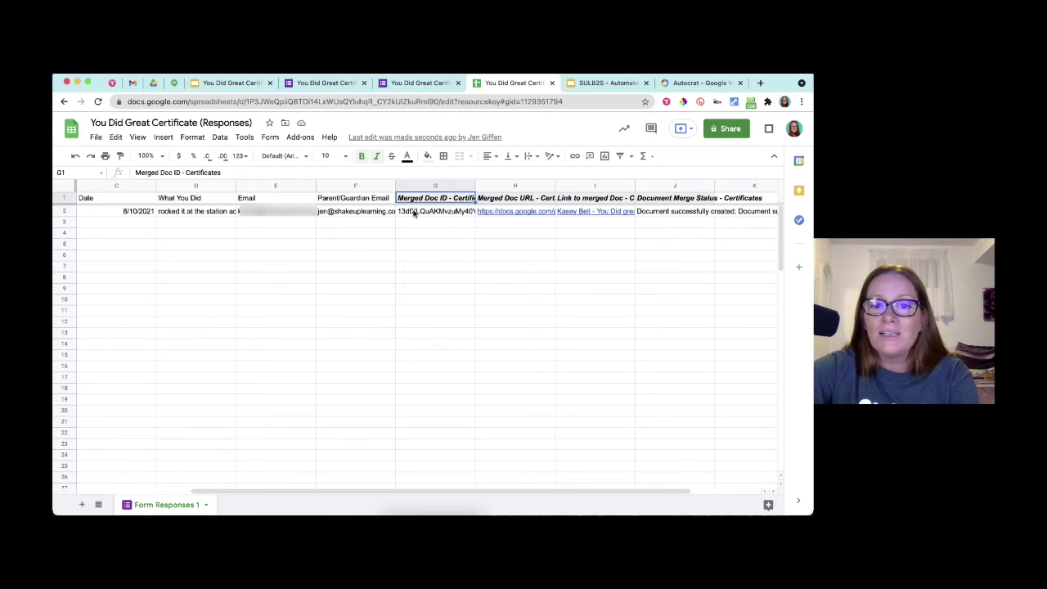
# - Check row 2's merged doc ID, link and 'Document successfully created' status
pyautogui.click(429, 211)
pyautogui.moveTo(429, 212)
pyautogui.mouseDown()
pyautogui.moveTo(648, 212)
pyautogui.moveTo(450, 214)
pyautogui.mouseUp()
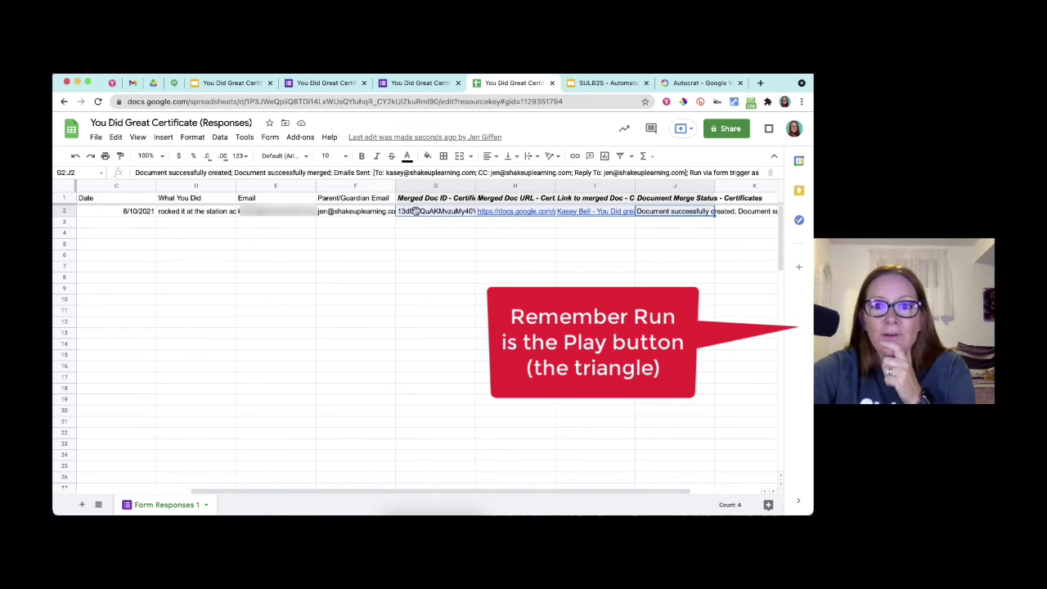
pyautogui.moveTo(621, 212)
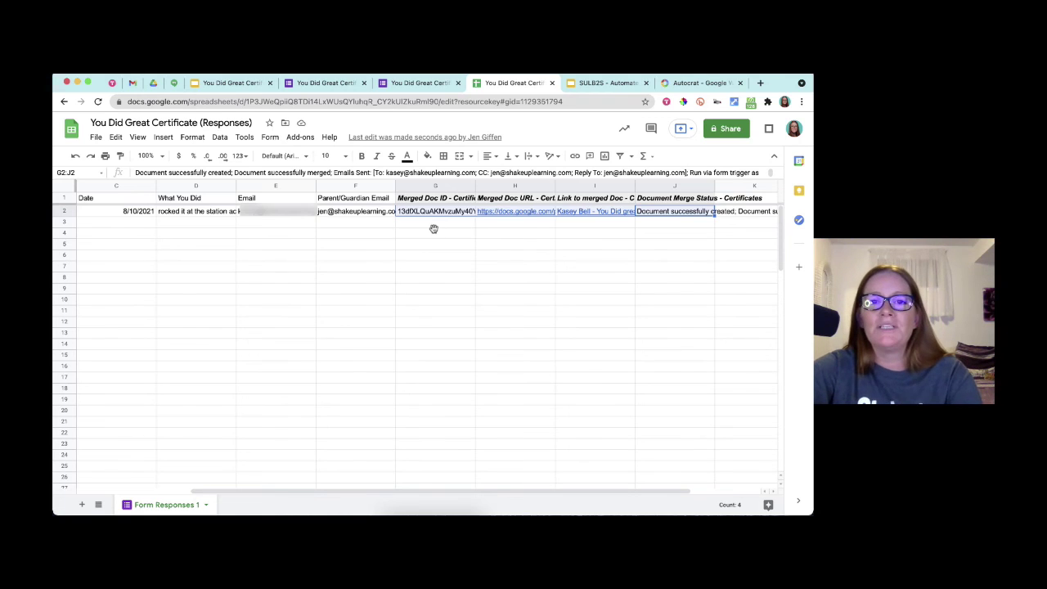
pyautogui.click(434, 230)
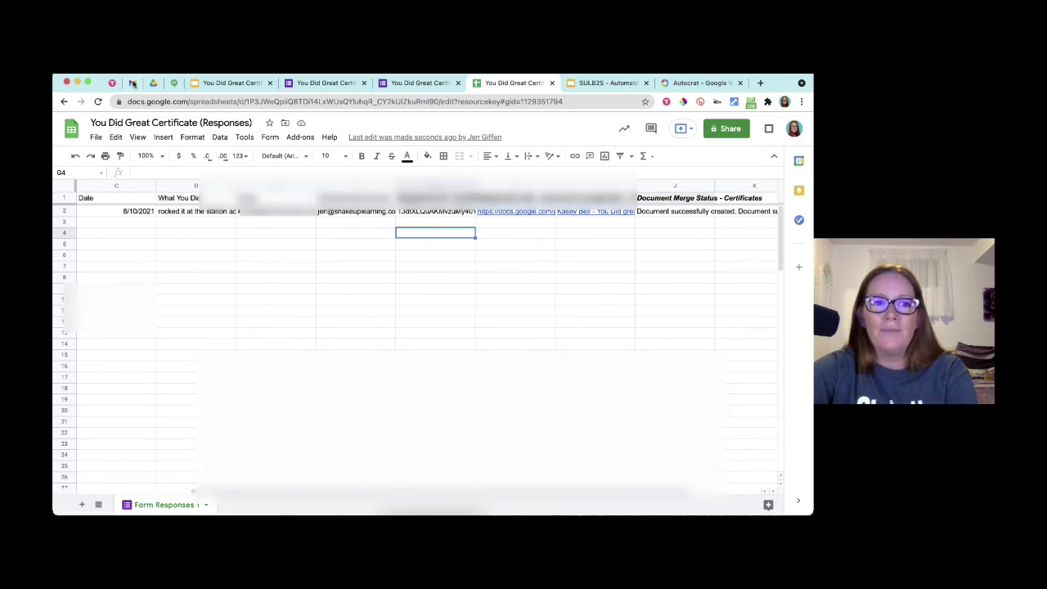
# - Refresh the Gmail inbox, open the 'What to go!!!' email and preview its PDF certificate
pyautogui.click(132, 83)
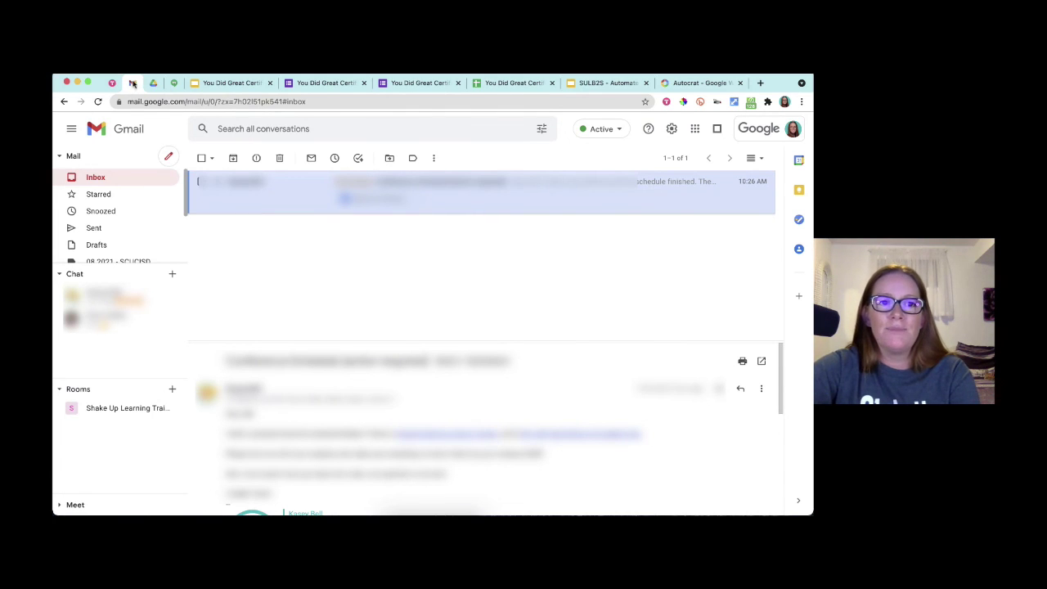
pyautogui.click(140, 178)
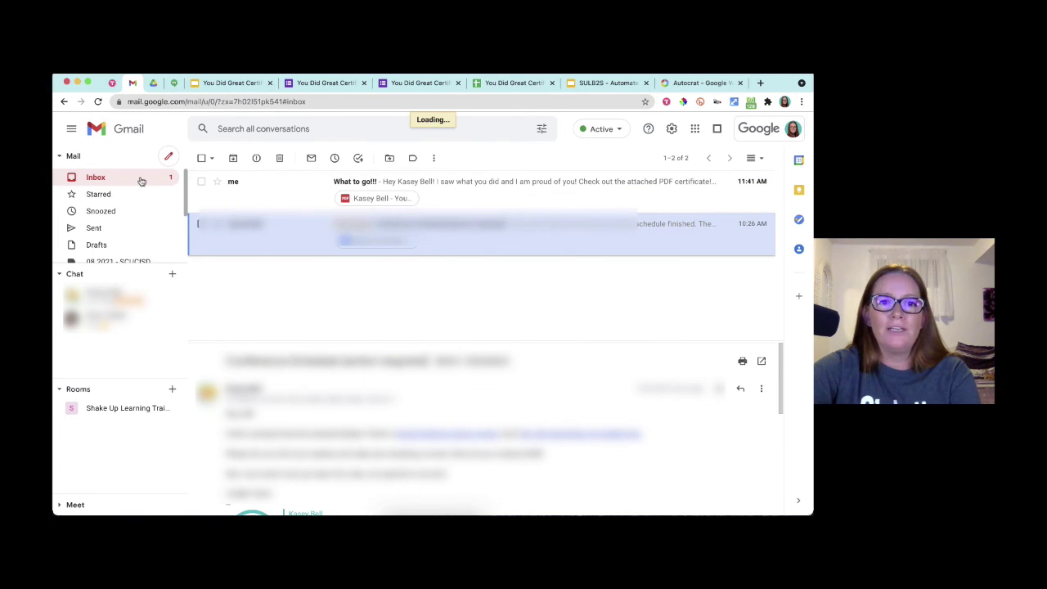
pyautogui.click(235, 193)
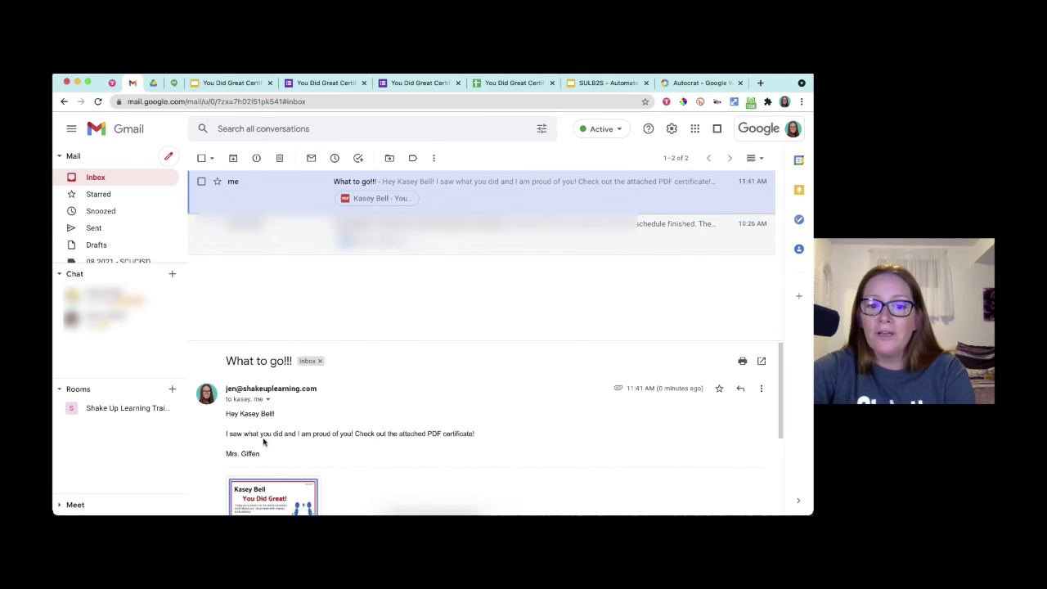
pyautogui.scroll(-1, 262, 445)
pyautogui.scroll(-1, 262, 445)
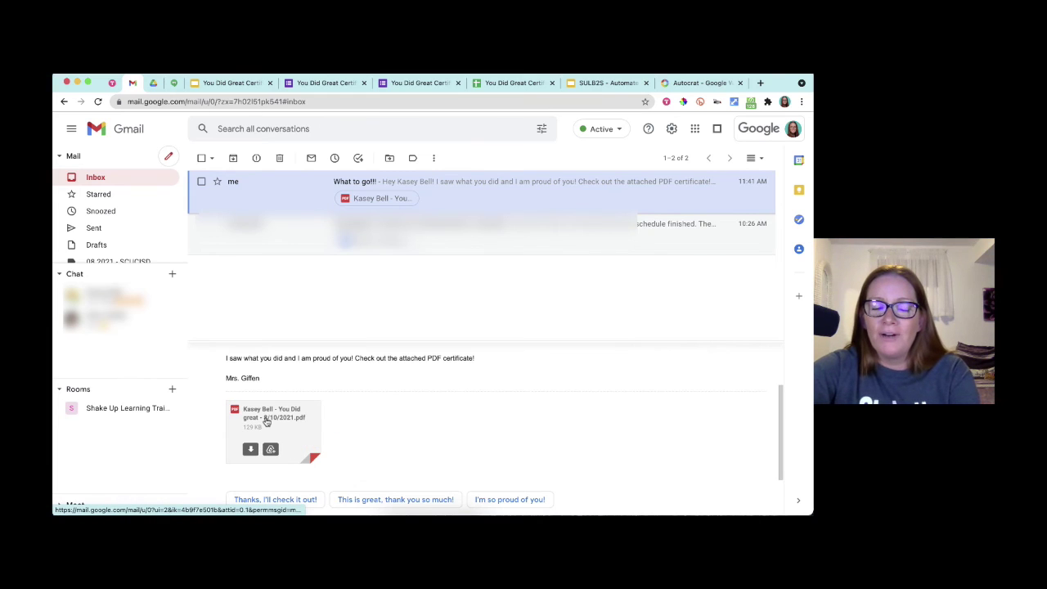
pyautogui.click(265, 420)
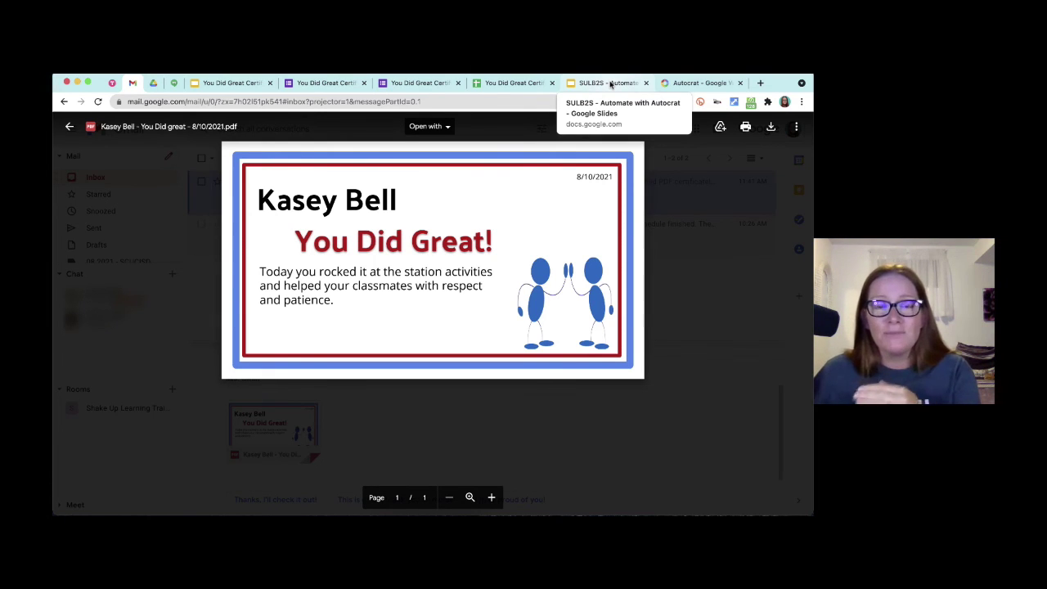
# - Return to the SULB2S presentation and advance to the Automate with Autocrat slide
pyautogui.click(610, 85)
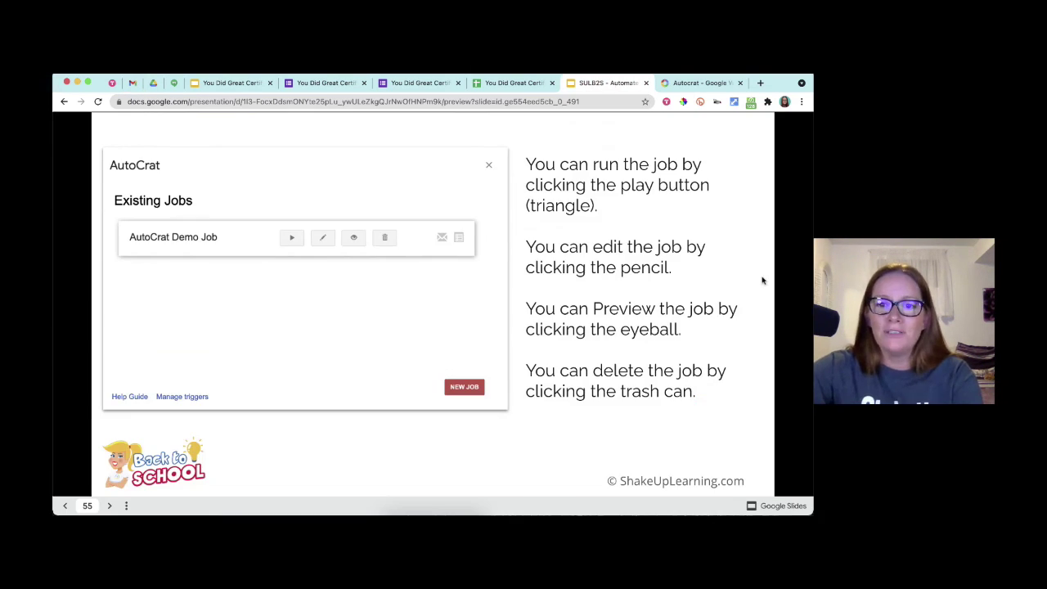
pyautogui.press('Right')
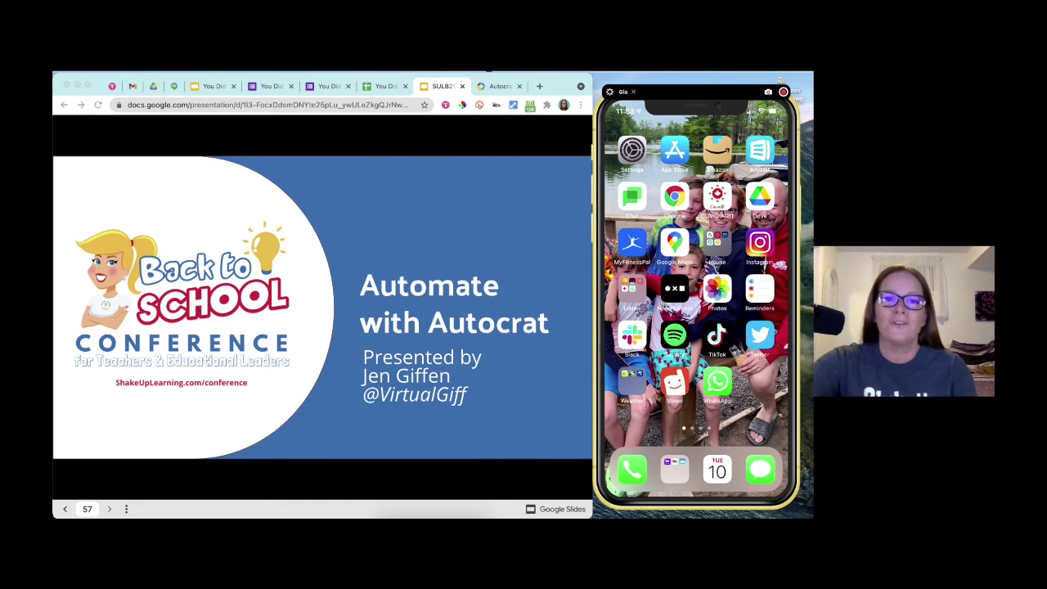
# - Show the live You Did Great Certificate form and highlight its web address, then return to the editor
pyautogui.click(279, 91)
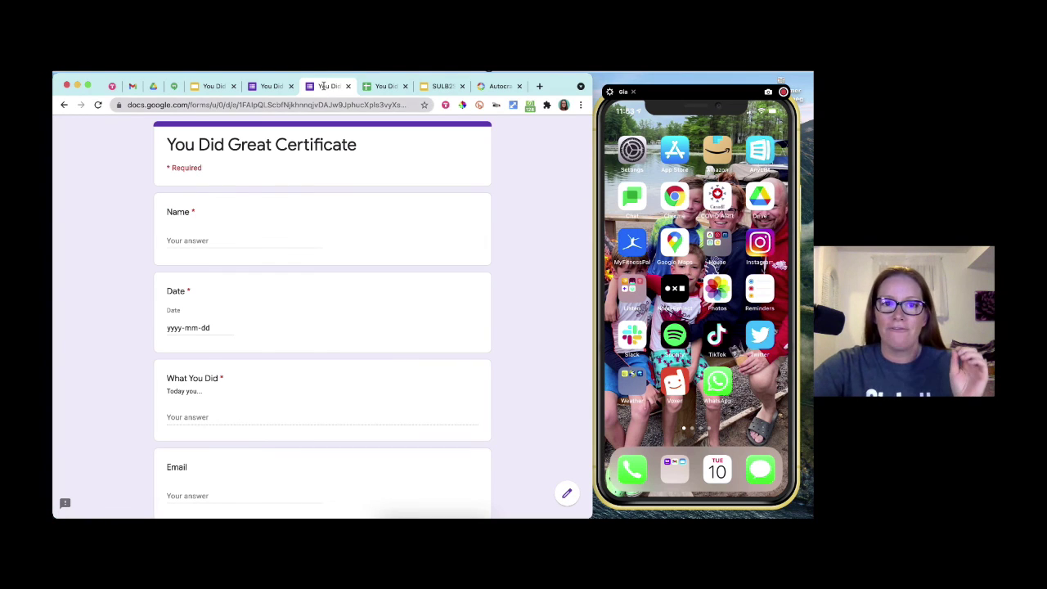
pyautogui.click(360, 104)
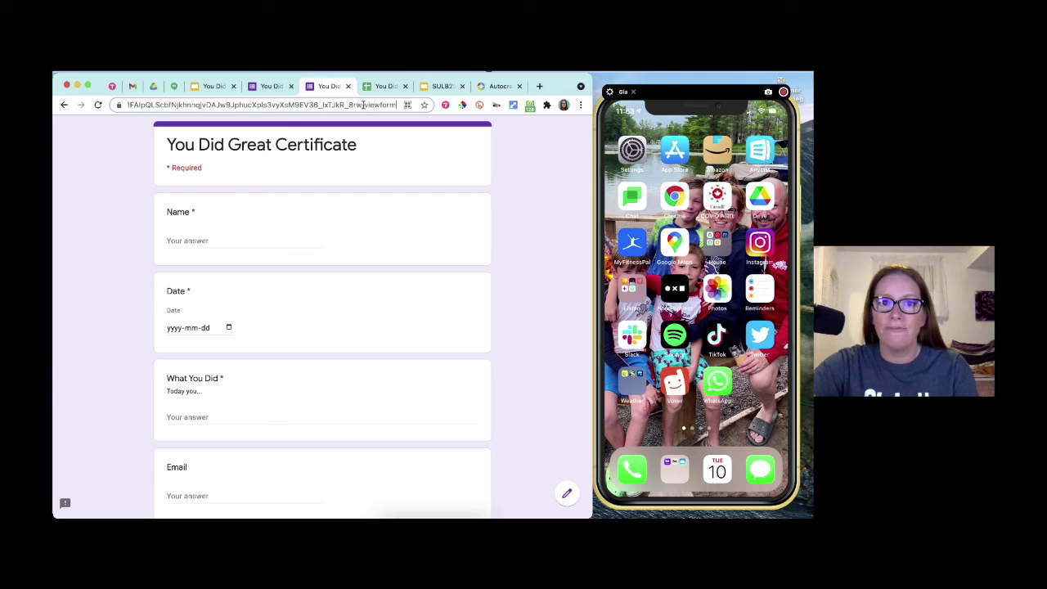
pyautogui.doubleClick(364, 105)
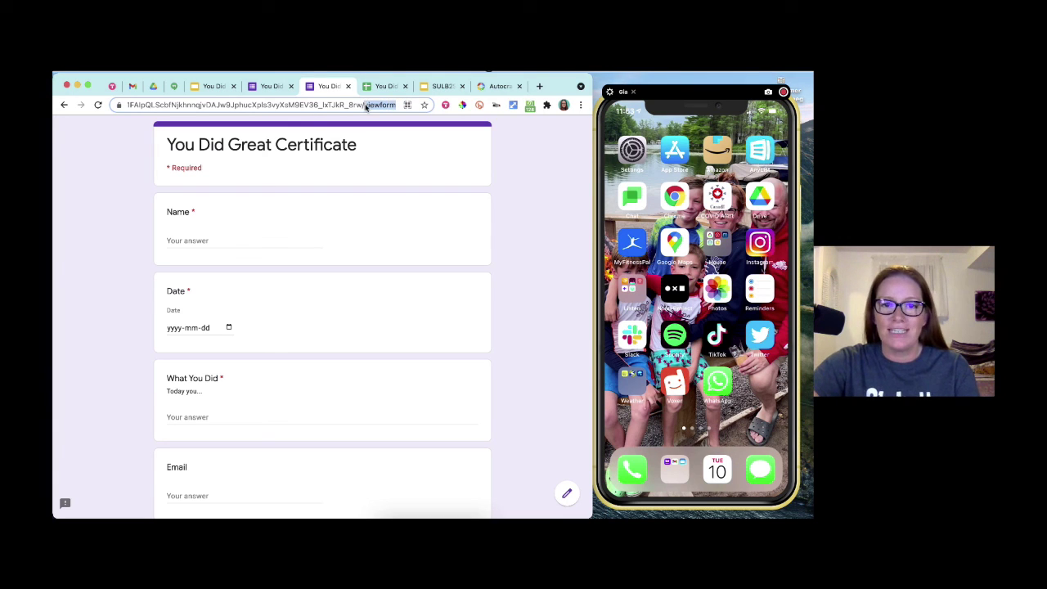
pyautogui.click(522, 171)
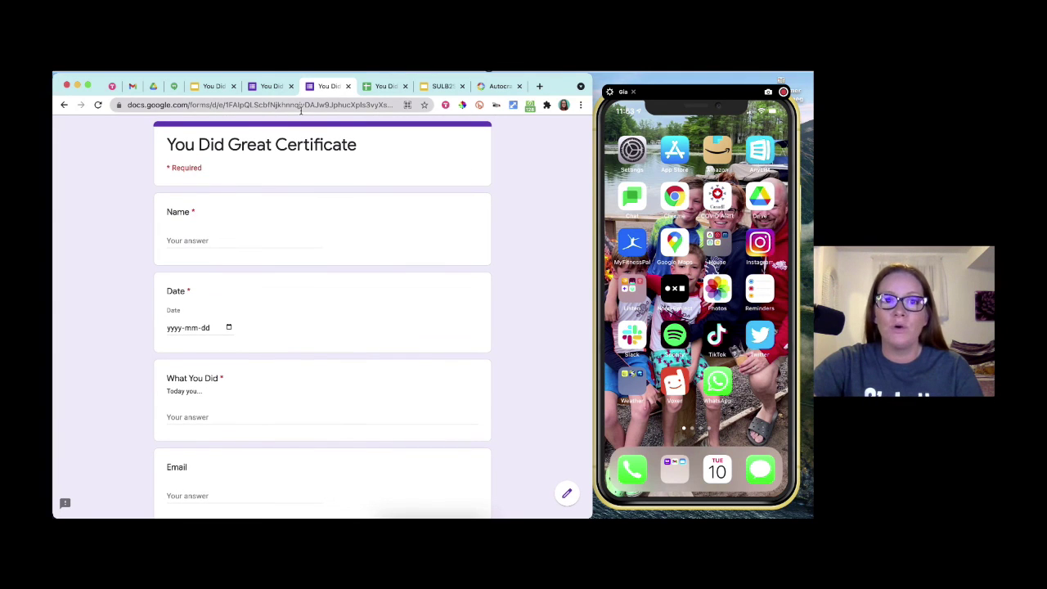
pyautogui.click(301, 107)
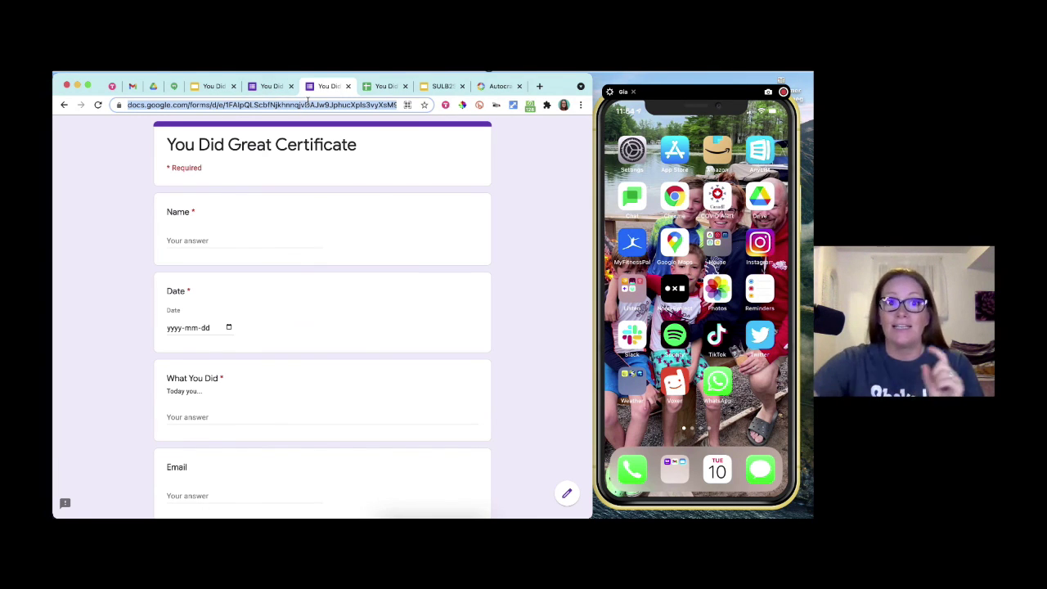
pyautogui.click(285, 96)
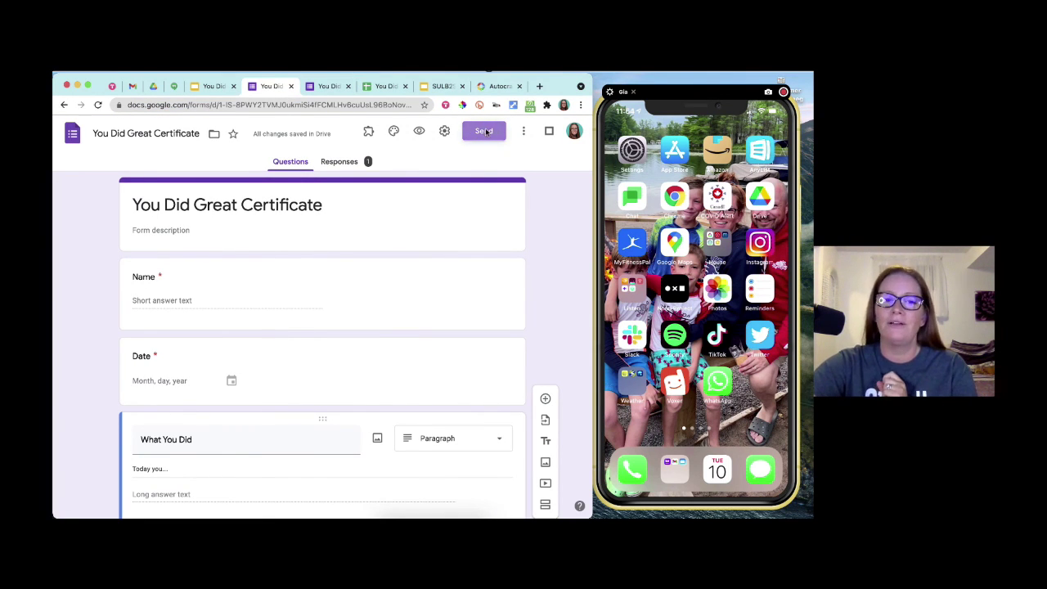
# - Email the You Did Great Certificate form to a contact chosen from autocomplete
pyautogui.click(485, 132)
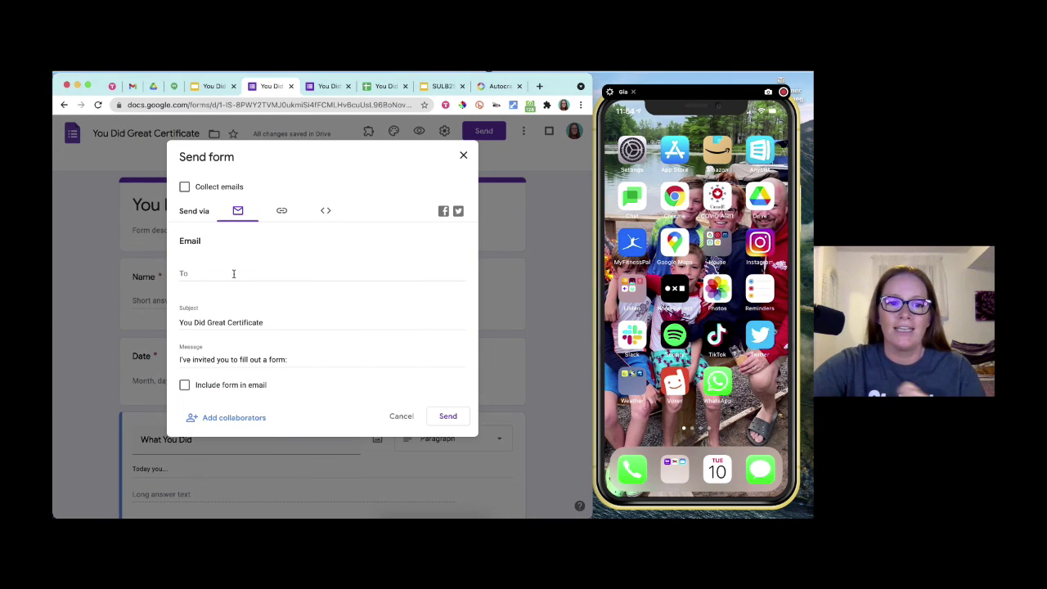
pyautogui.click(233, 274)
pyautogui.write('jen')
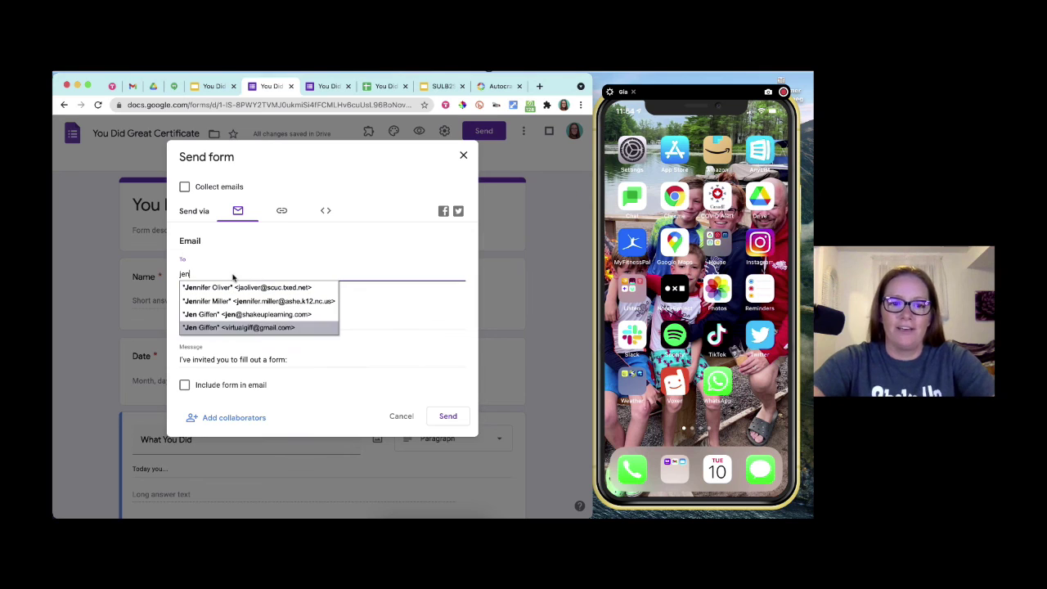
pyautogui.click(219, 317)
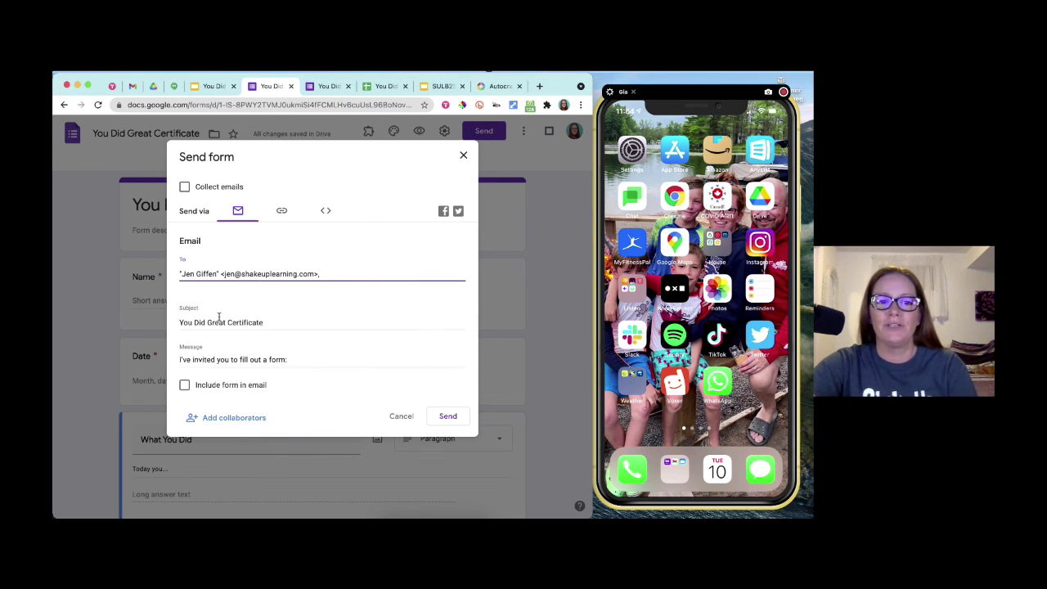
pyautogui.click(448, 416)
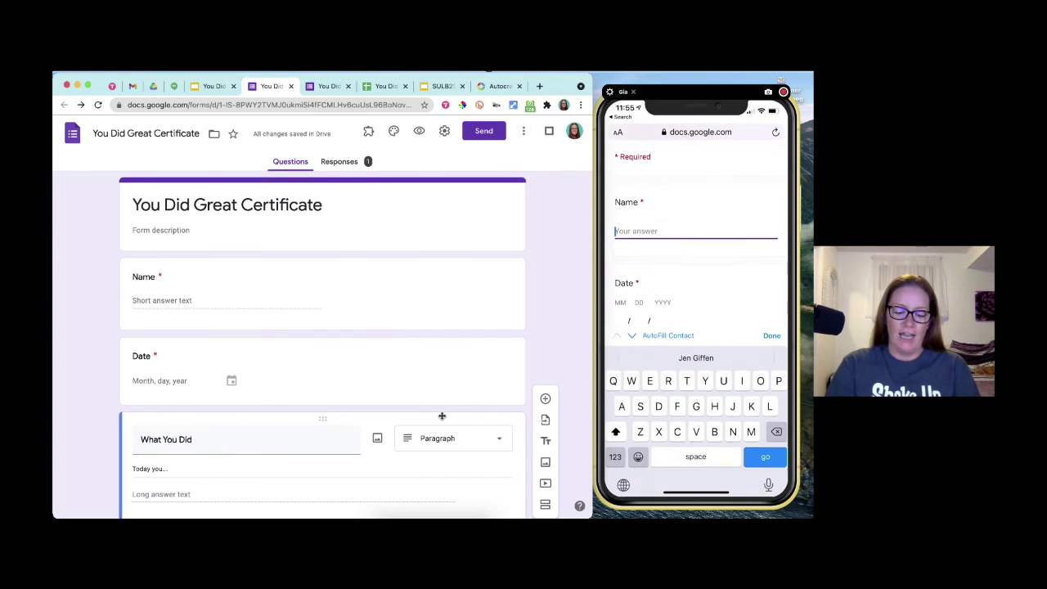
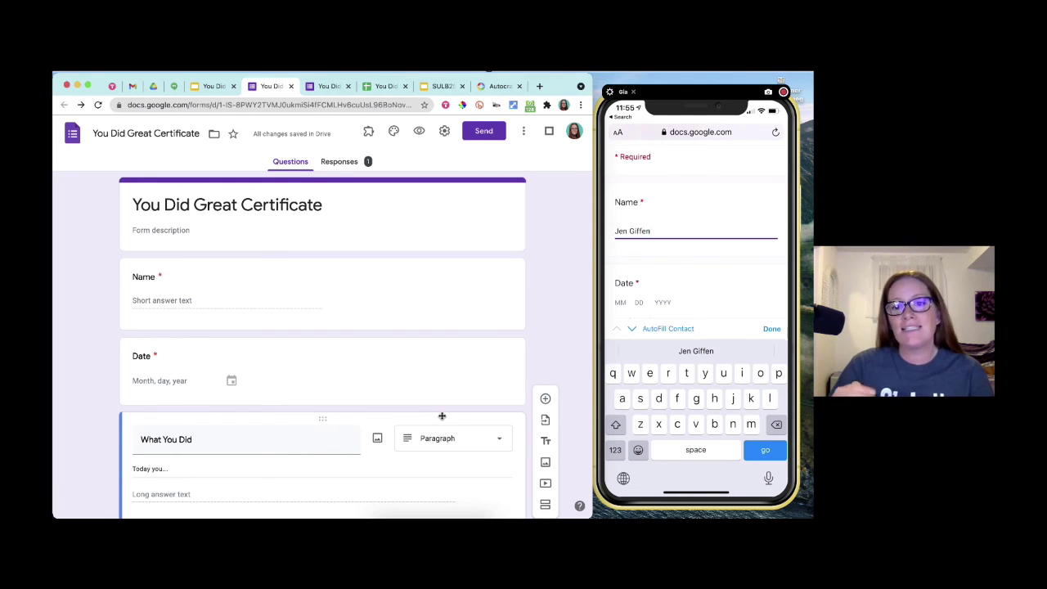
# - Enter the student's full name in the phone form's Name field, then advance Slides to slide 57
pyautogui.scroll(-1, 696, 219)
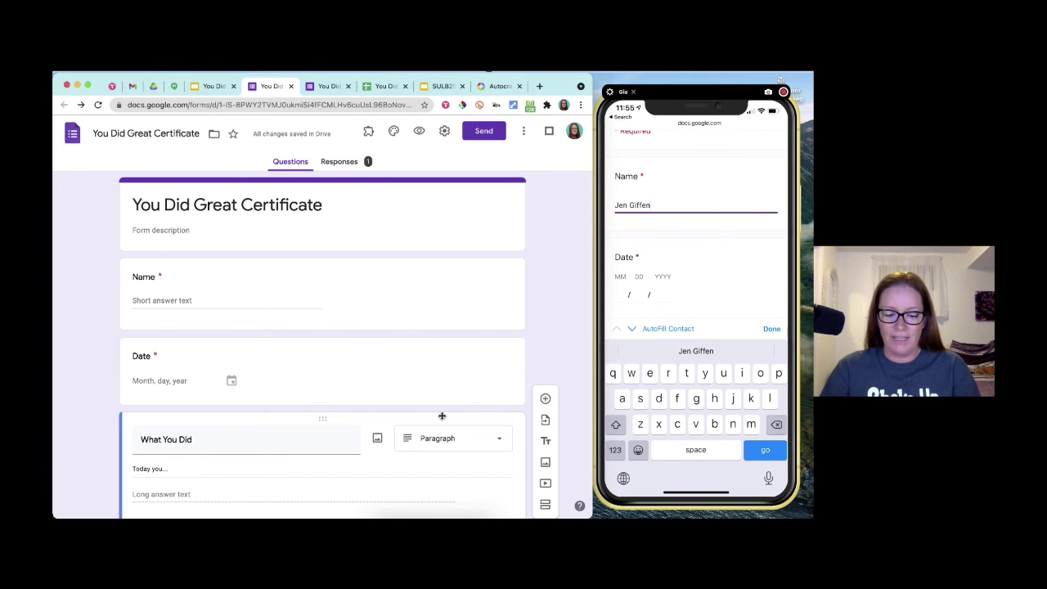
pyautogui.click(771, 328)
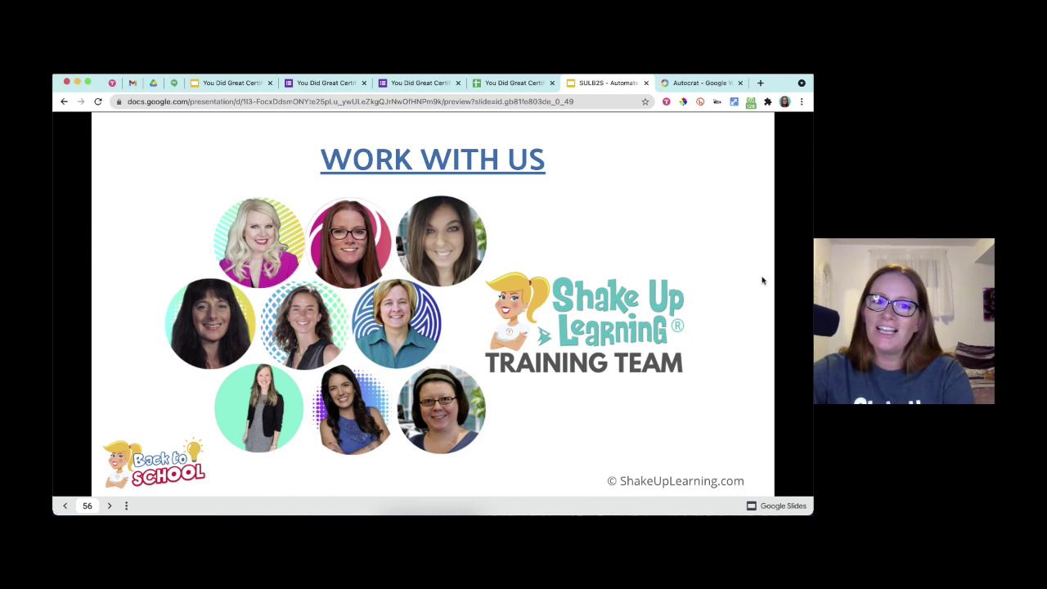
pyautogui.click(761, 280)
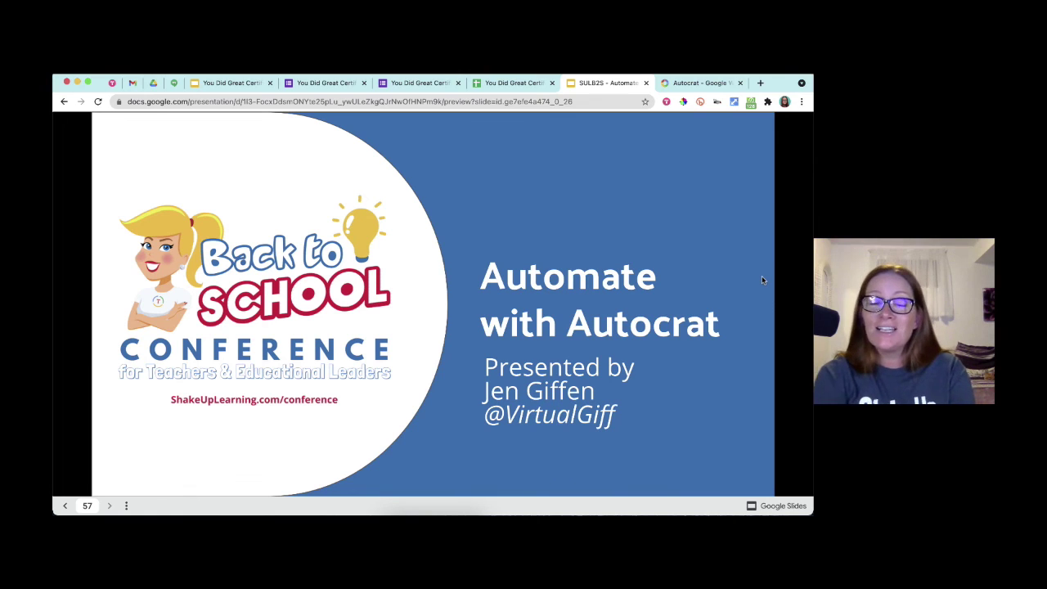